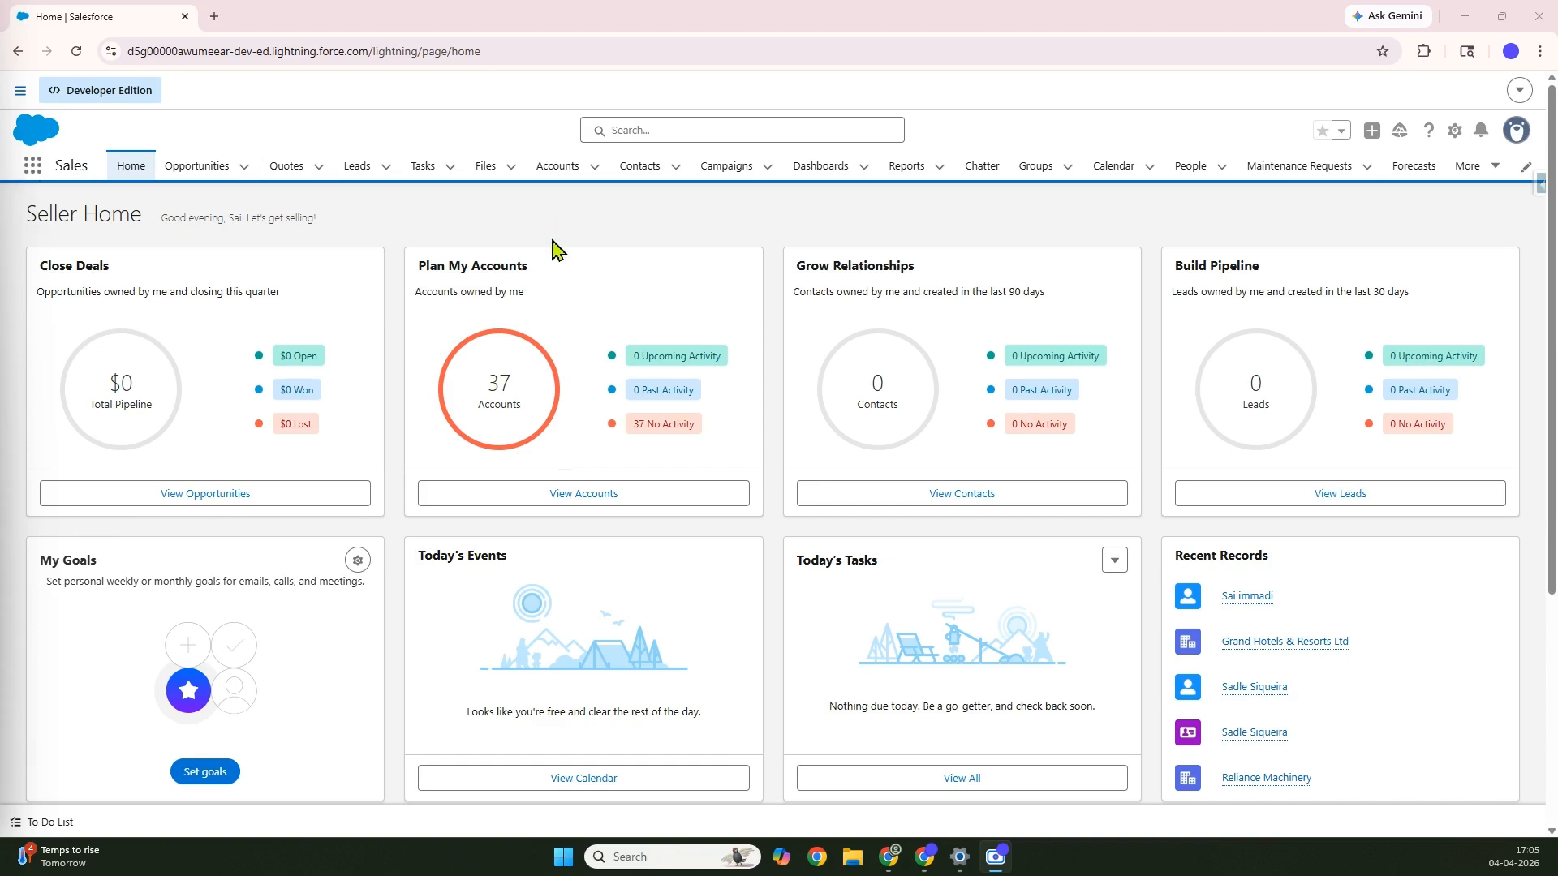
# Open Setup in a new tab and start a new custom object from Object Manager
pyautogui.click(1452, 138)
pyautogui.click(1359, 195)
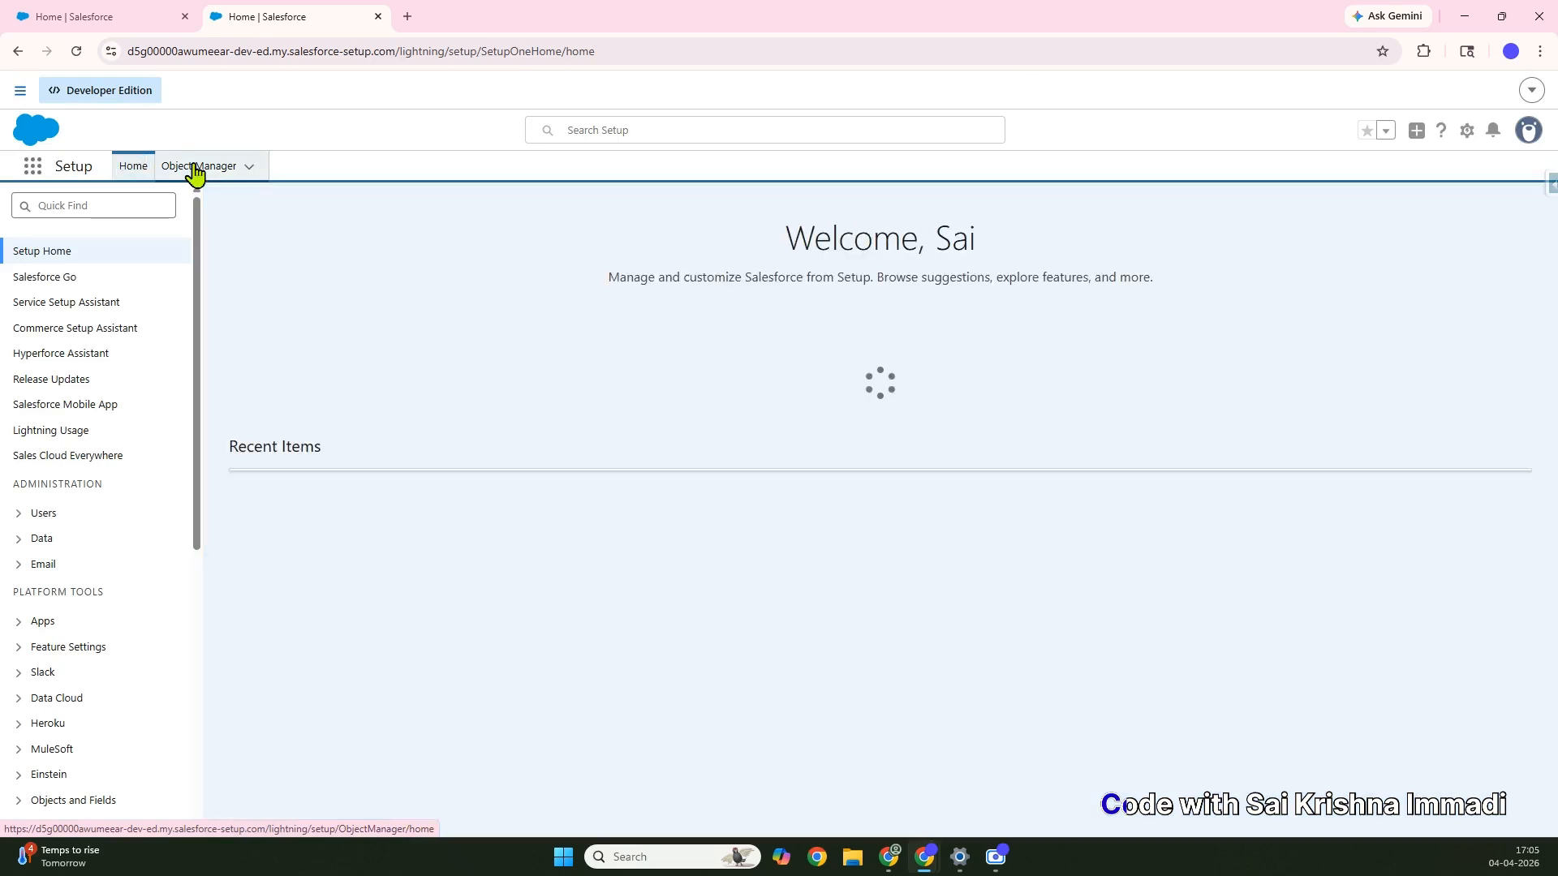
pyautogui.click(194, 165)
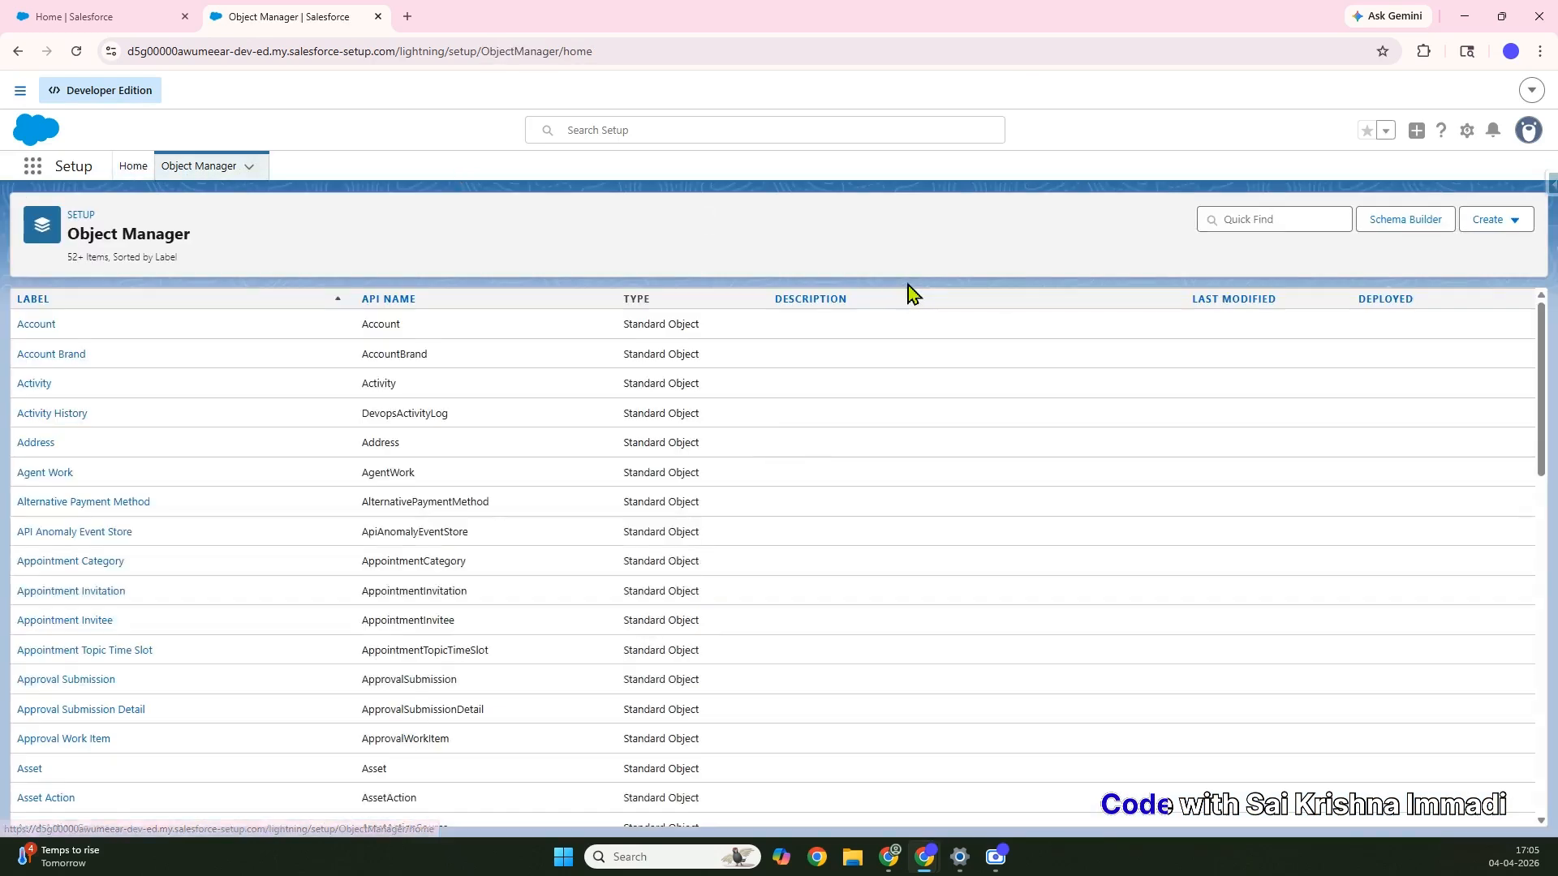
pyautogui.click(1489, 222)
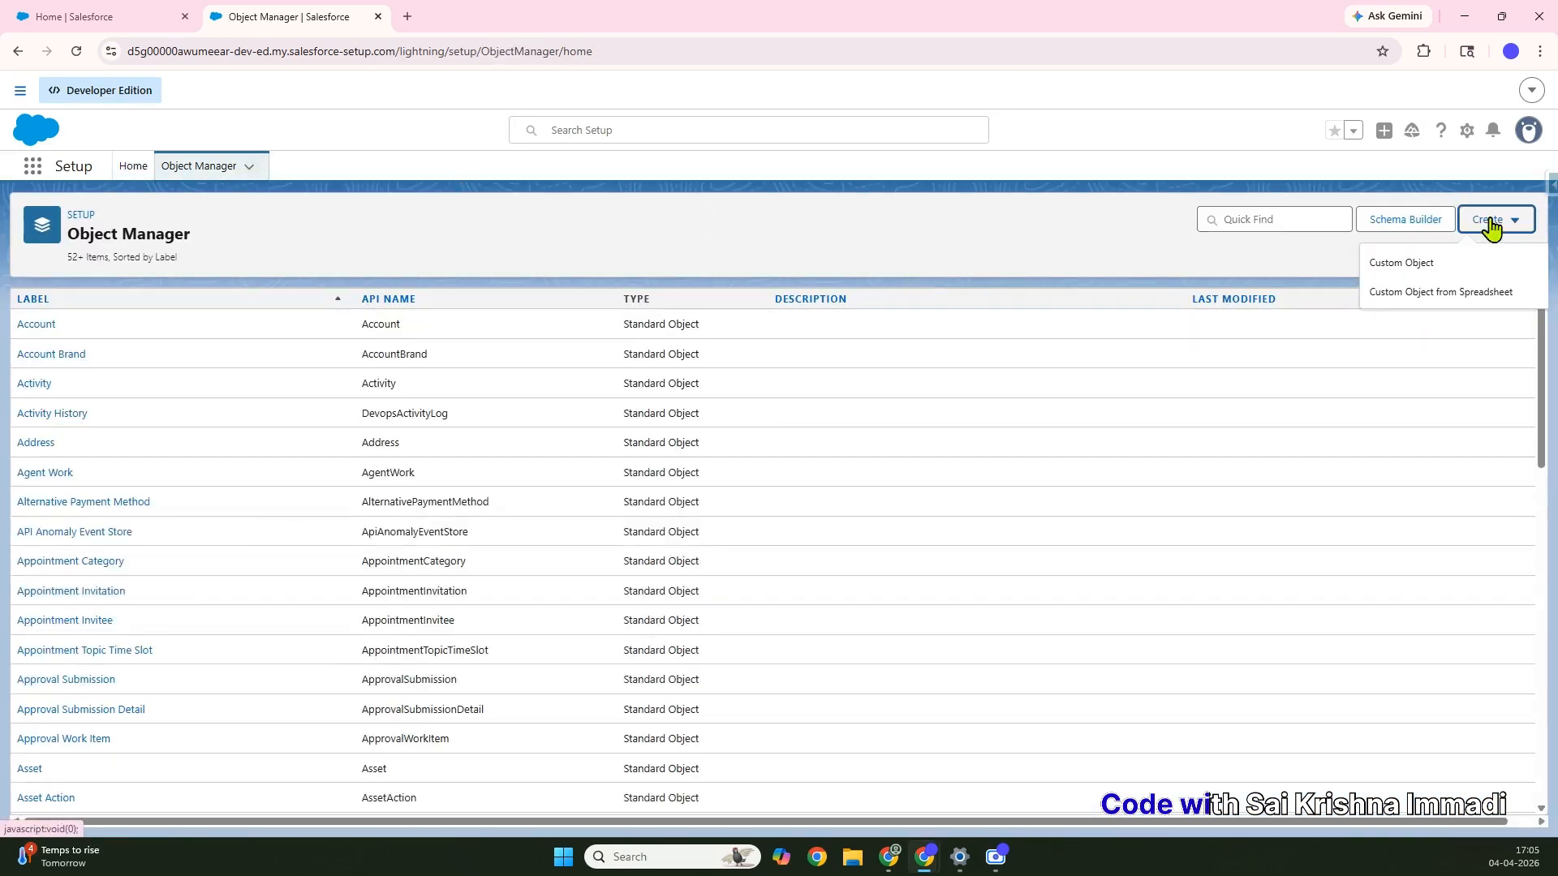
pyautogui.click(1398, 267)
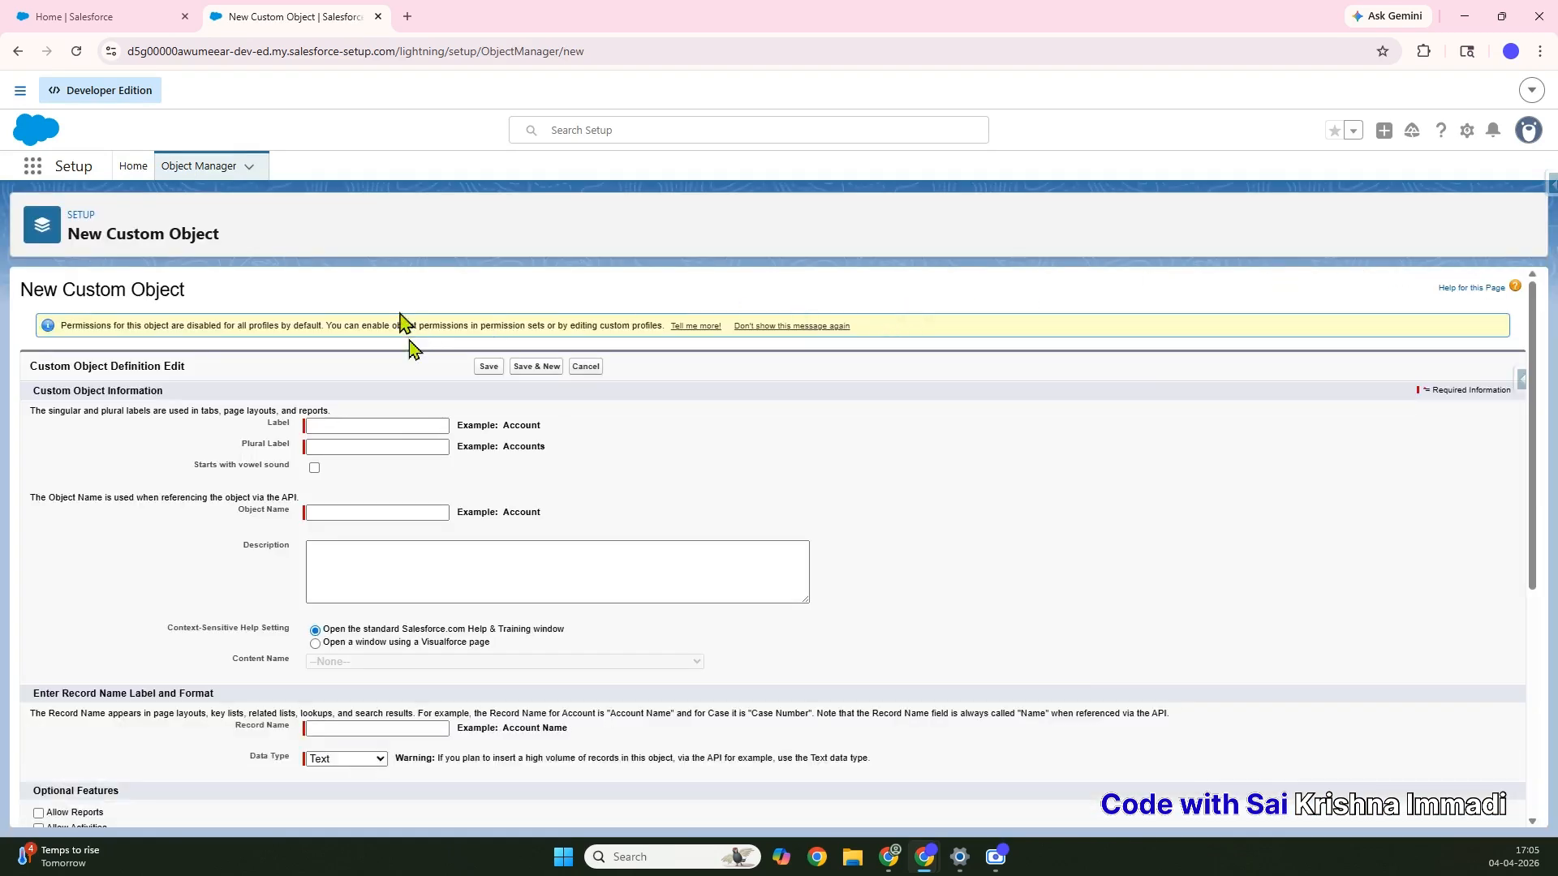
# Label the custom object Menu with the plural label Menus
pyautogui.click(351, 431)
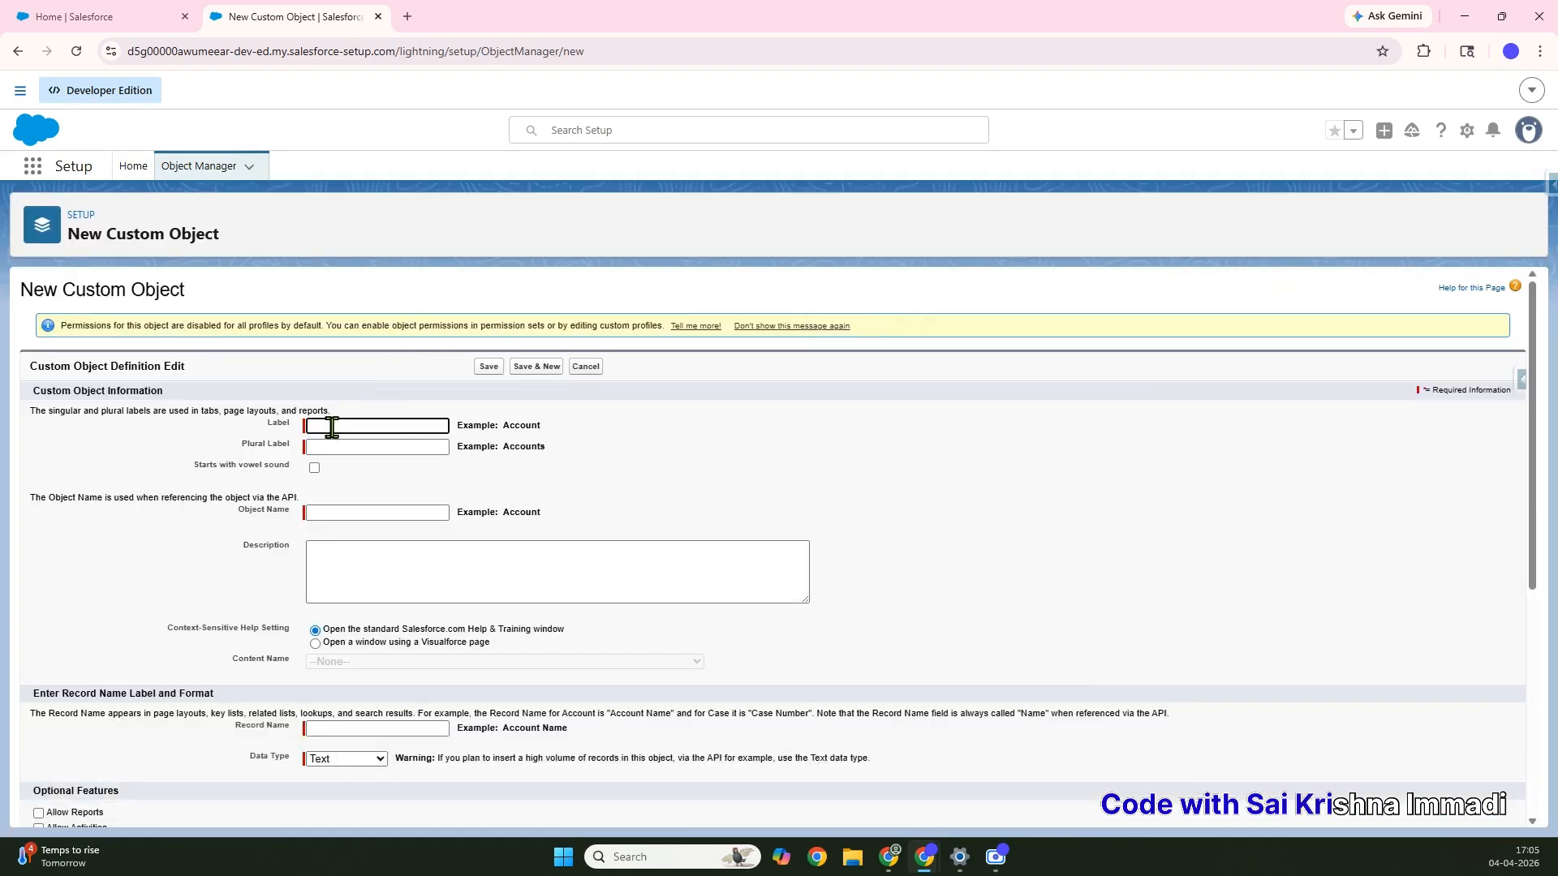
pyautogui.write('Menu')
pyautogui.click(344, 442)
pyautogui.write('Menu')
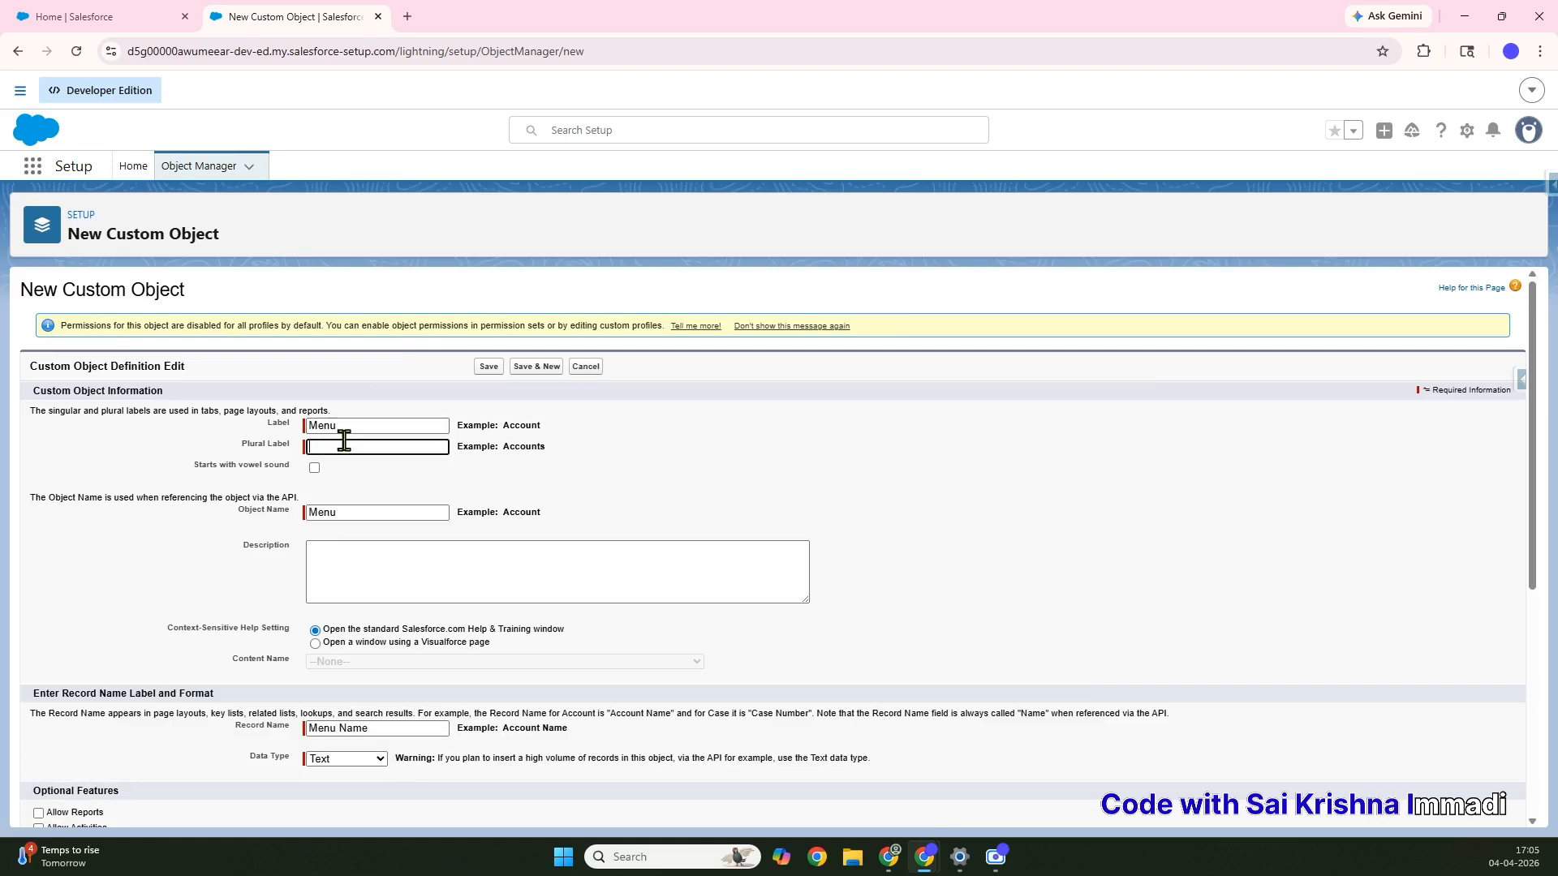
pyautogui.write('s')
pyautogui.click(467, 510)
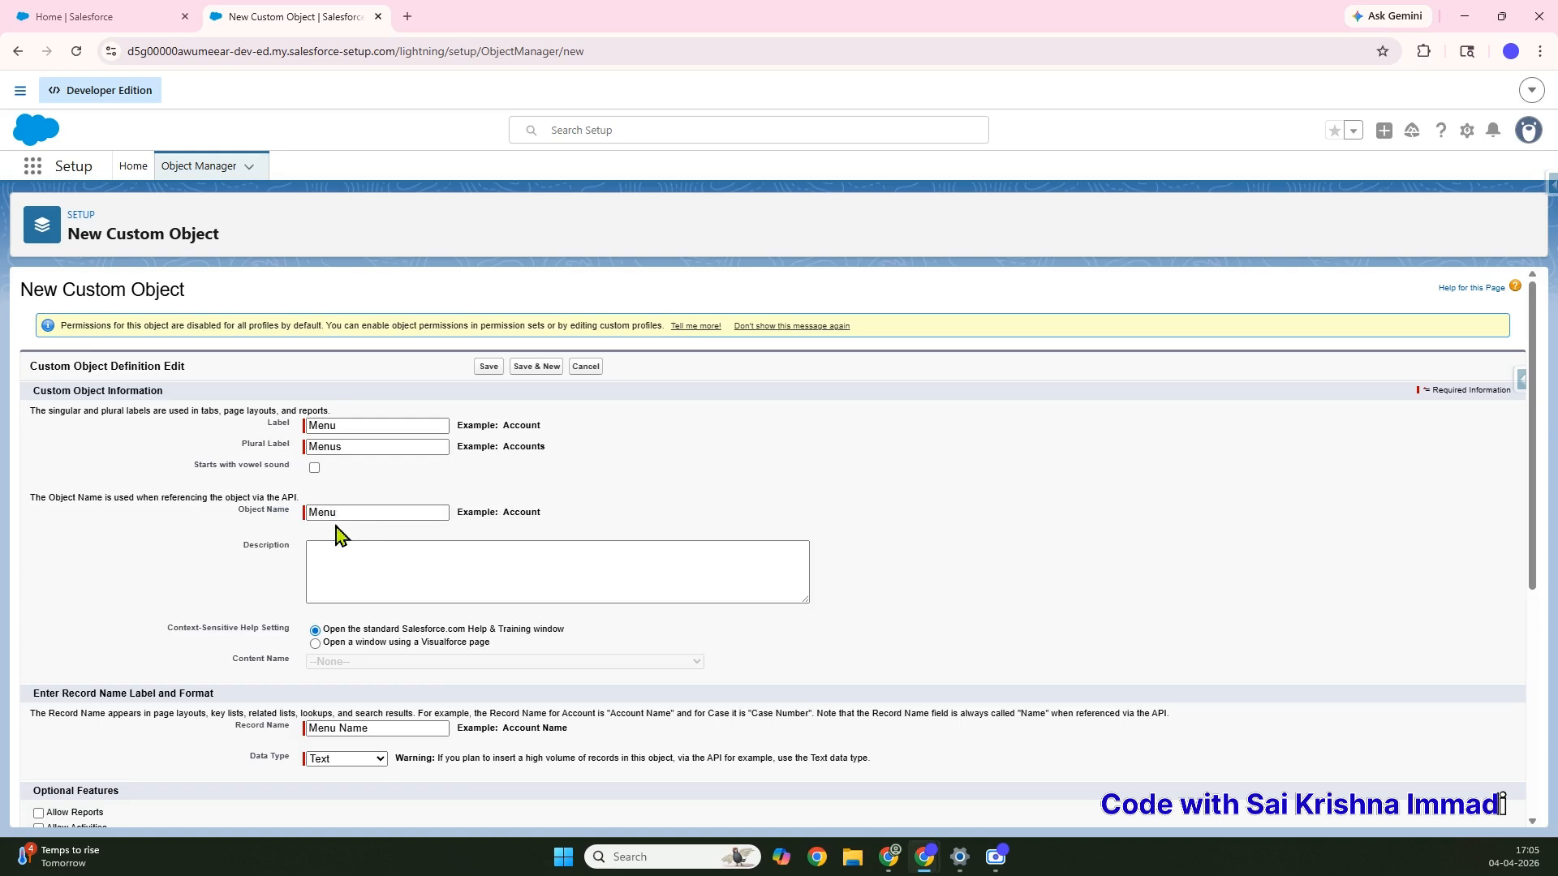
# Describe the object as holding menu details of different restaurants and save it
pyautogui.scroll(-1, 340, 535)
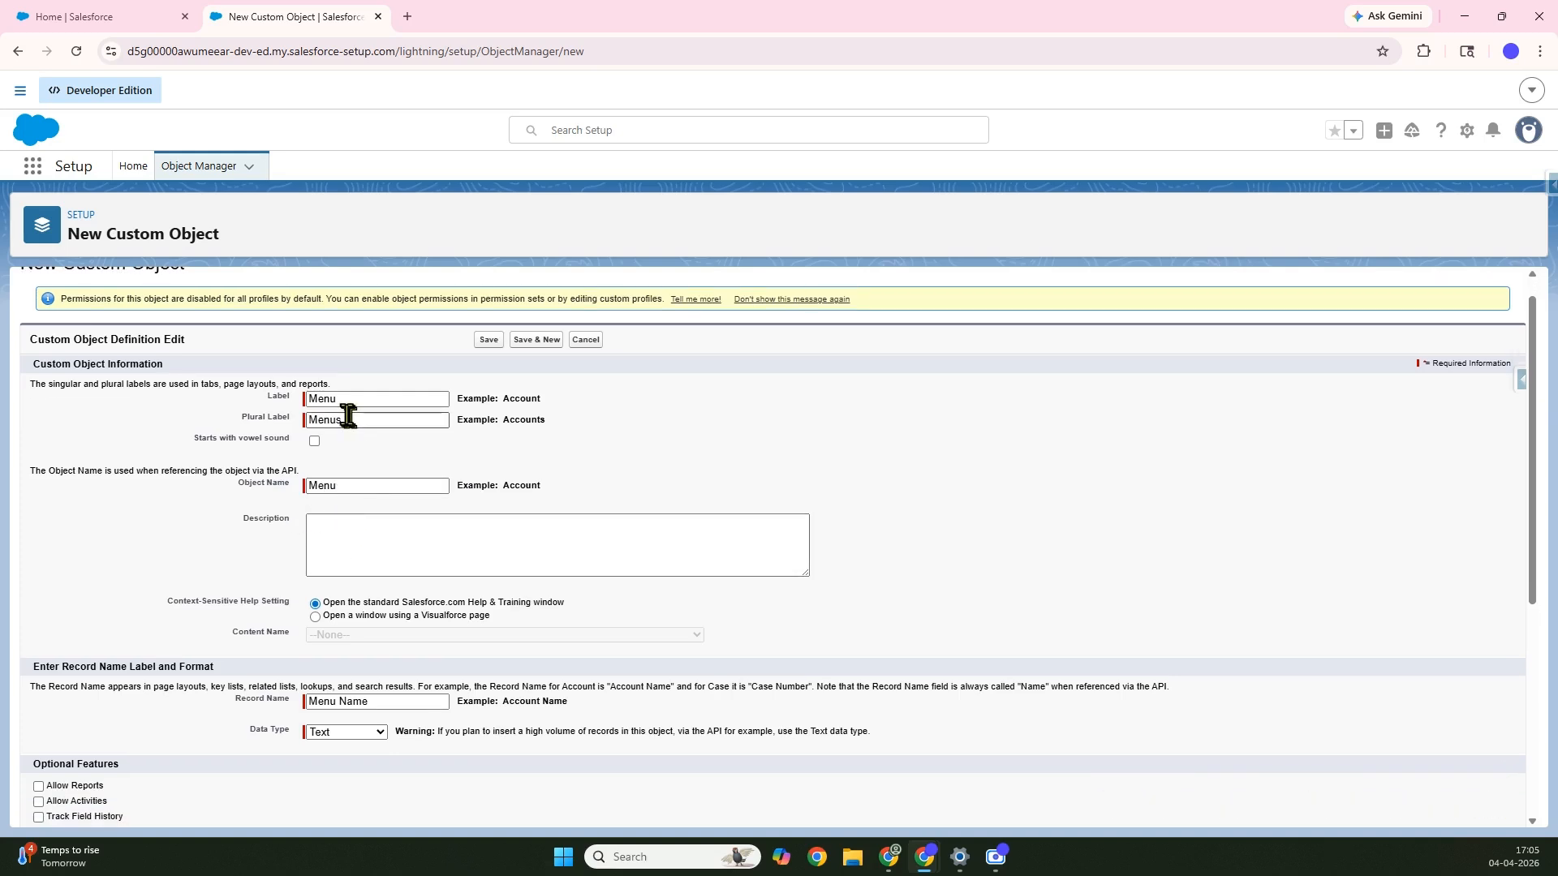
pyautogui.scroll(-3, 265, 496)
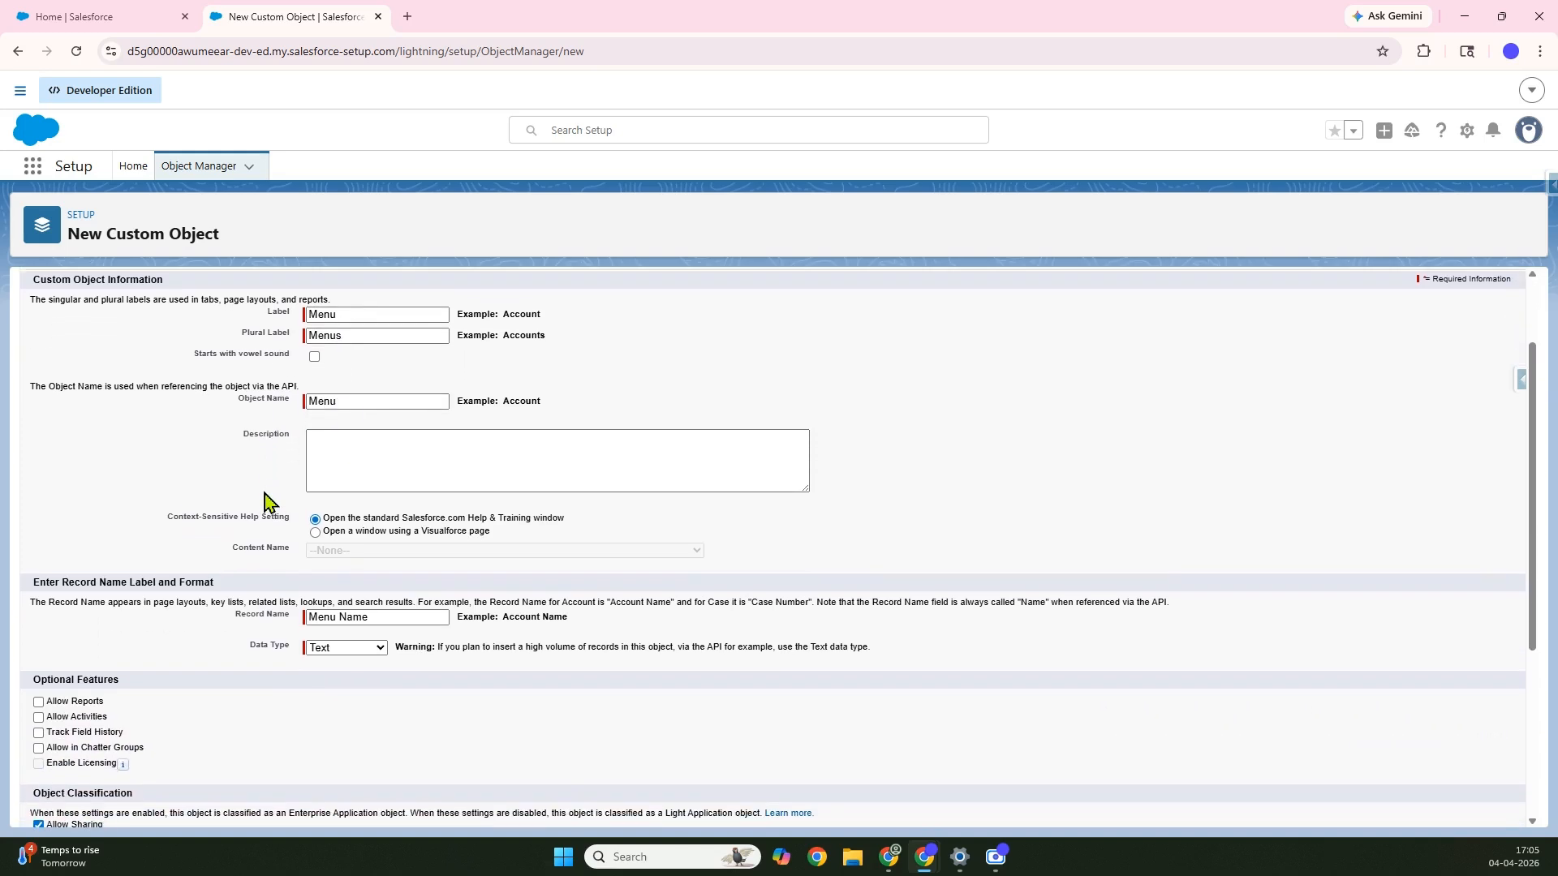
pyautogui.click(375, 457)
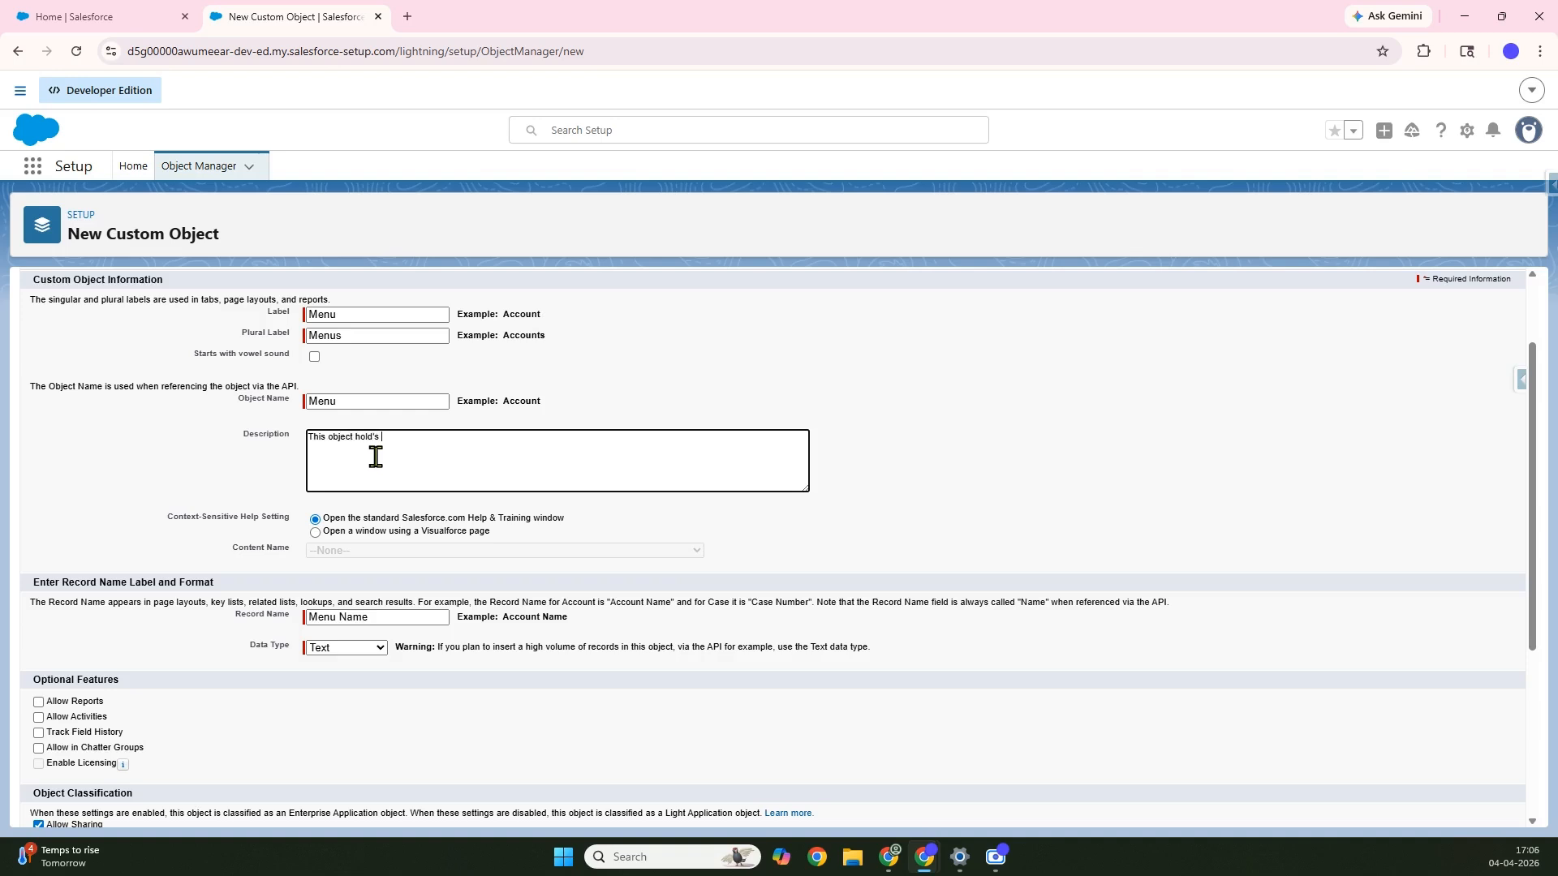
pyautogui.write("This object hold's Menu details of different Restur")
pyautogui.scroll(-3, 184, 609)
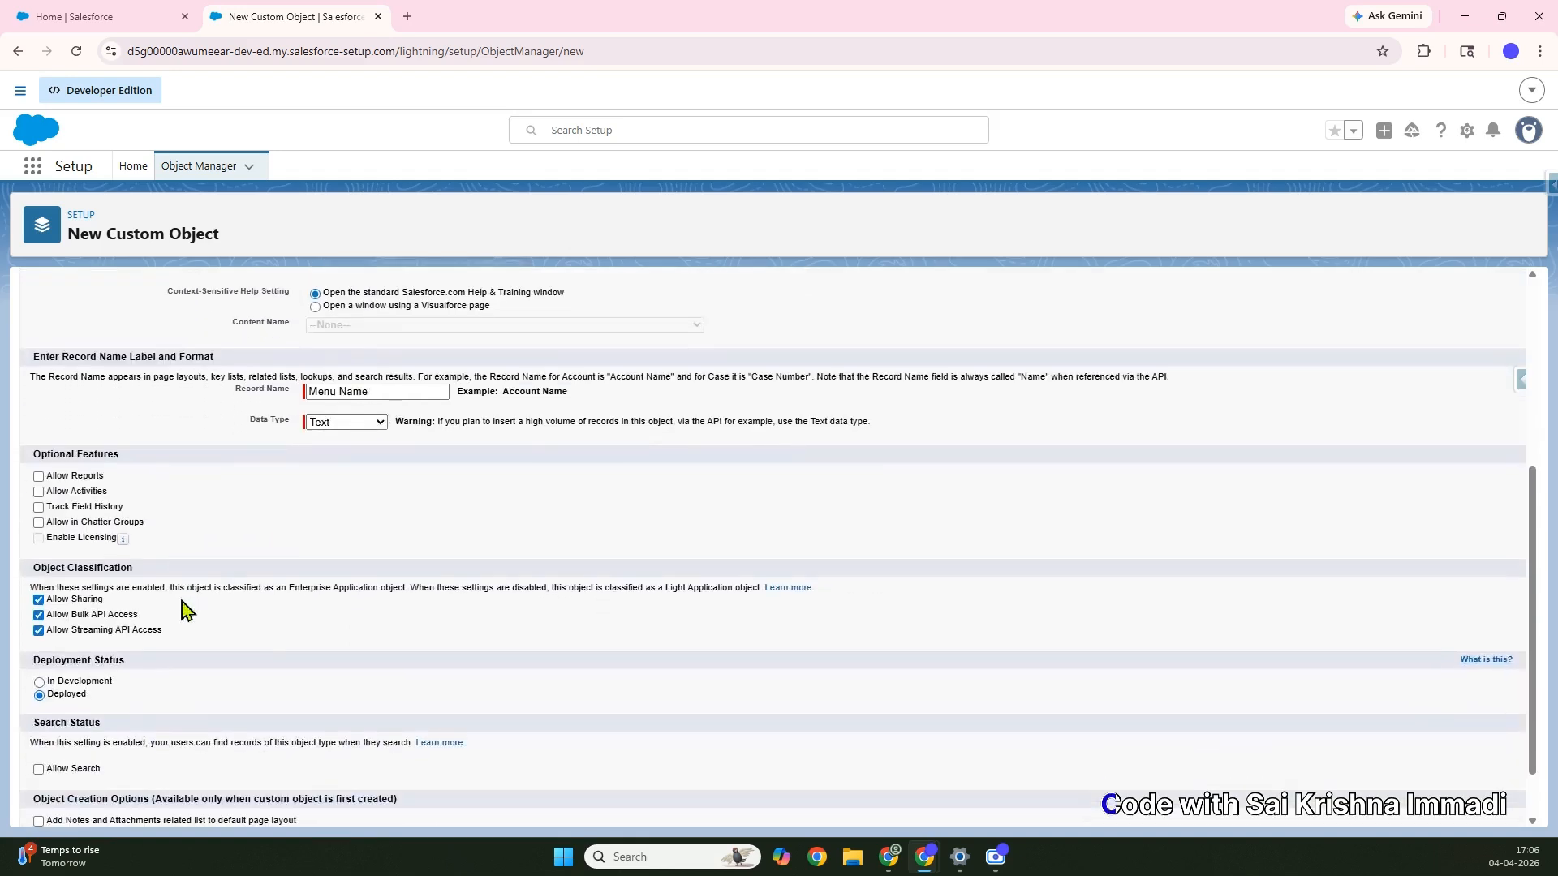
pyautogui.scroll(-1, 234, 500)
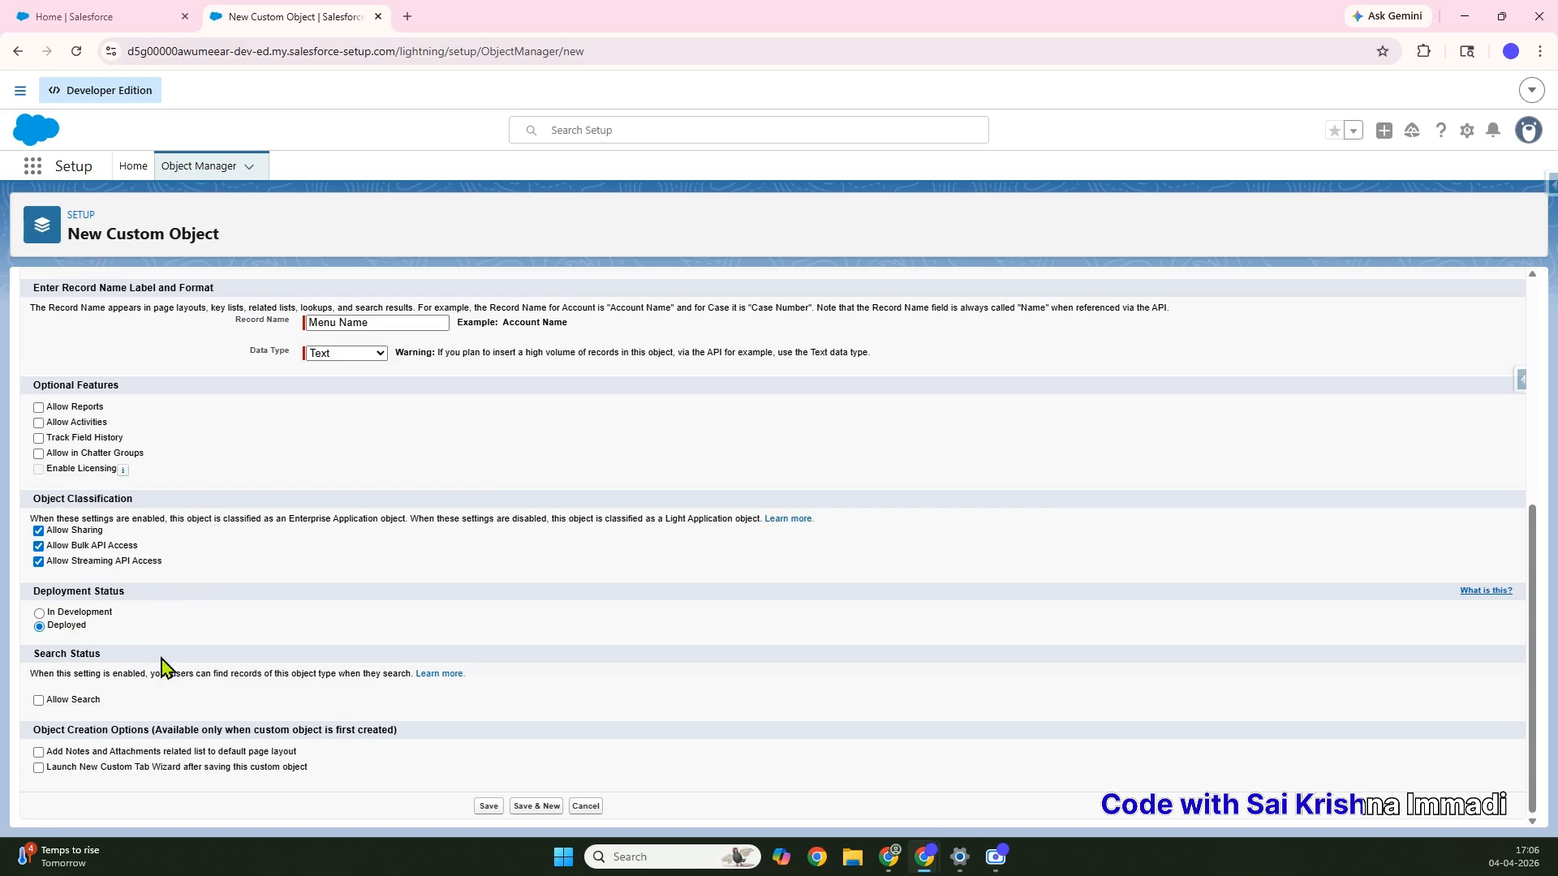
pyautogui.click(485, 808)
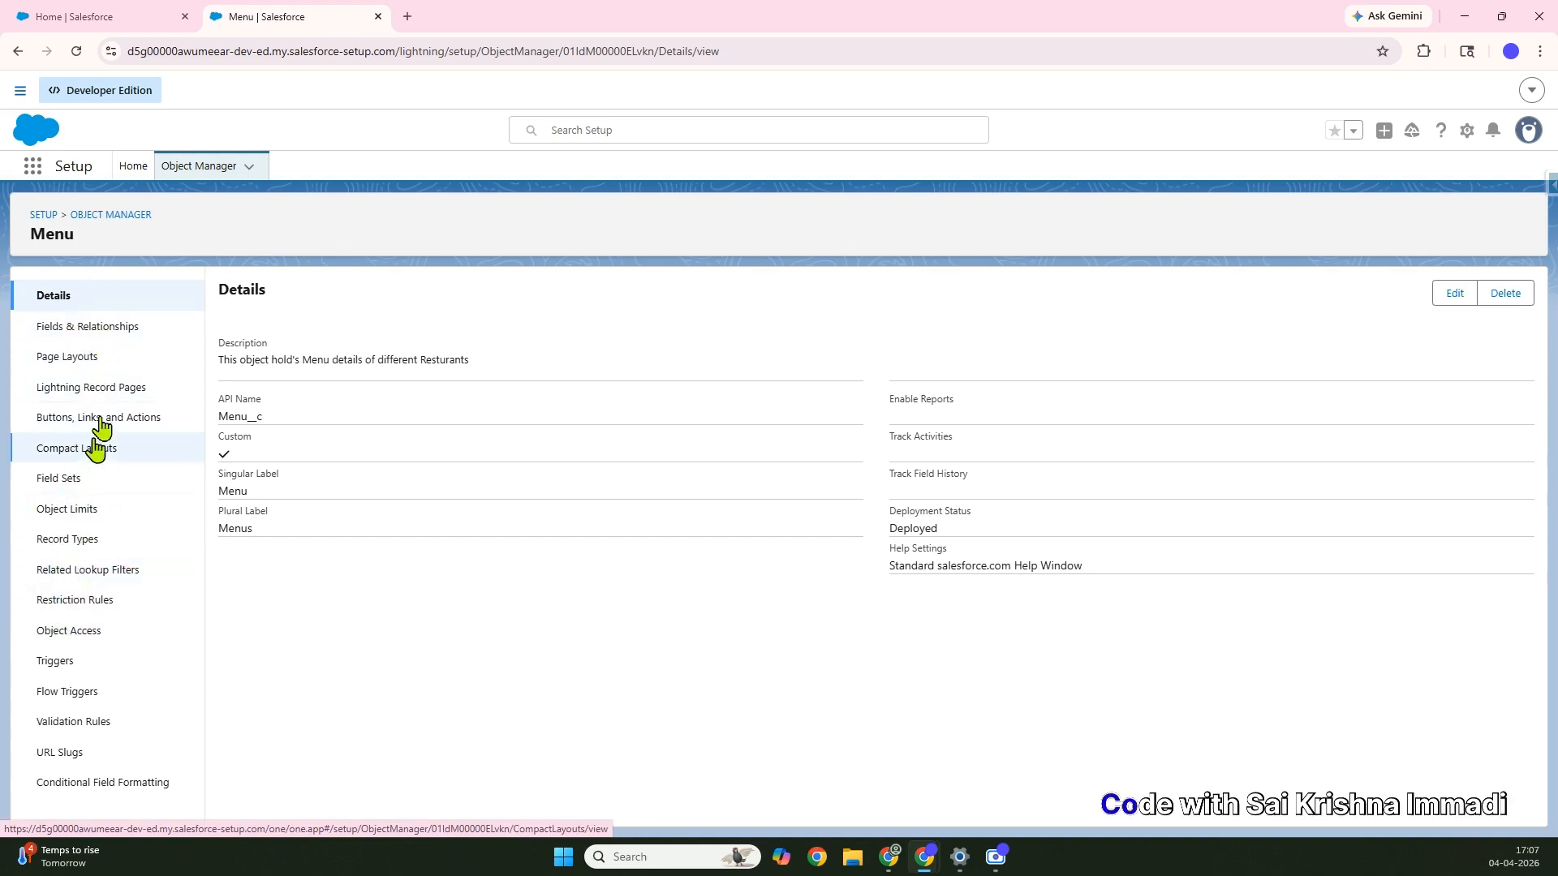
# Open the Menu object's Fields & Relationships section
pyautogui.click(89, 329)
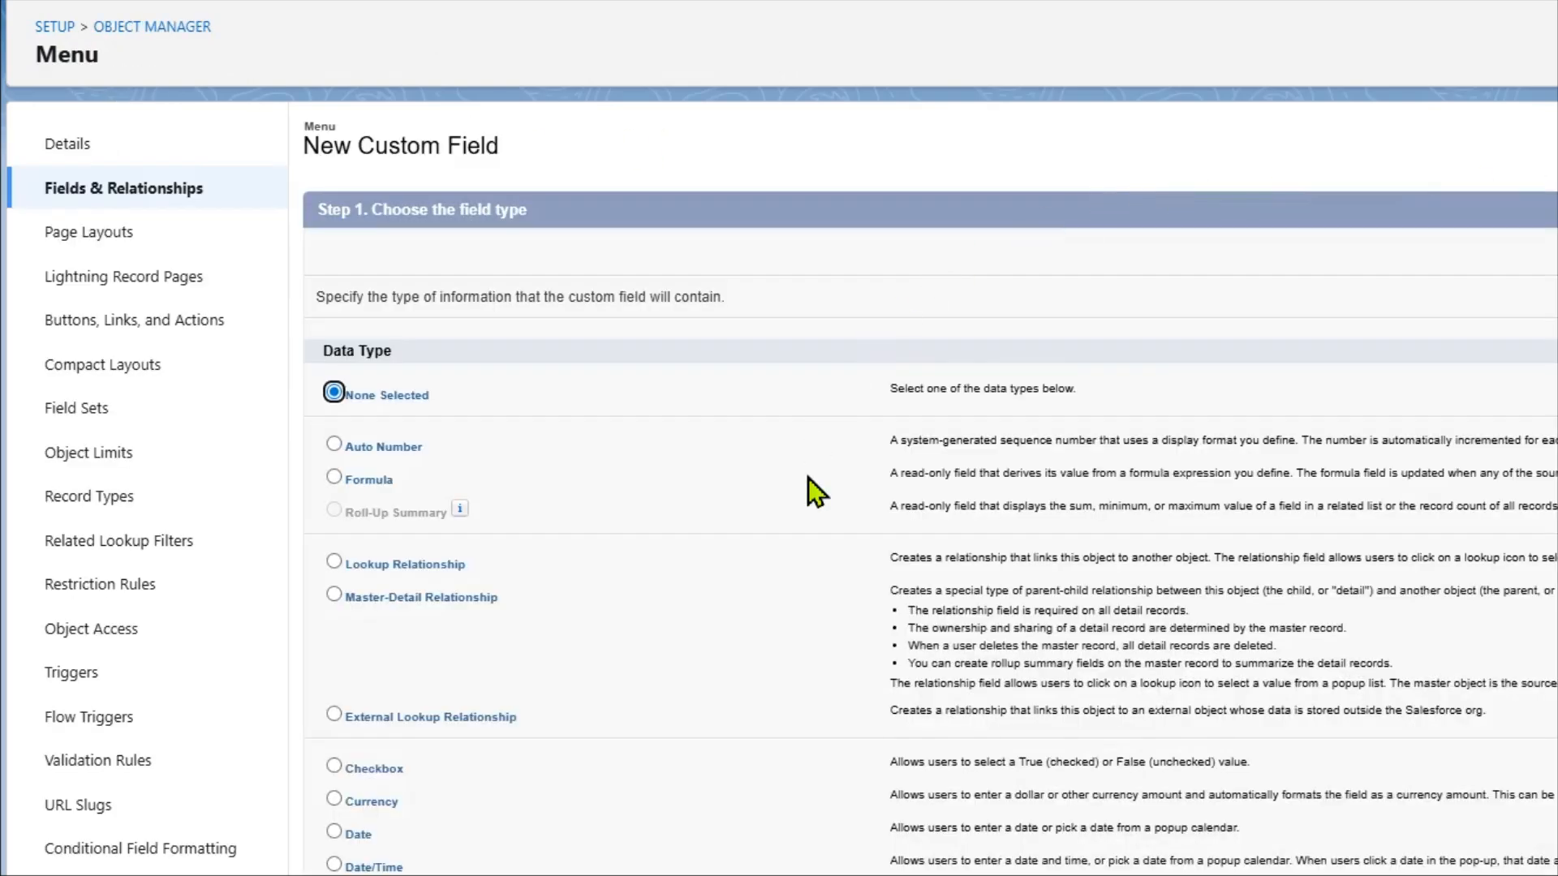
# Choose Checkbox as the new Menu field's data type and continue to its details
pyautogui.scroll(-1, 808, 478)
pyautogui.scroll(-5, 808, 478)
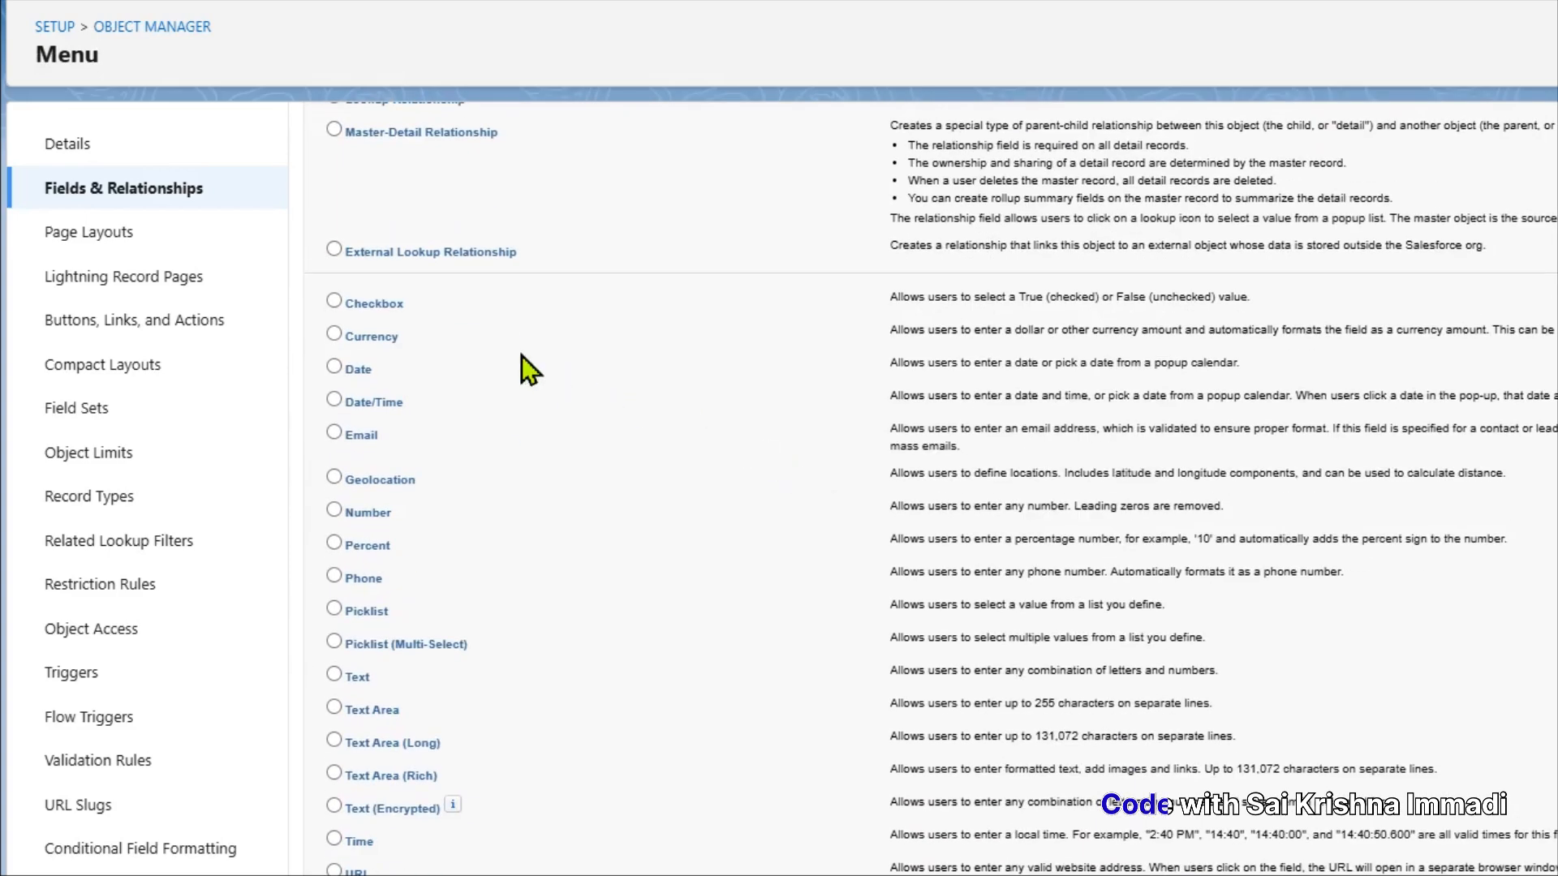
pyautogui.scroll(1, 522, 357)
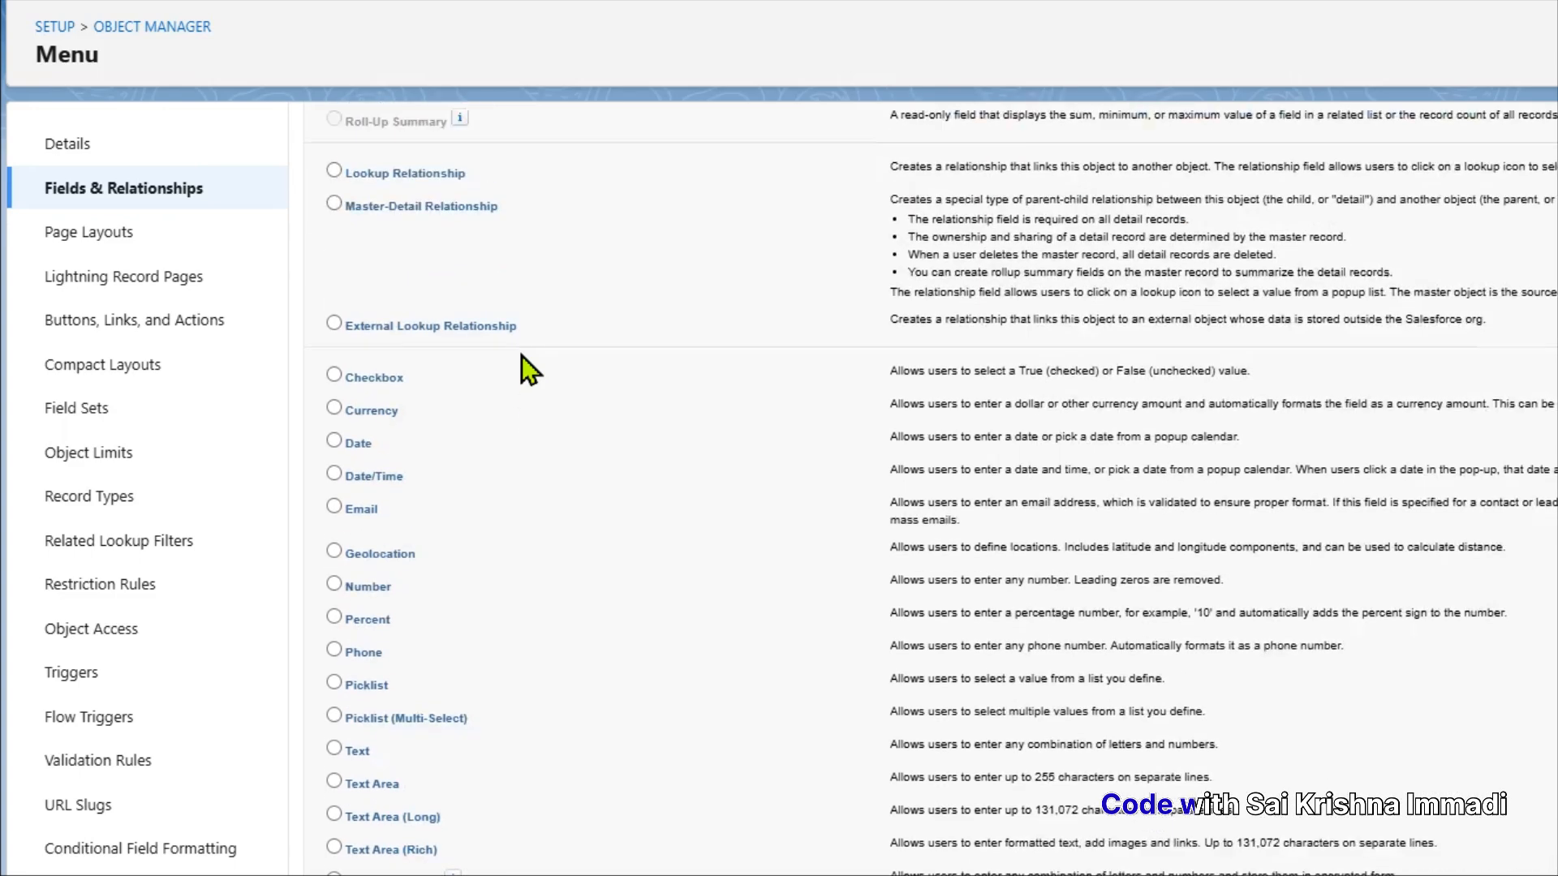
pyautogui.scroll(3, 522, 357)
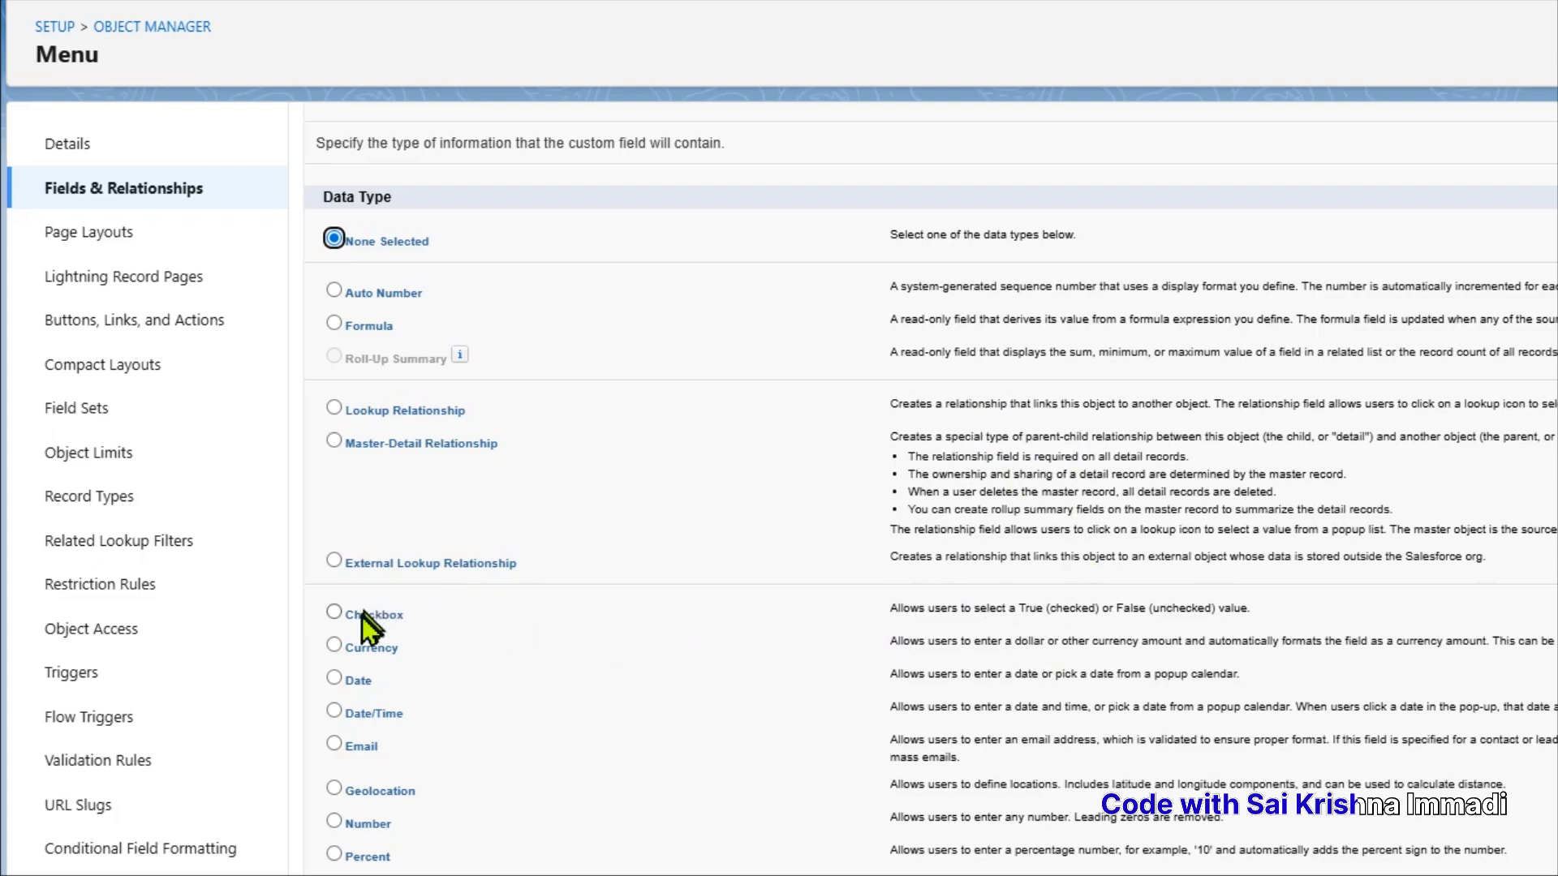
pyautogui.moveTo(362, 617); pyautogui.dragTo(444, 623)
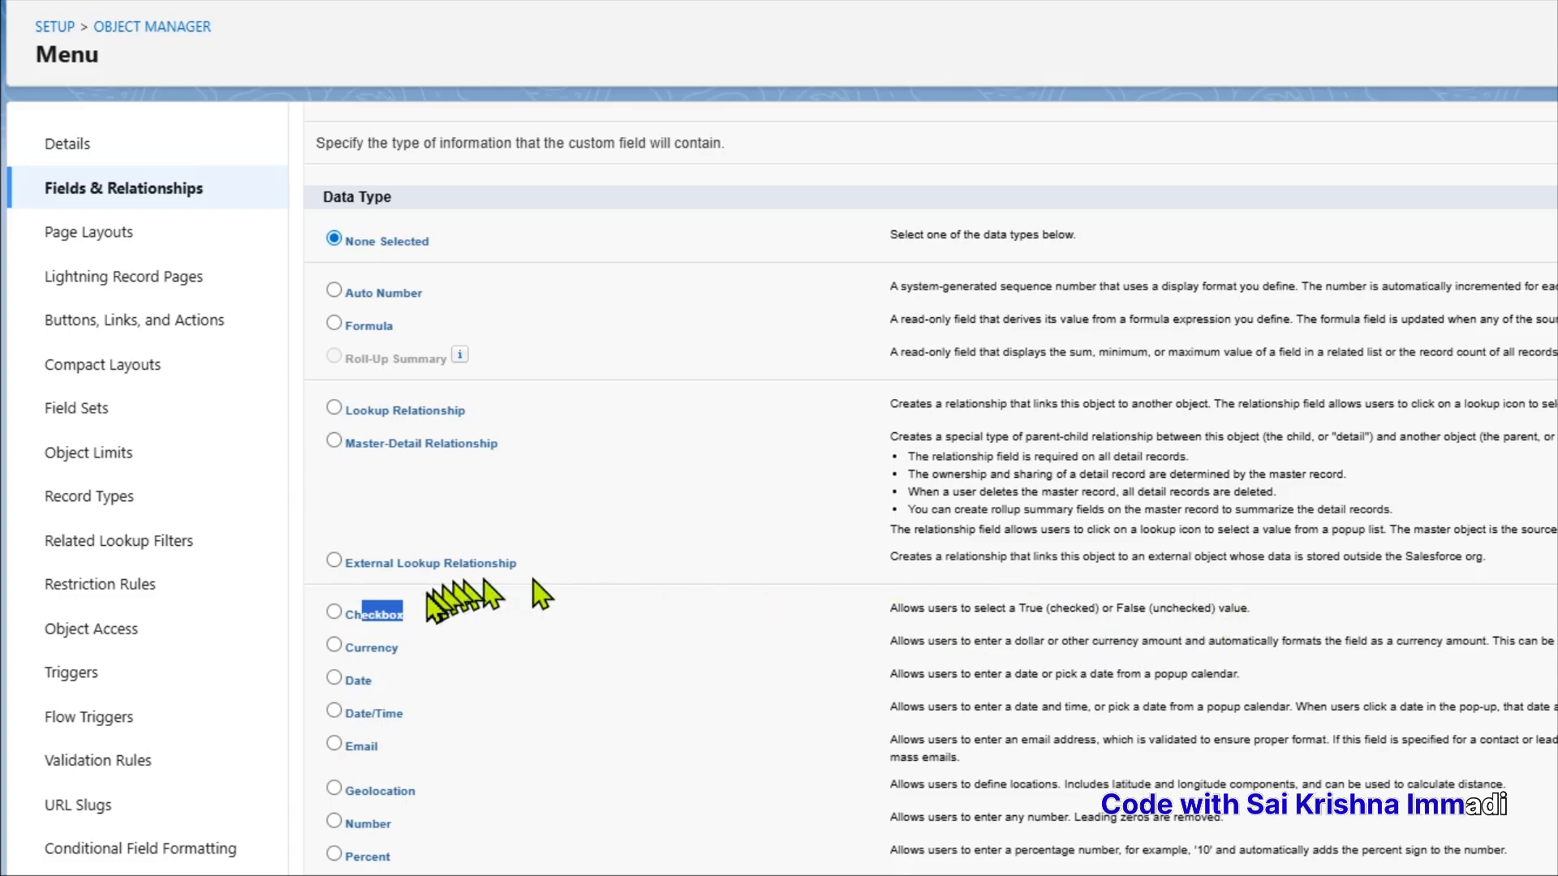
pyautogui.click(339, 611)
pyautogui.scroll(-3, 896, 658)
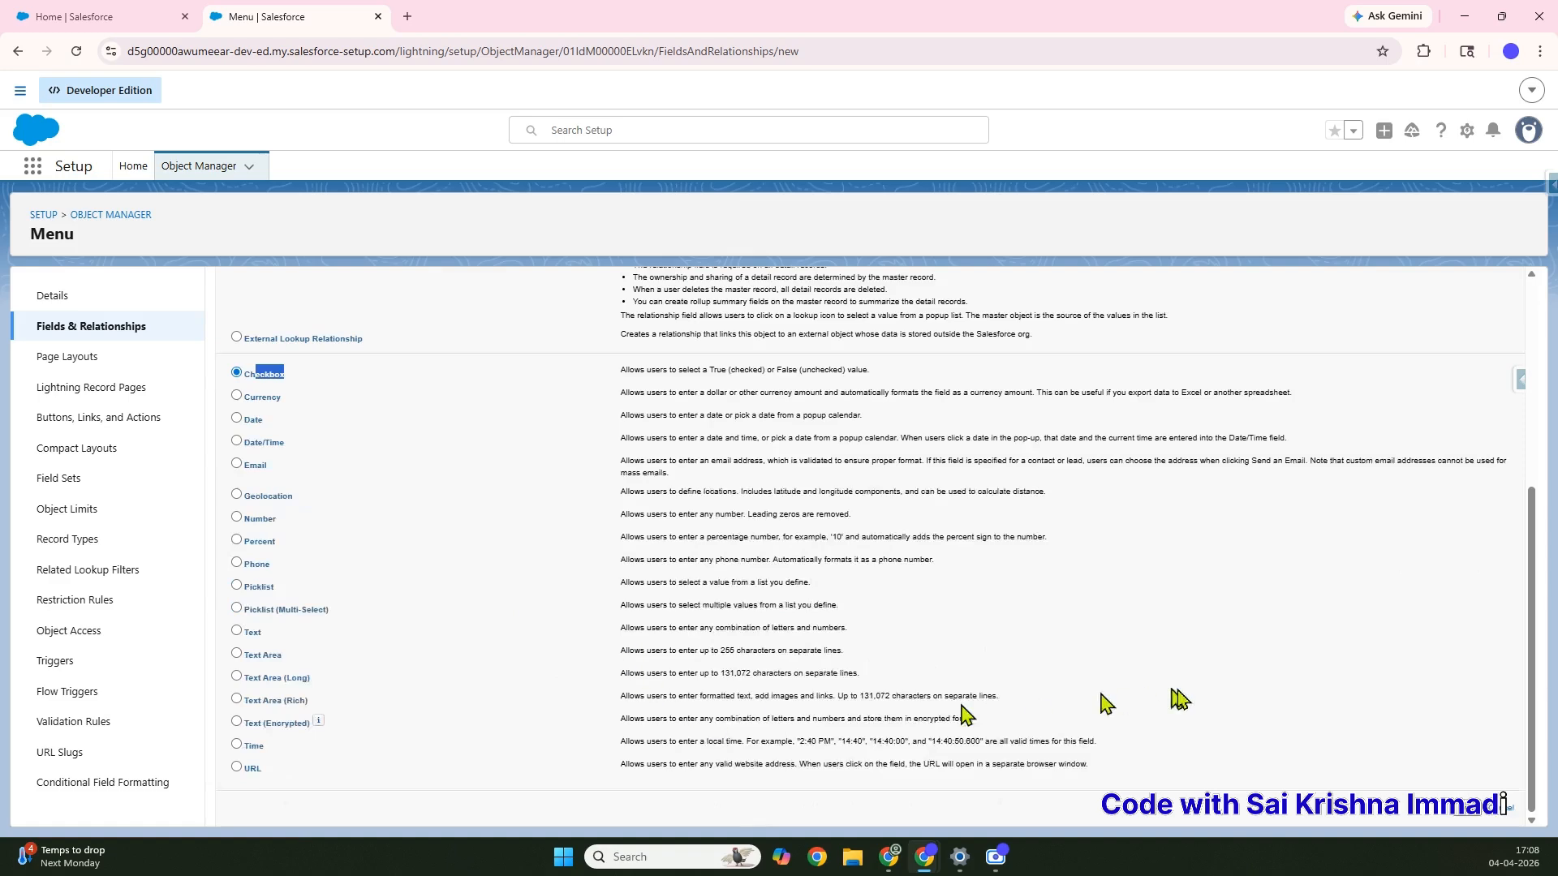
pyautogui.click(1479, 808)
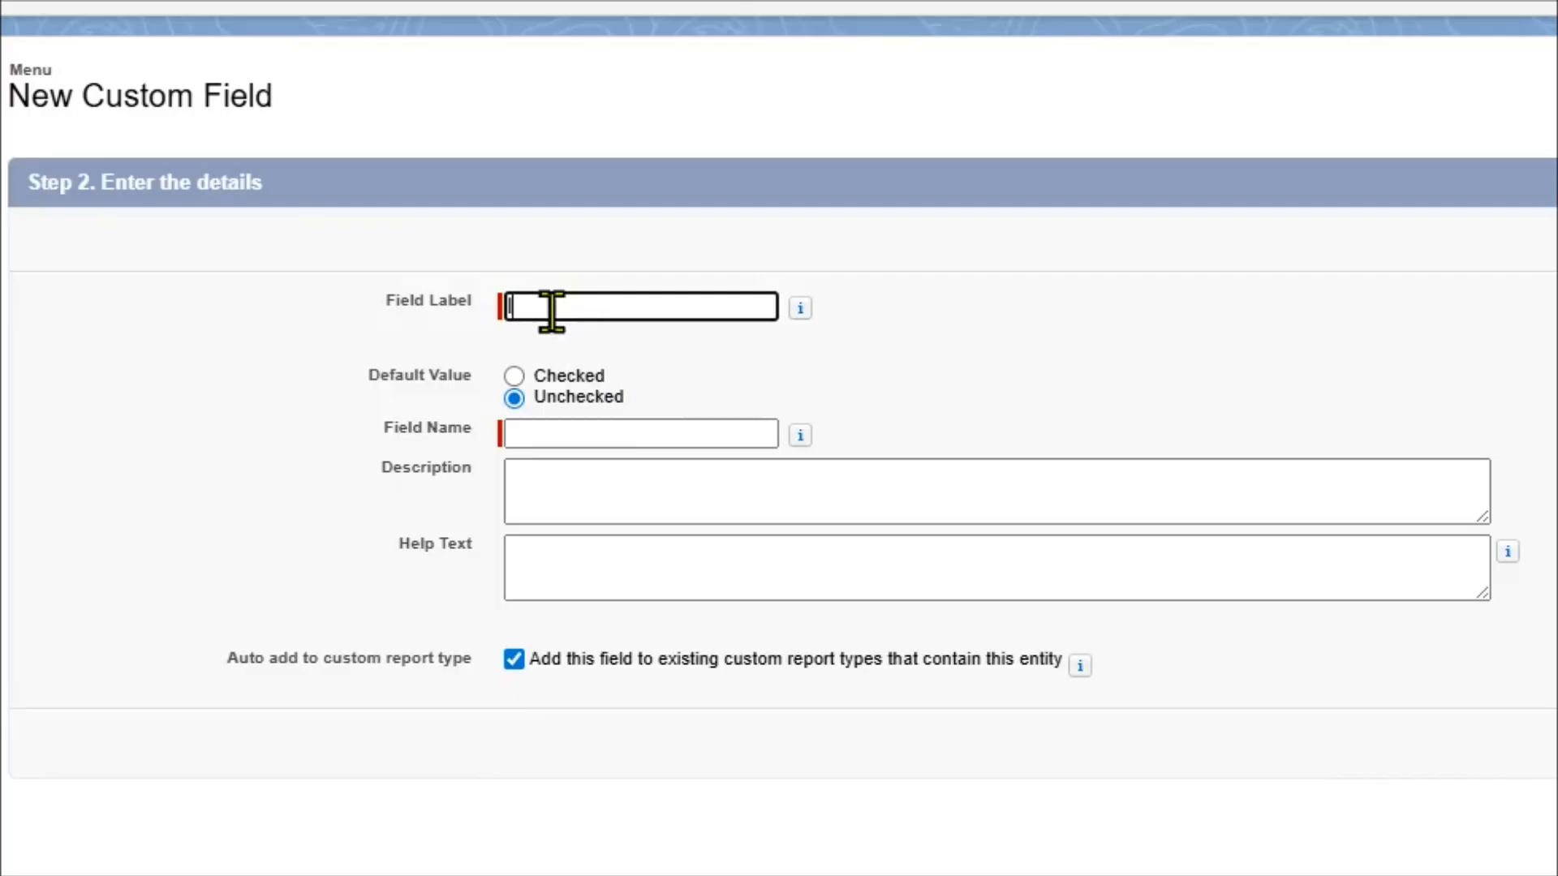
# Define the Is Active checkbox, defaulting to Checked, described as storing a Menu's active status
pyautogui.write('Is Active')
pyautogui.click(657, 351)
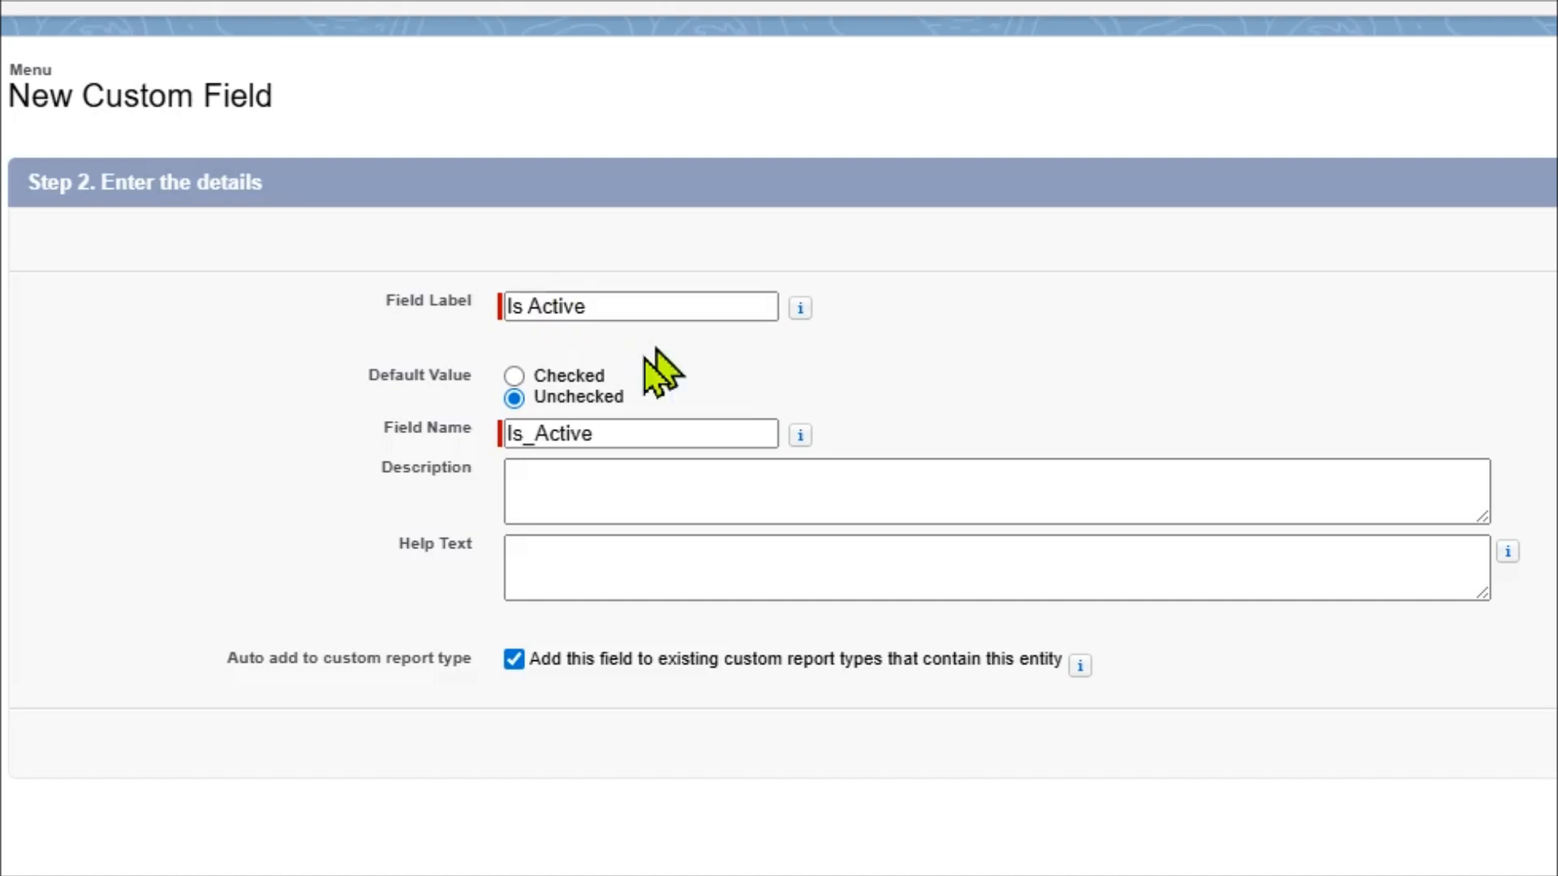
pyautogui.click(516, 377)
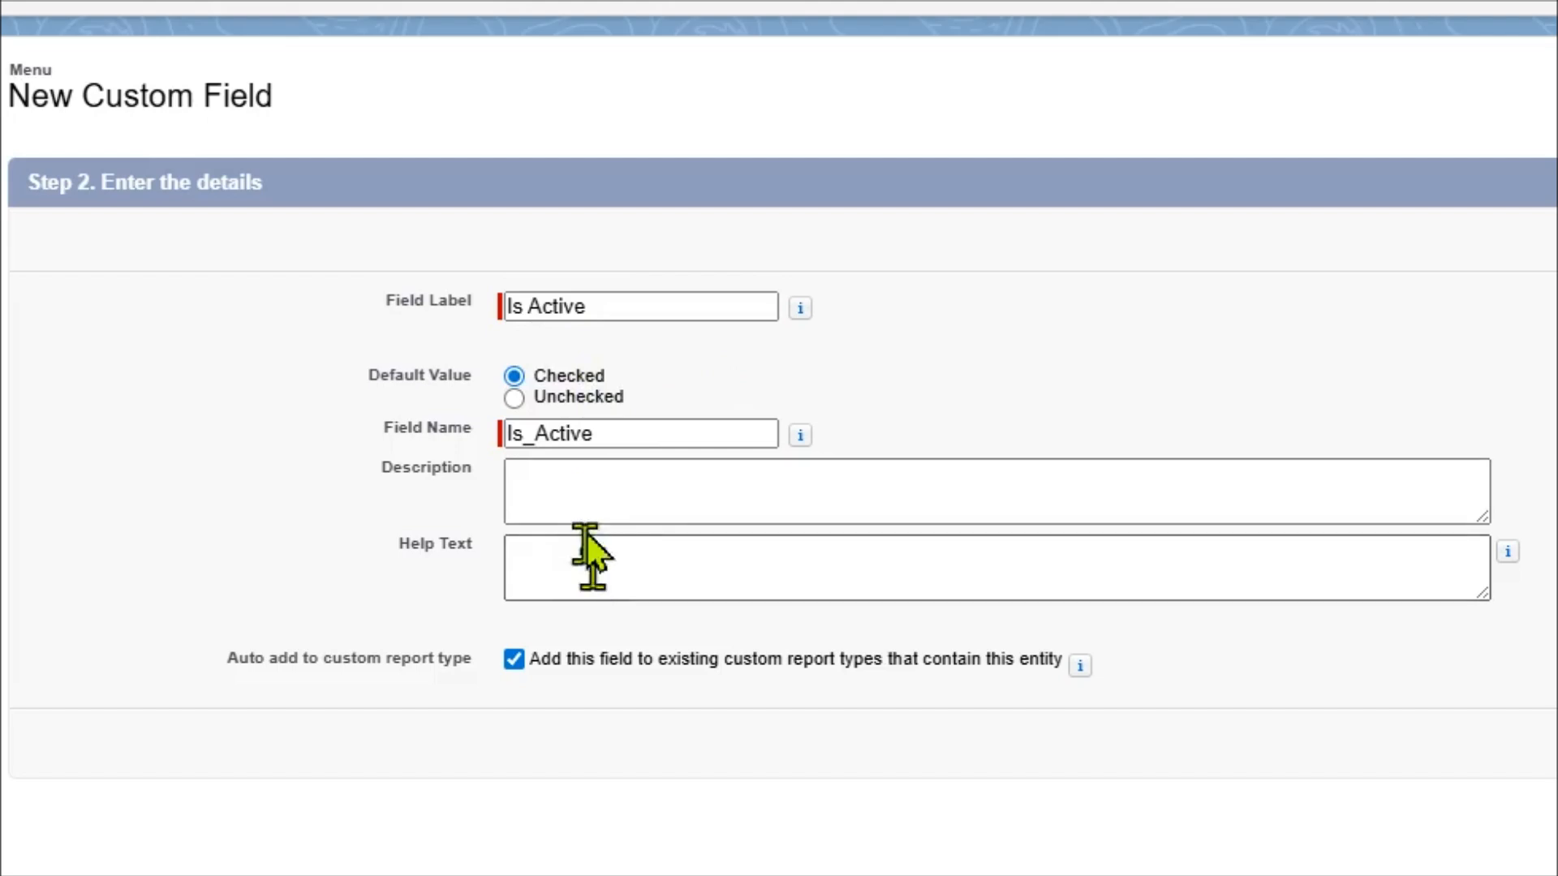
pyautogui.click(607, 495)
pyautogui.write('This')
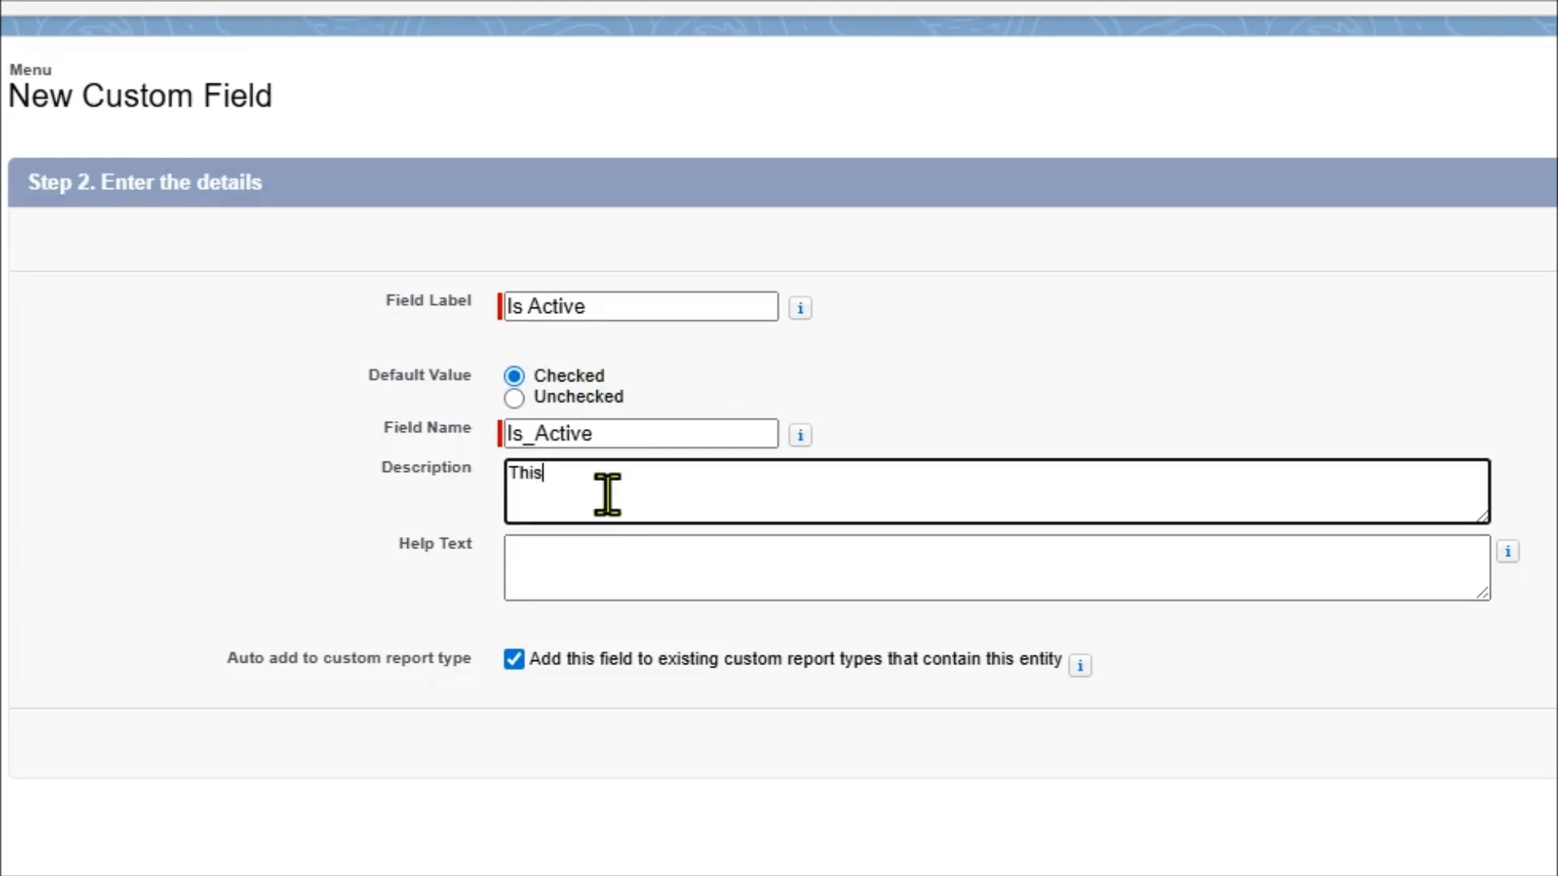
pyautogui.write(' field is used to store the Acti')
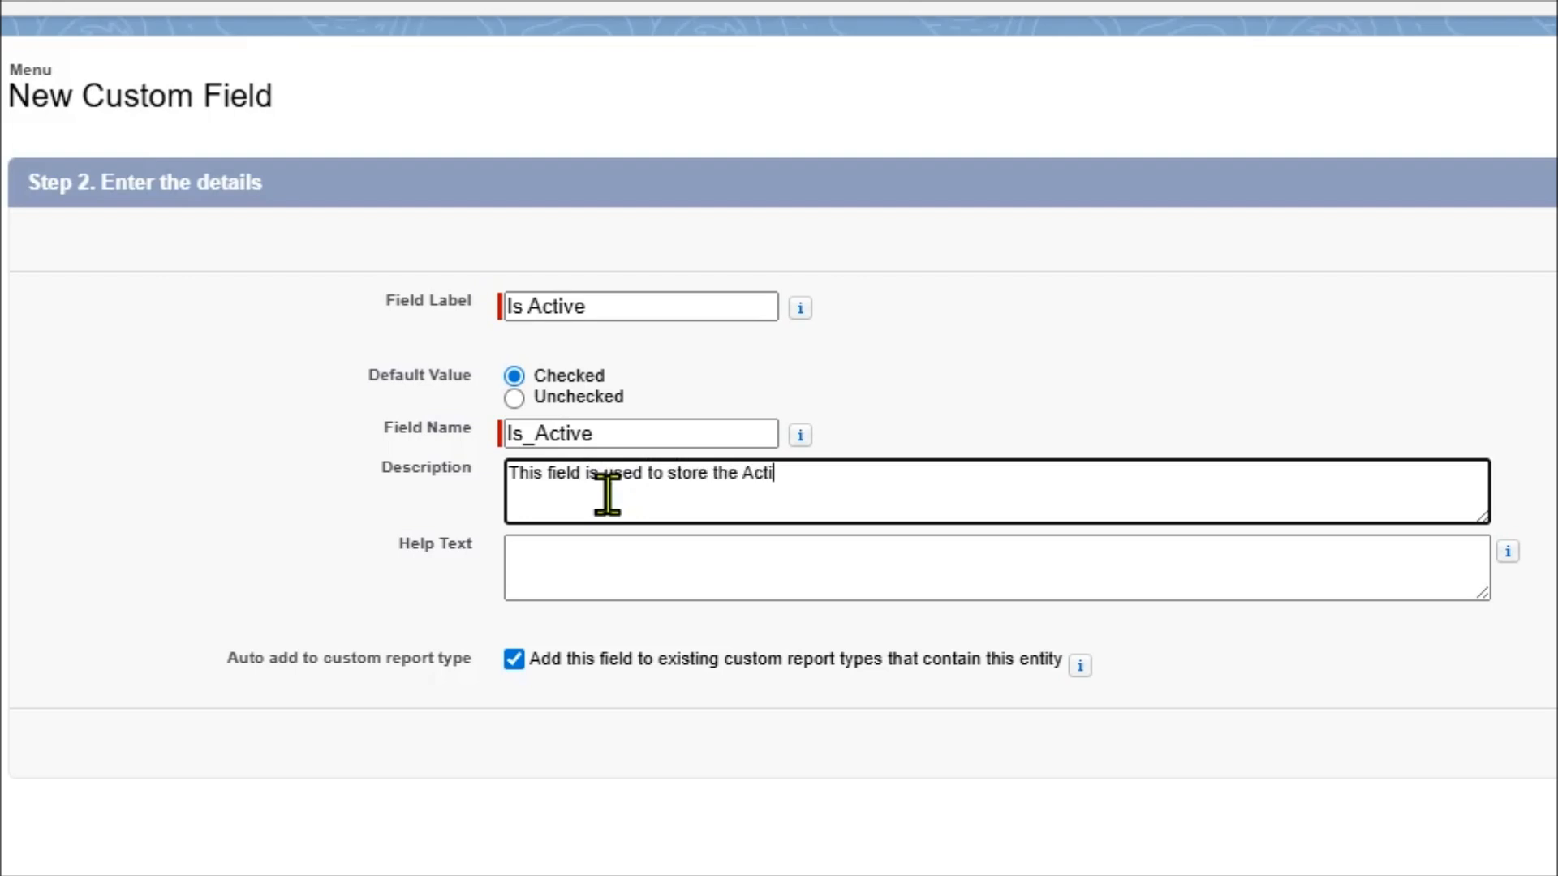
pyautogui.write('ve status of a ')
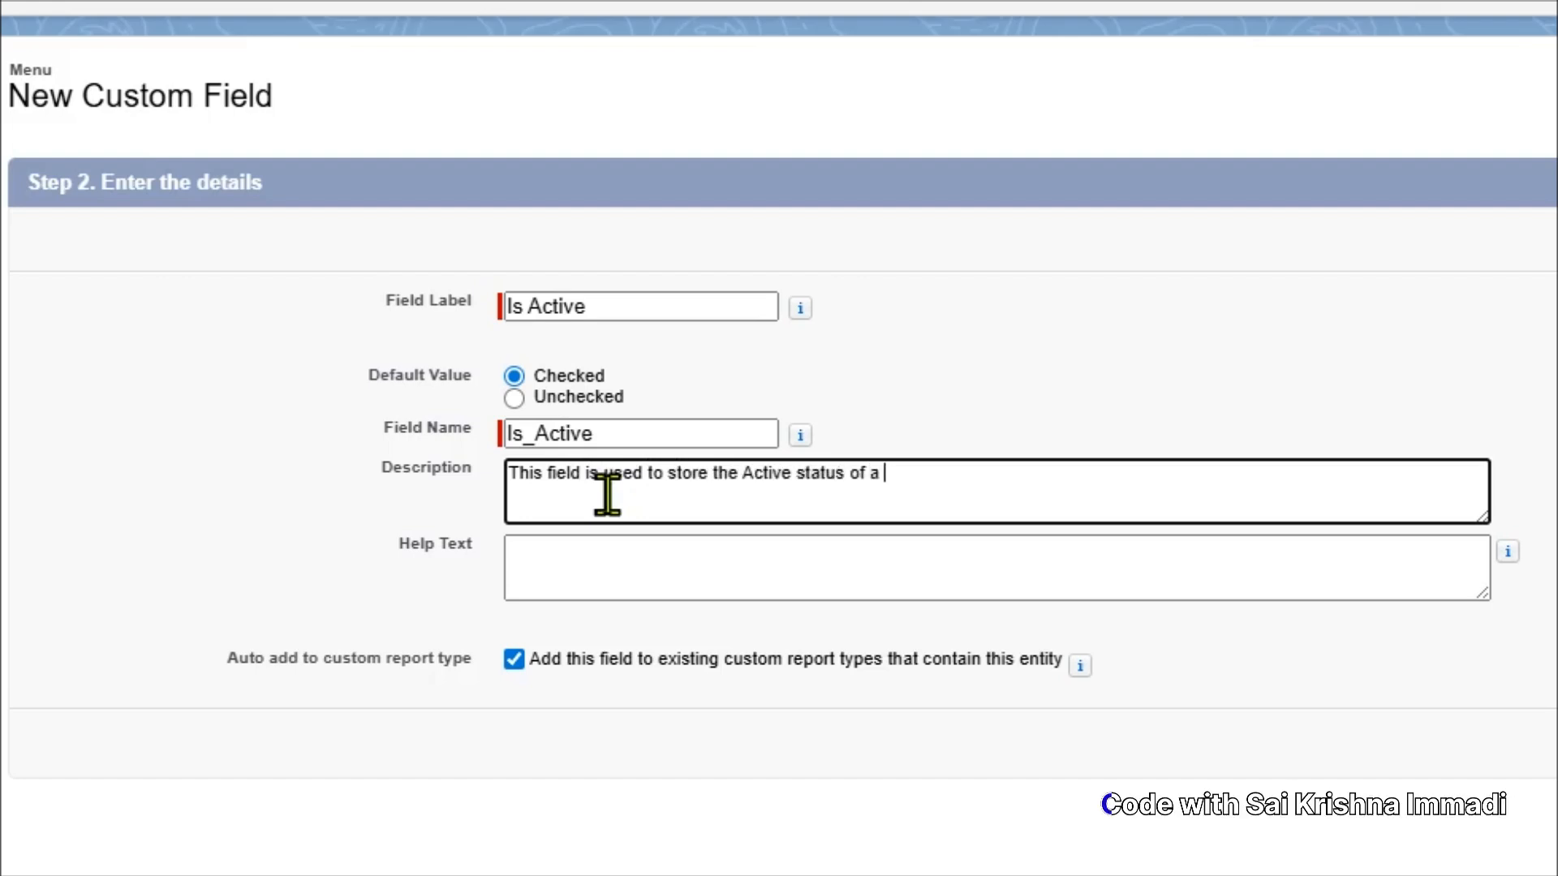
pyautogui.write('Menu')
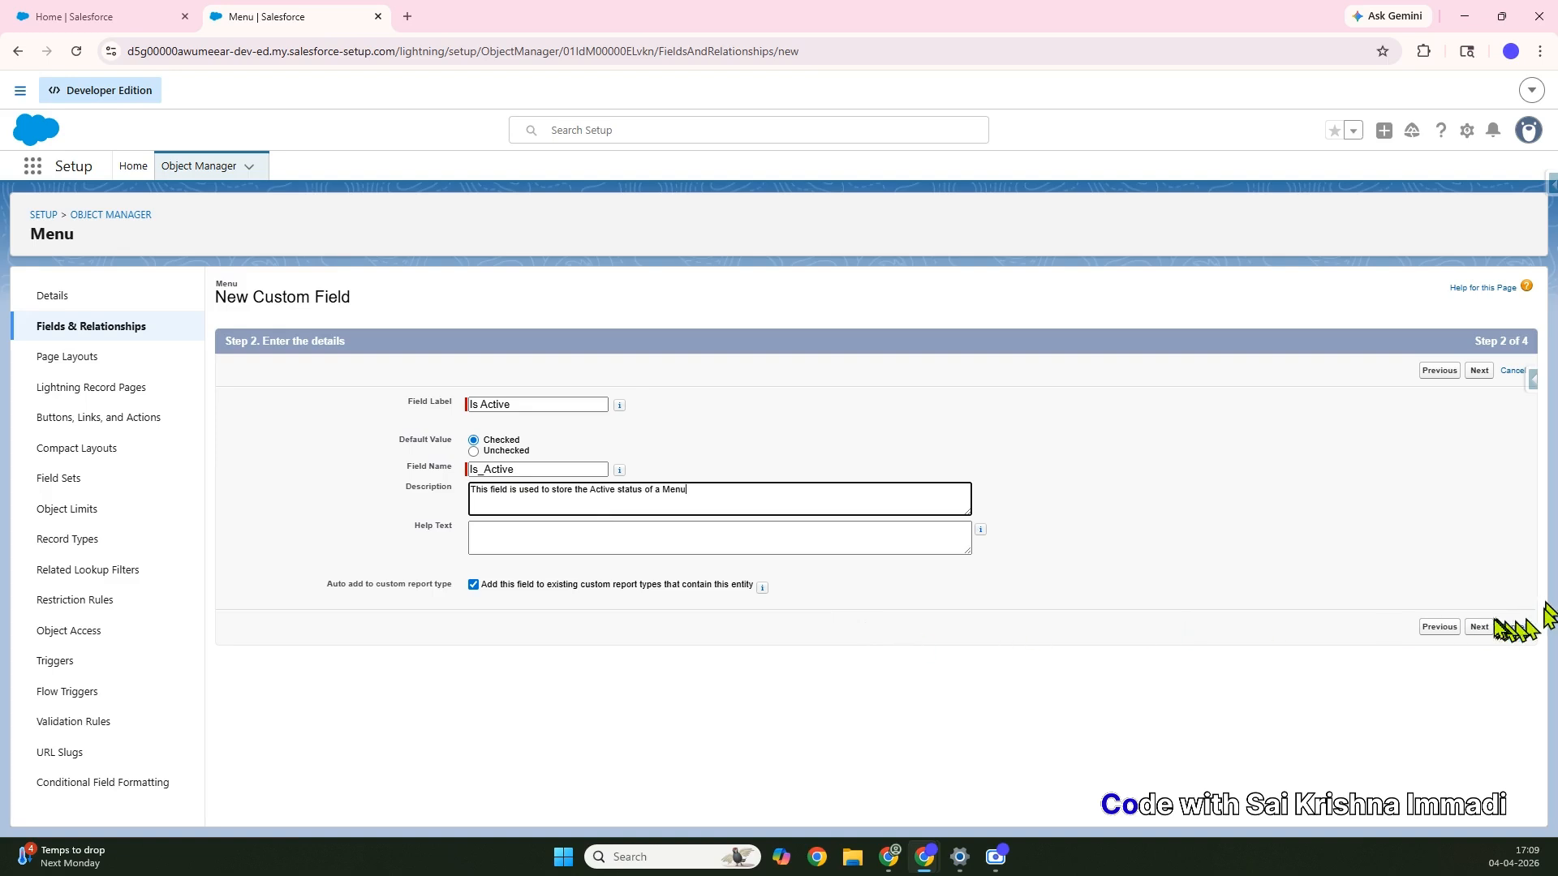
pyautogui.click(1479, 627)
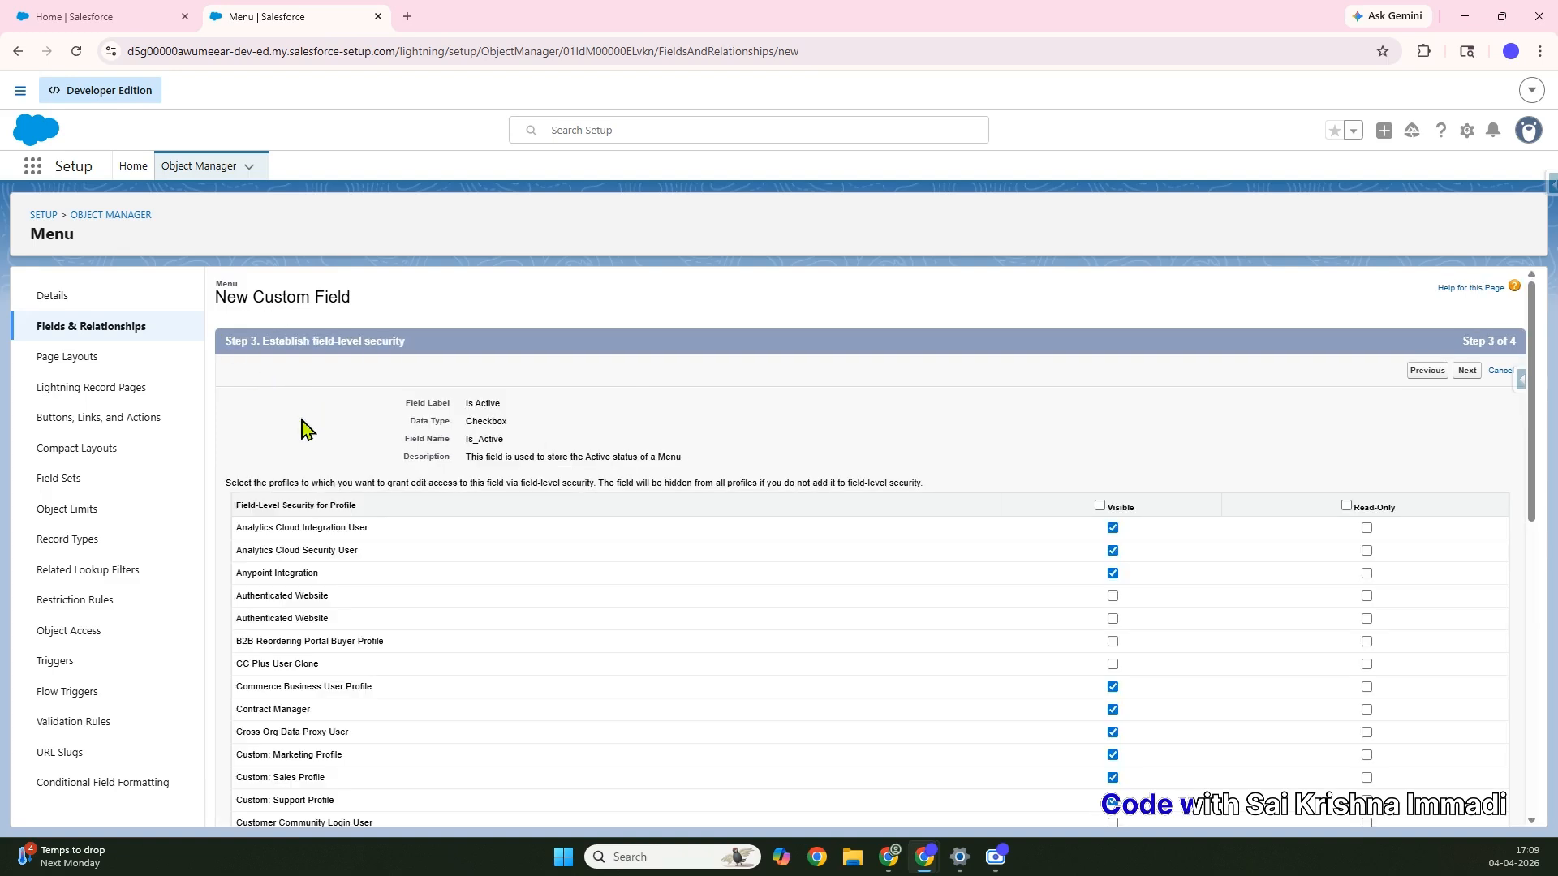
# Make Is Active visible to the Customer Community Login, Plus Login and Plus User profiles
pyautogui.scroll(-8, 307, 427)
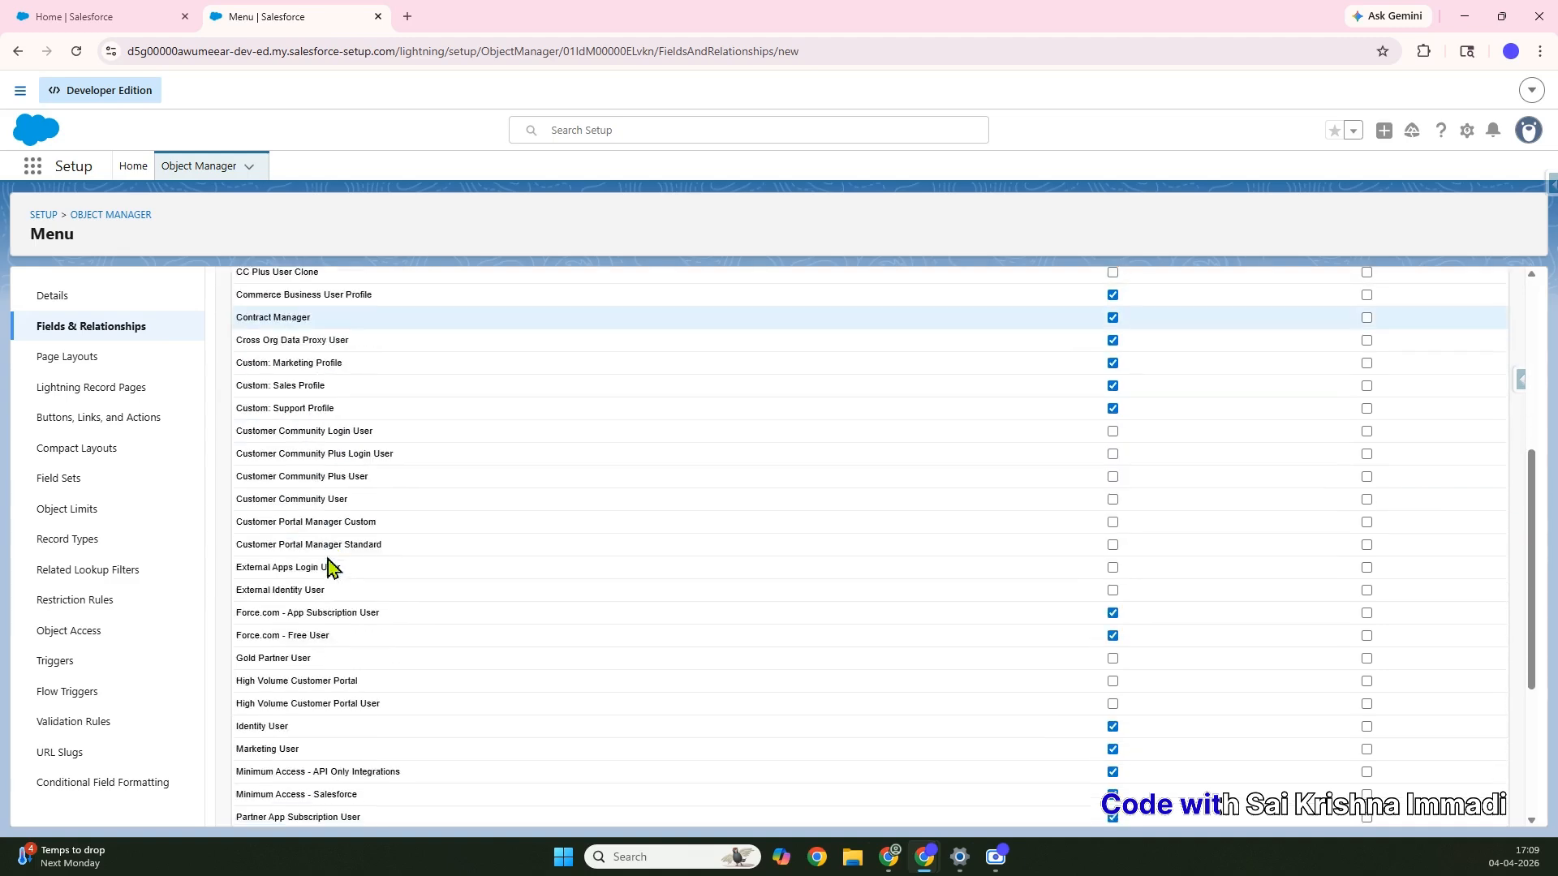
pyautogui.scroll(8, 328, 565)
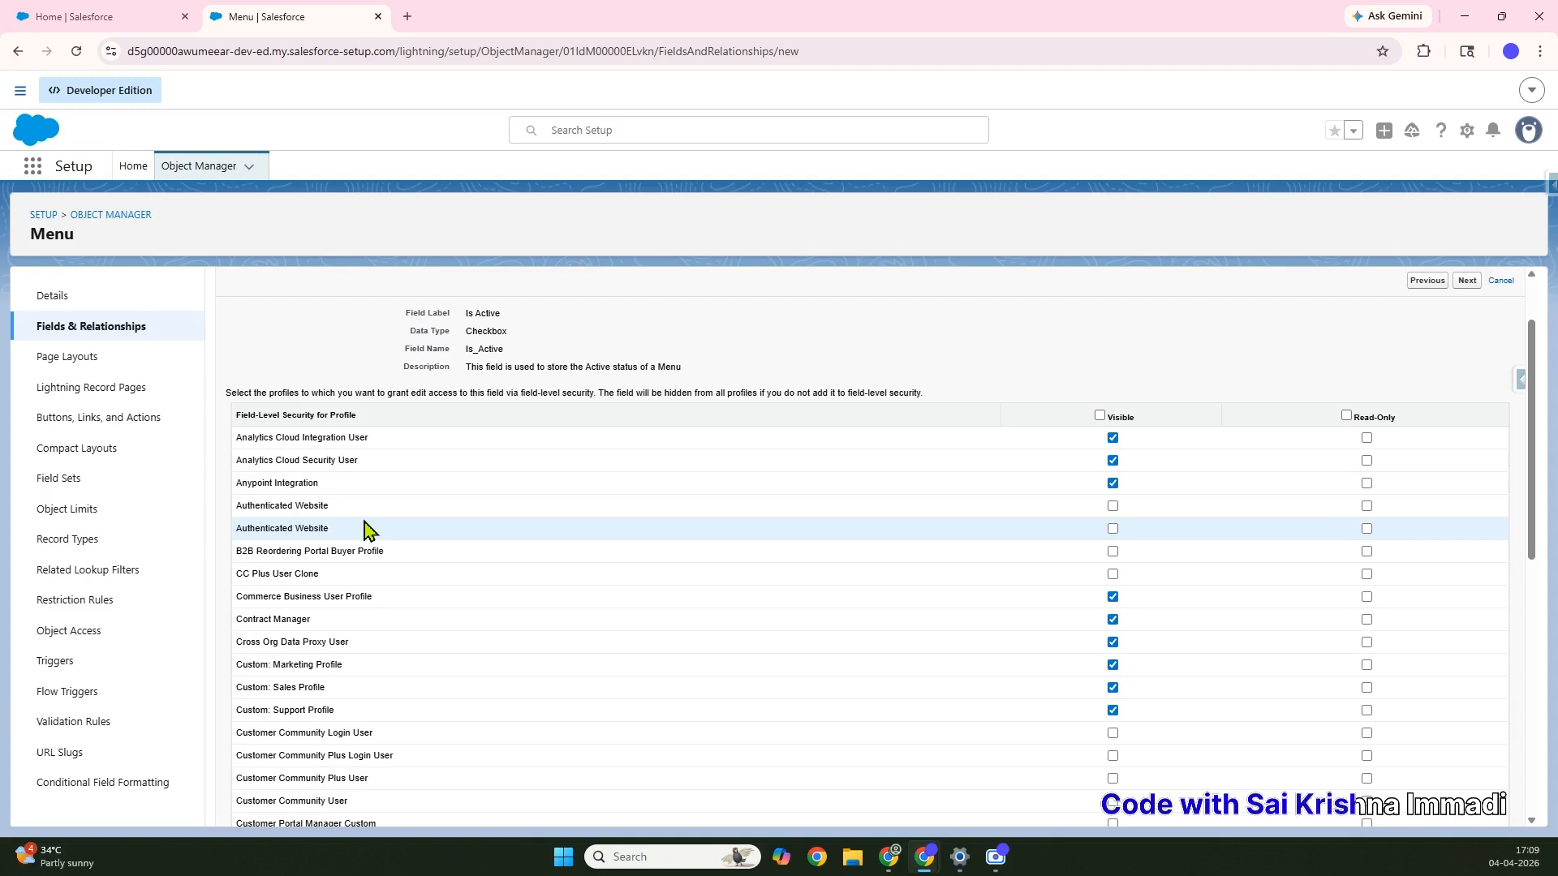
pyautogui.scroll(-1, 363, 523)
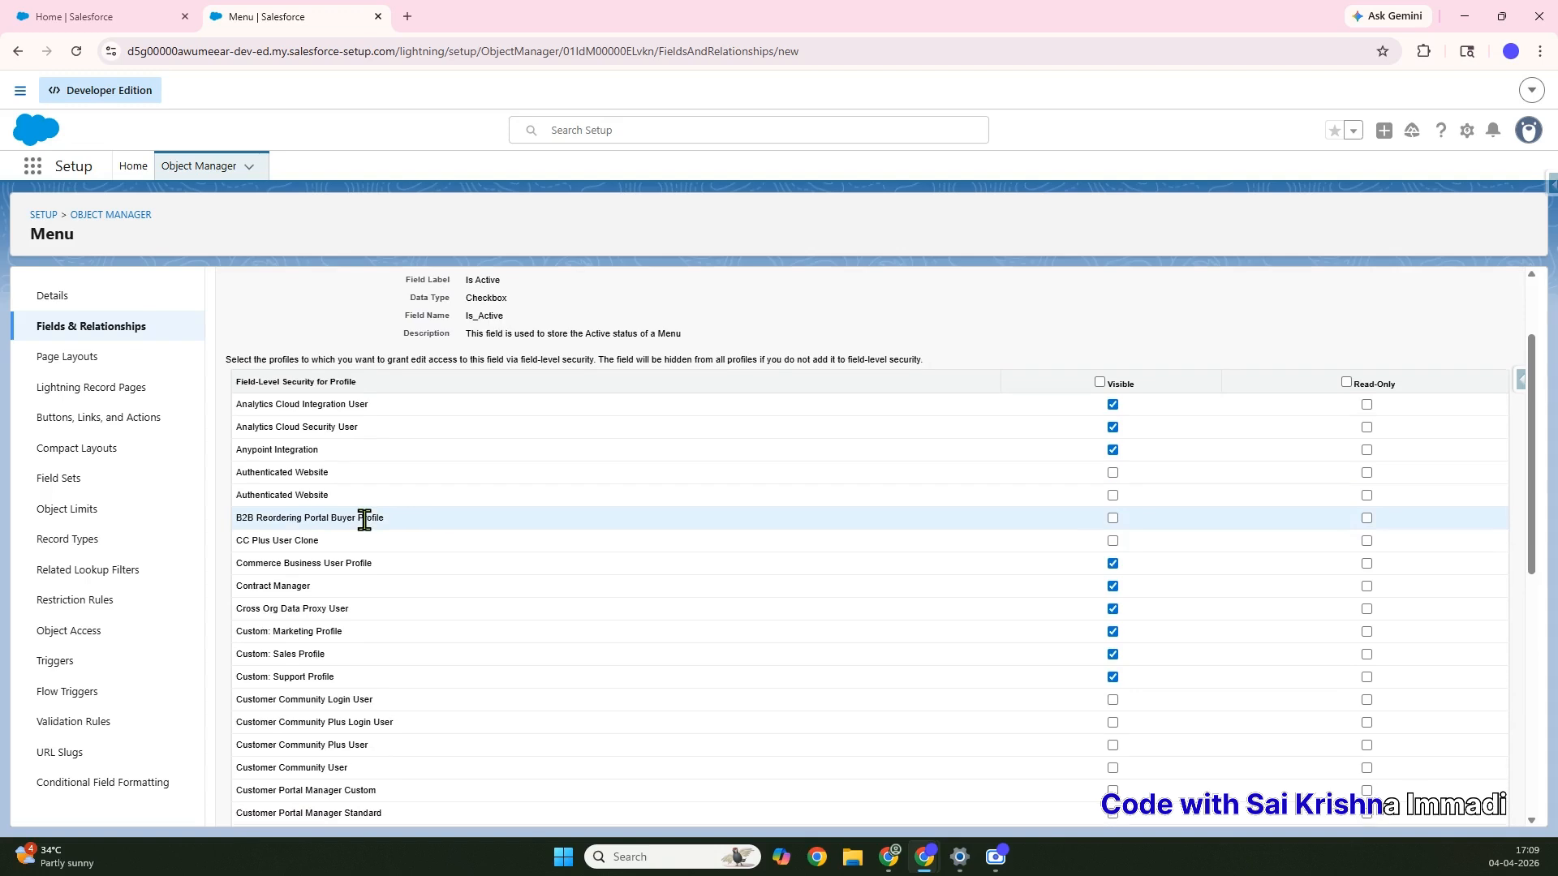
pyautogui.scroll(-3, 364, 523)
pyautogui.click(1112, 593)
pyautogui.click(1113, 616)
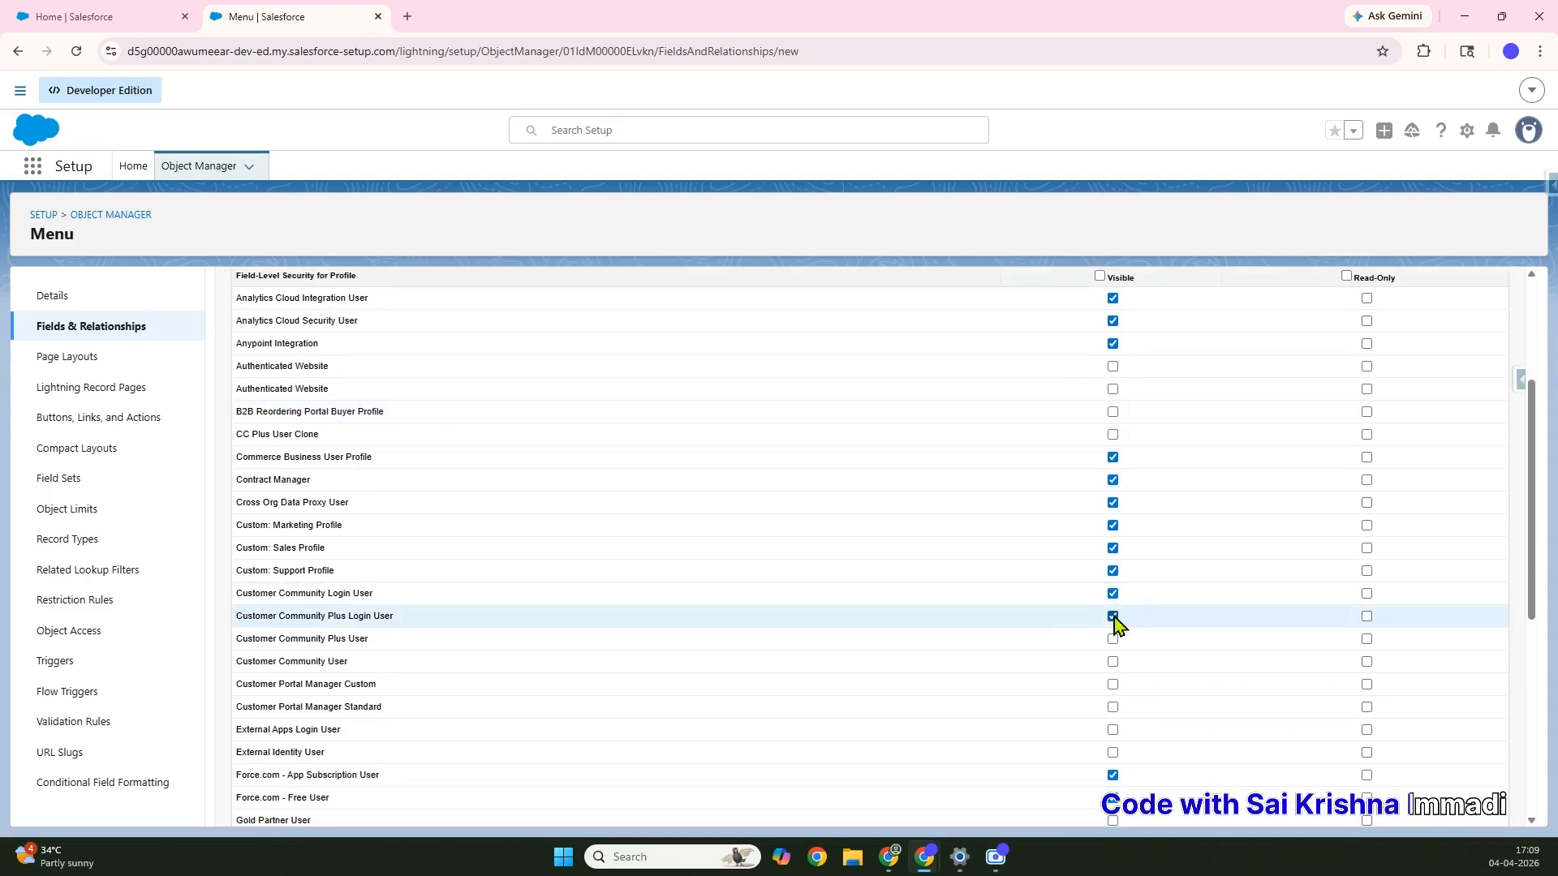
pyautogui.click(1112, 639)
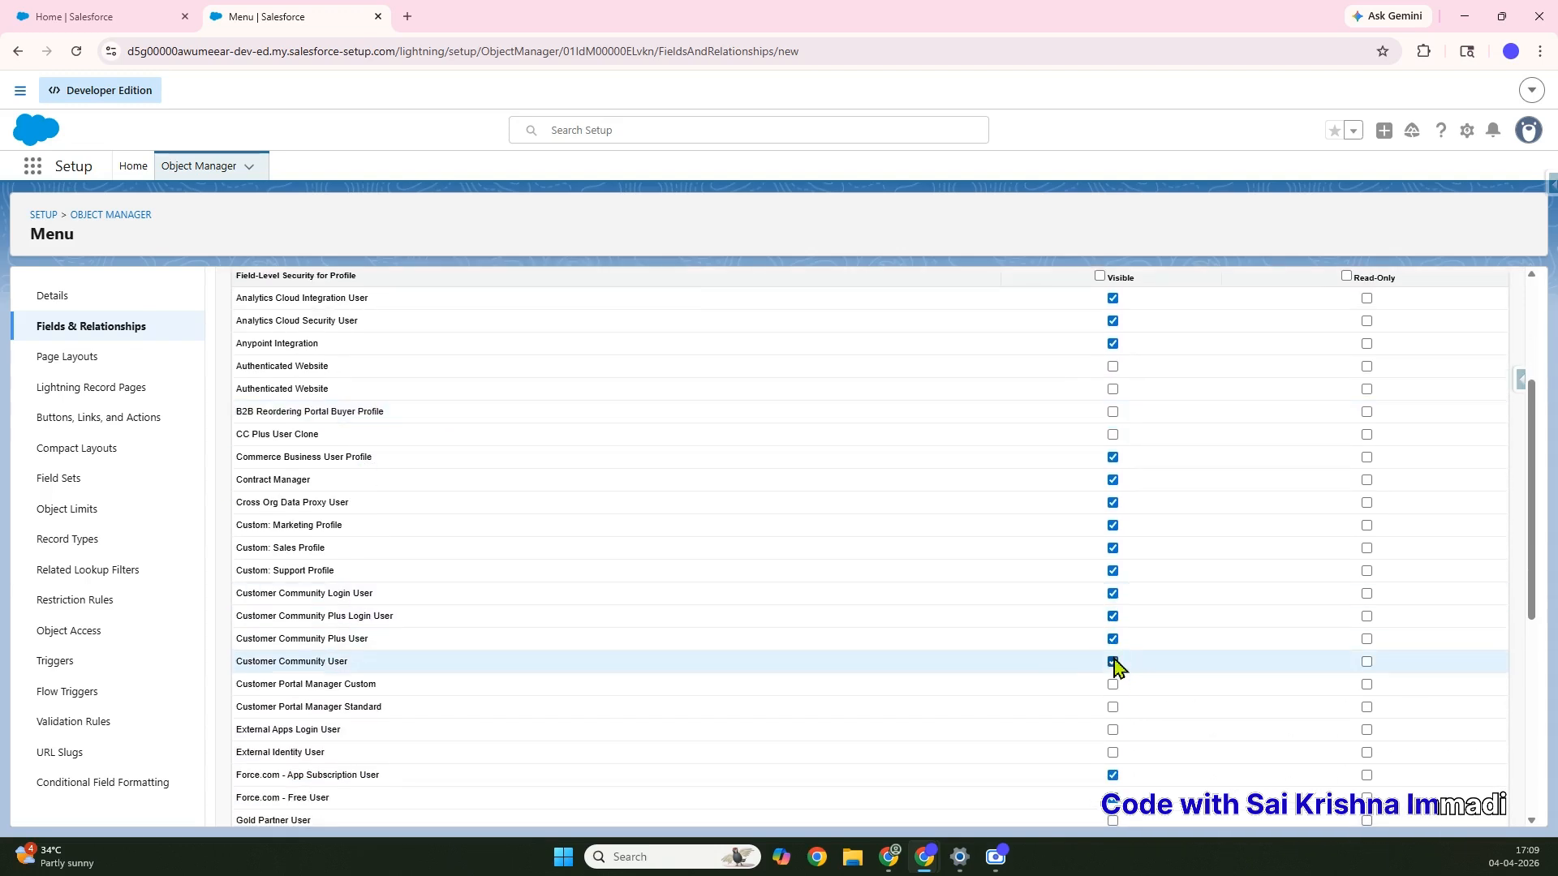
pyautogui.scroll(-6, 1115, 662)
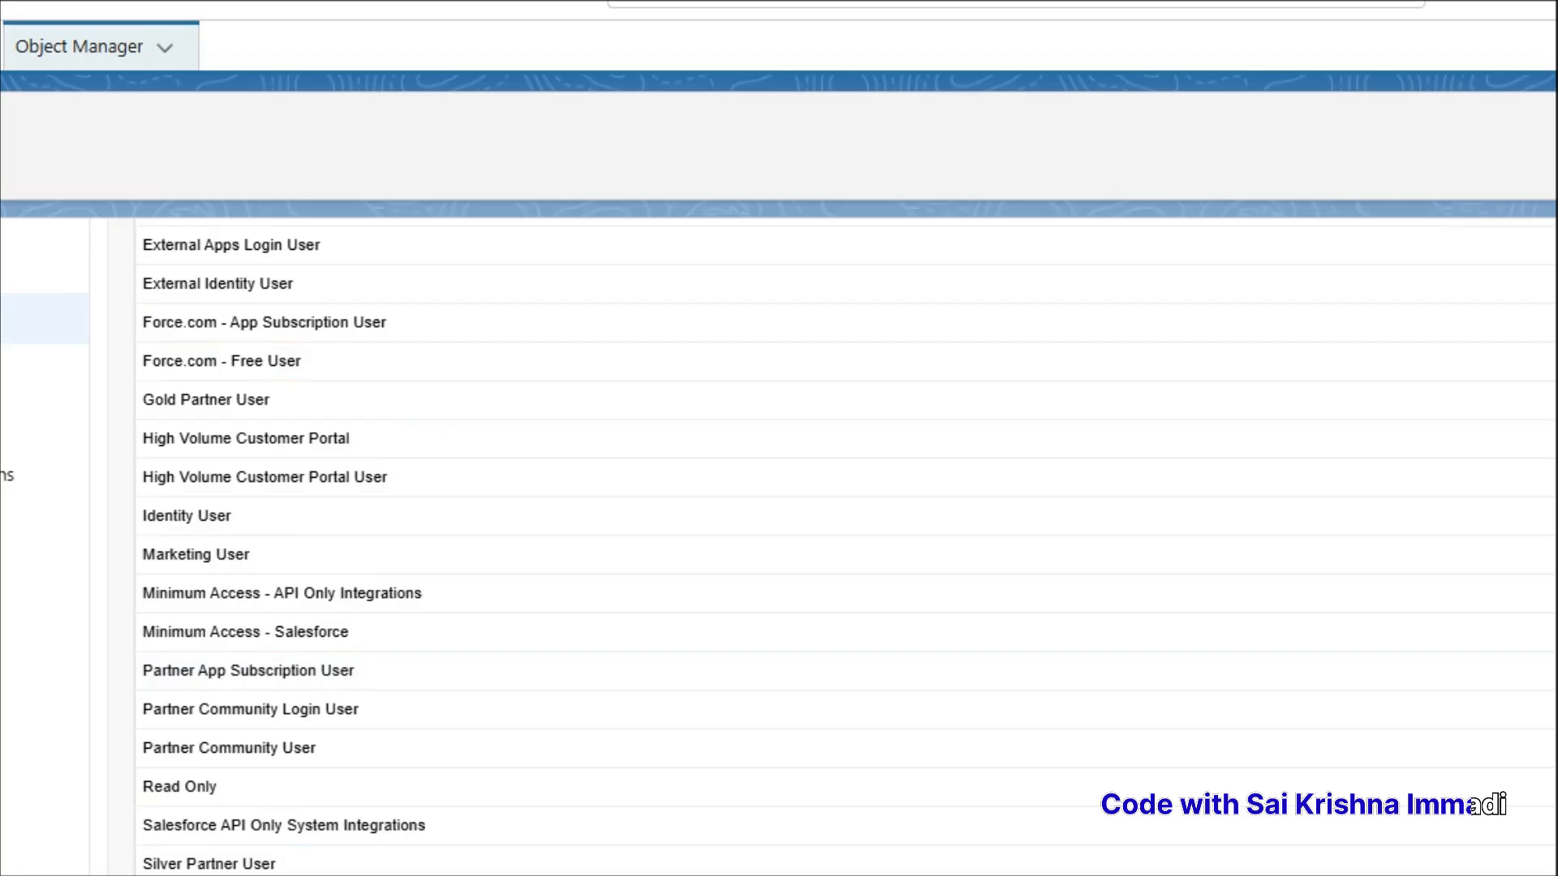
pyautogui.scroll(10, 1473, 806)
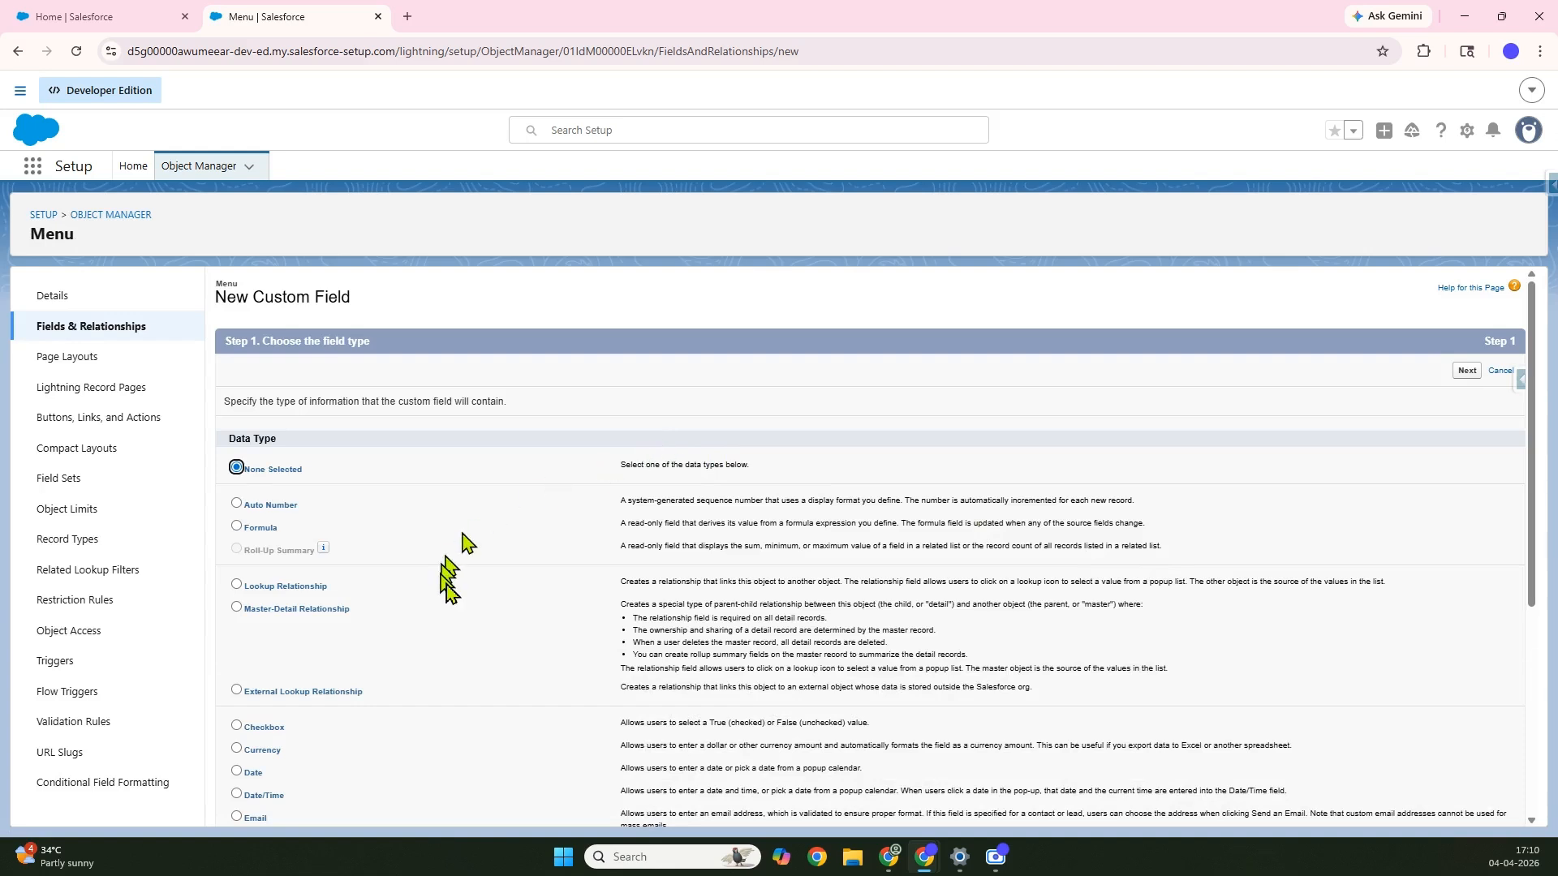
# Choose Picklist as the next Menu field's data type and continue to its details
pyautogui.scroll(-1, 446, 584)
pyautogui.scroll(-1, 447, 584)
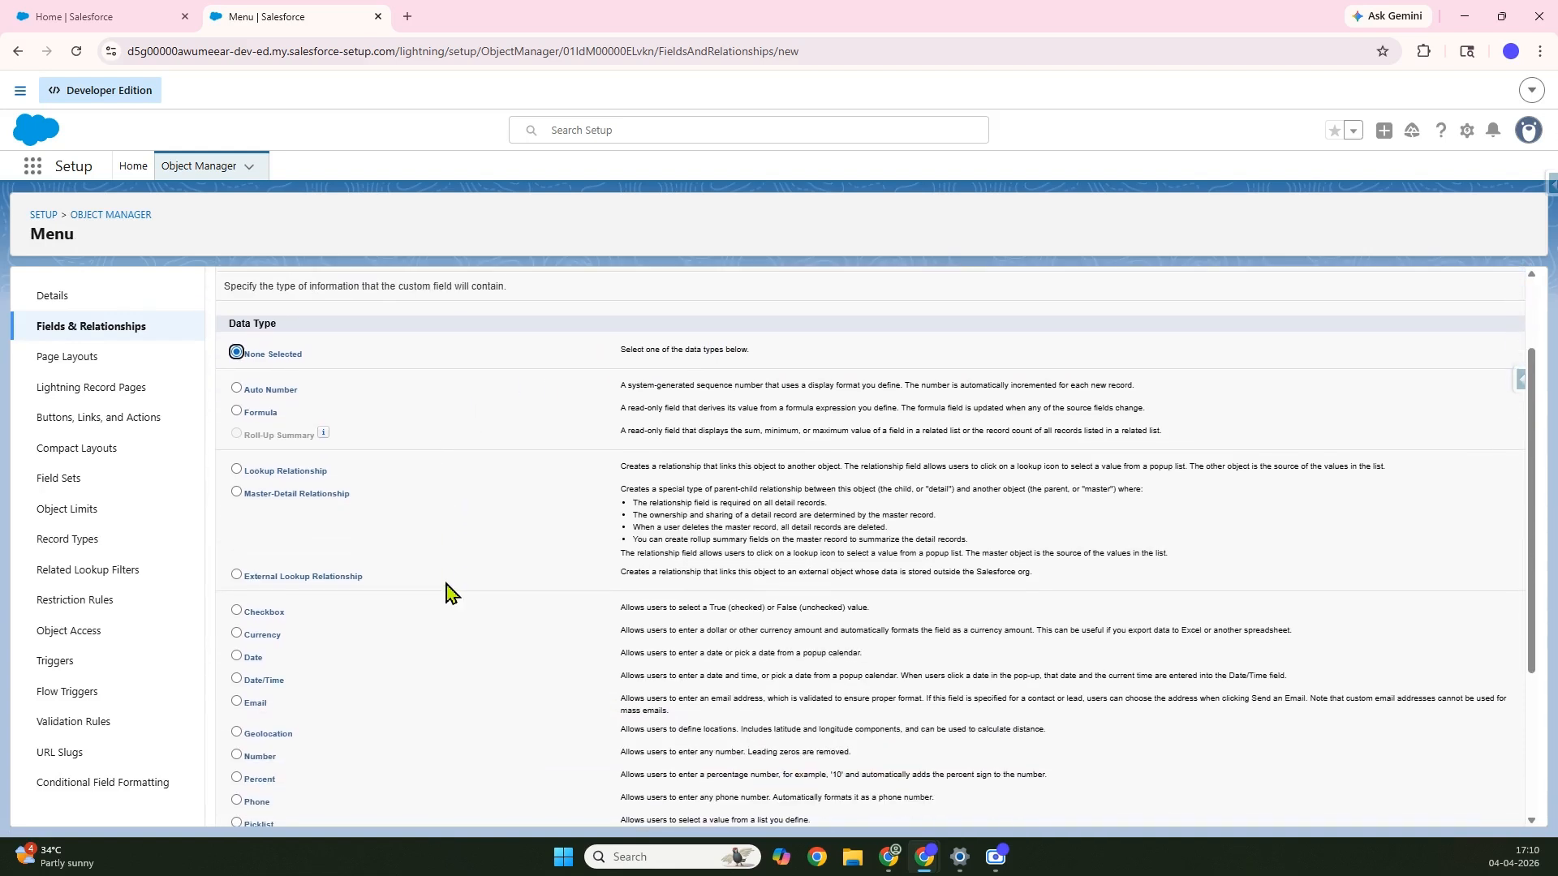
pyautogui.scroll(-1, 447, 584)
pyautogui.scroll(-1, 446, 584)
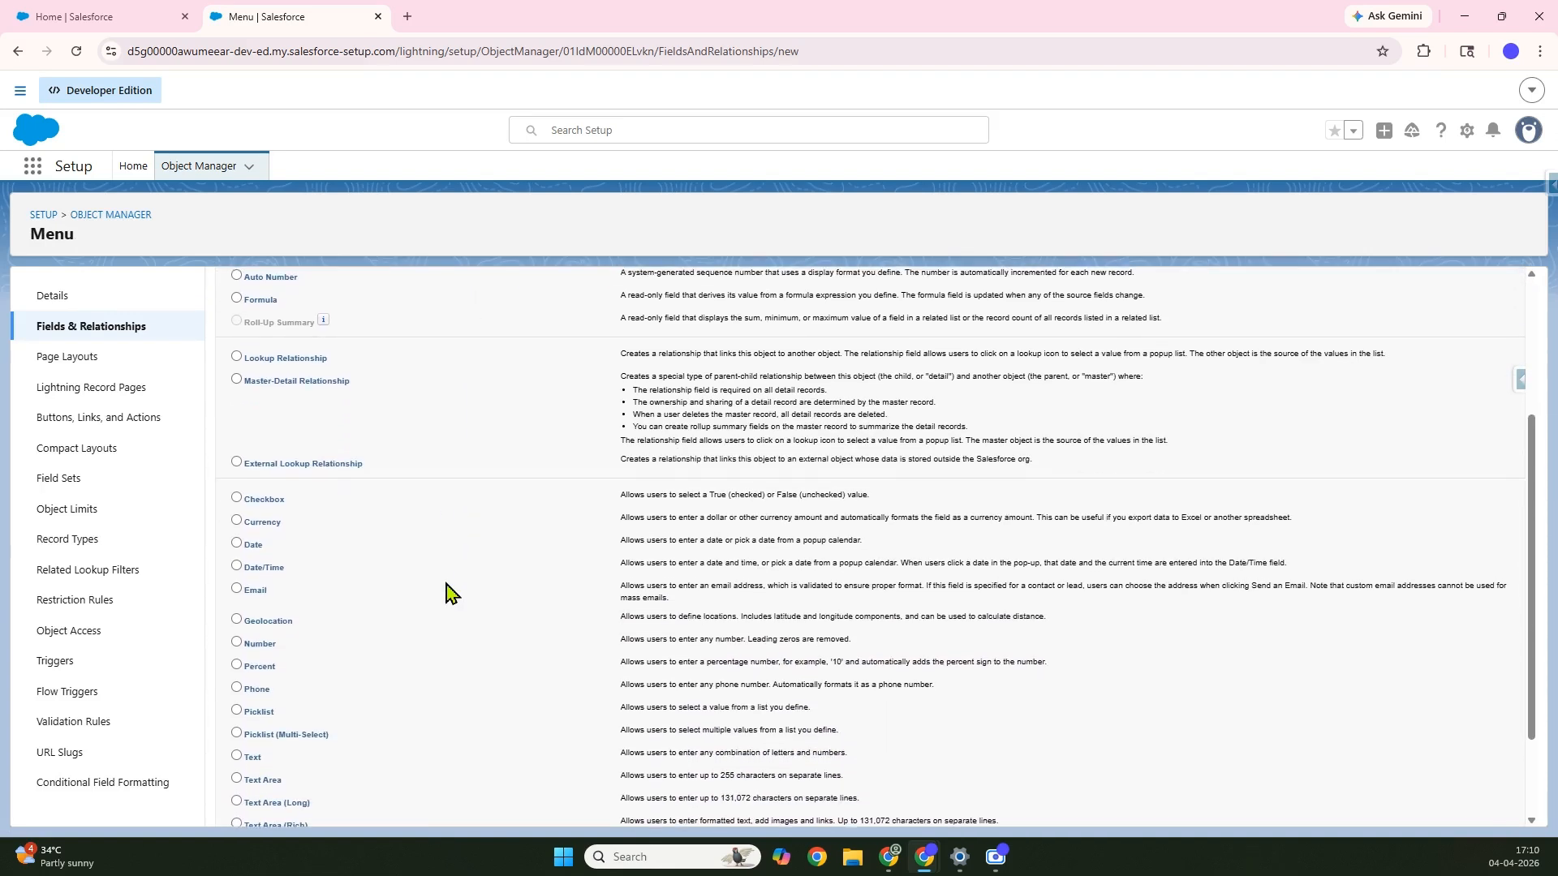
pyautogui.scroll(-1, 447, 584)
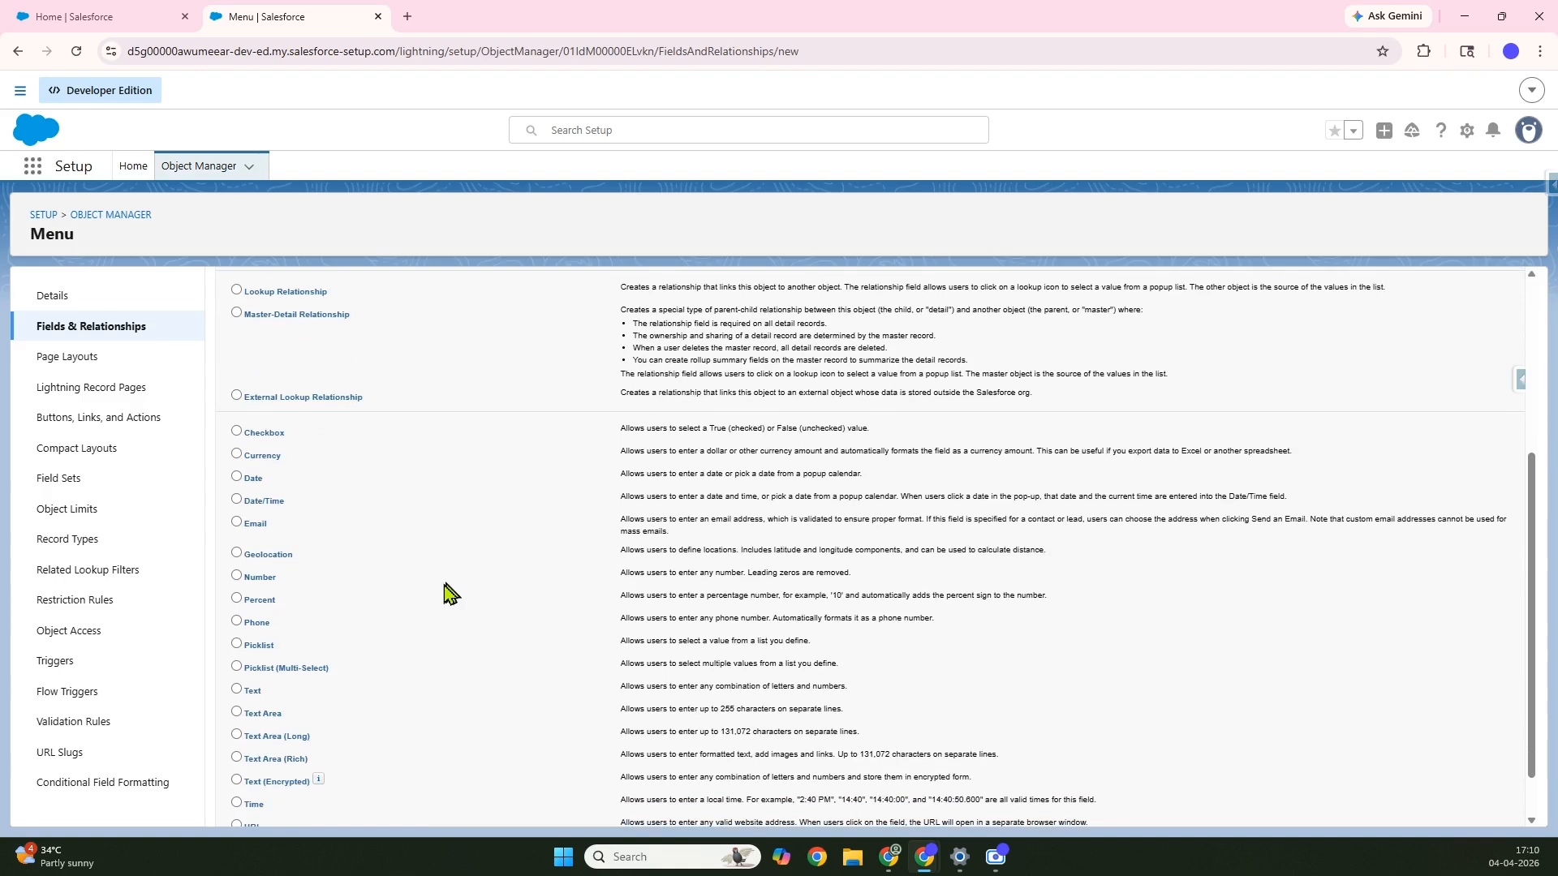
pyautogui.click(236, 643)
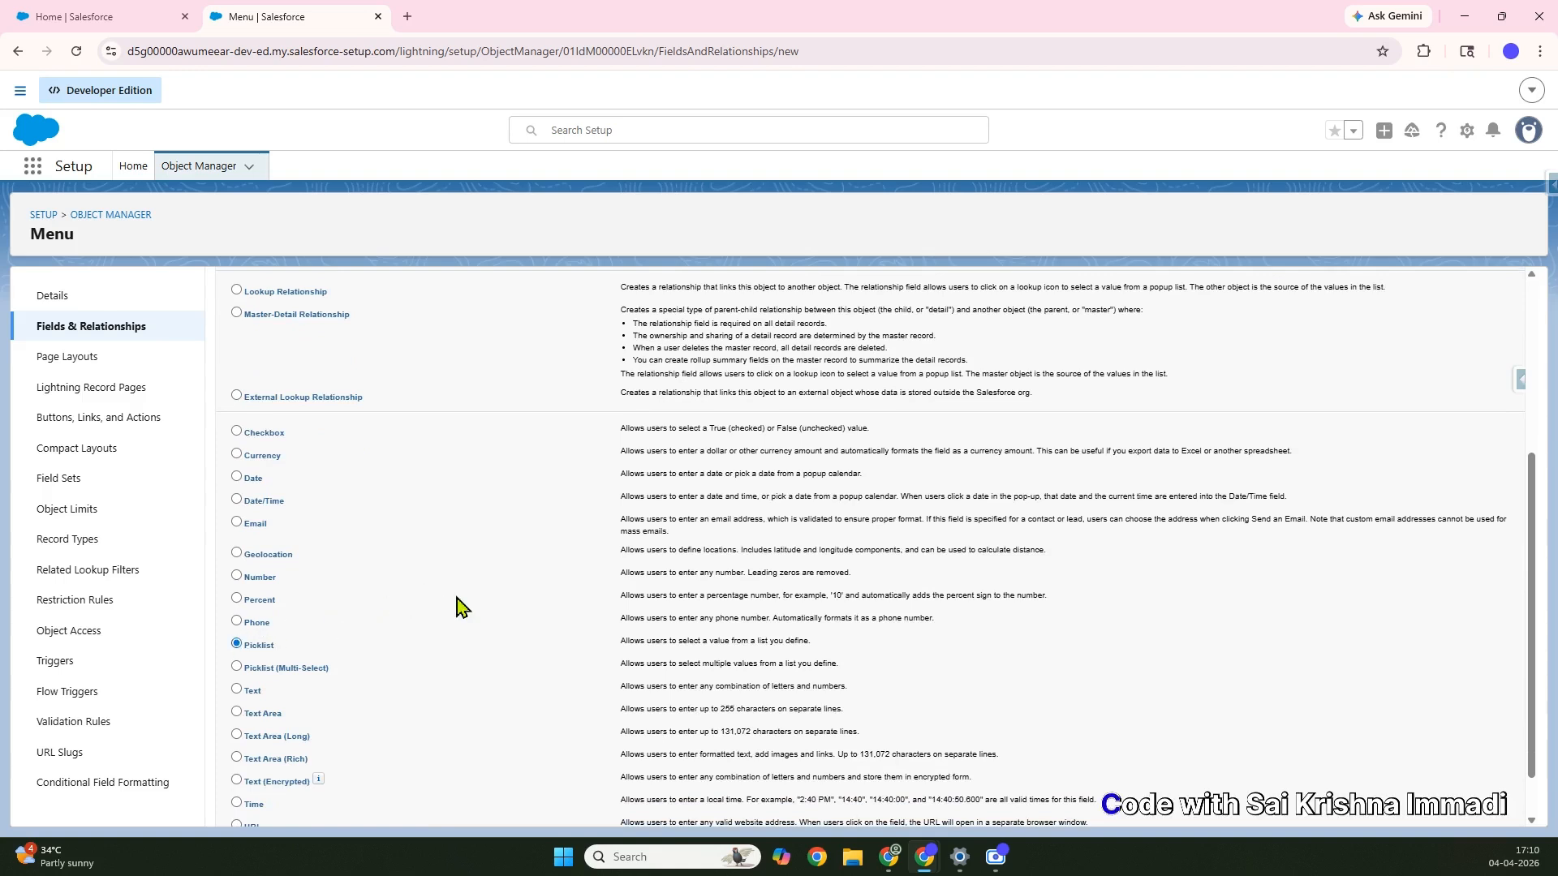
pyautogui.scroll(-1, 683, 595)
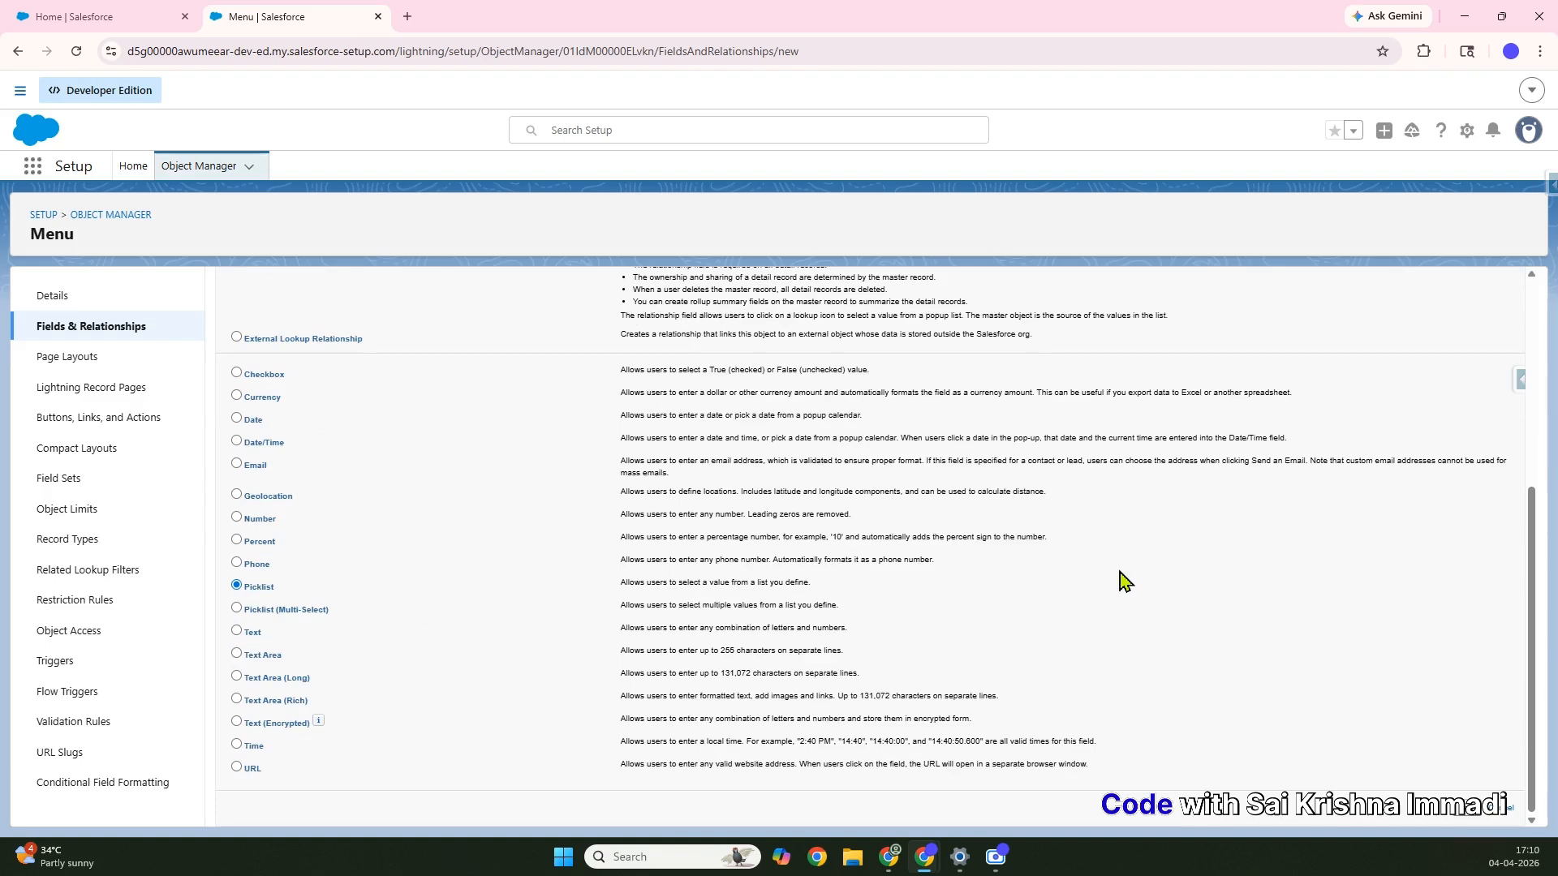
pyautogui.click(1473, 818)
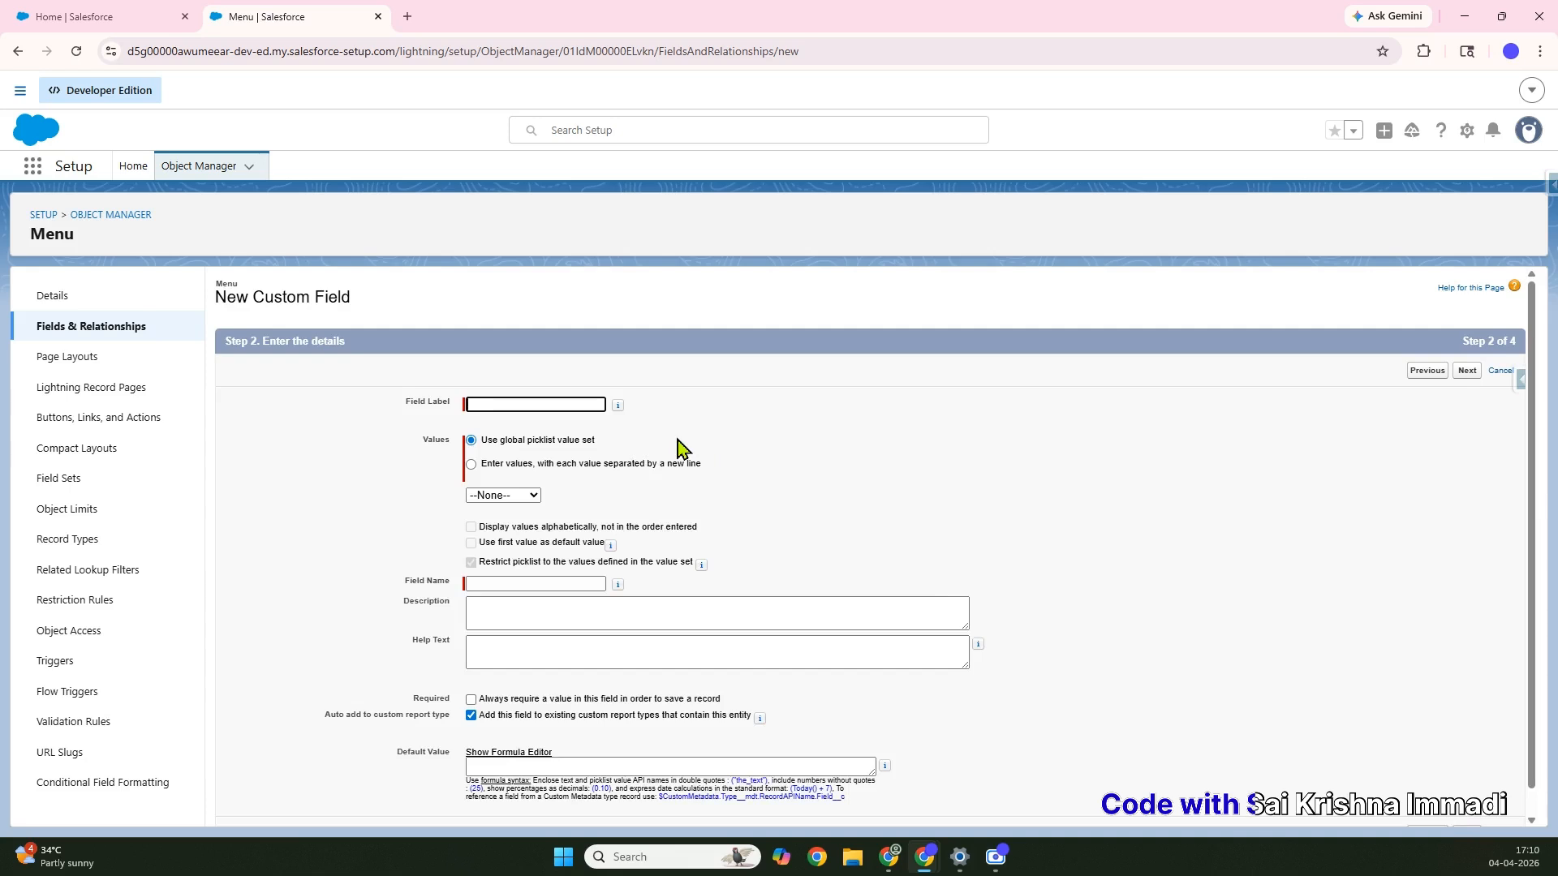
# Label the picklist Menu Type and enter the values Breakfast, Lunch and Dinner
pyautogui.write('Menu Type')
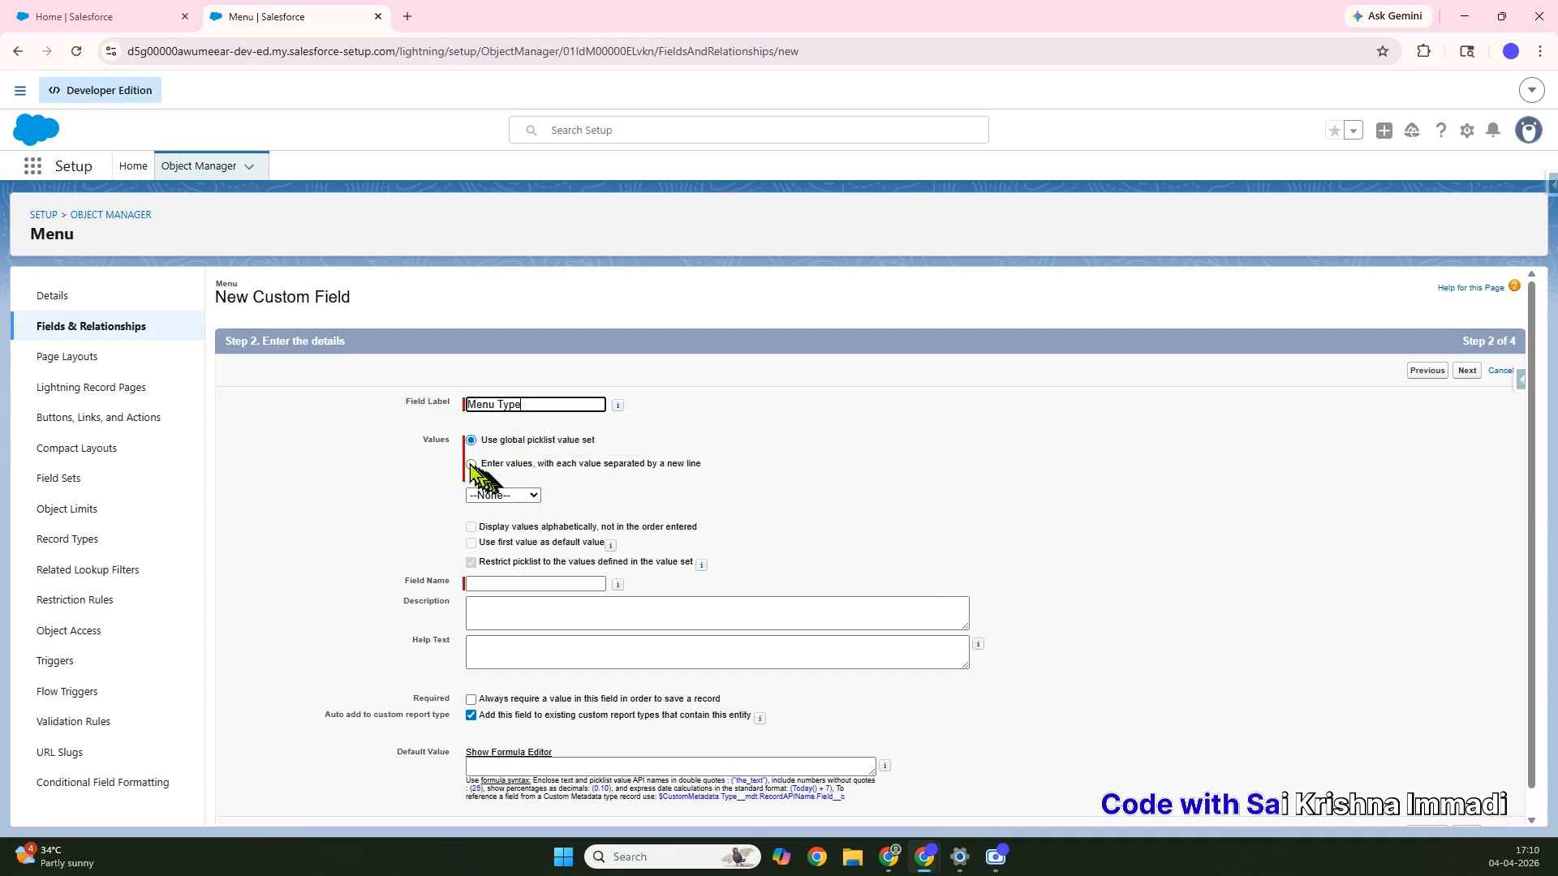
pyautogui.click(470, 464)
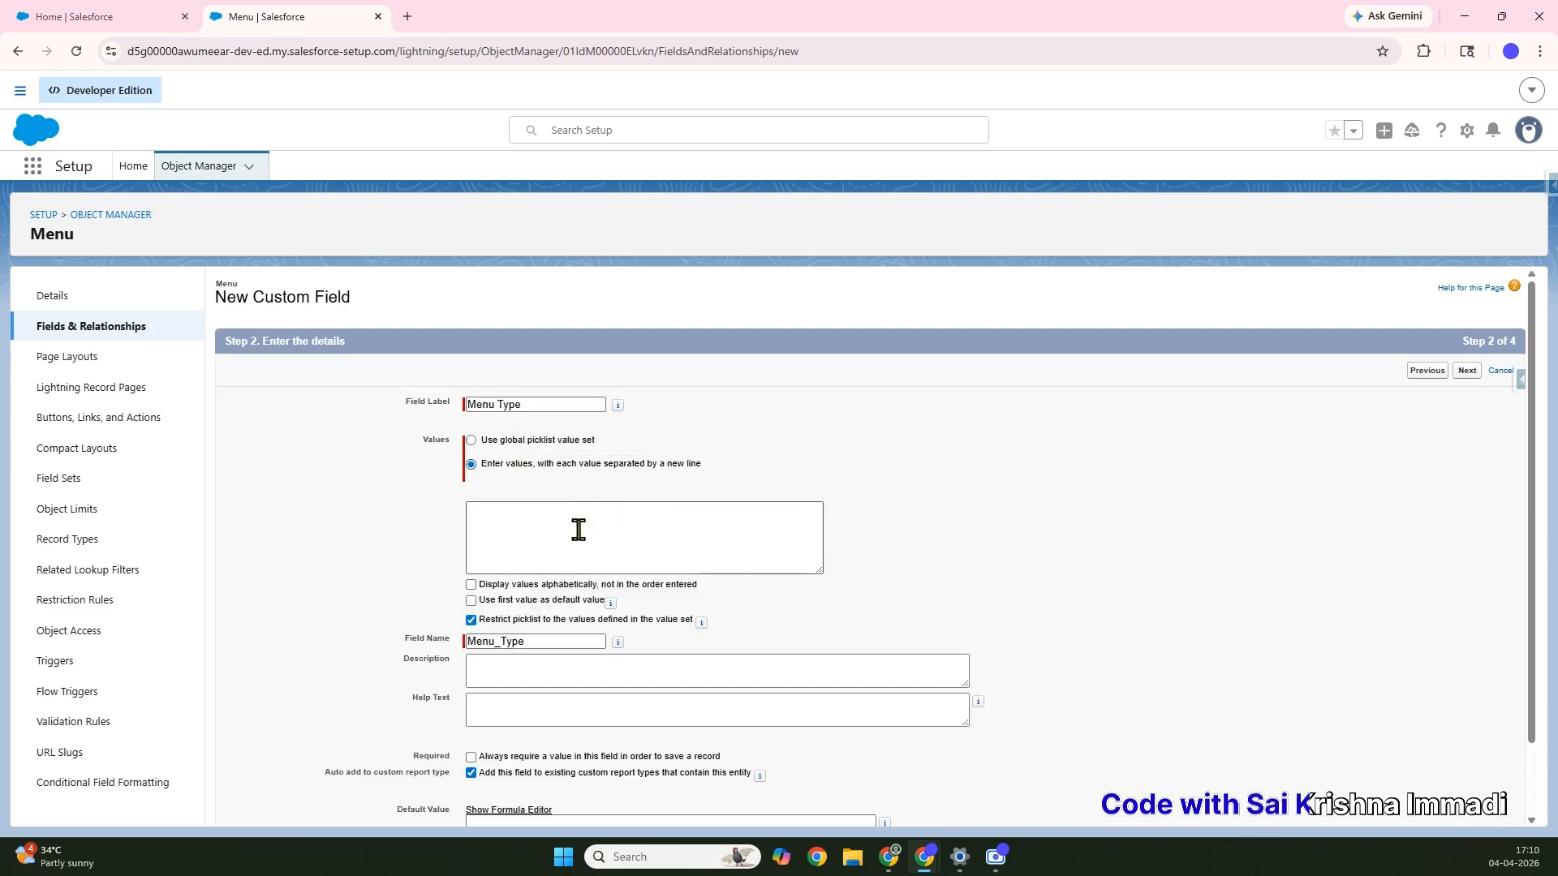
pyautogui.click(578, 530)
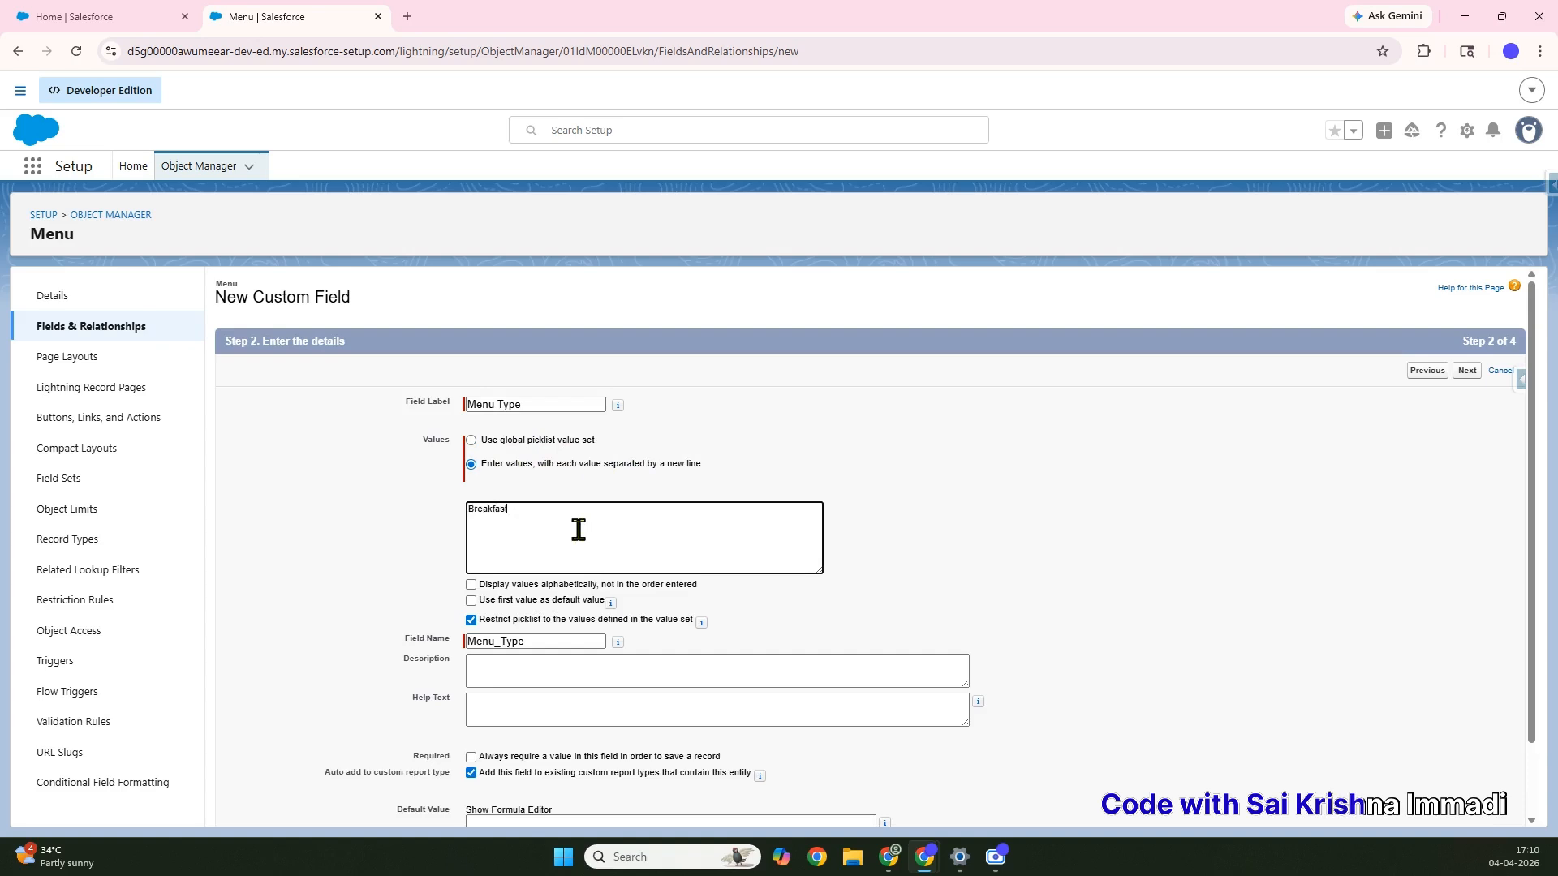
pyautogui.write('Breakfast')
pyautogui.press('Return')
pyautogui.scroll(-1, 682, 593)
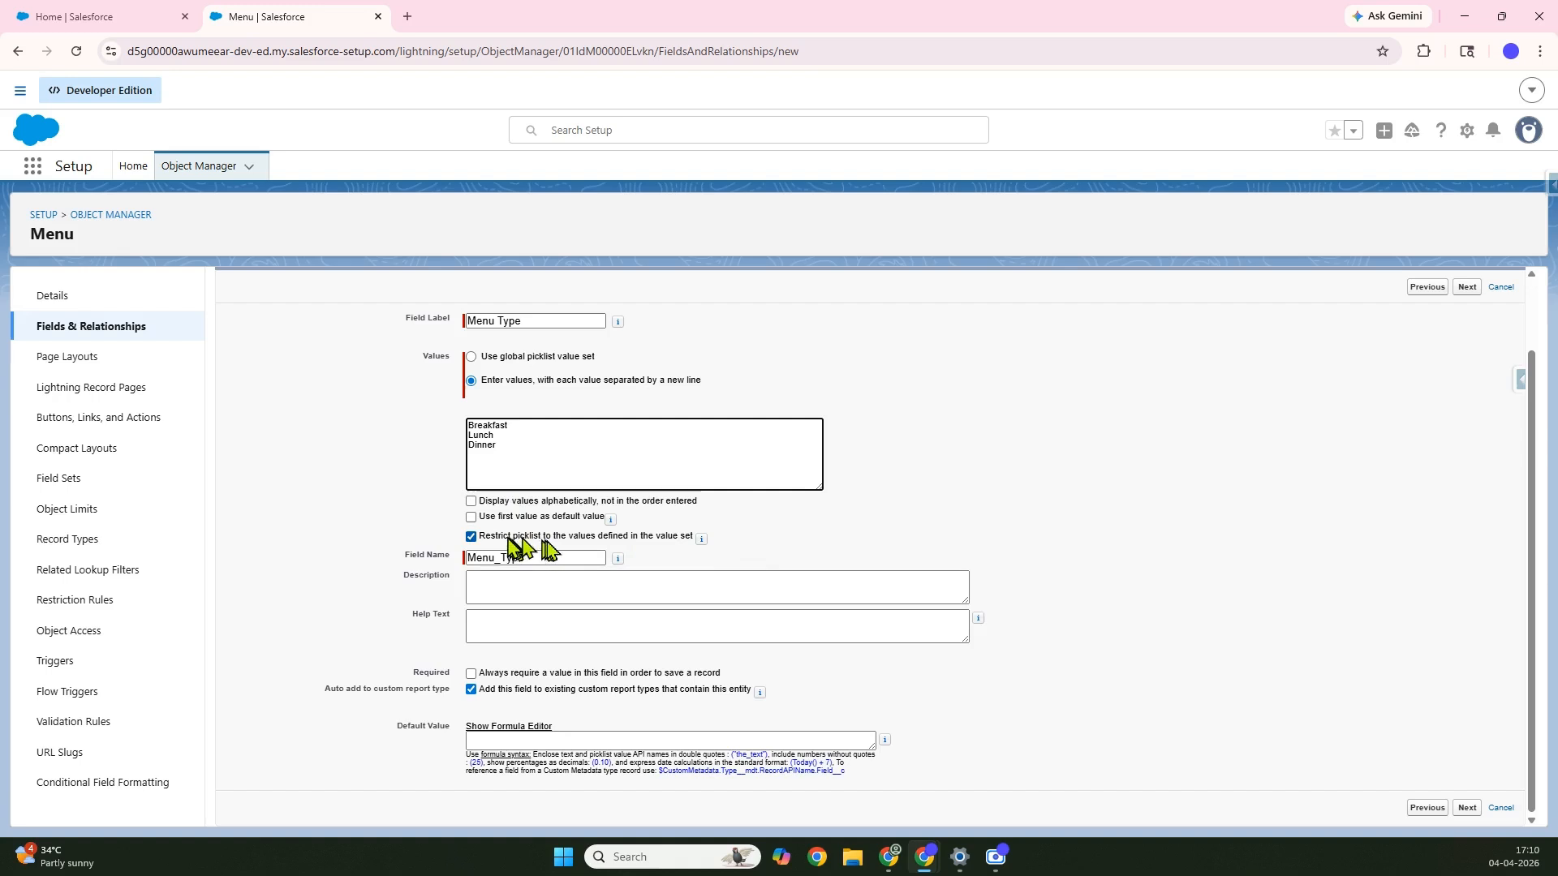
# Add Menu help text, append the value All, and stop using the first value as default
pyautogui.click(542, 628)
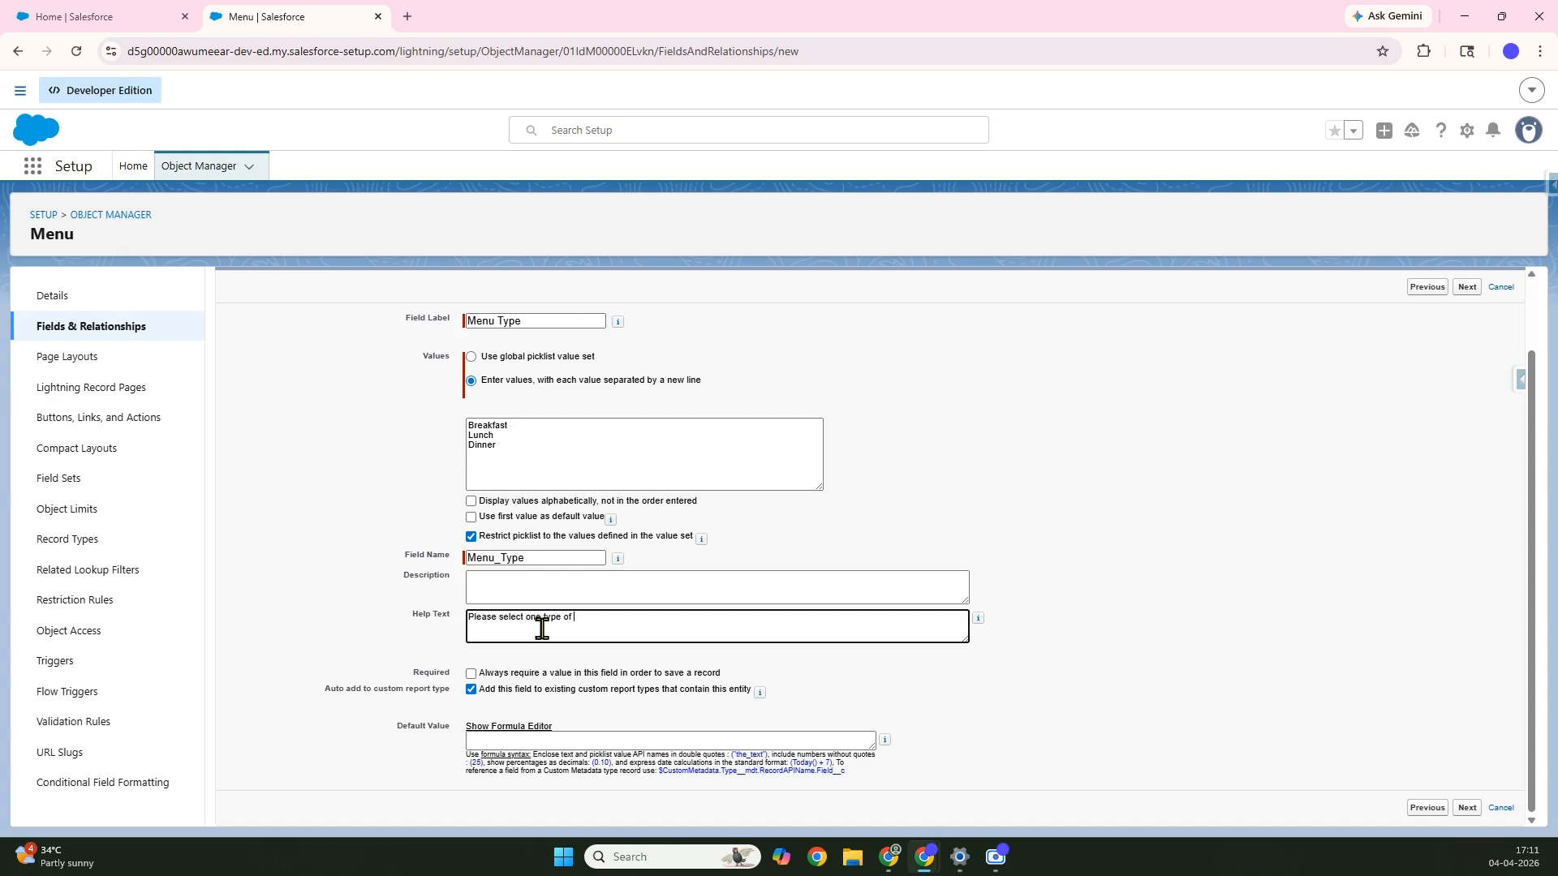
pyautogui.write('Menu')
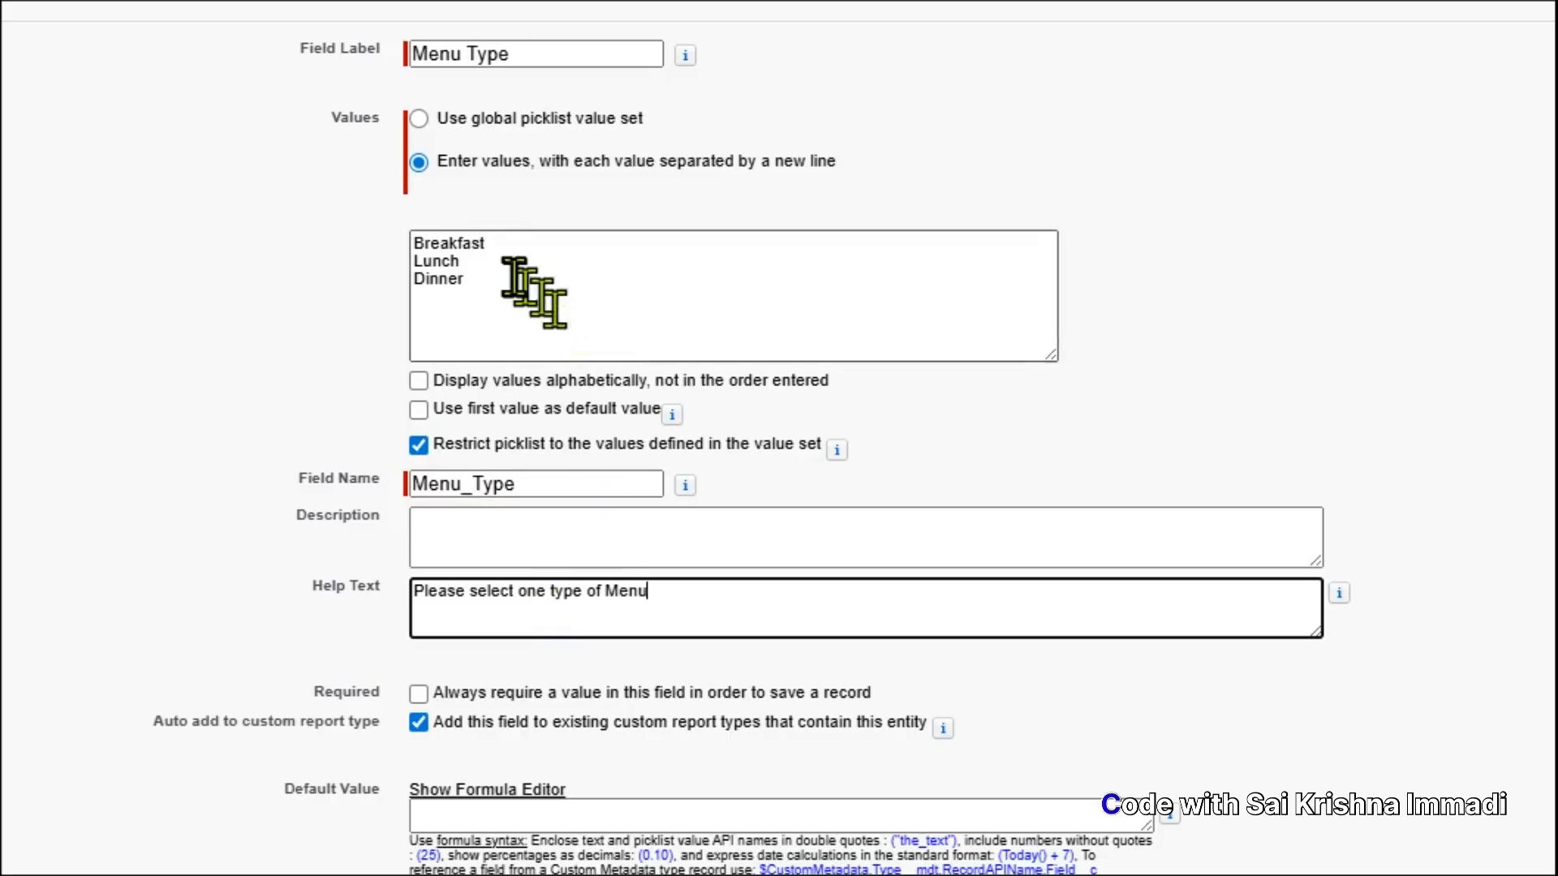
pyautogui.click(513, 277)
pyautogui.press('Return')
pyautogui.write('All')
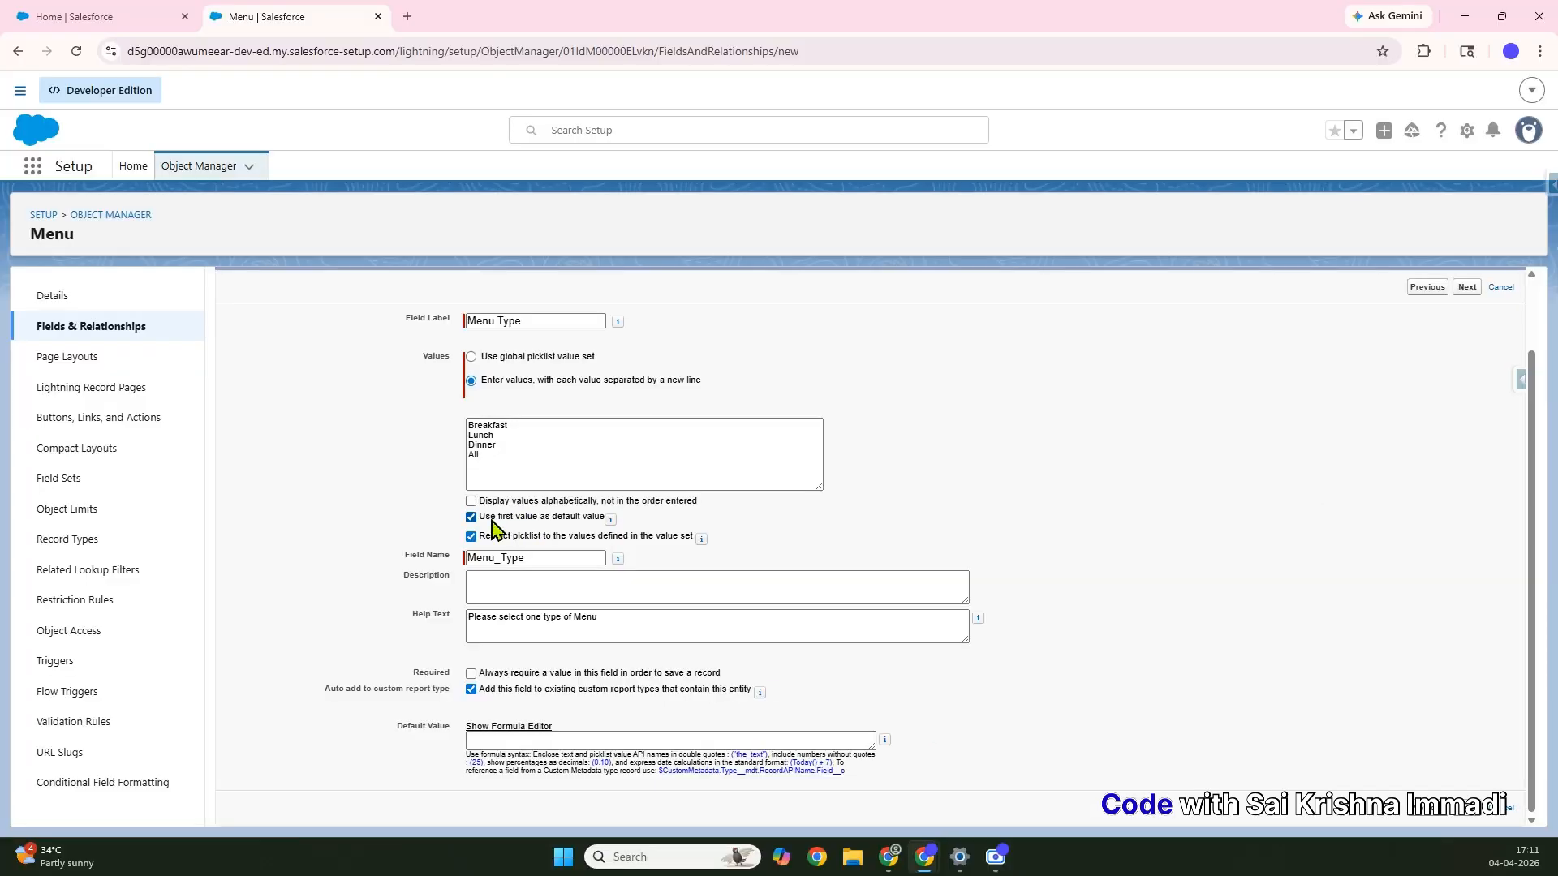
pyautogui.click(491, 521)
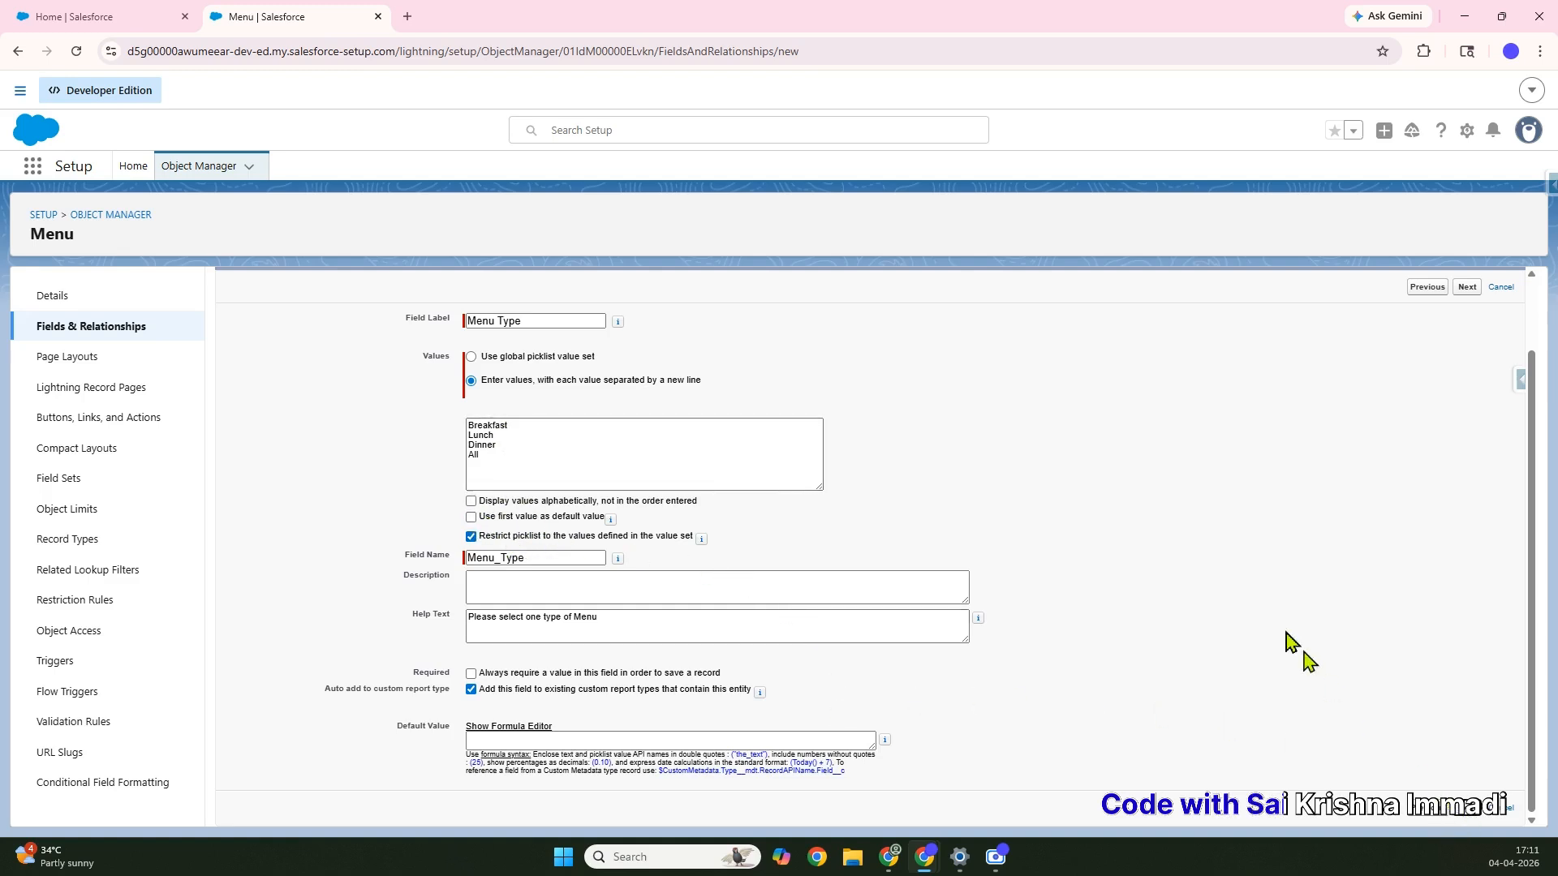
pyautogui.scroll(2, 1161, 588)
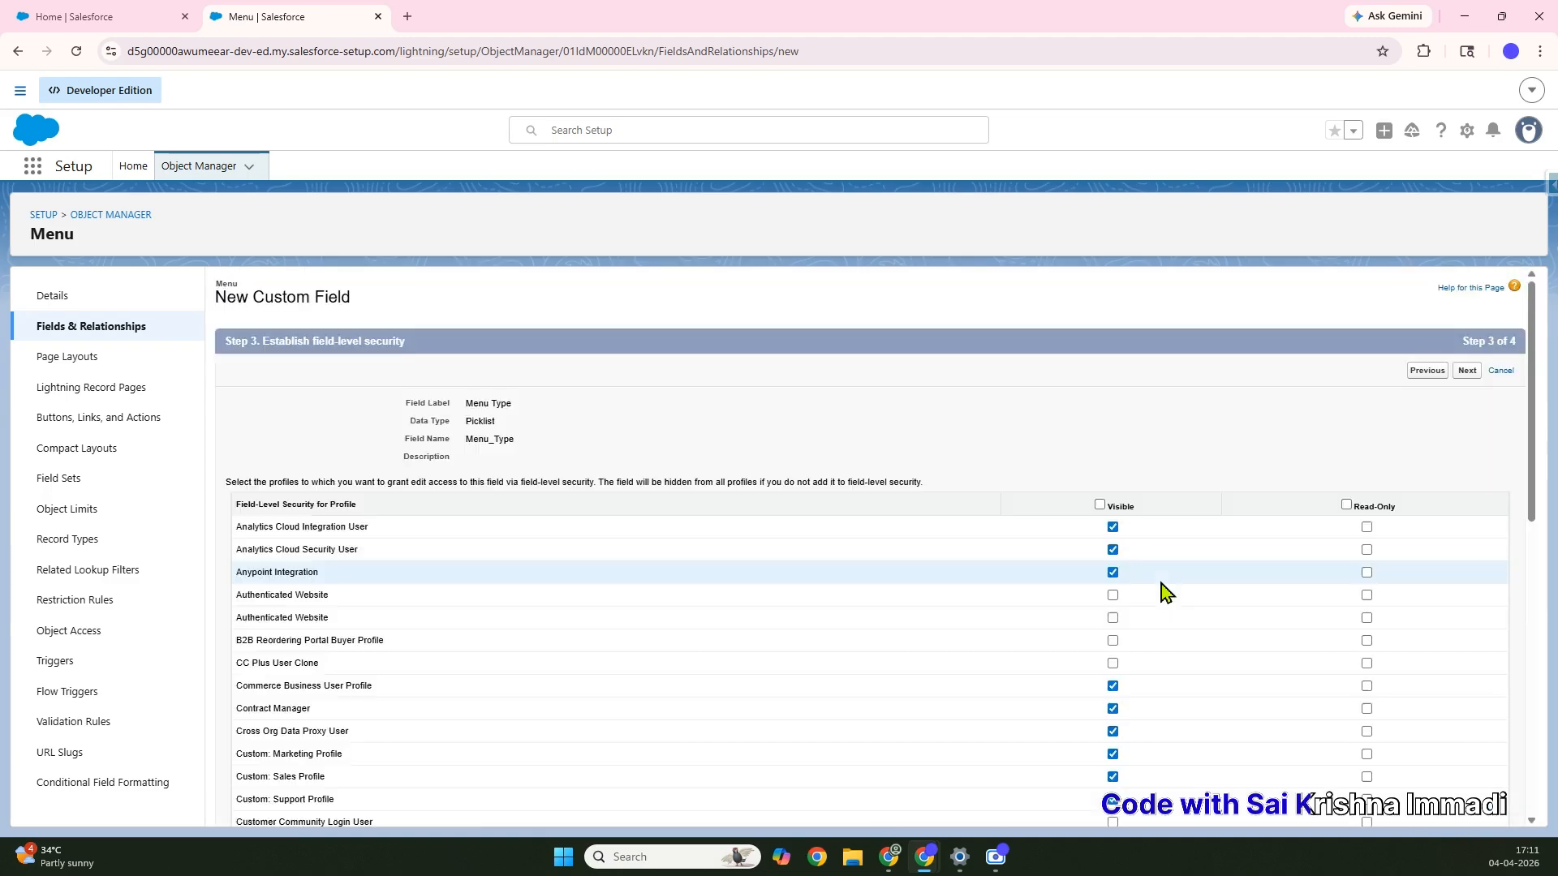
# Make Menu Type visible to the Customer Community Plus Login User profile
pyautogui.scroll(-3, 1161, 583)
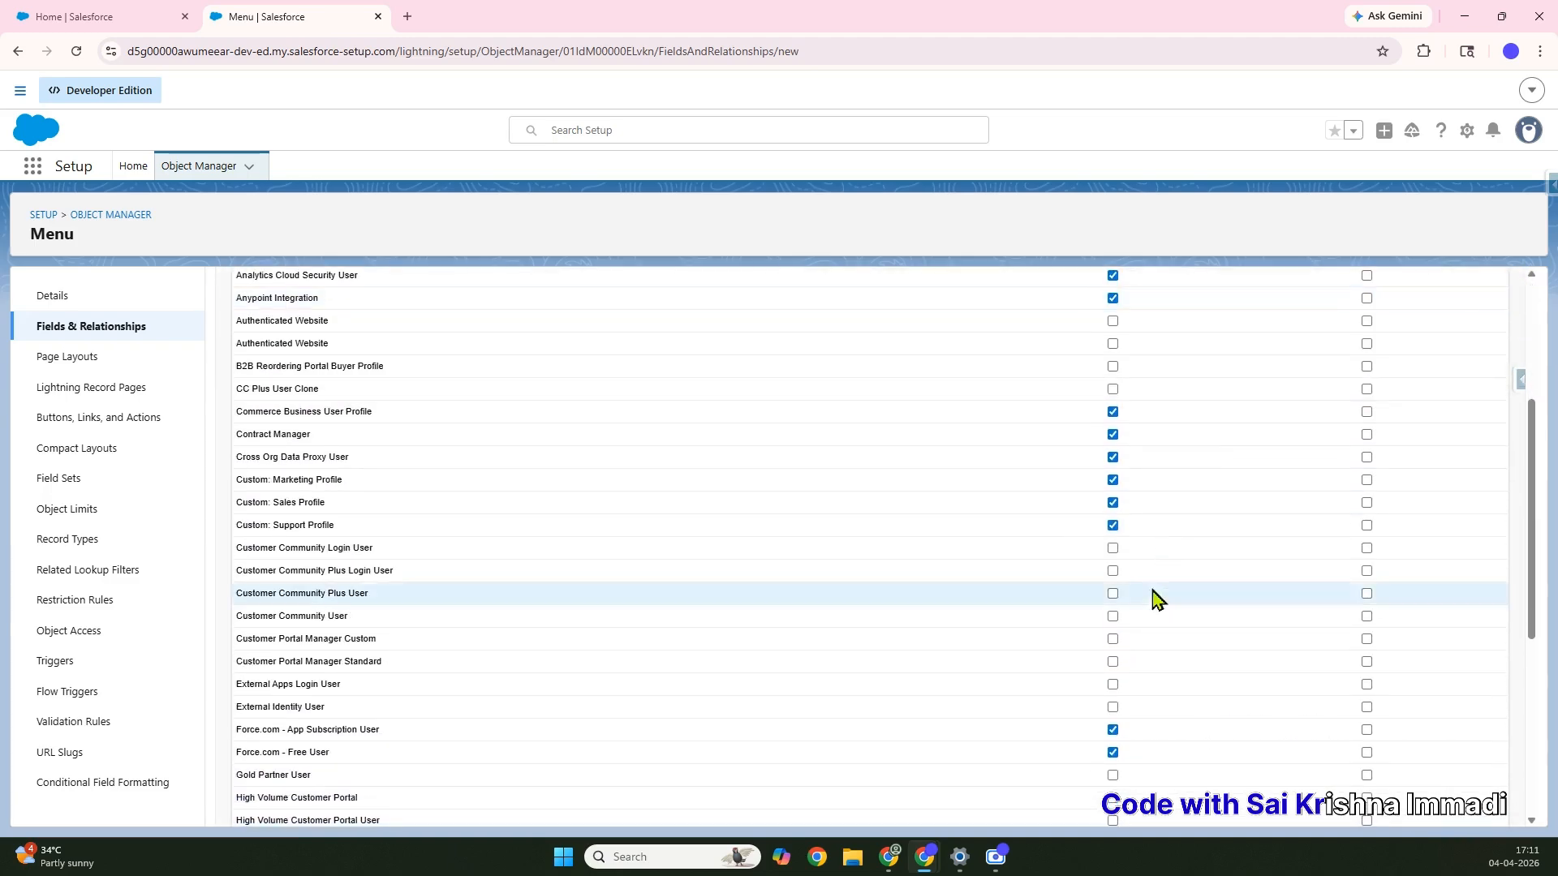
pyautogui.click(1113, 571)
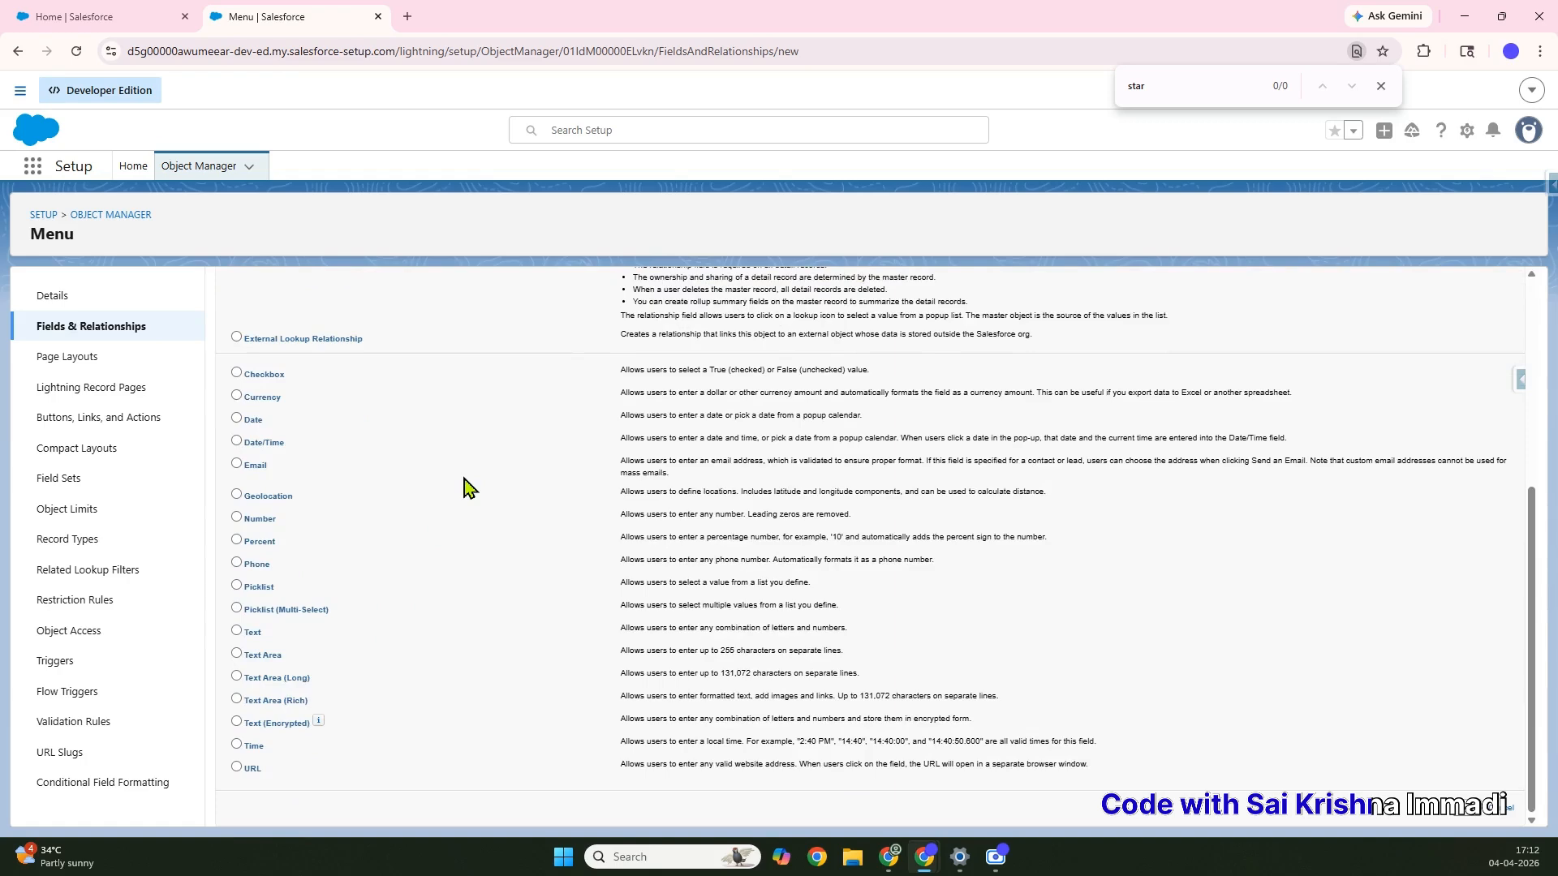
pyautogui.scroll(3, 466, 487)
pyautogui.scroll(2, 466, 487)
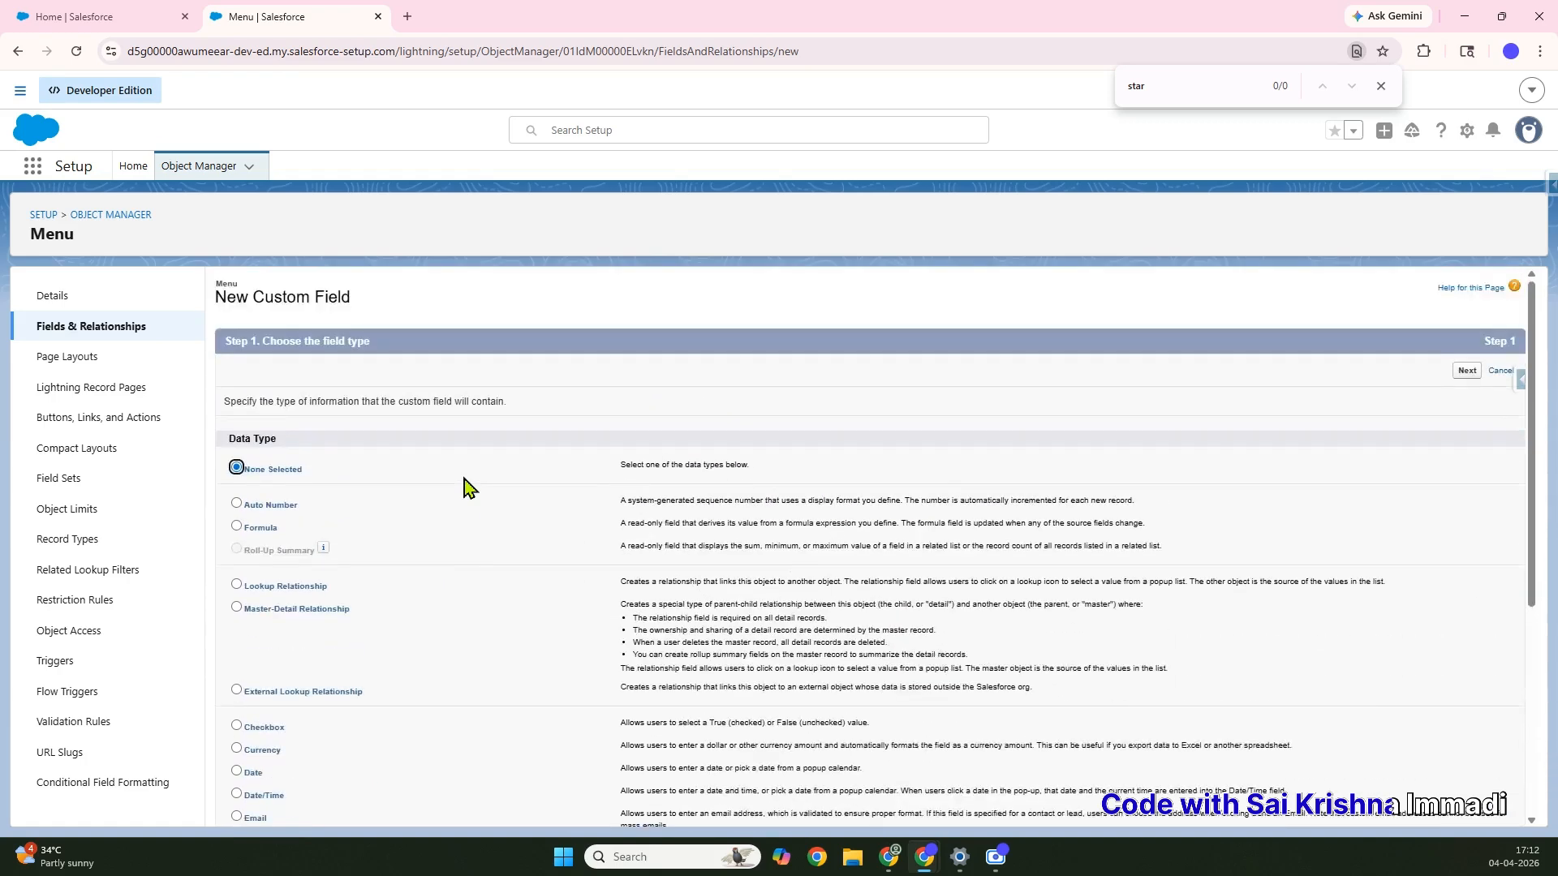
pyautogui.scroll(-5, 466, 487)
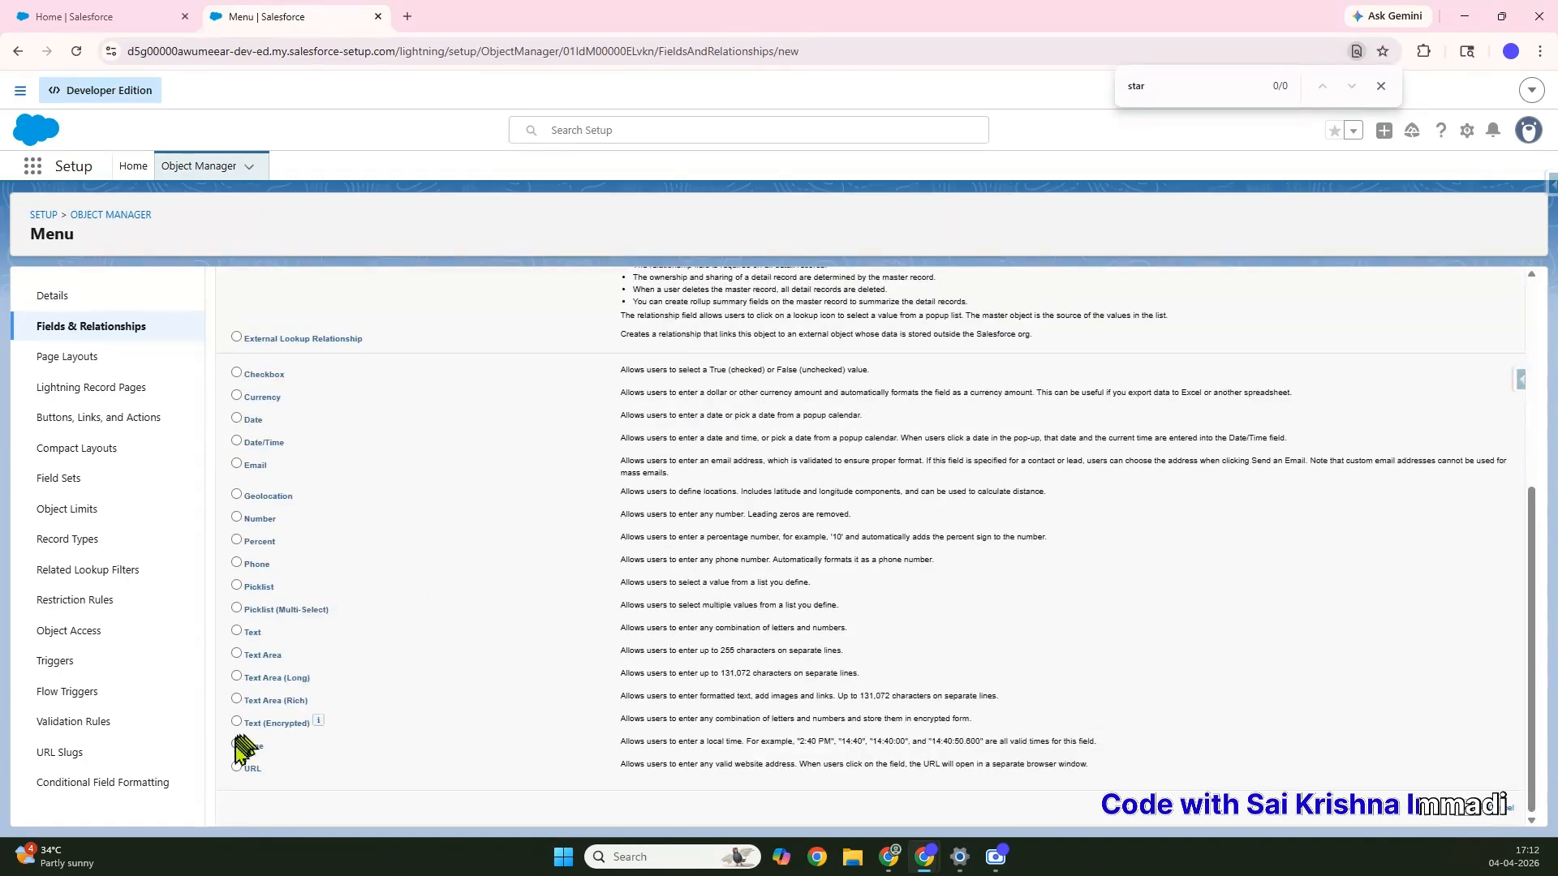
# Create a Time field labelled Start Time with default field-level security
pyautogui.click(236, 745)
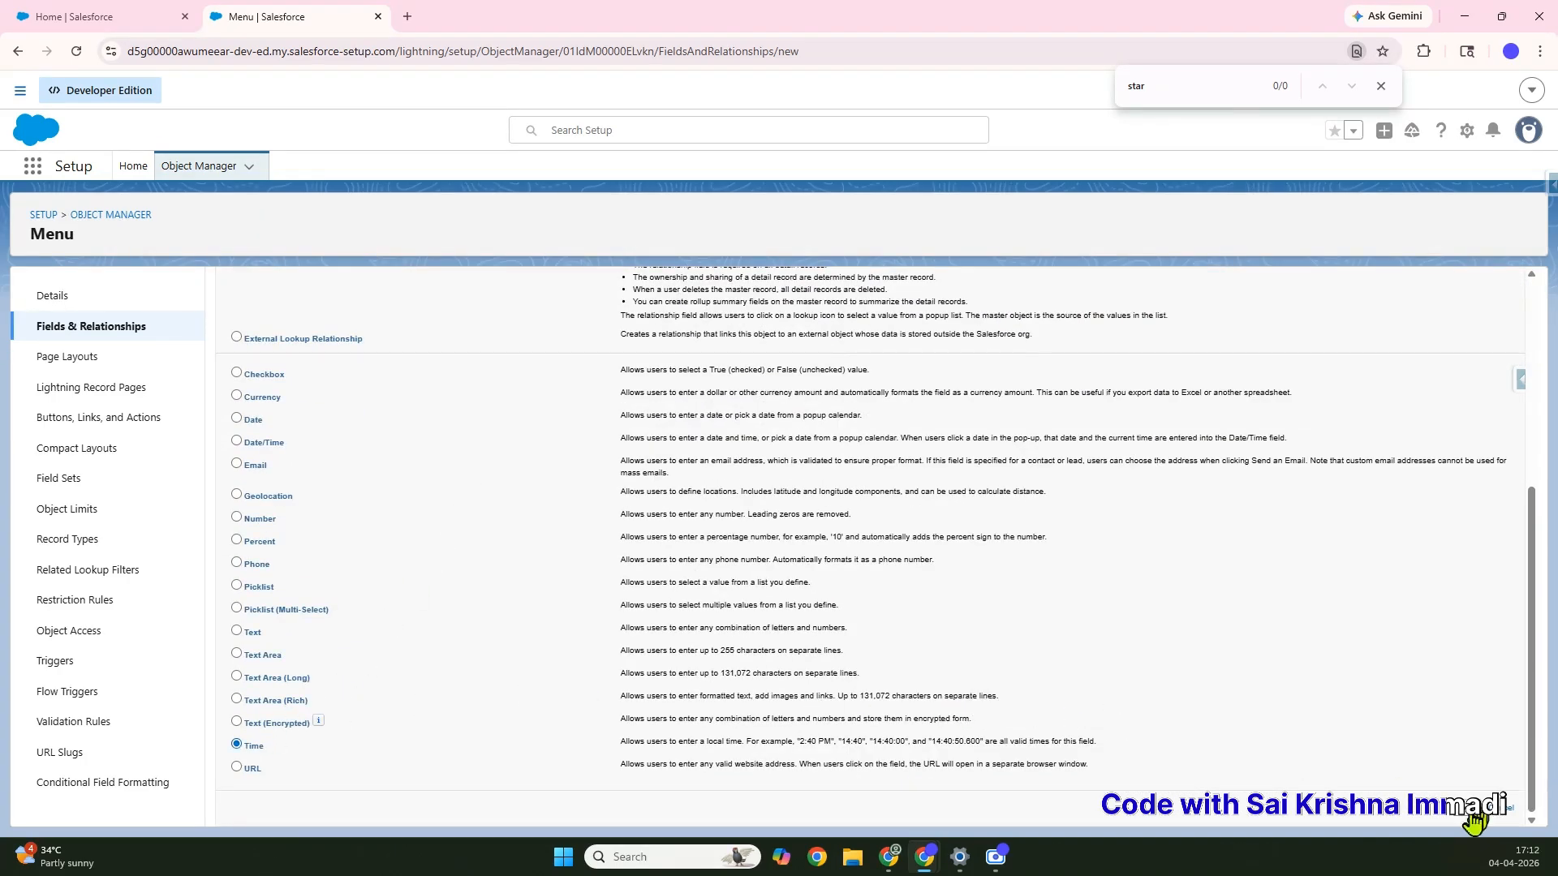
pyautogui.click(1467, 811)
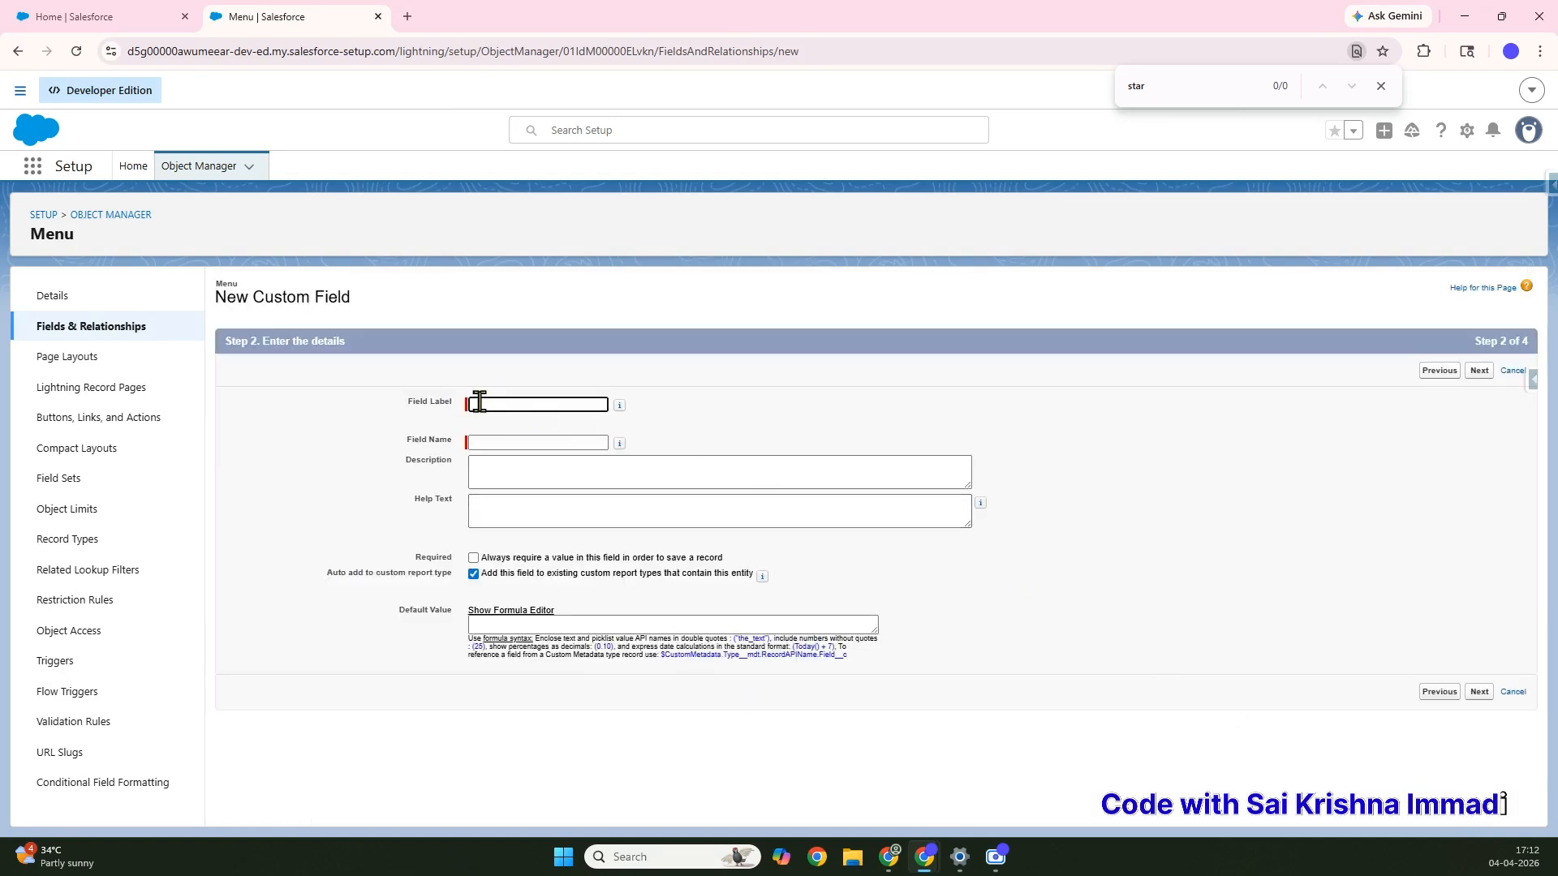
pyautogui.write('Start Time')
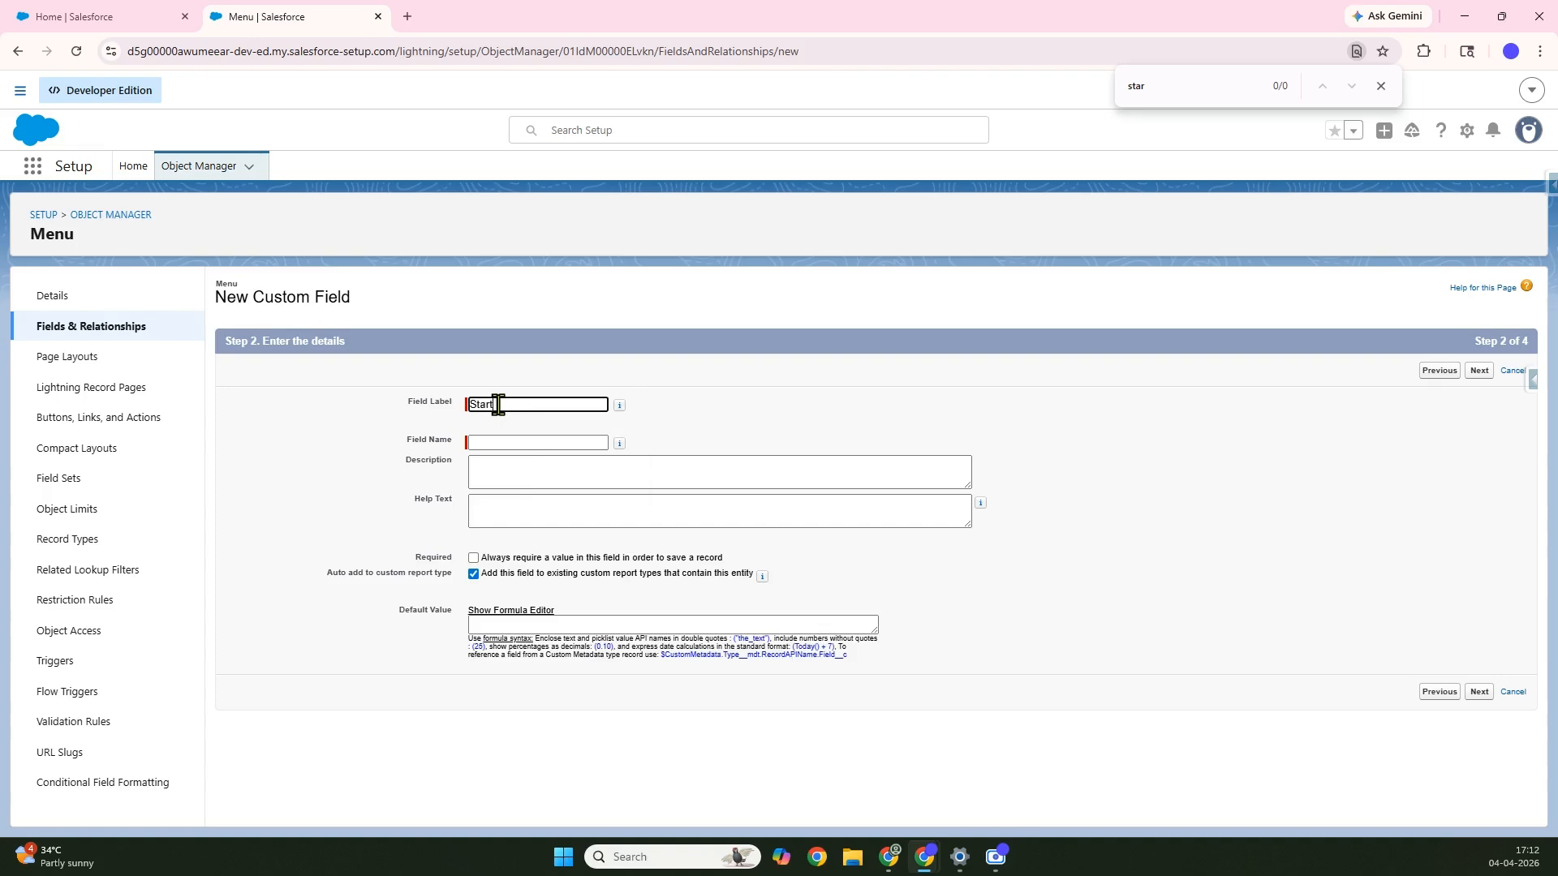
pyautogui.click(1479, 691)
pyautogui.click(1476, 371)
pyautogui.click(1442, 371)
# Create a second Time field labelled End Time with default field-level security
pyautogui.scroll(-6, 1087, 503)
pyautogui.click(236, 745)
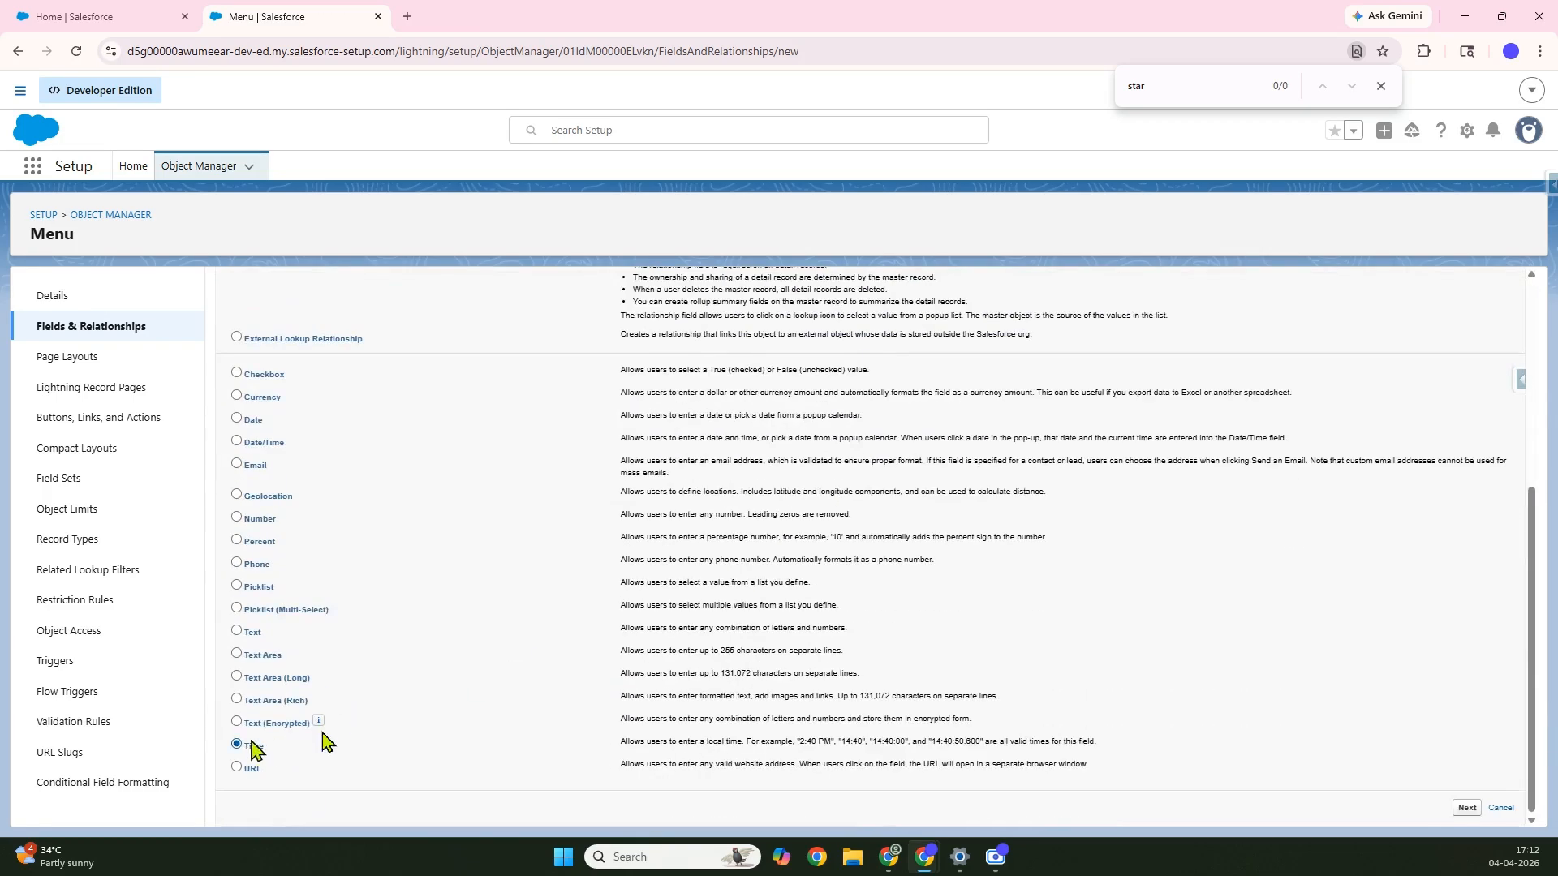
pyautogui.click(1469, 808)
pyautogui.click(504, 403)
pyautogui.write('End Time')
pyautogui.click(1478, 692)
pyautogui.click(1099, 505)
pyautogui.click(1467, 371)
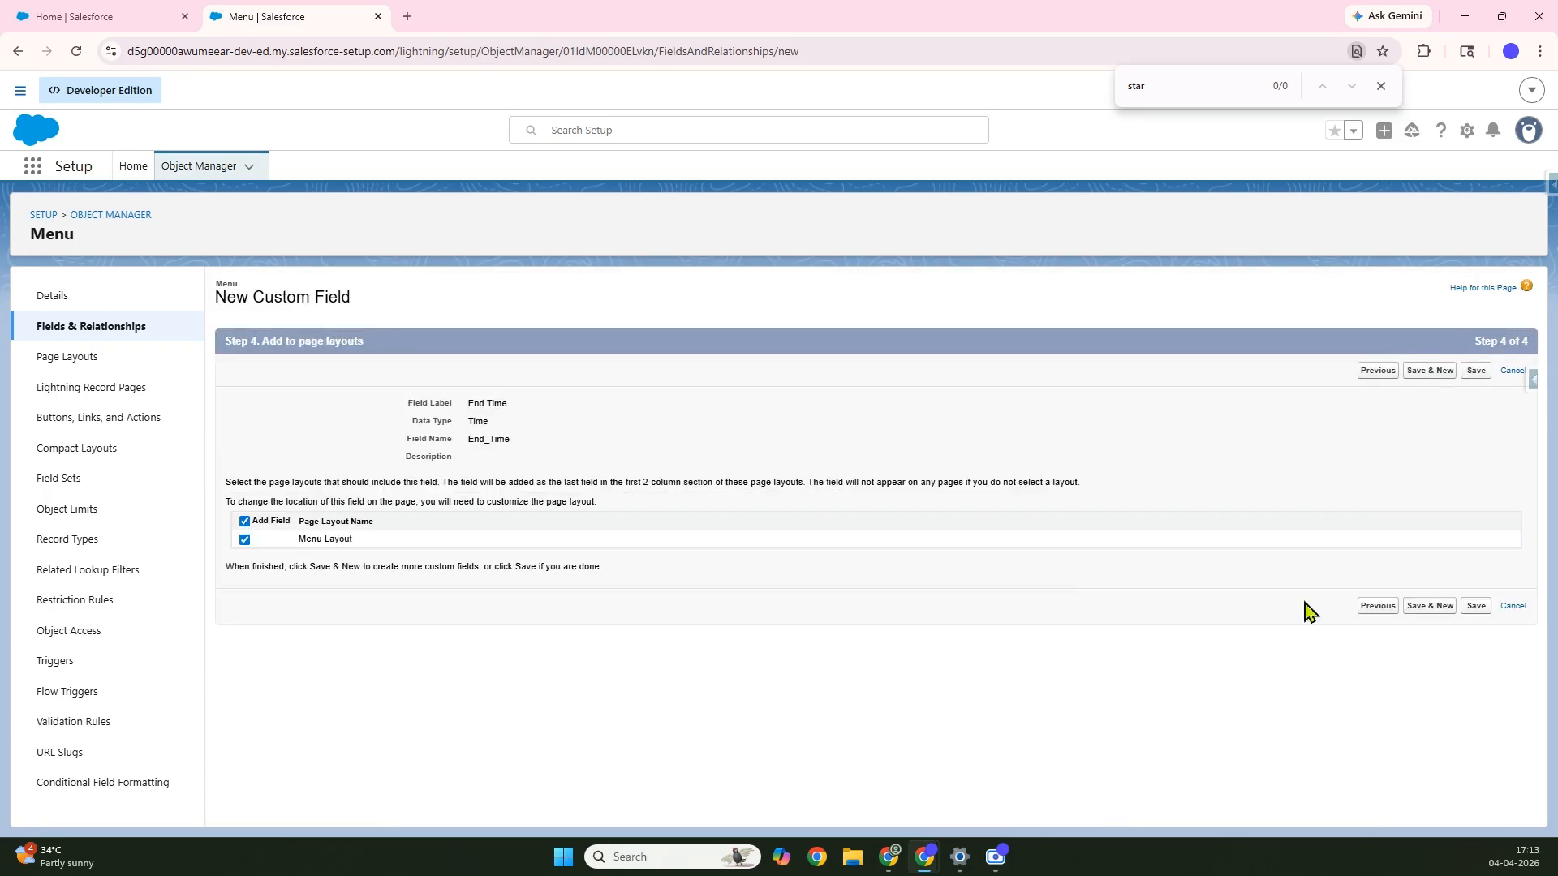
pyautogui.click(1429, 605)
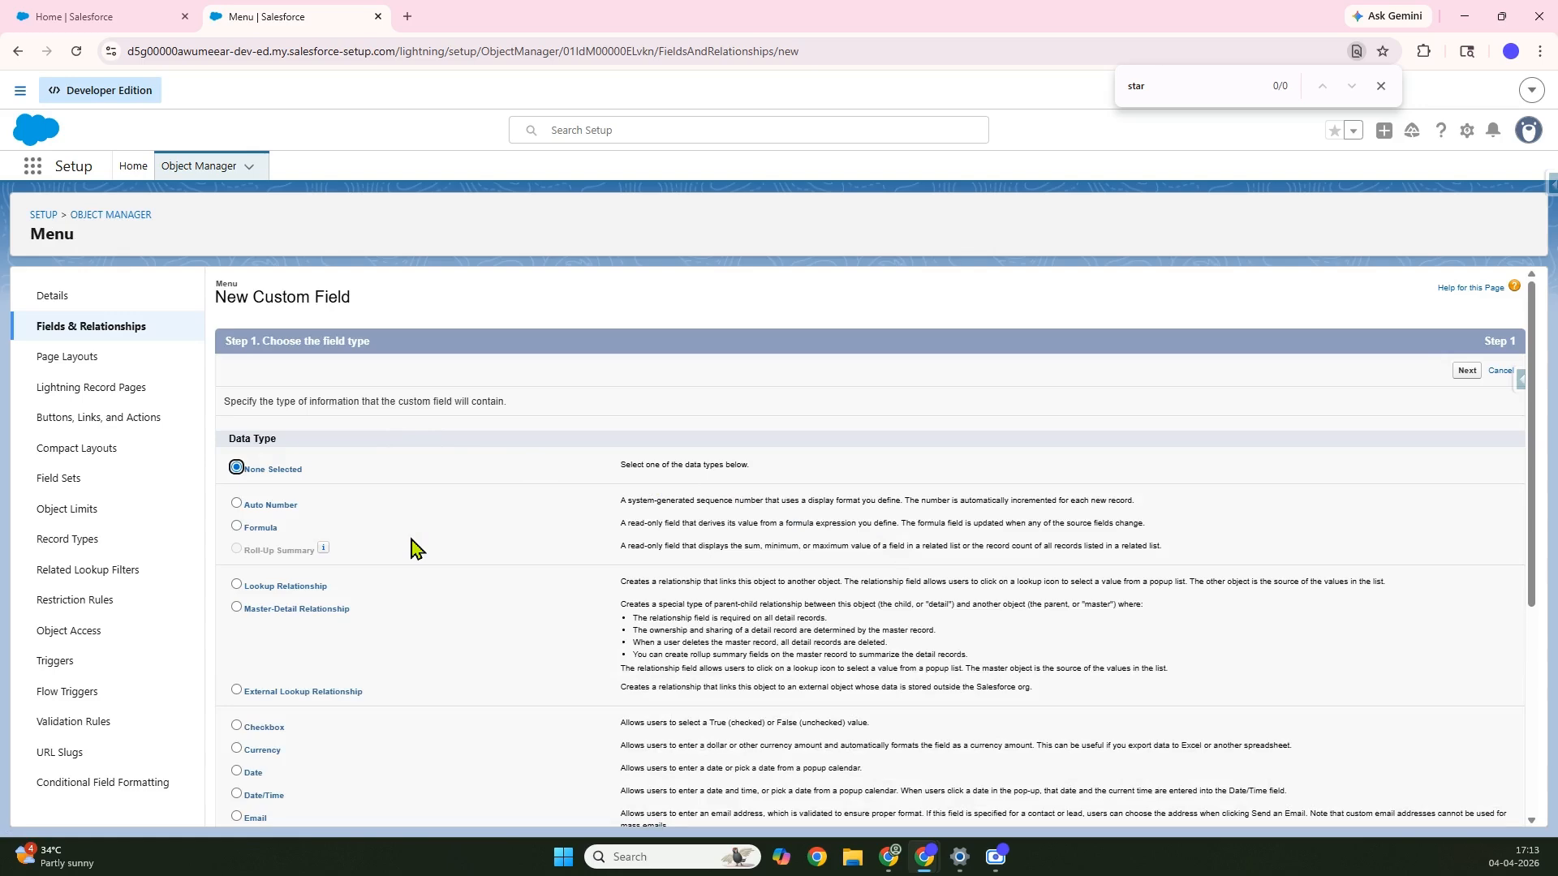
# Set up a lookup relationship to Account with field label and name Resturant
pyautogui.scroll(-3, 416, 550)
pyautogui.scroll(-2, 417, 549)
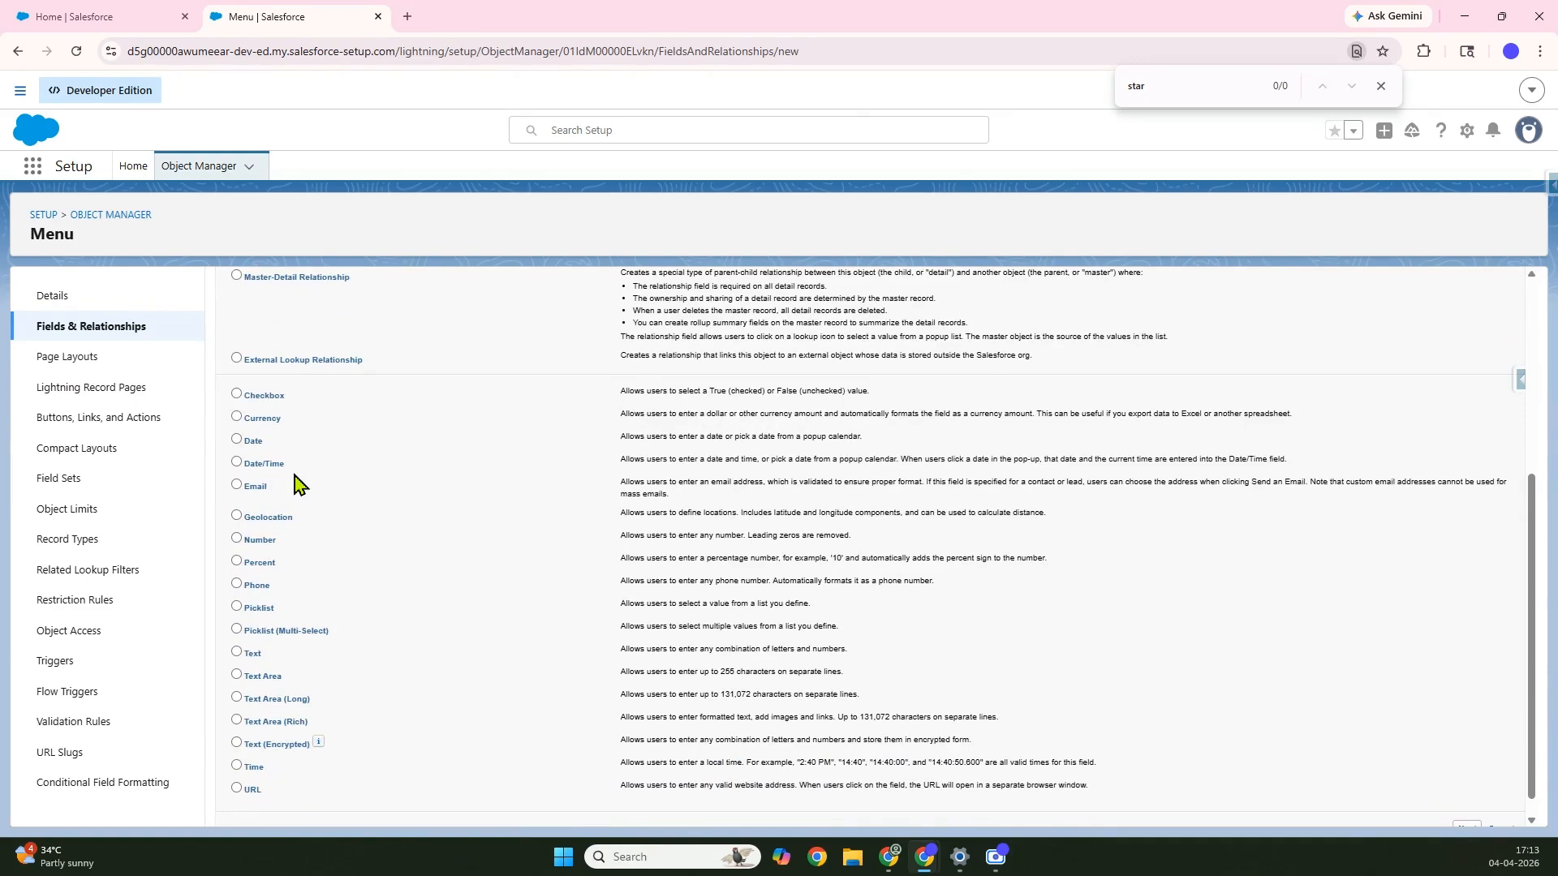
pyautogui.scroll(2, 294, 484)
pyautogui.scroll(1, 268, 466)
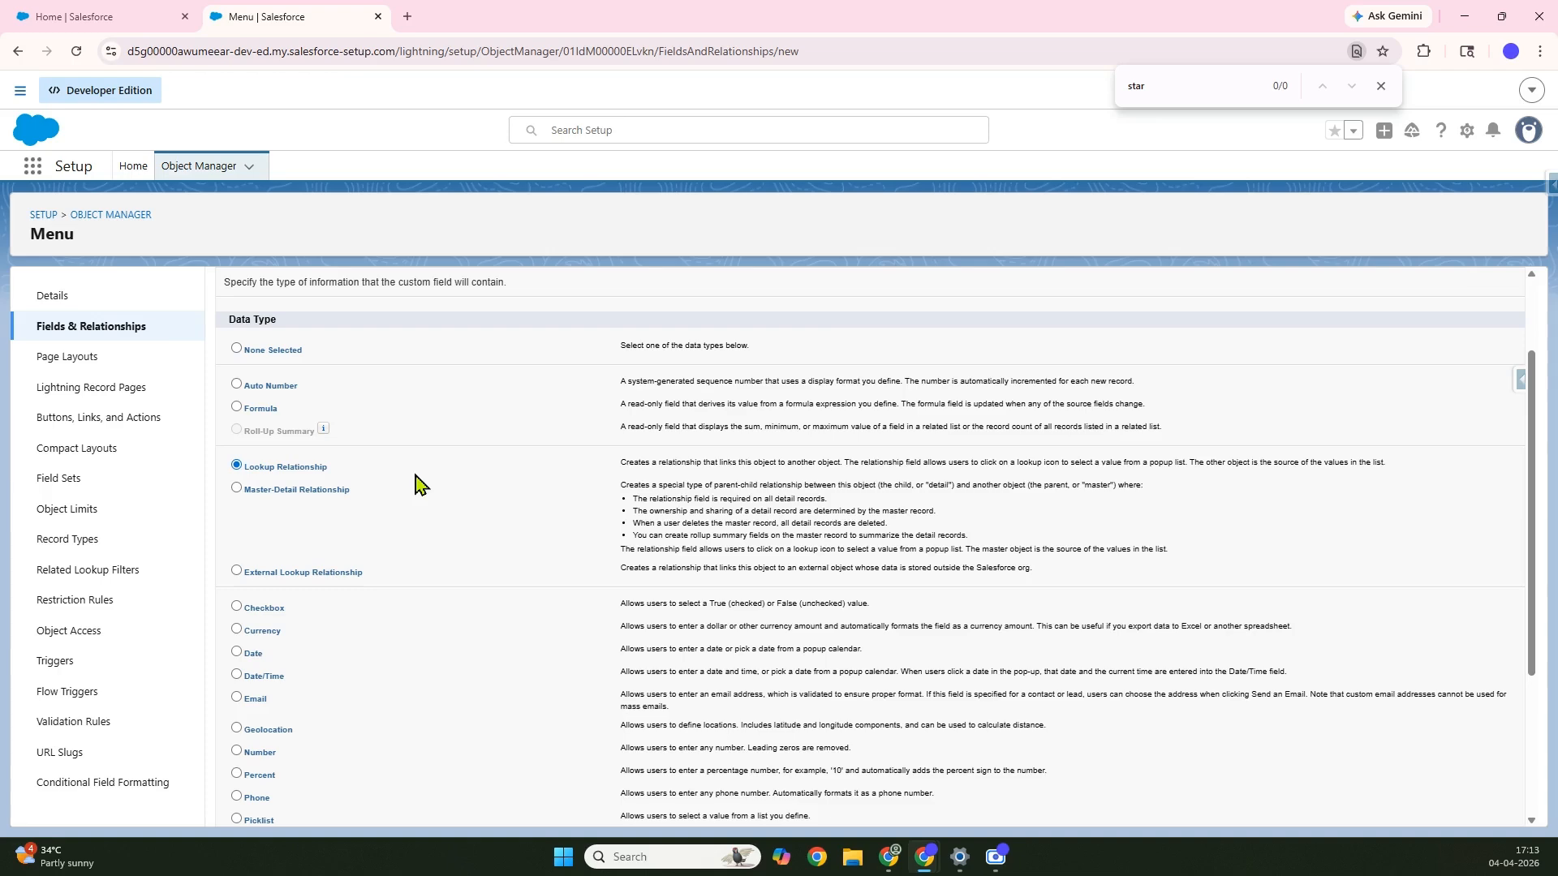
pyautogui.scroll(2, 1035, 524)
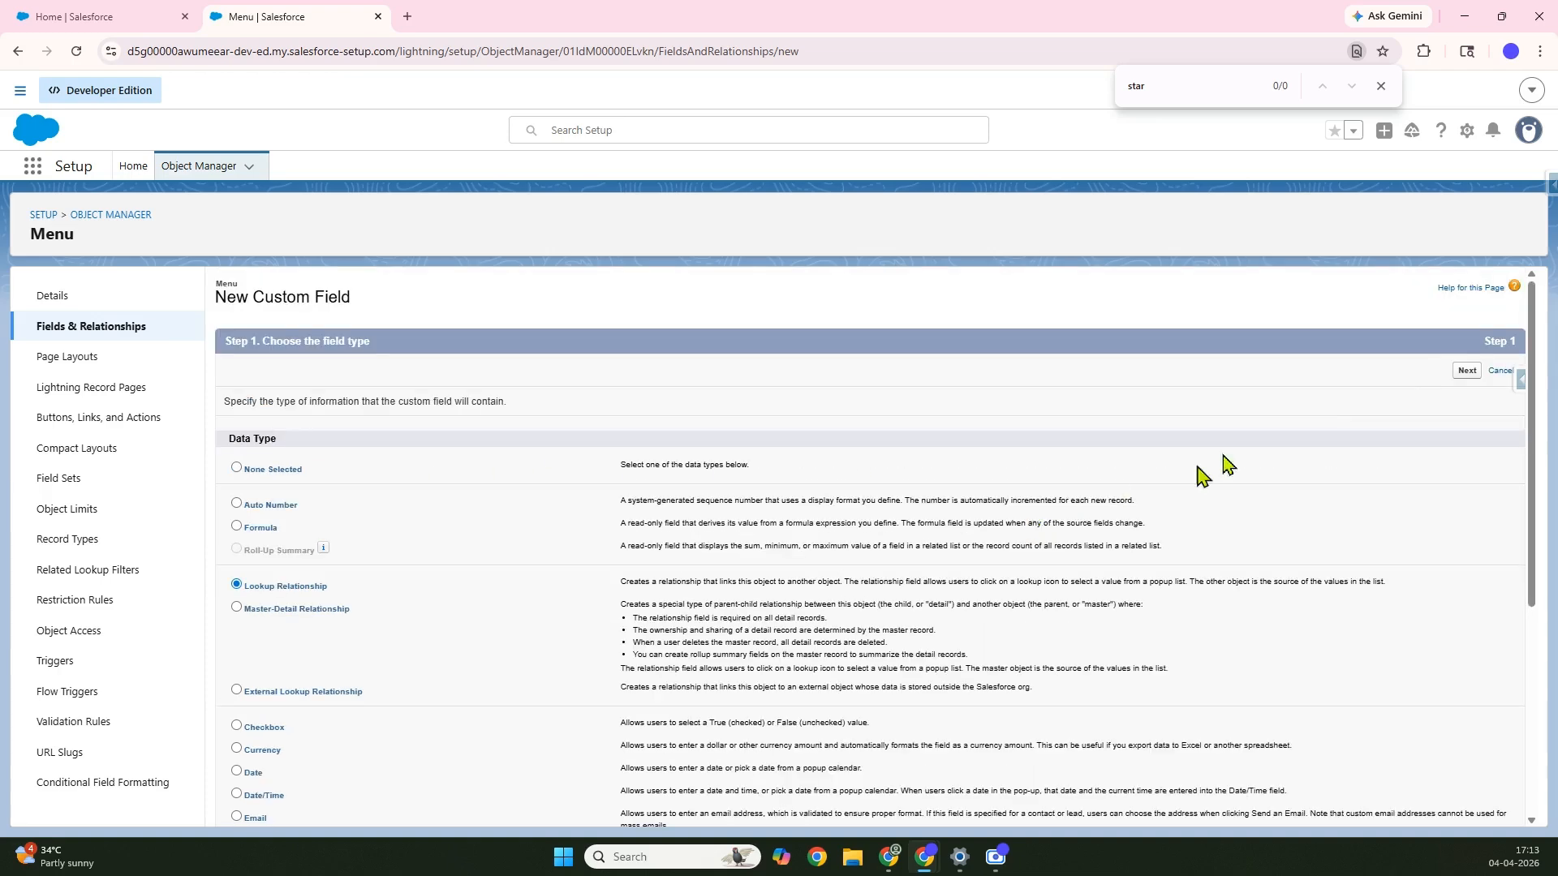
pyautogui.click(1467, 371)
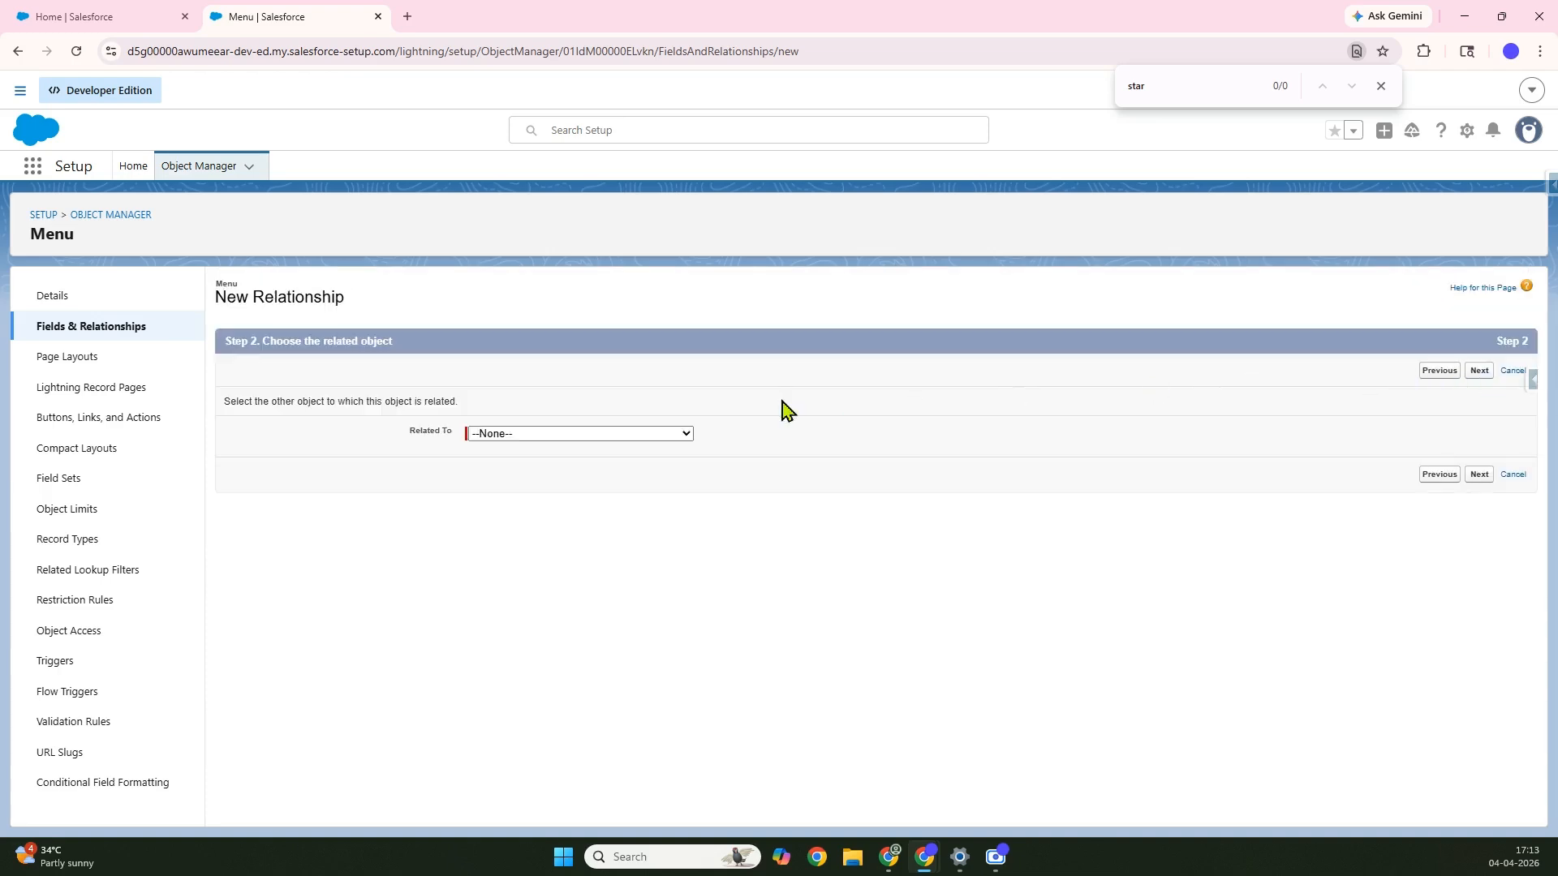
pyautogui.click(568, 435)
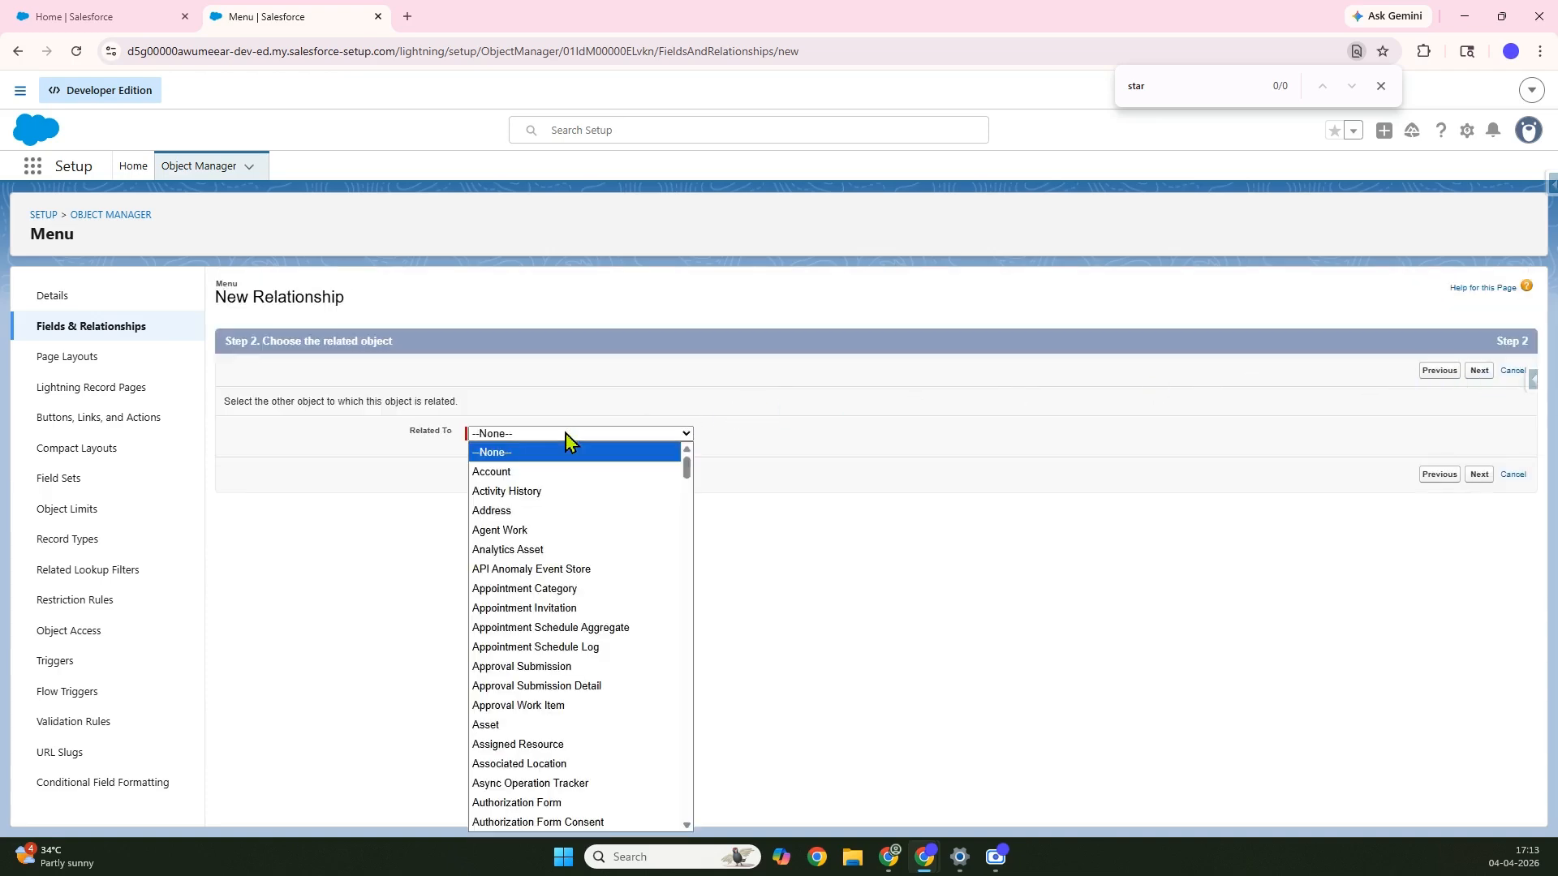
pyautogui.click(539, 472)
pyautogui.click(1481, 371)
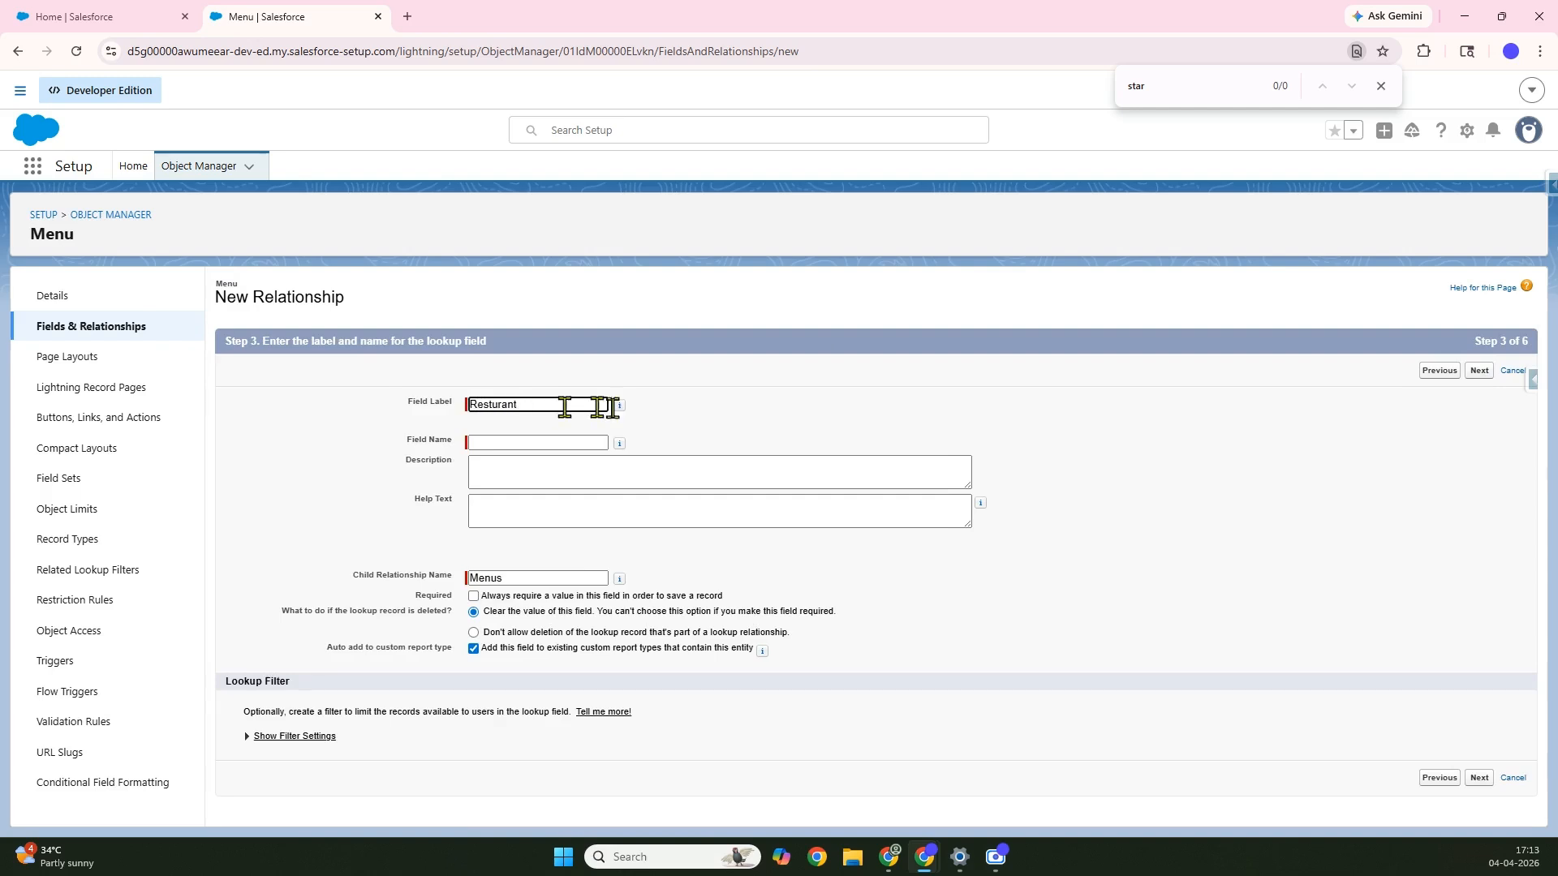
pyautogui.click(702, 426)
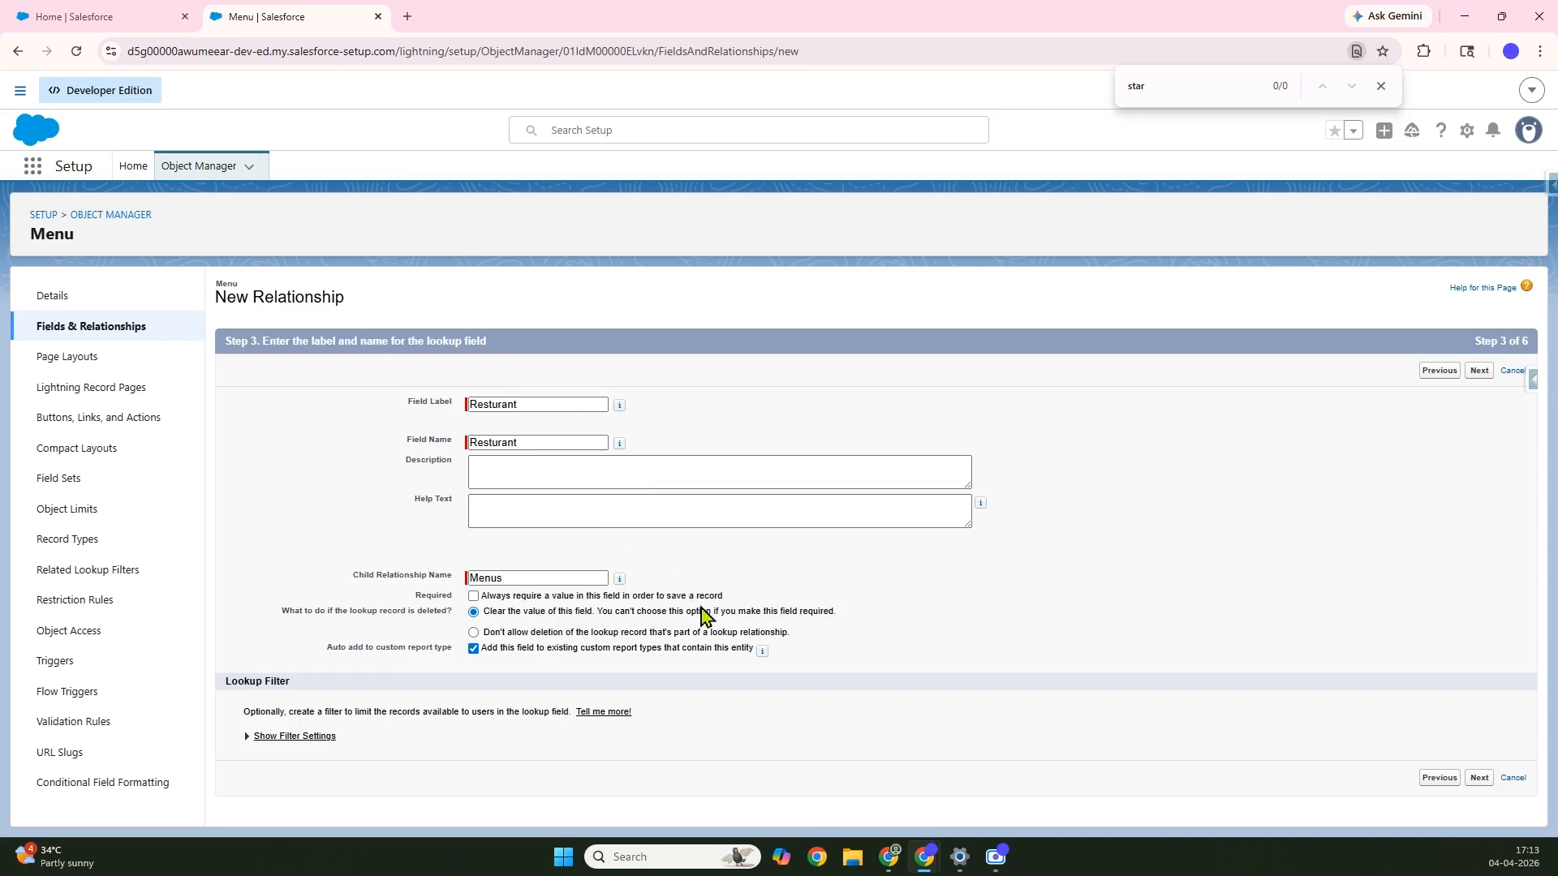
pyautogui.click(1478, 371)
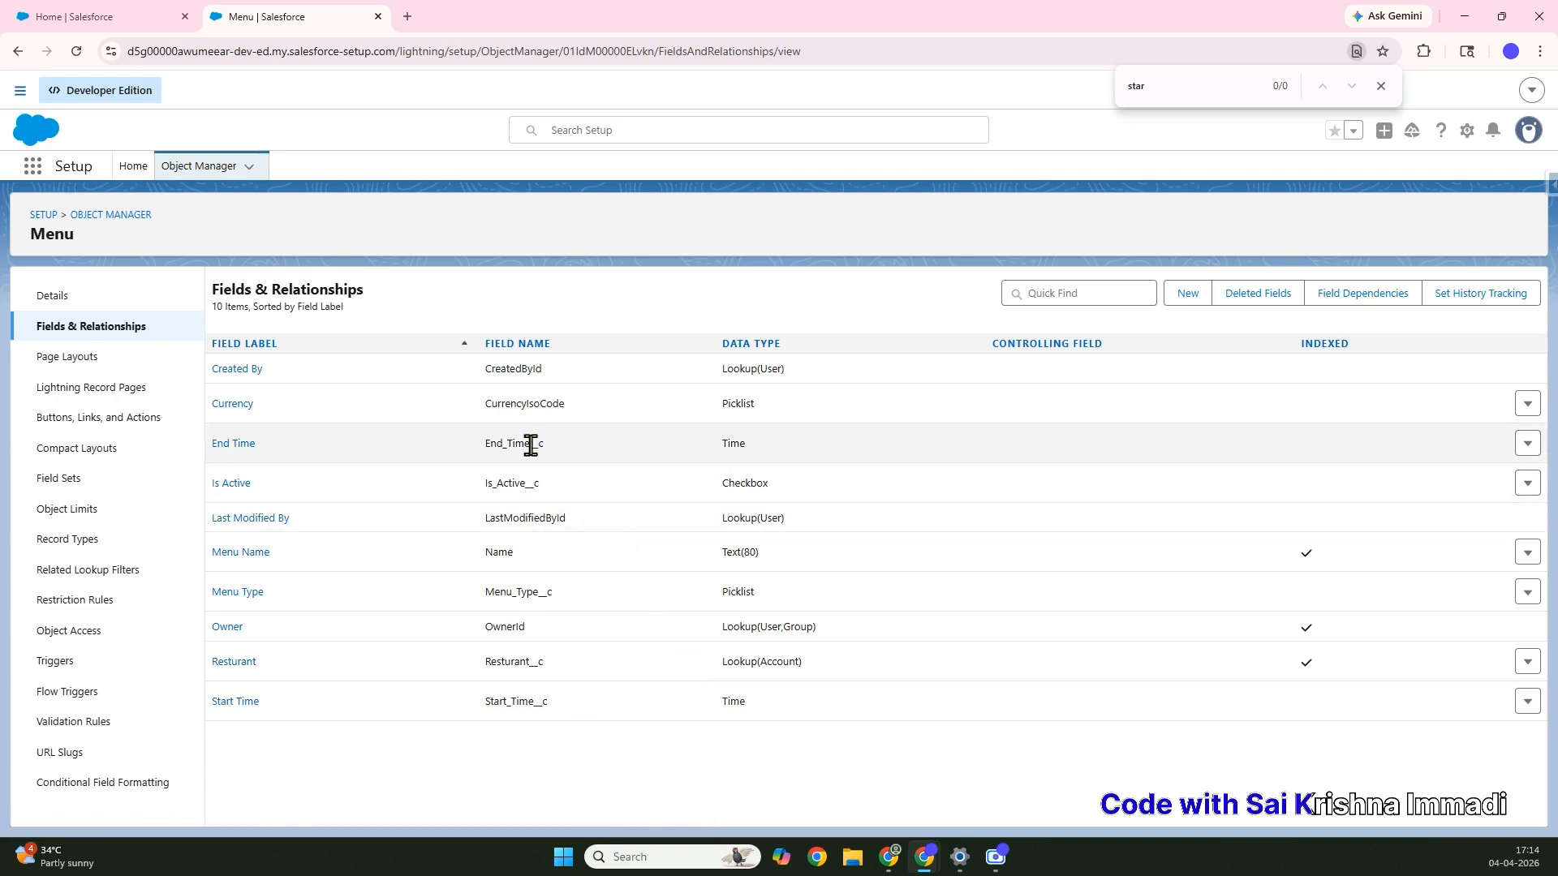
pyautogui.moveTo(531, 444); pyautogui.dragTo(546, 452)
pyautogui.click(548, 464)
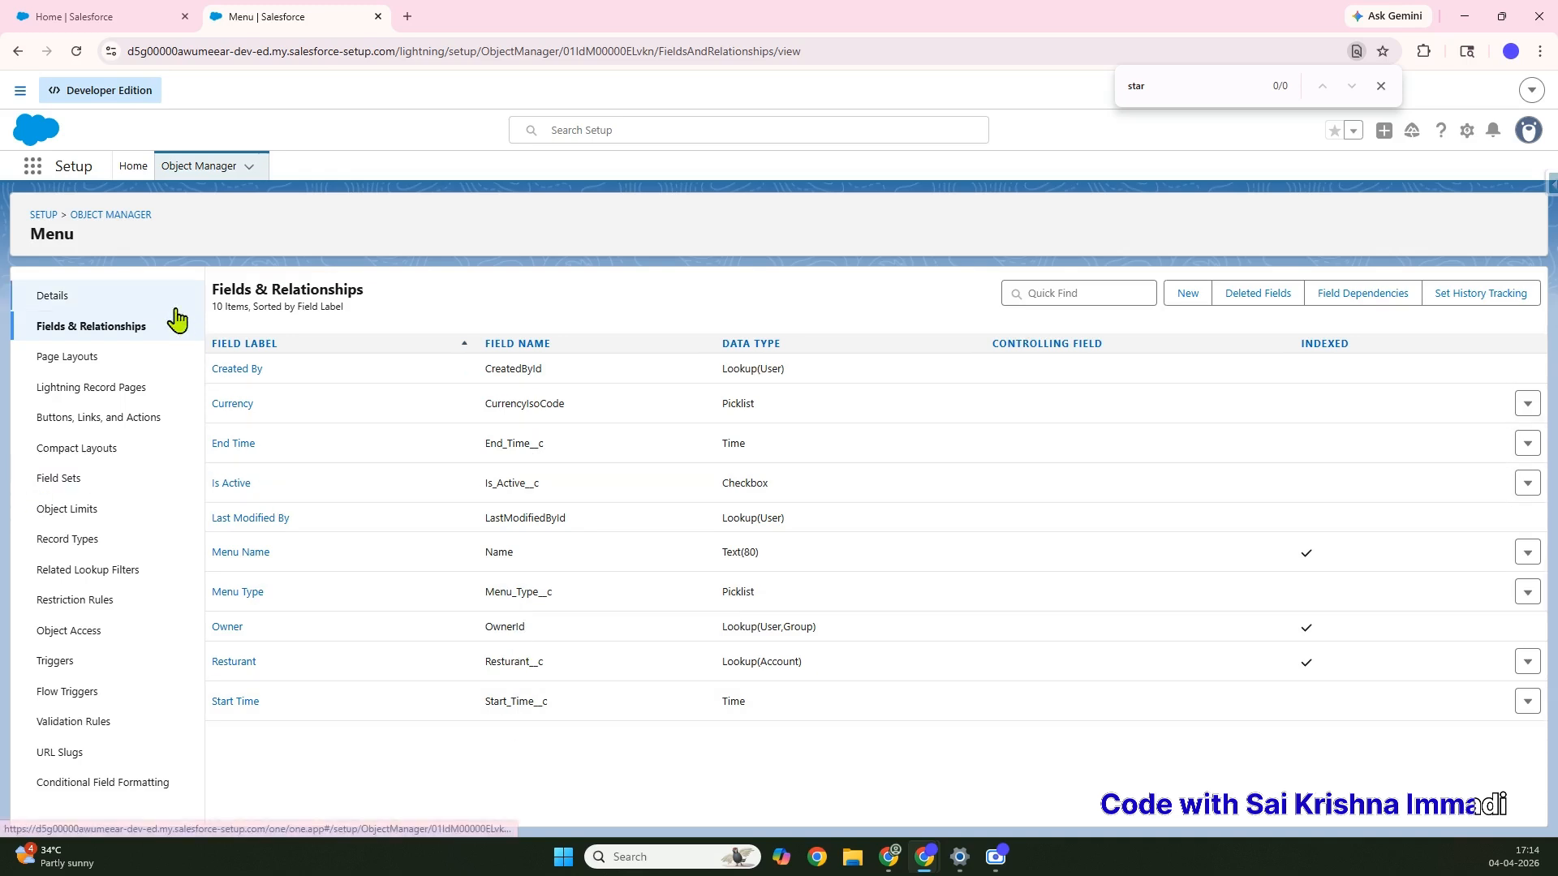
# Create a custom object labelled 'Menu Item', letting its object and record names auto-fill
pyautogui.click(110, 217)
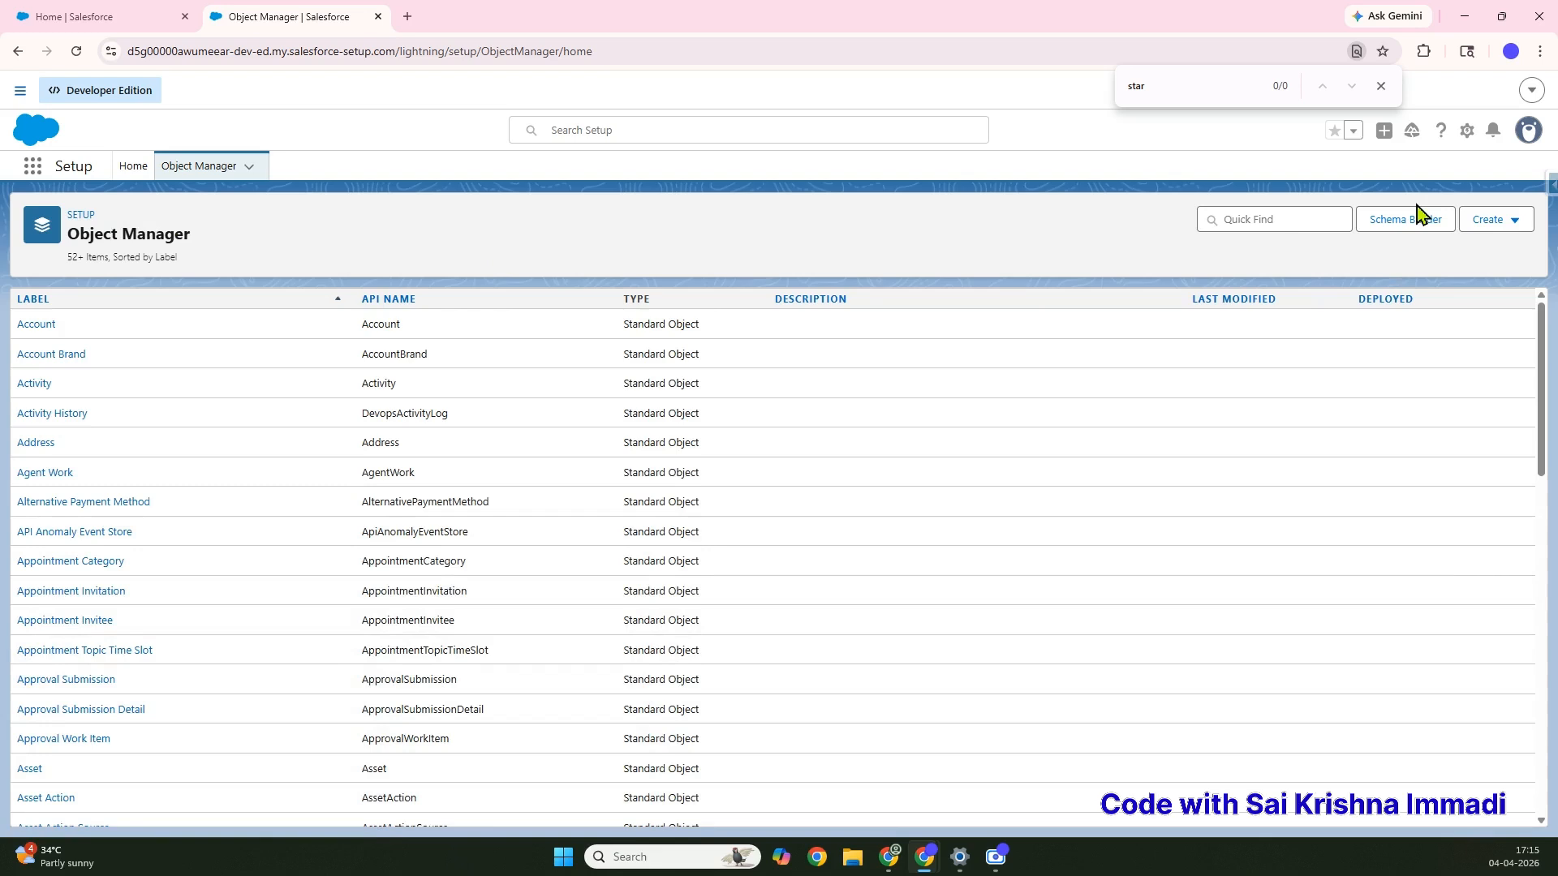
pyautogui.click(1514, 222)
pyautogui.click(1439, 266)
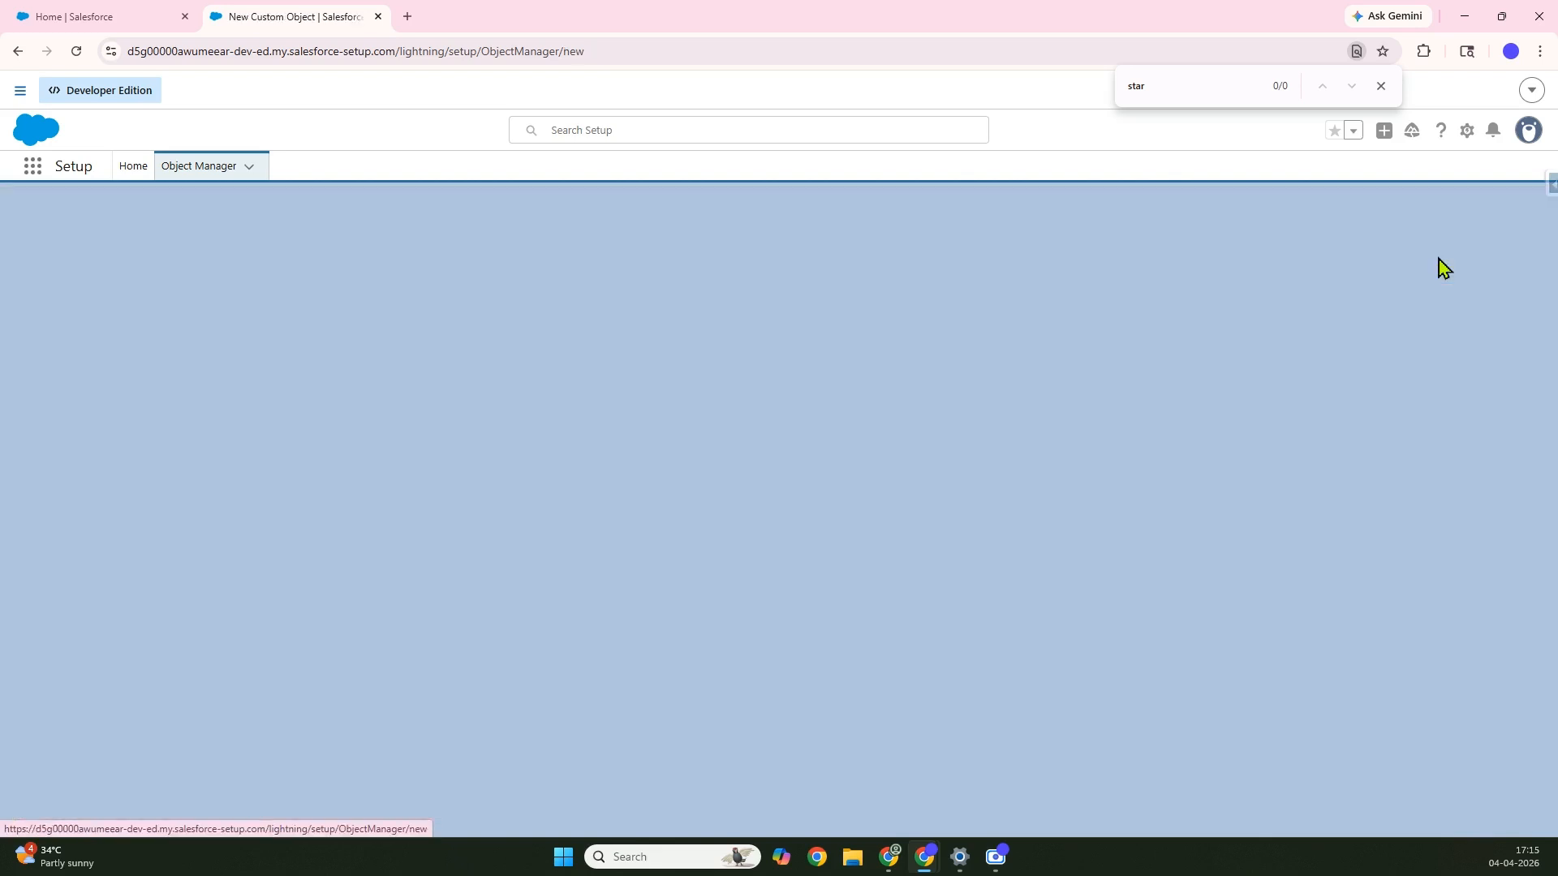
pyautogui.click(332, 426)
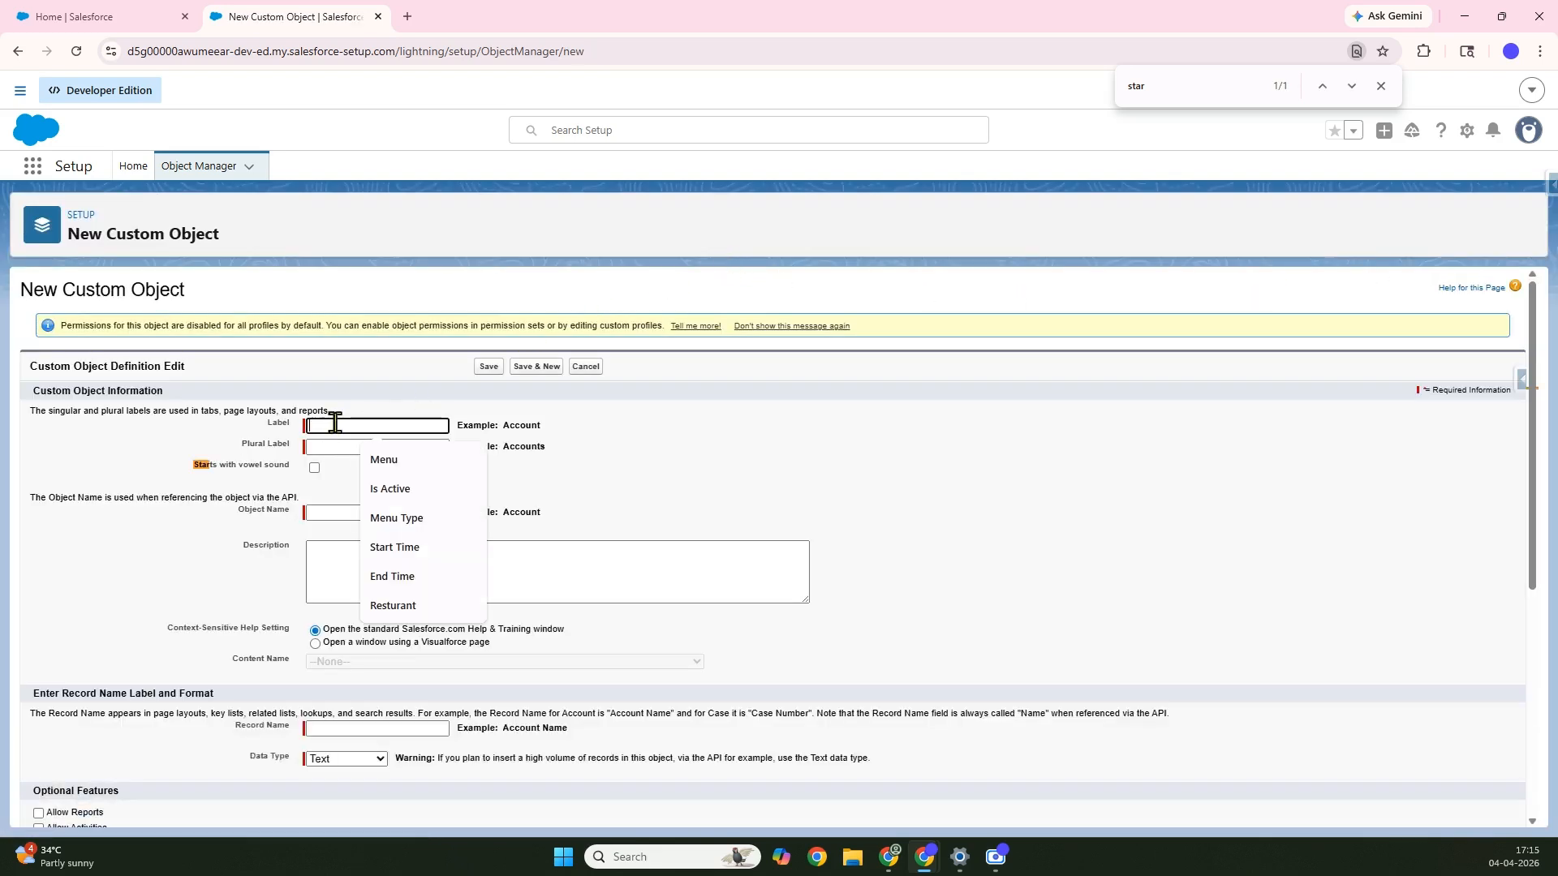
pyautogui.write('Menu Item')
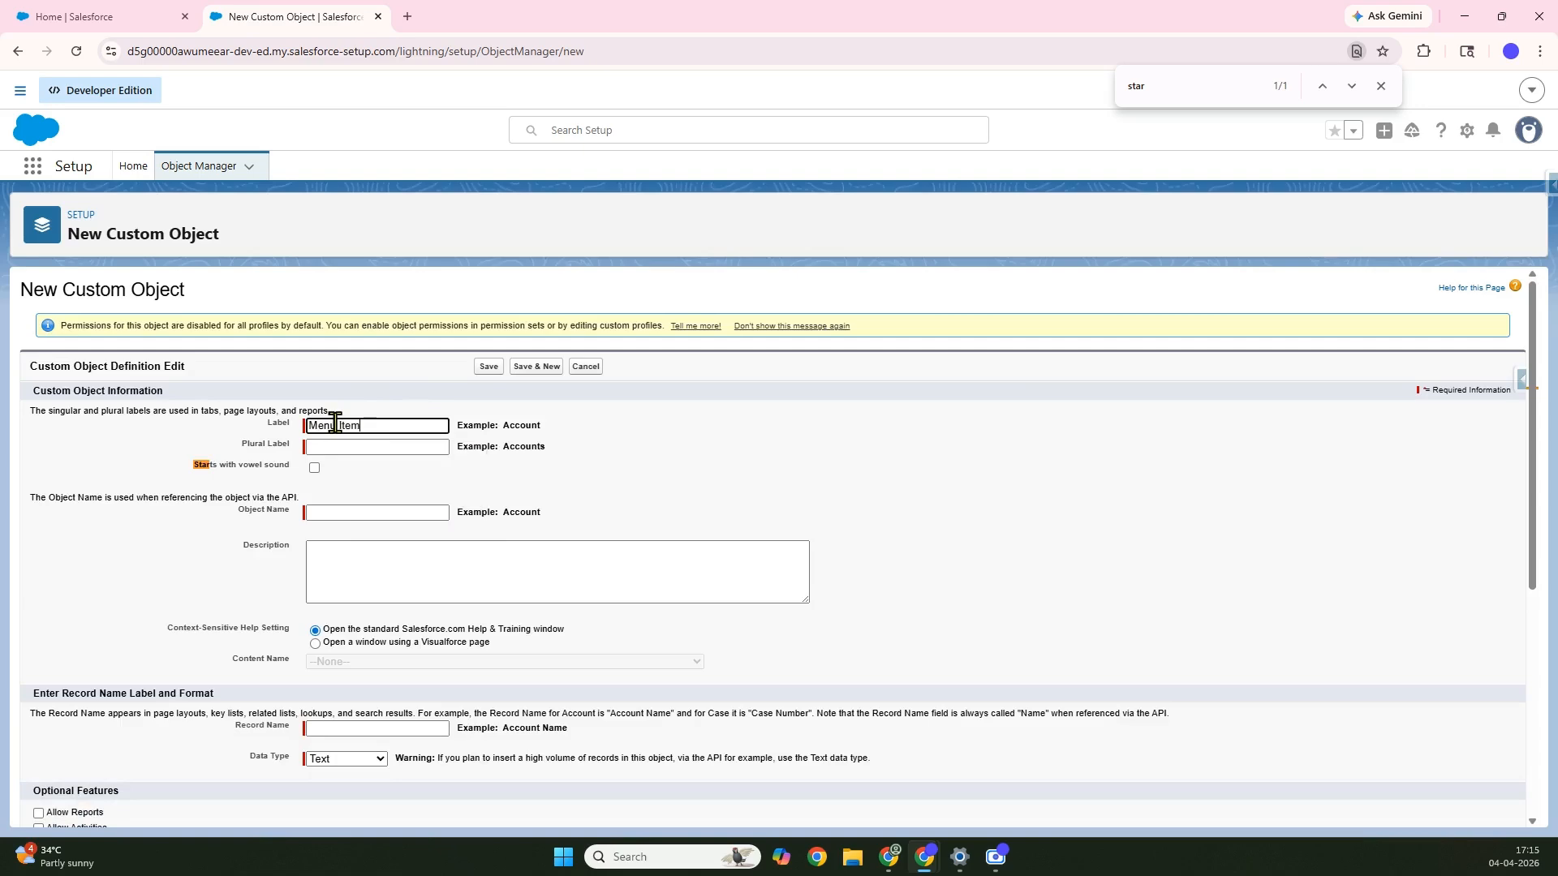
pyautogui.click(365, 514)
pyautogui.scroll(-5, 223, 630)
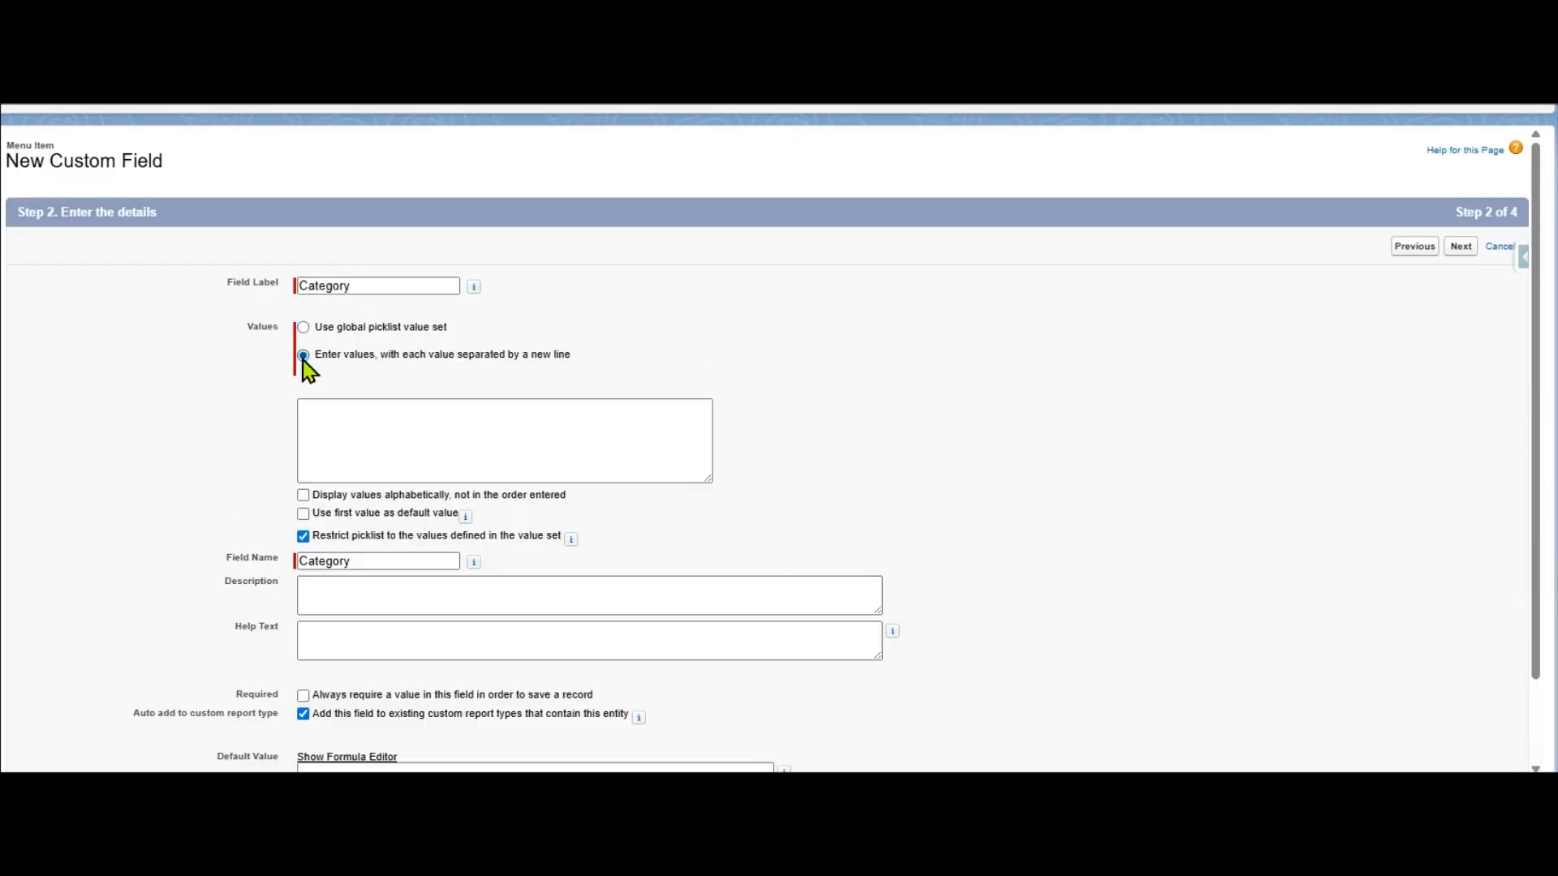
pyautogui.click(305, 354)
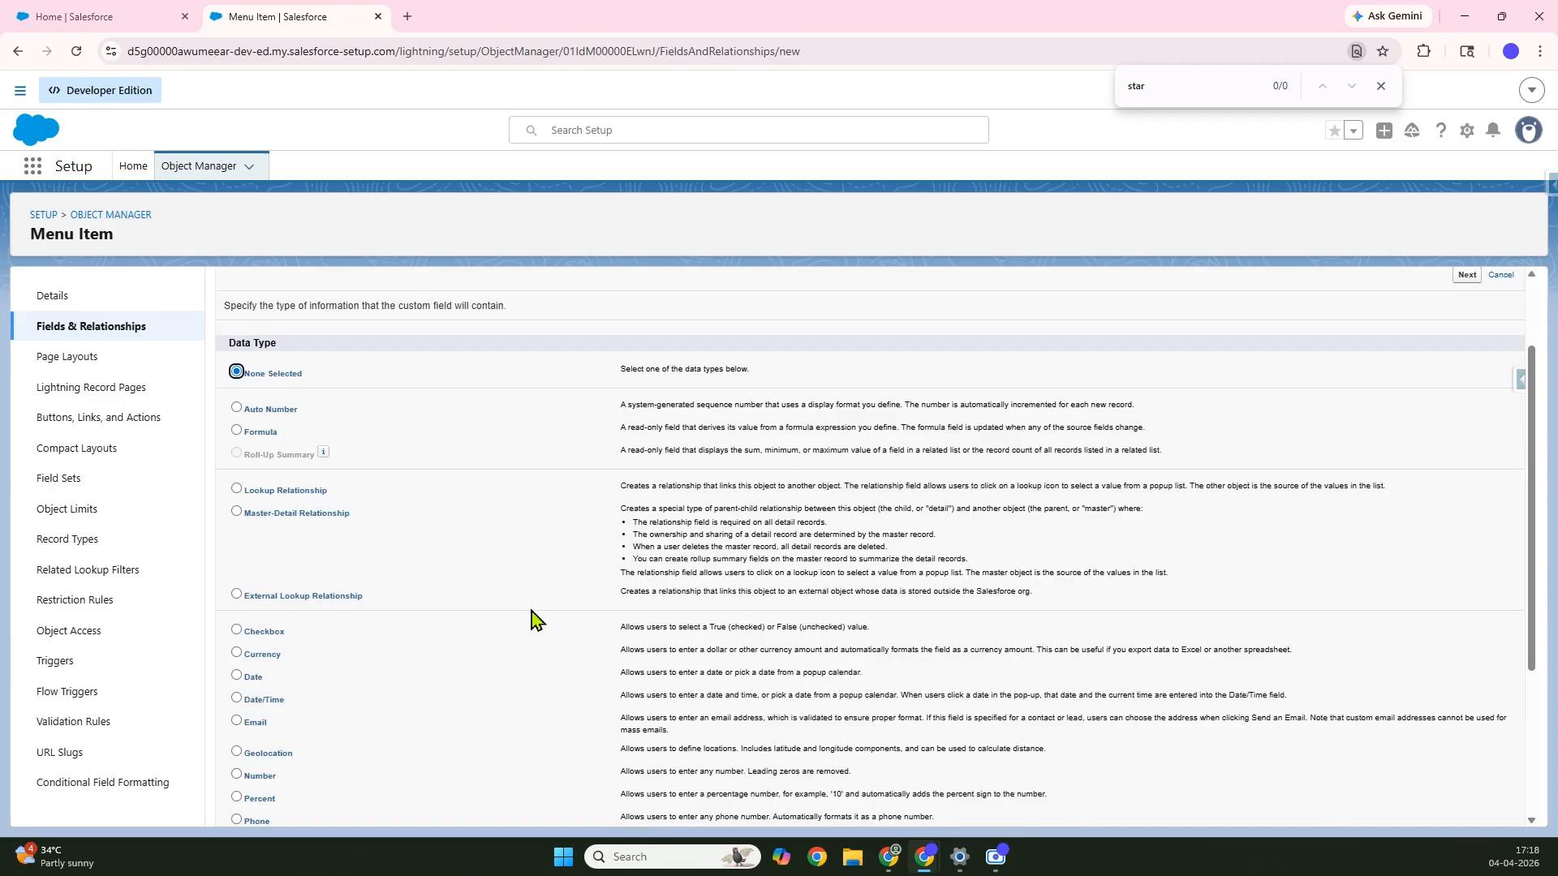
# Relate the new Menu Item master-detail field to the Menu object
pyautogui.scroll(-1, 531, 620)
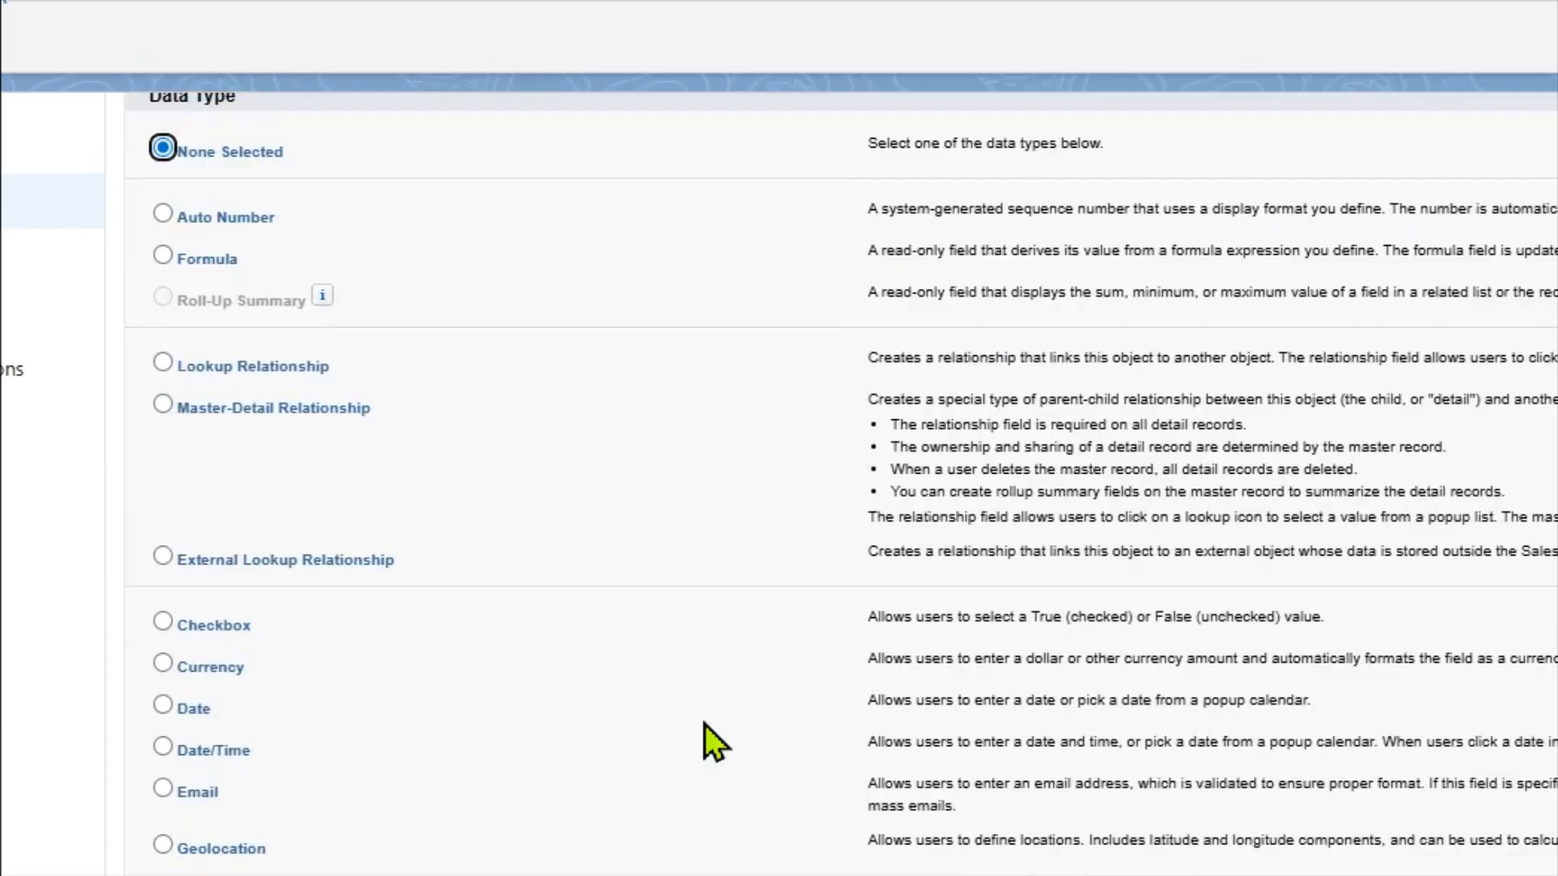
pyautogui.scroll(-1, 704, 723)
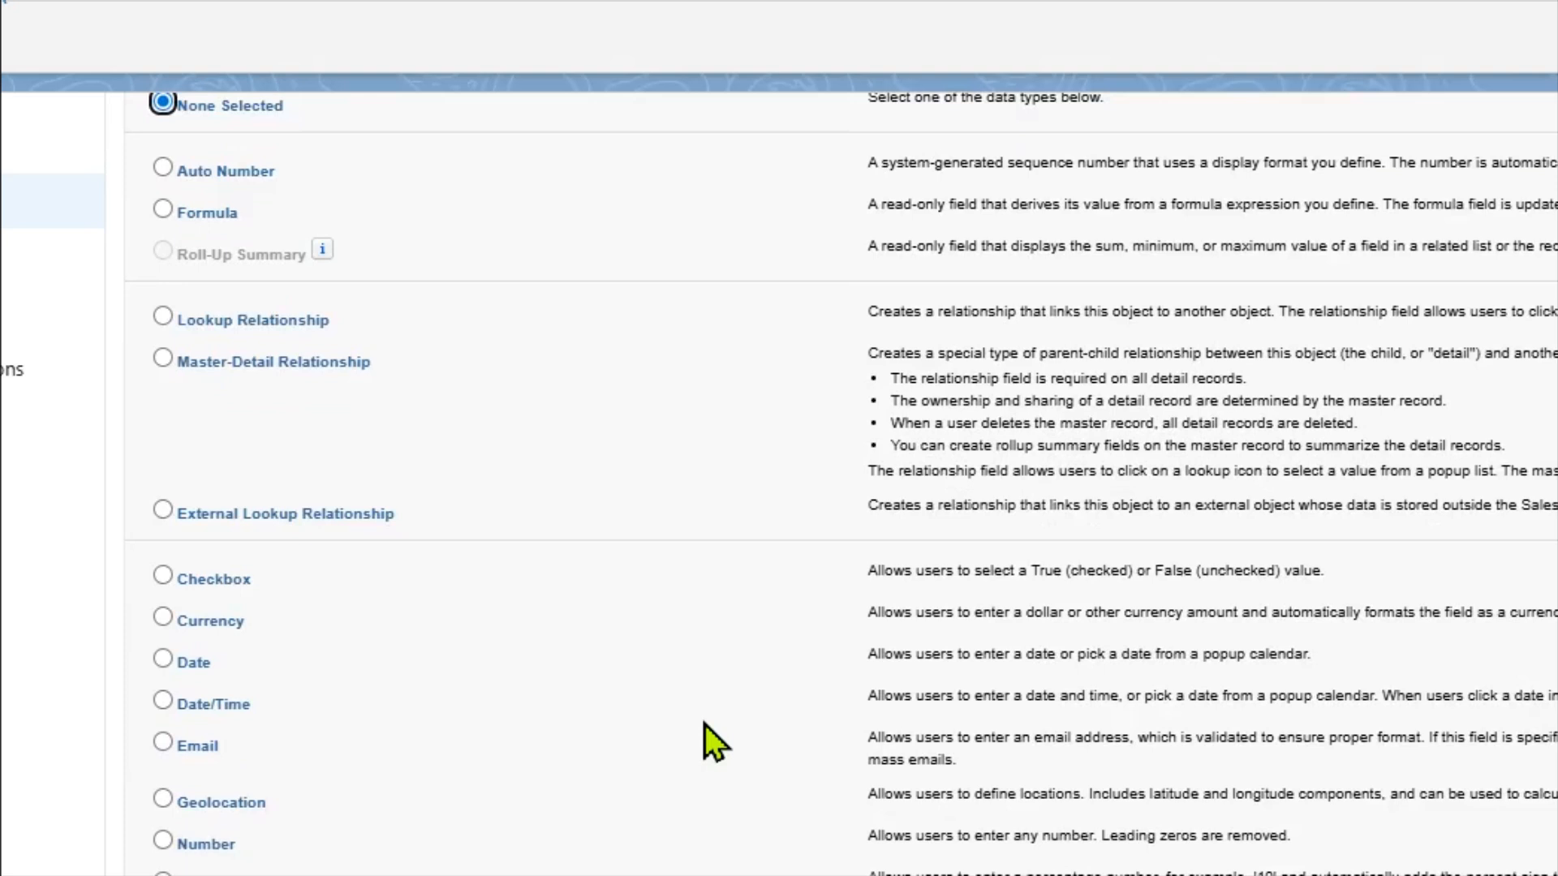
pyautogui.scroll(-1, 704, 724)
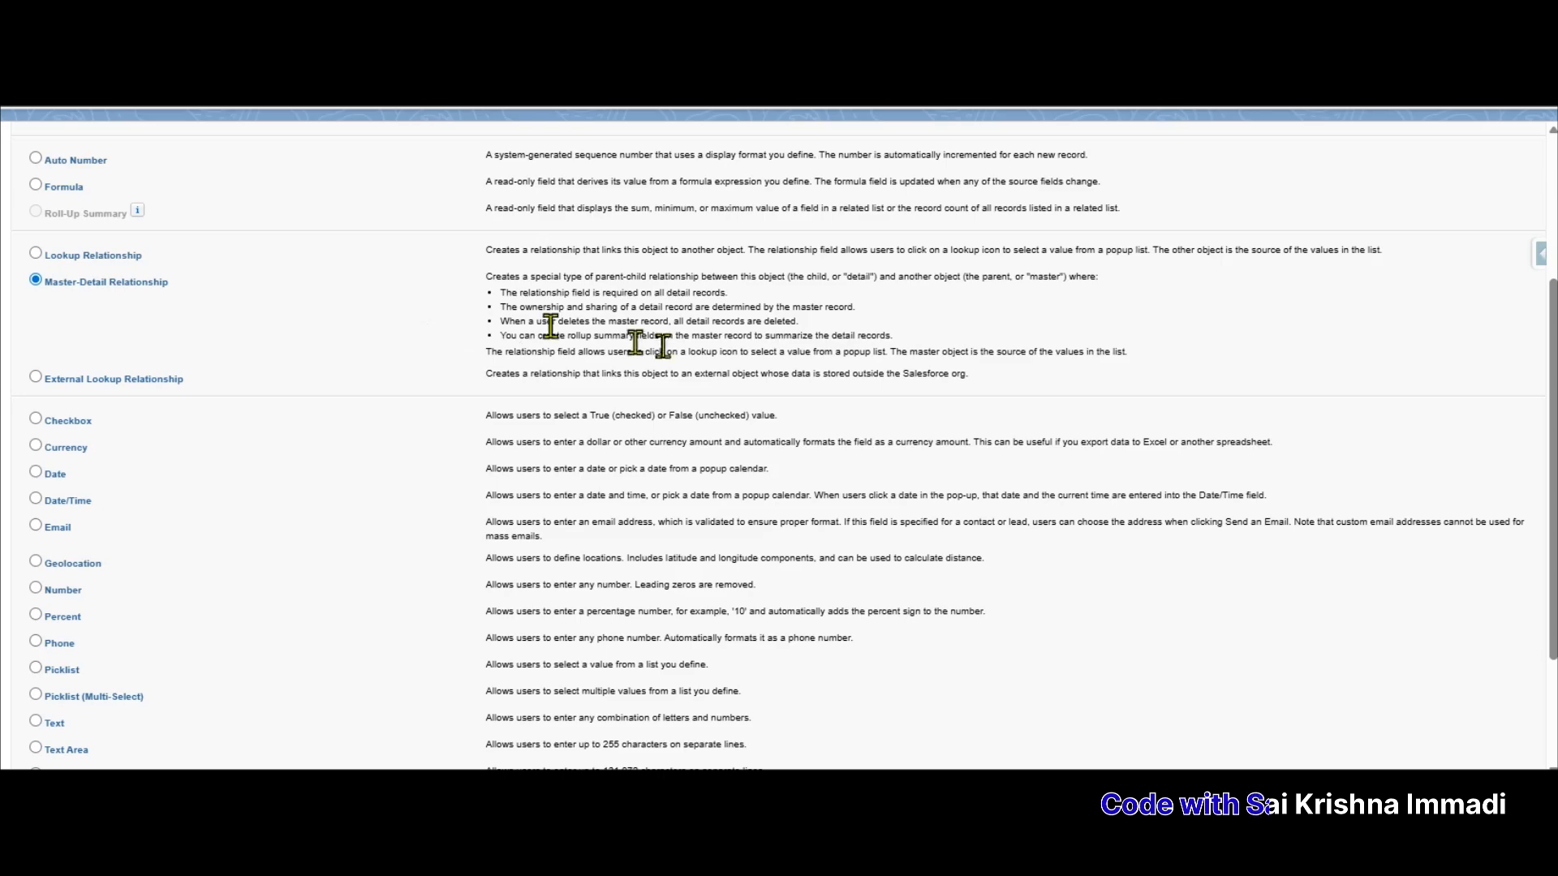
pyautogui.scroll(-3, 941, 259)
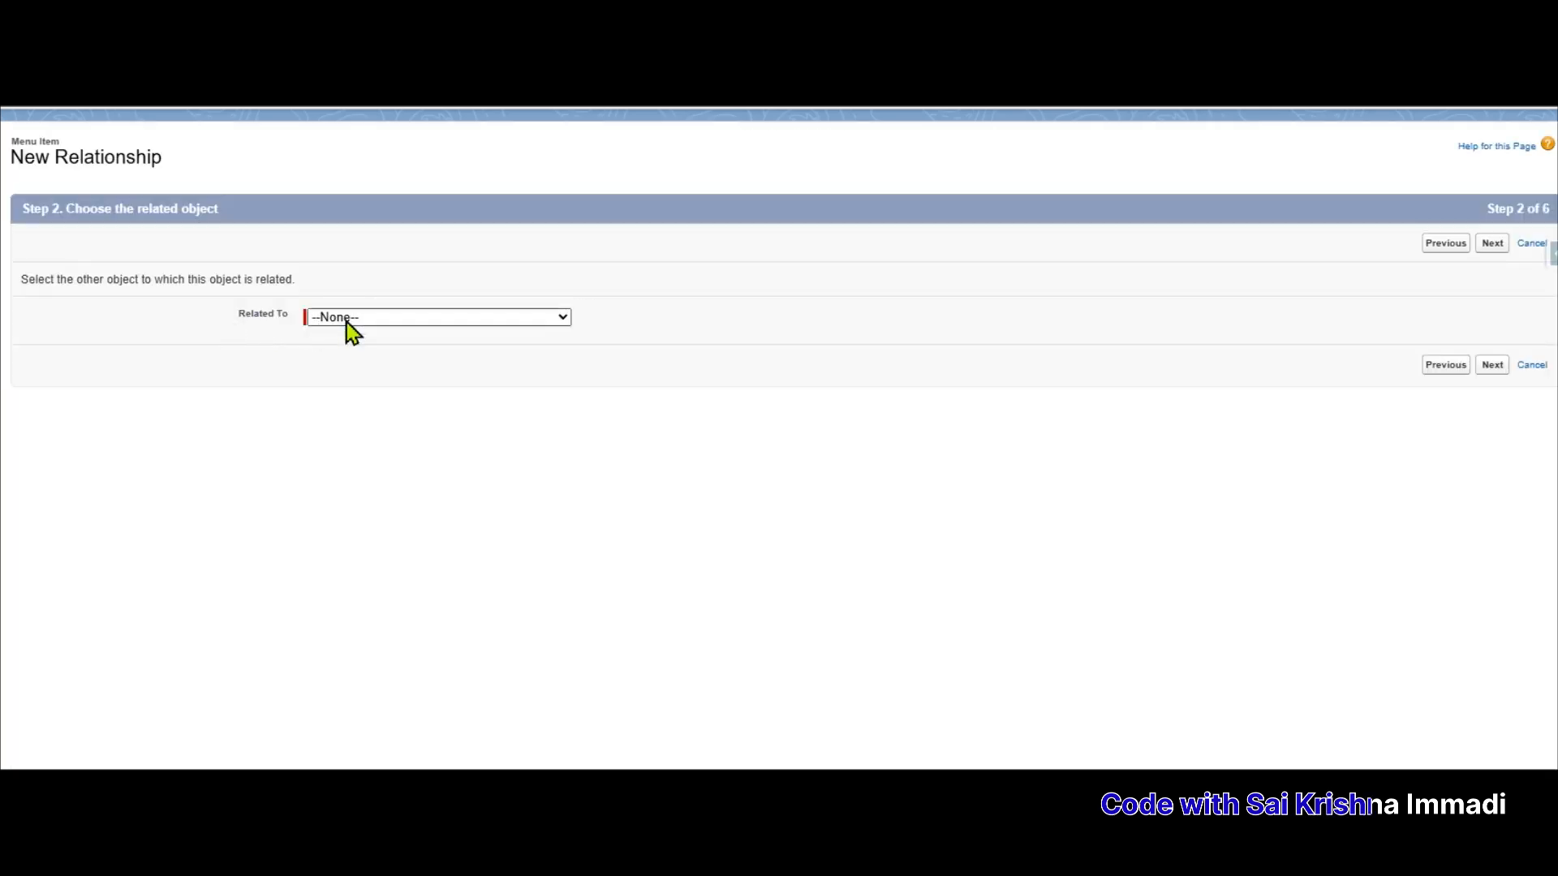
pyautogui.click(347, 323)
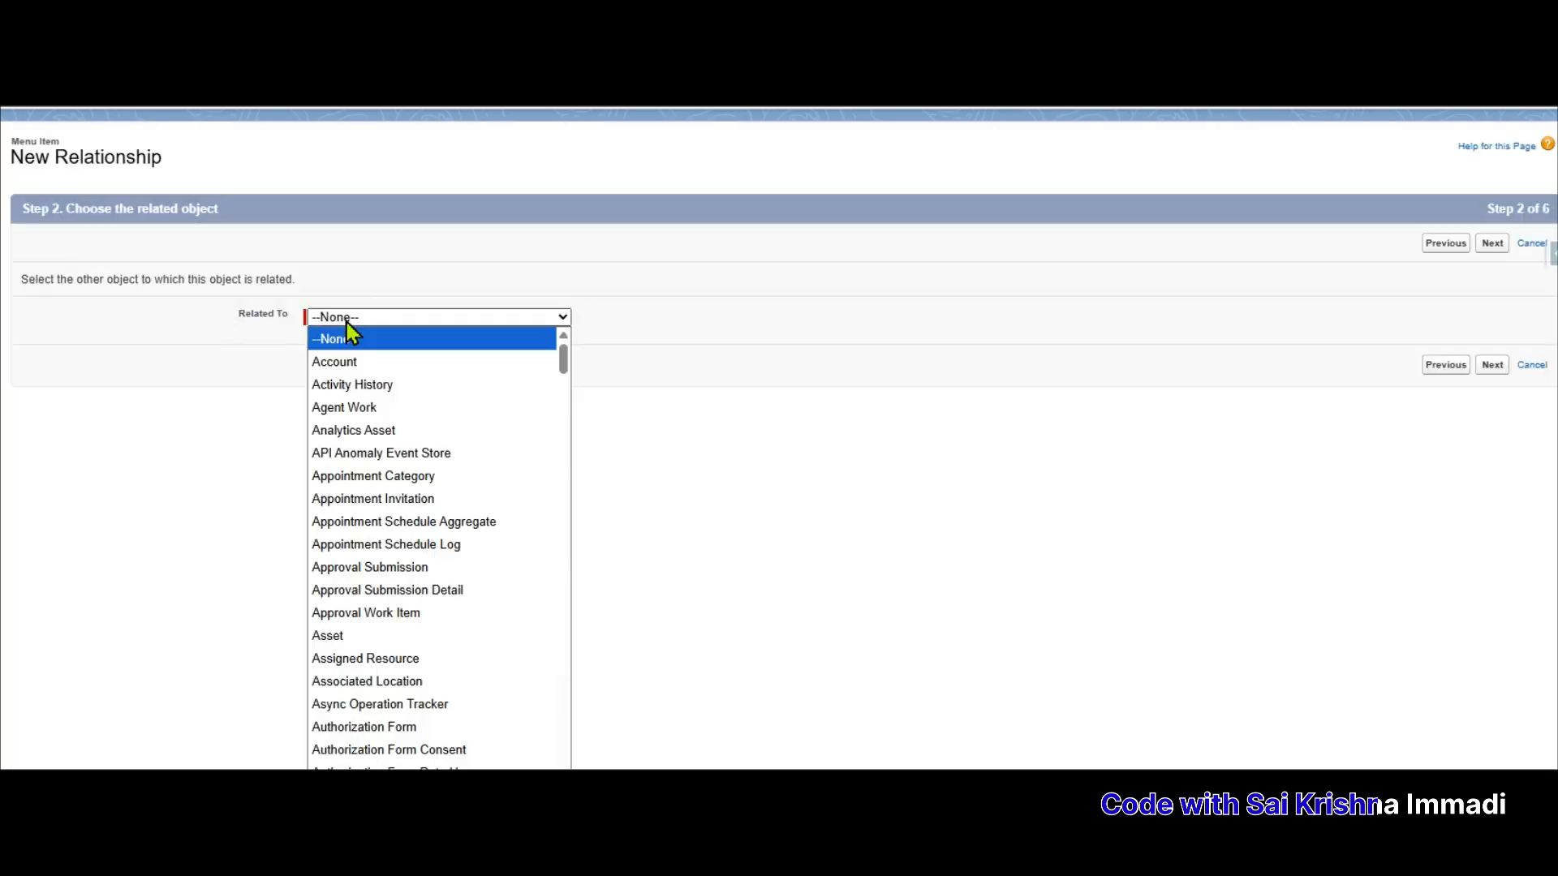
pyautogui.write('Menu')
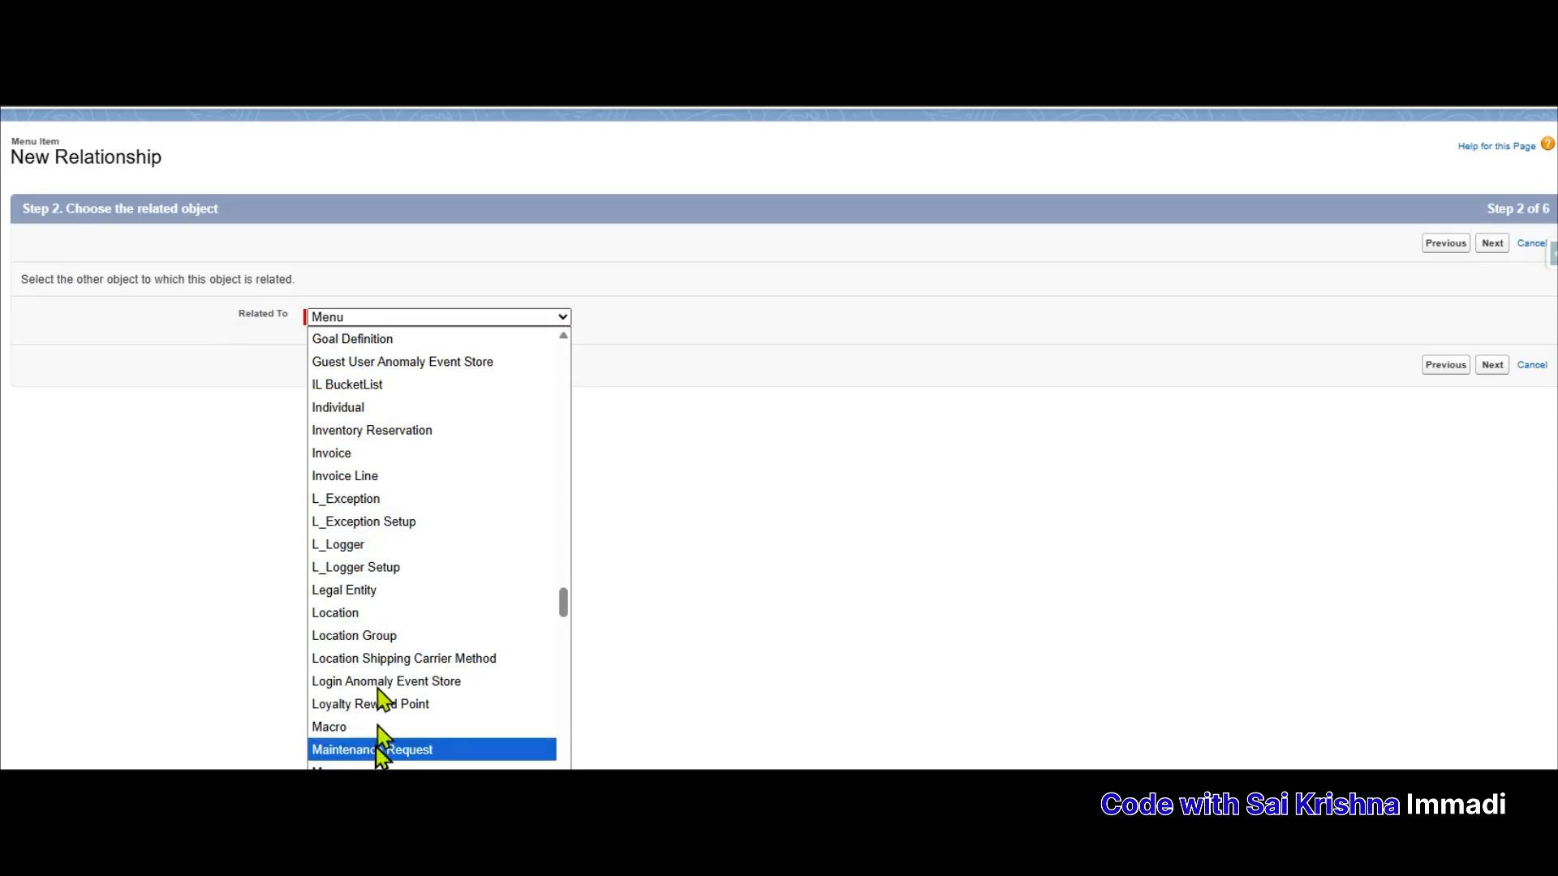
pyautogui.press('Return')
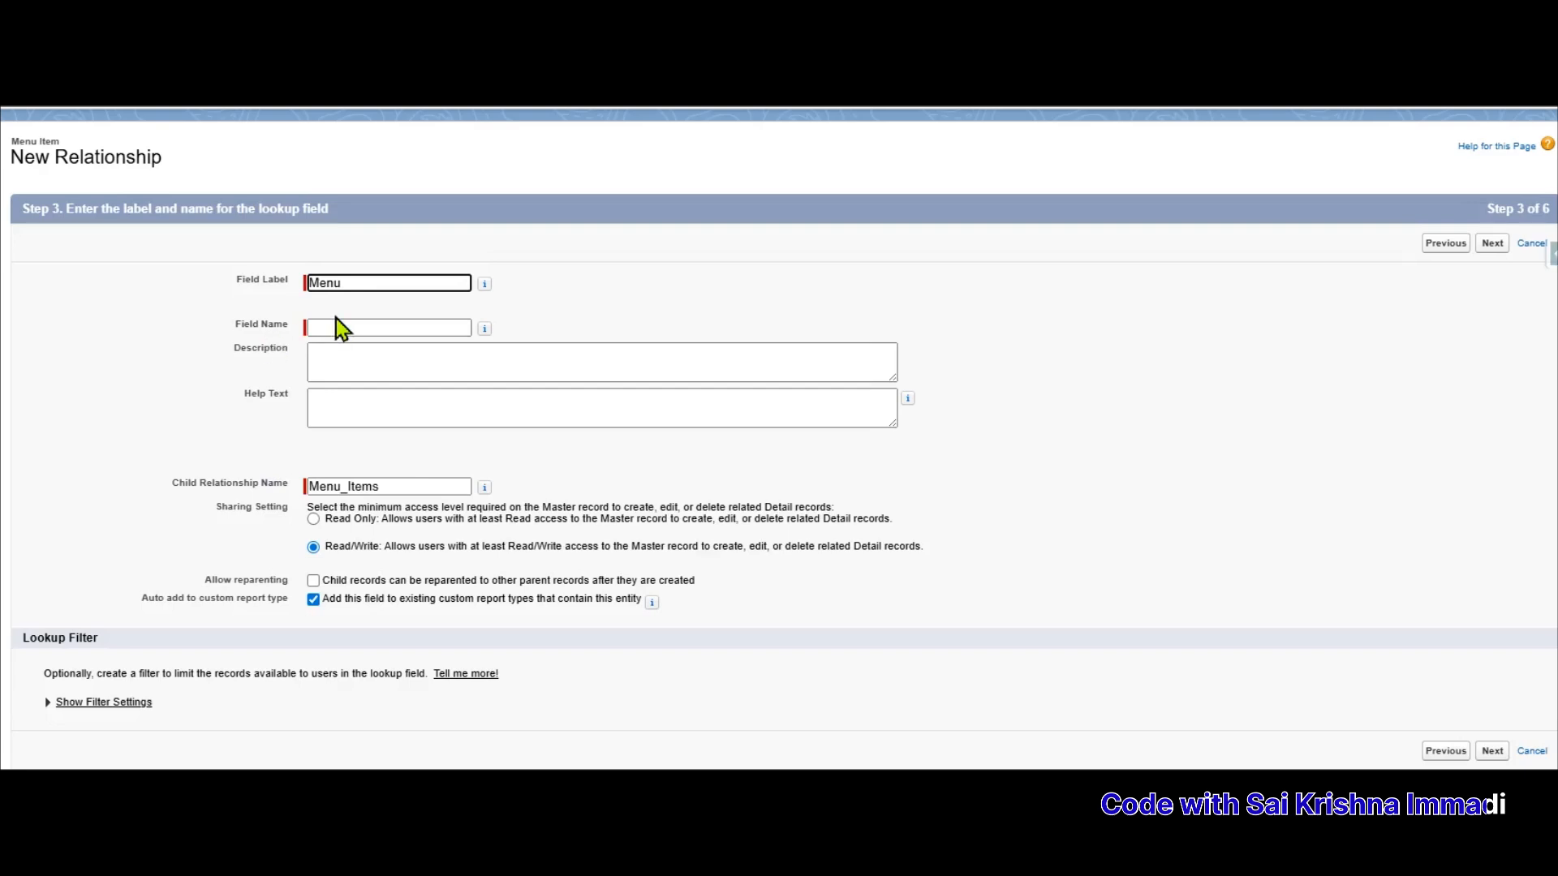
# Name the field Menu and save, keeping default security, layouts and the Menu Items related list
pyautogui.click(325, 326)
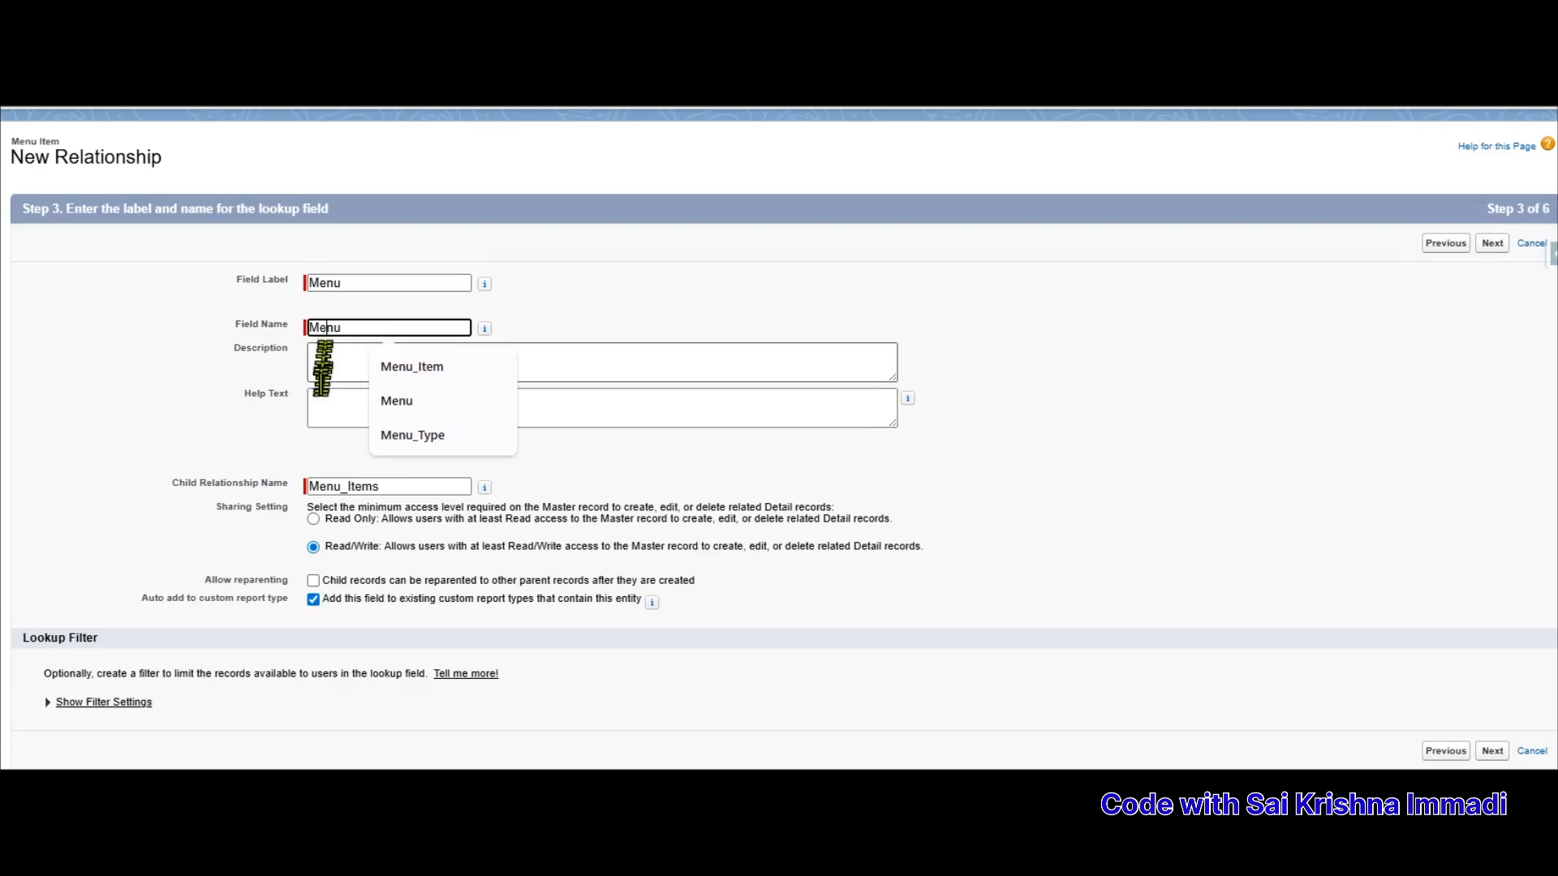
pyautogui.click(288, 446)
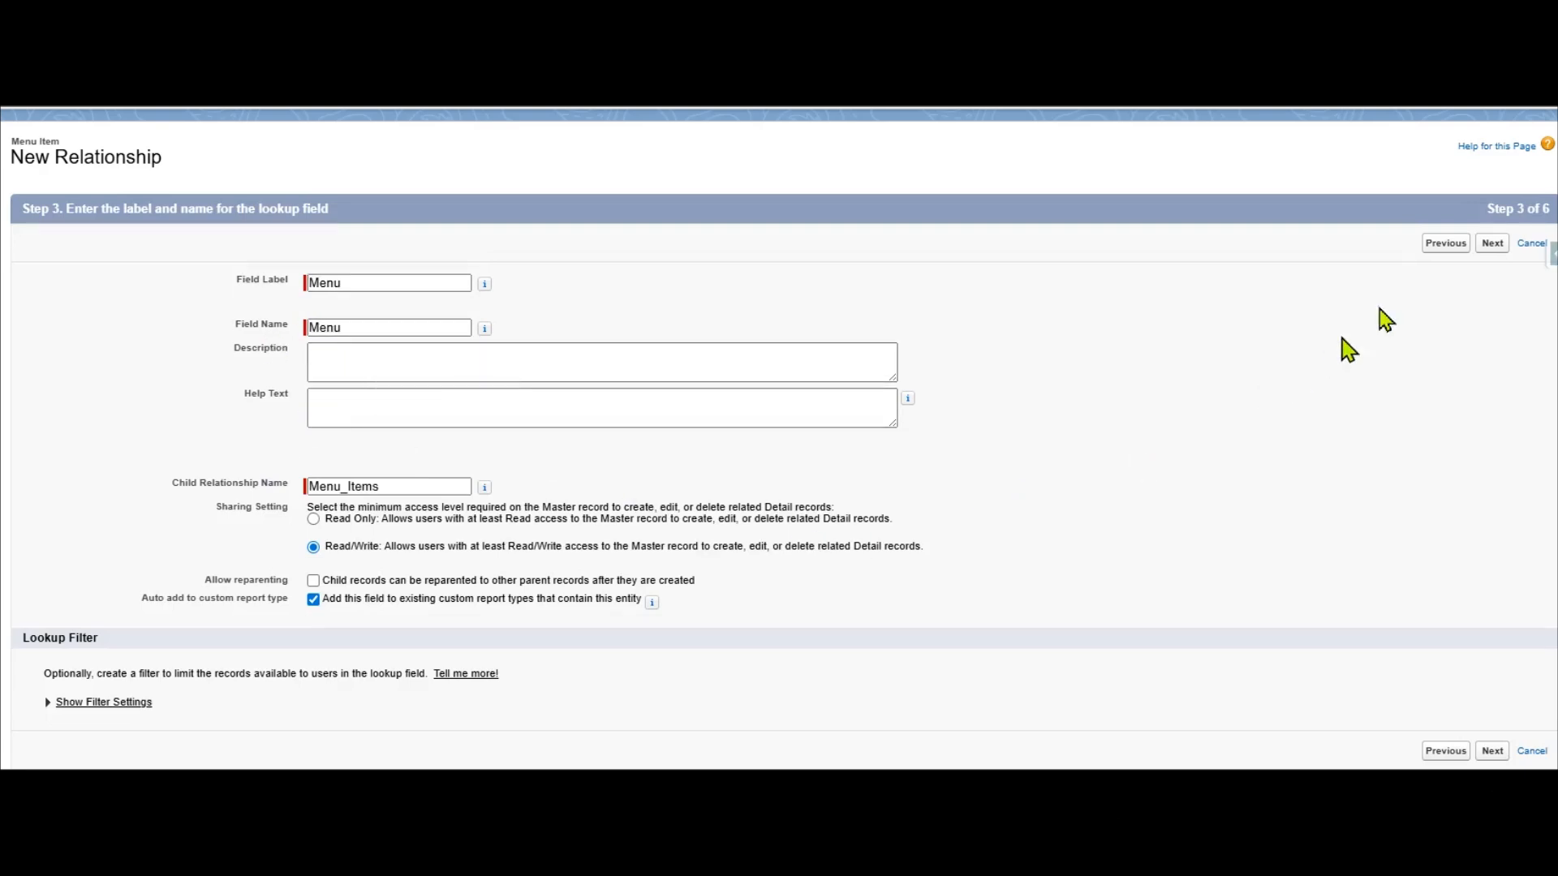
pyautogui.click(1492, 243)
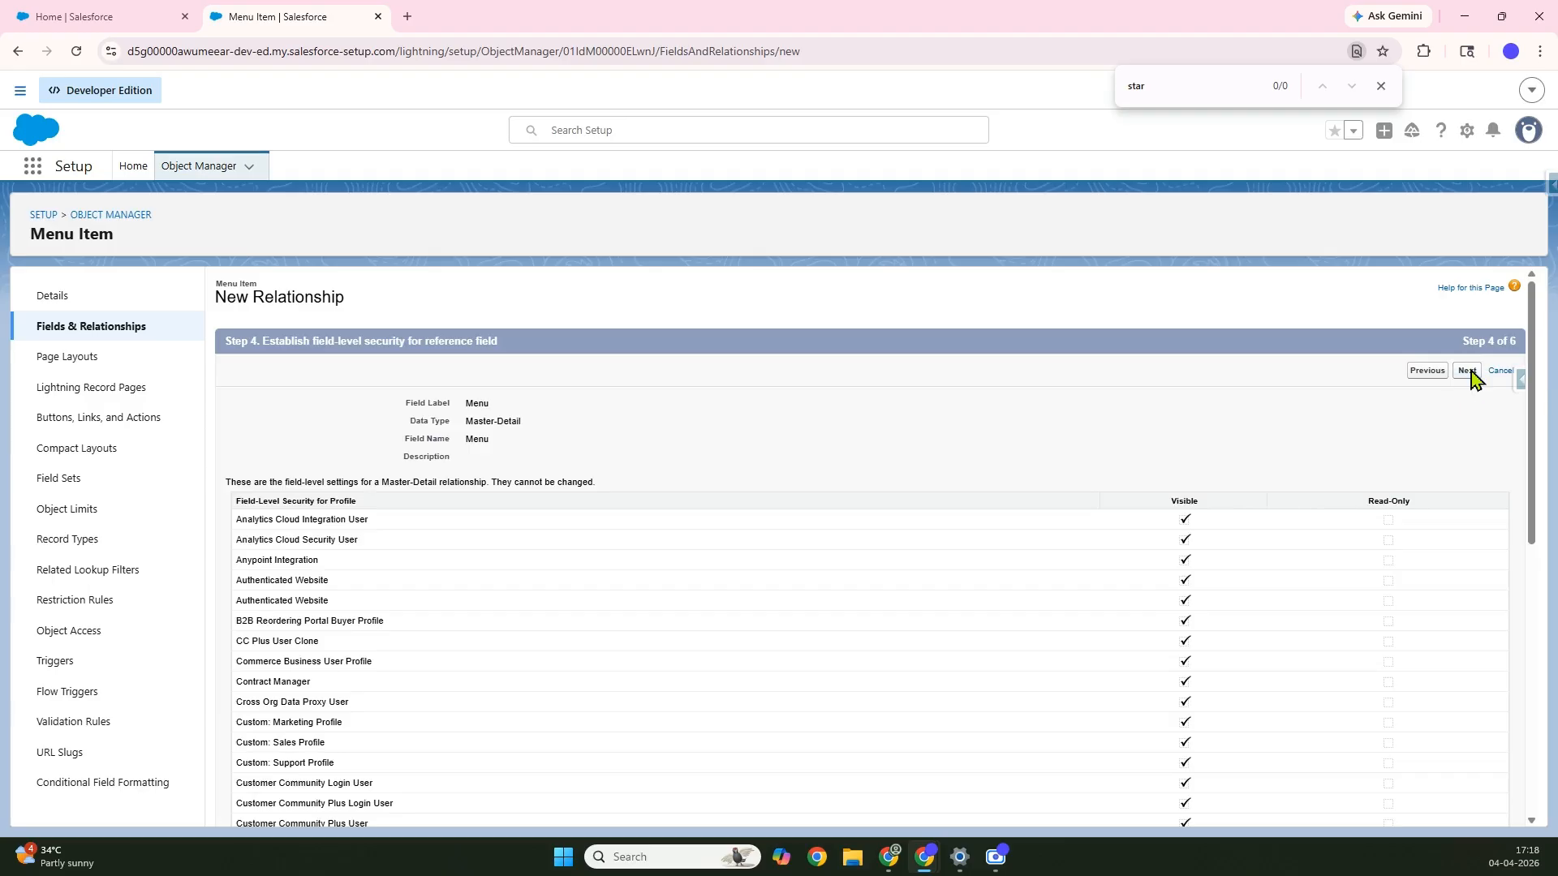
pyautogui.click(1469, 373)
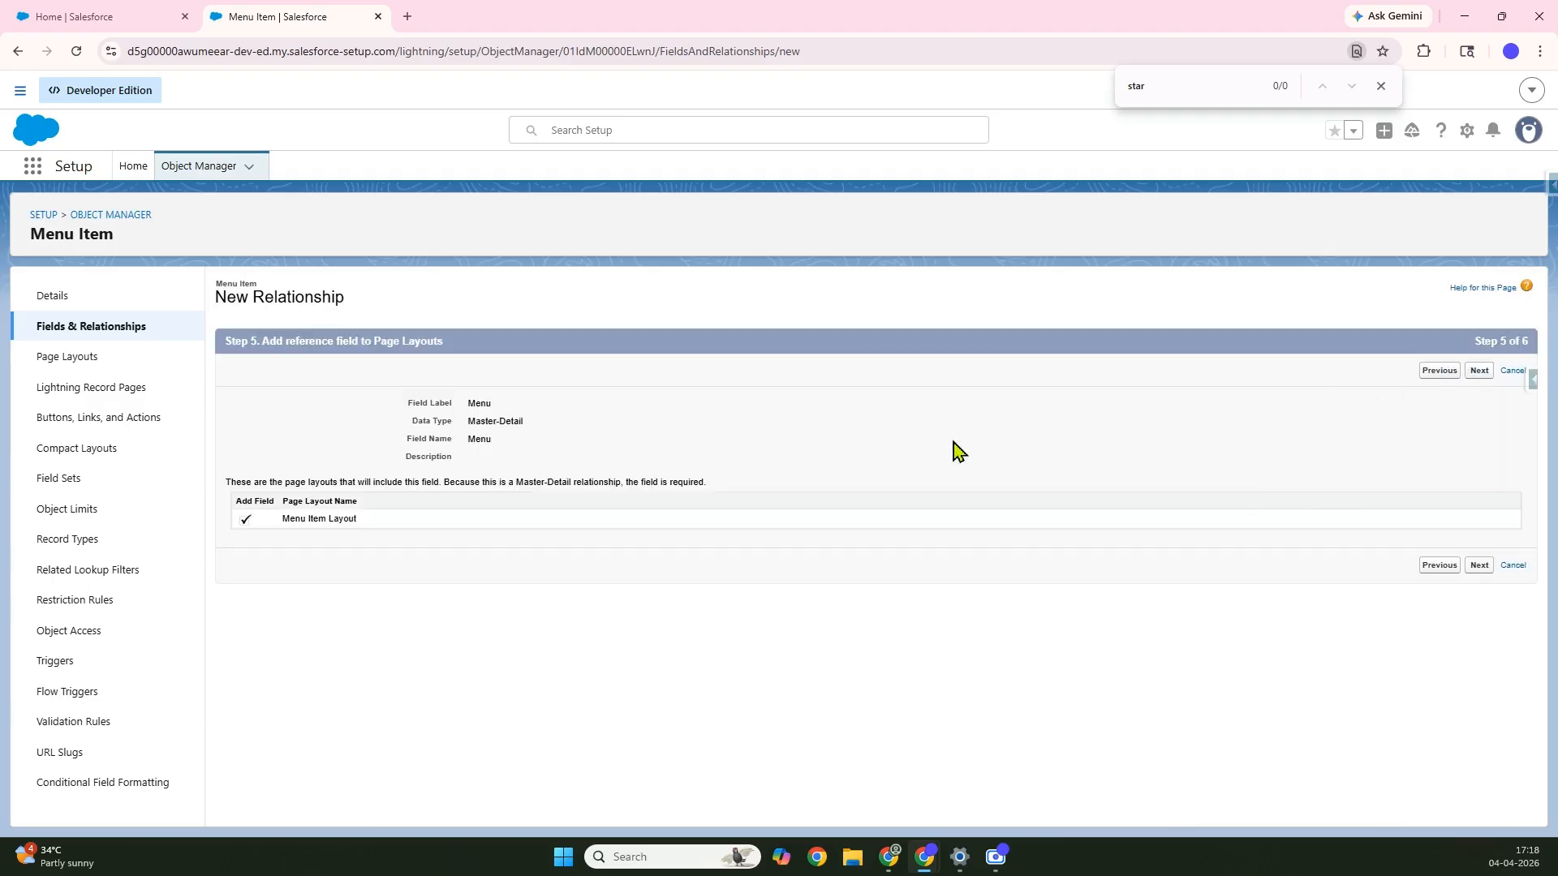
pyautogui.click(1480, 374)
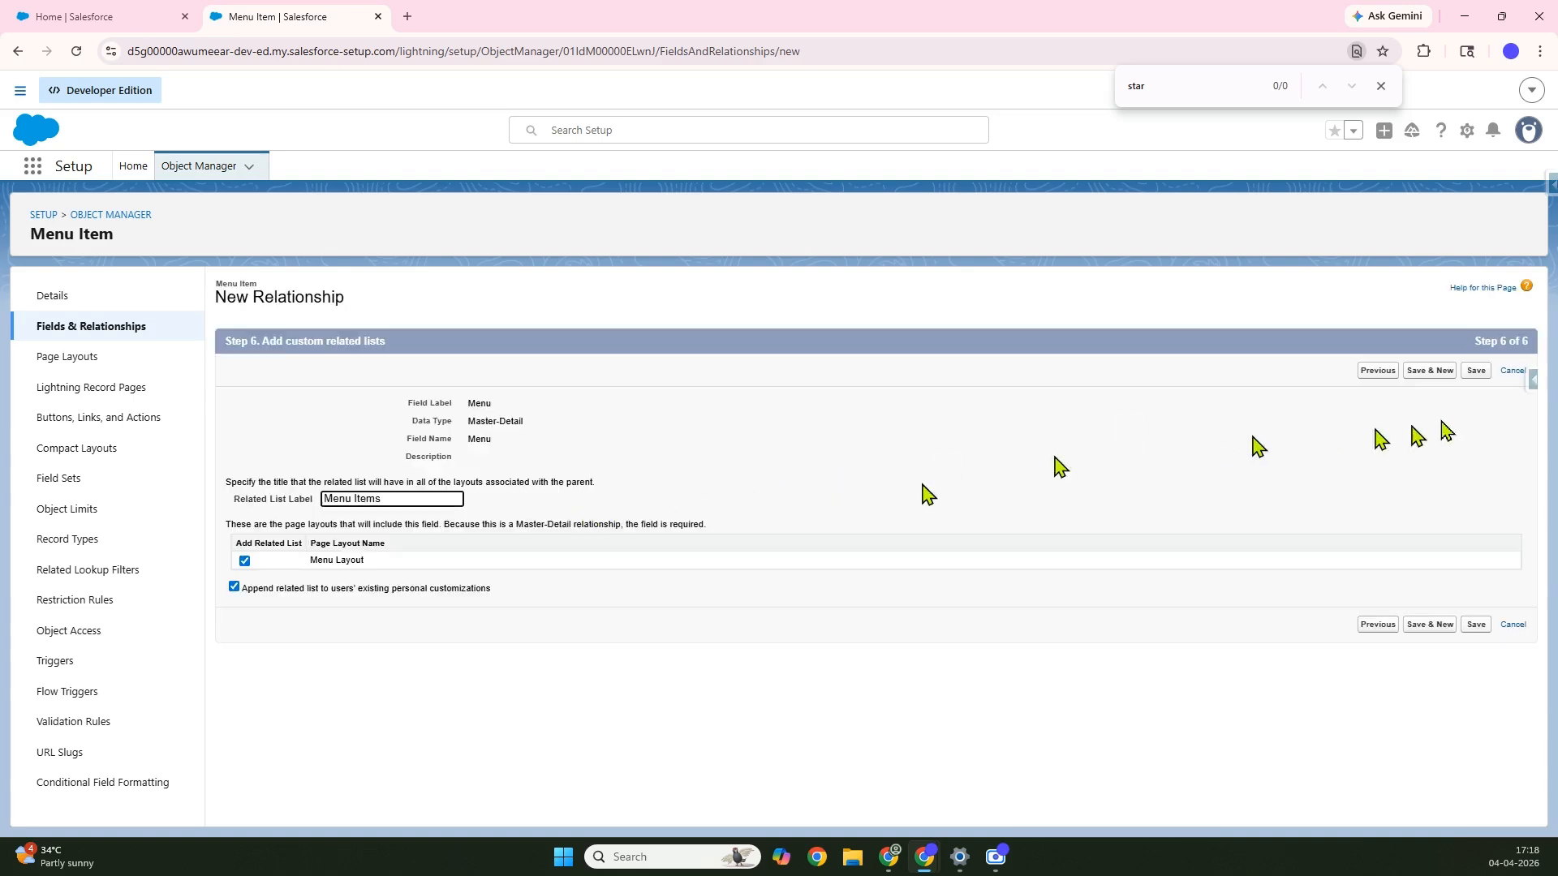
pyautogui.click(1476, 375)
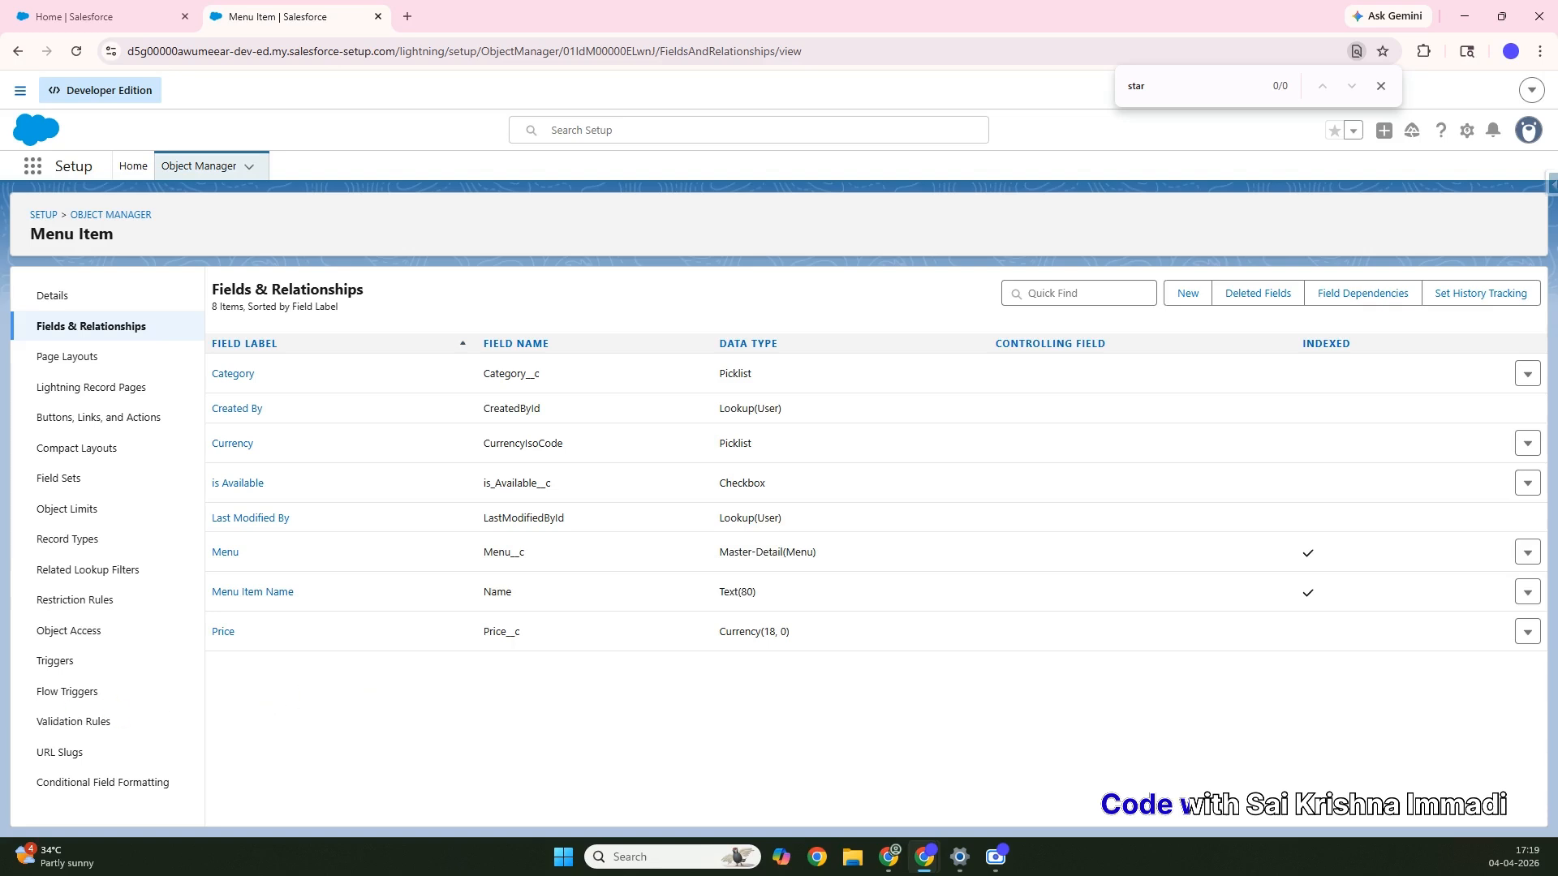
# Search the App Launcher for 'menu', which finds only the CC Menu item
pyautogui.click(23, 173)
pyautogui.write('Men')
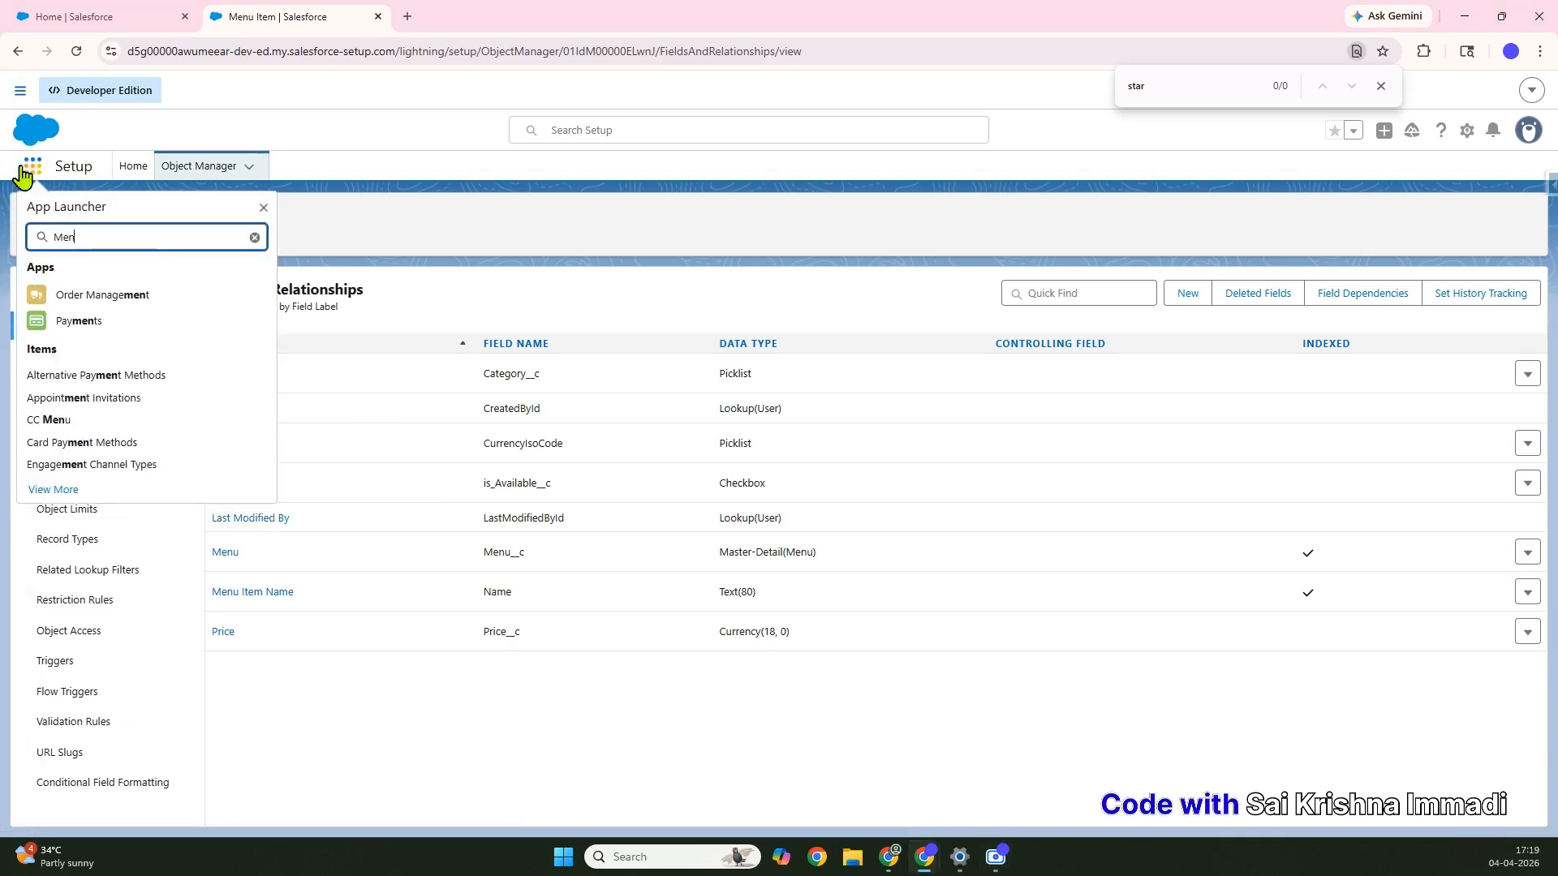
pyautogui.write('u')
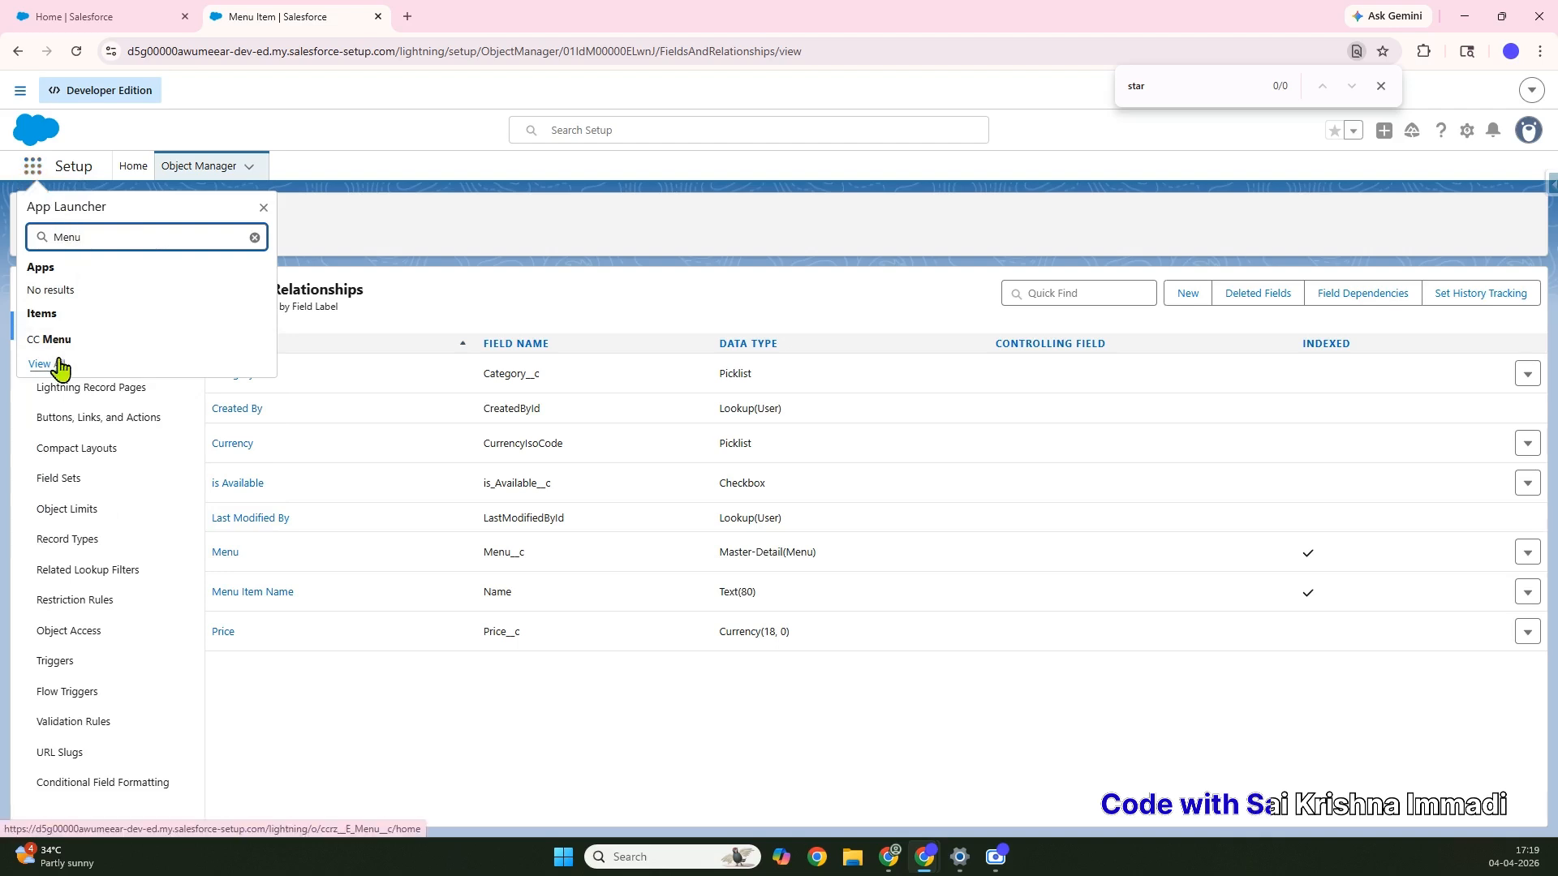
pyautogui.press('Return')
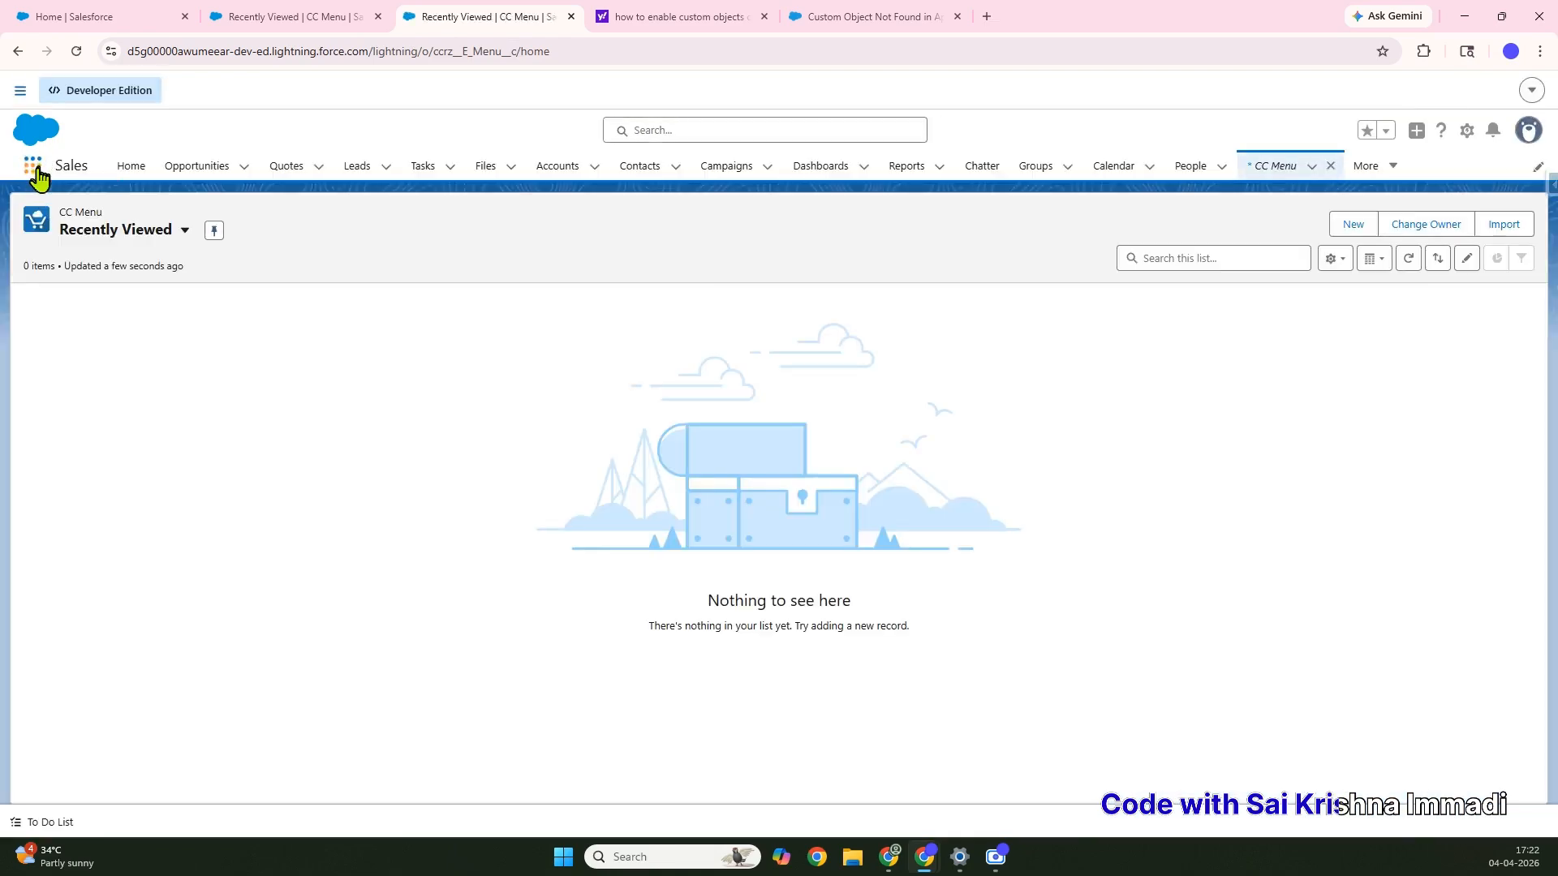
pyautogui.click(32, 167)
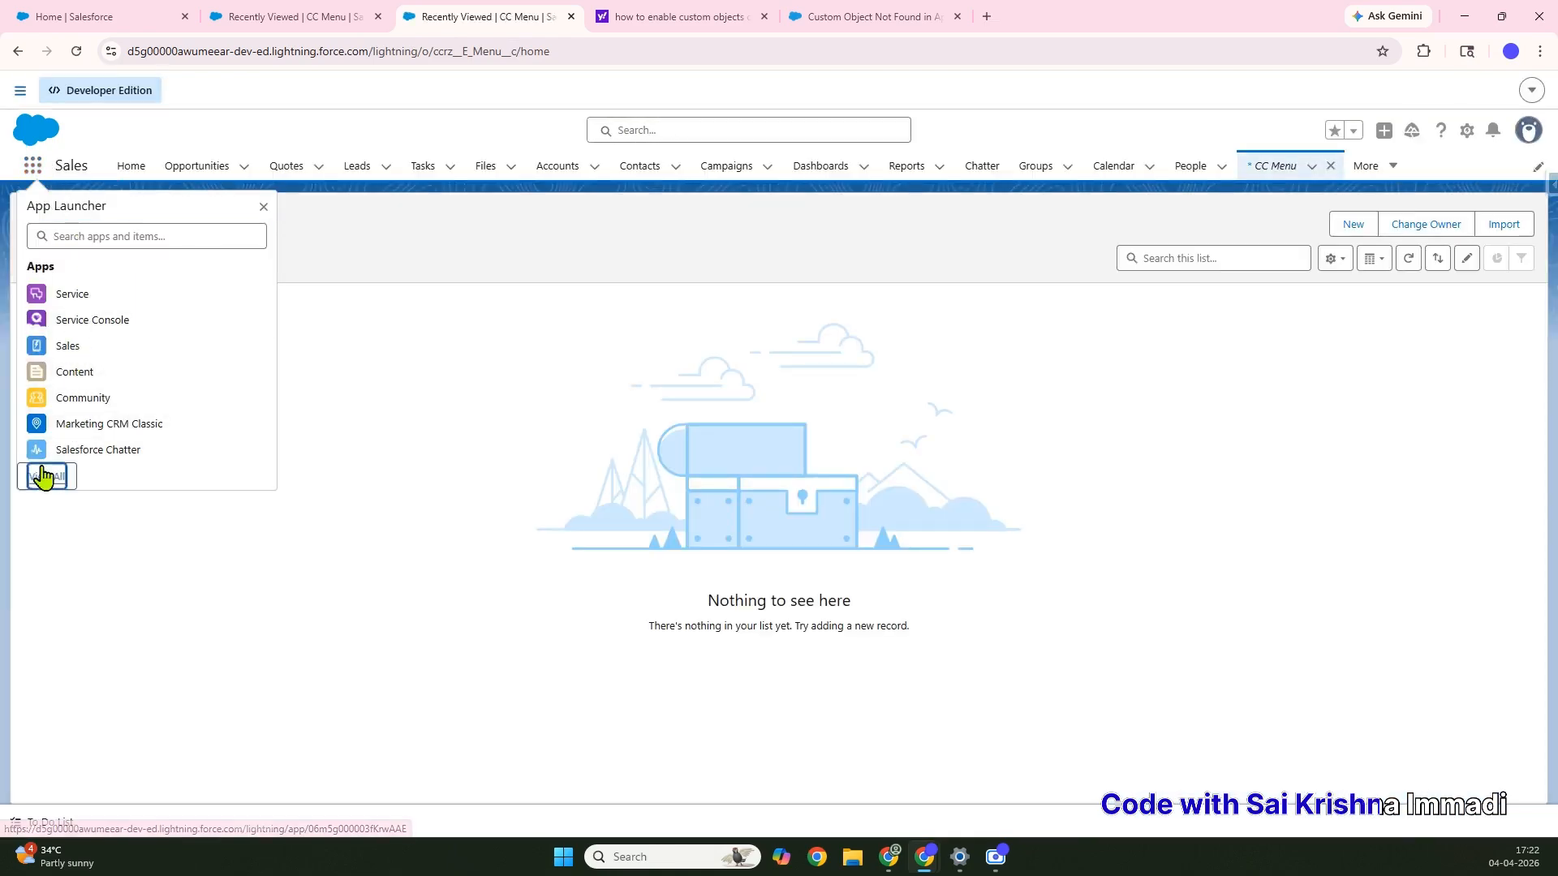
pyautogui.click(45, 476)
pyautogui.scroll(-20, 313, 549)
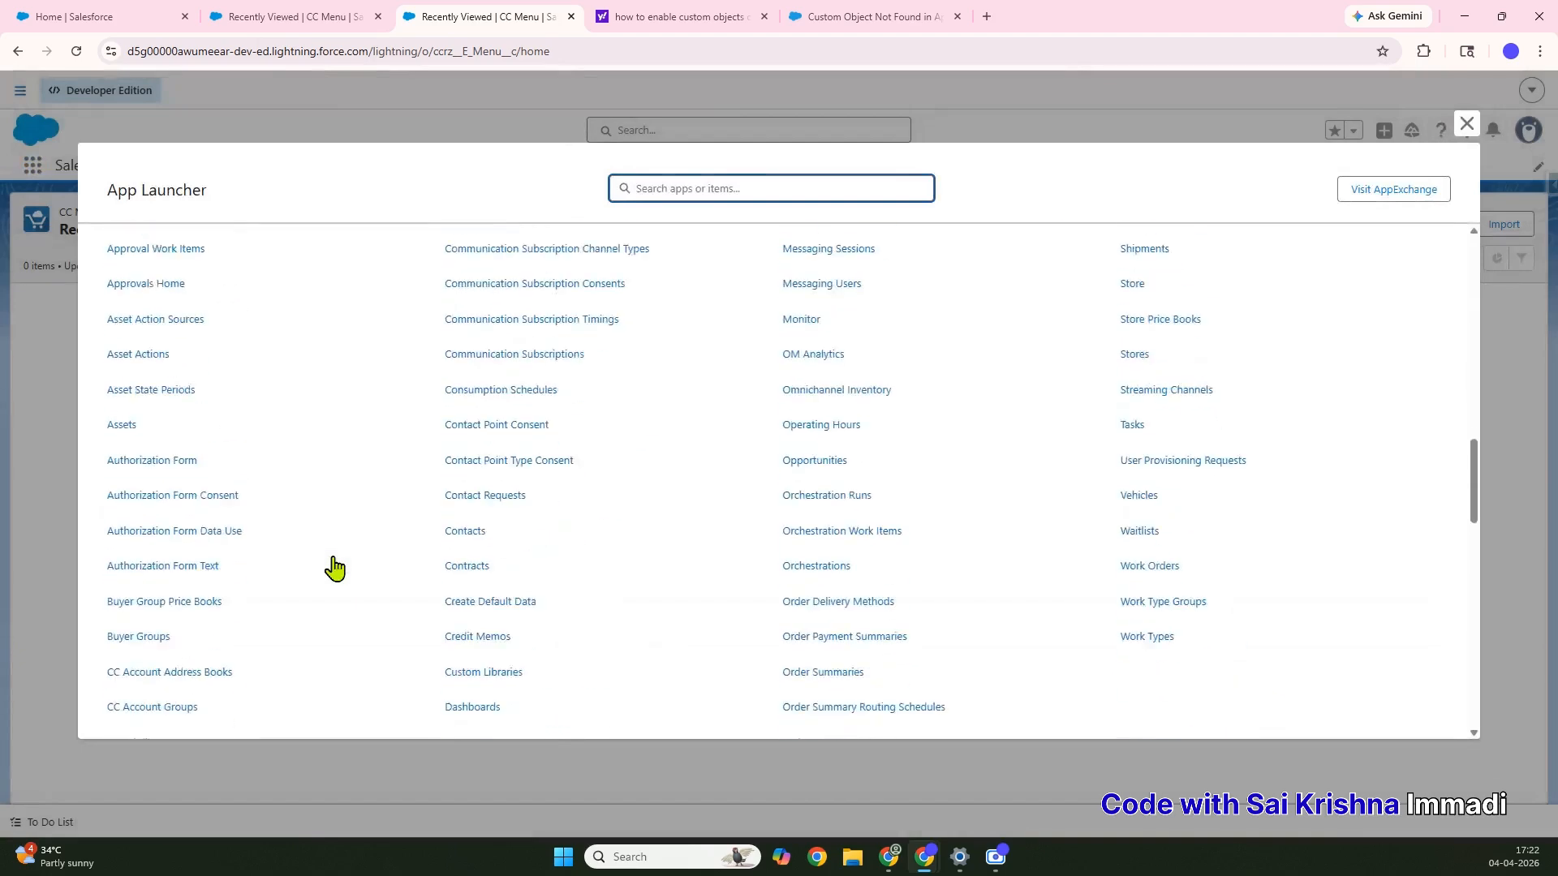
pyautogui.click(635, 176)
pyautogui.write('menu')
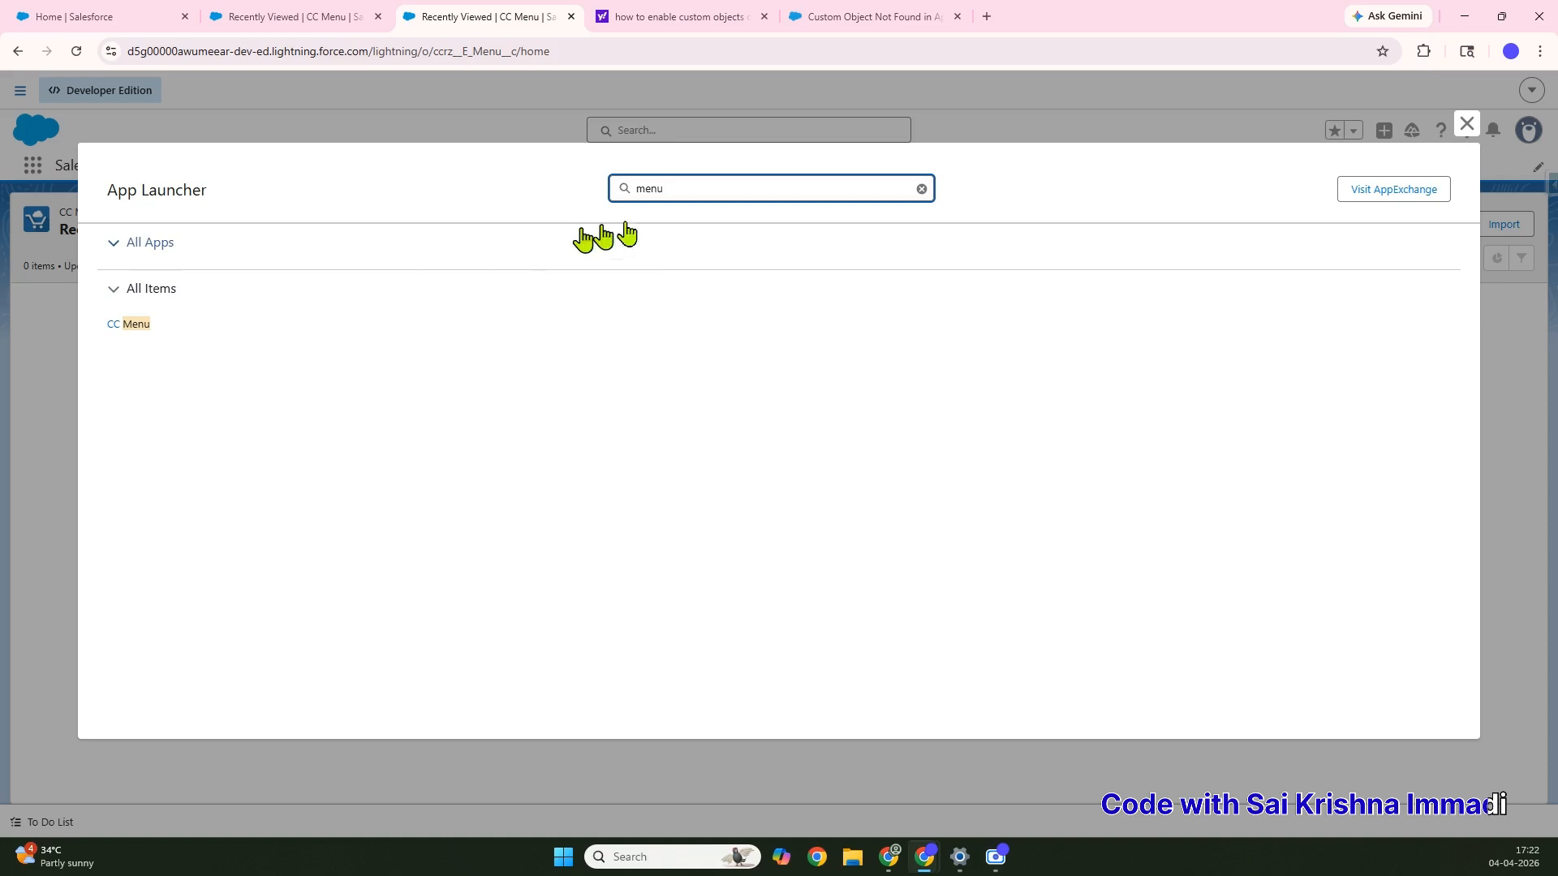
# Open Salesforce Setup in a new browser tab from the gear menu
pyautogui.click(1467, 125)
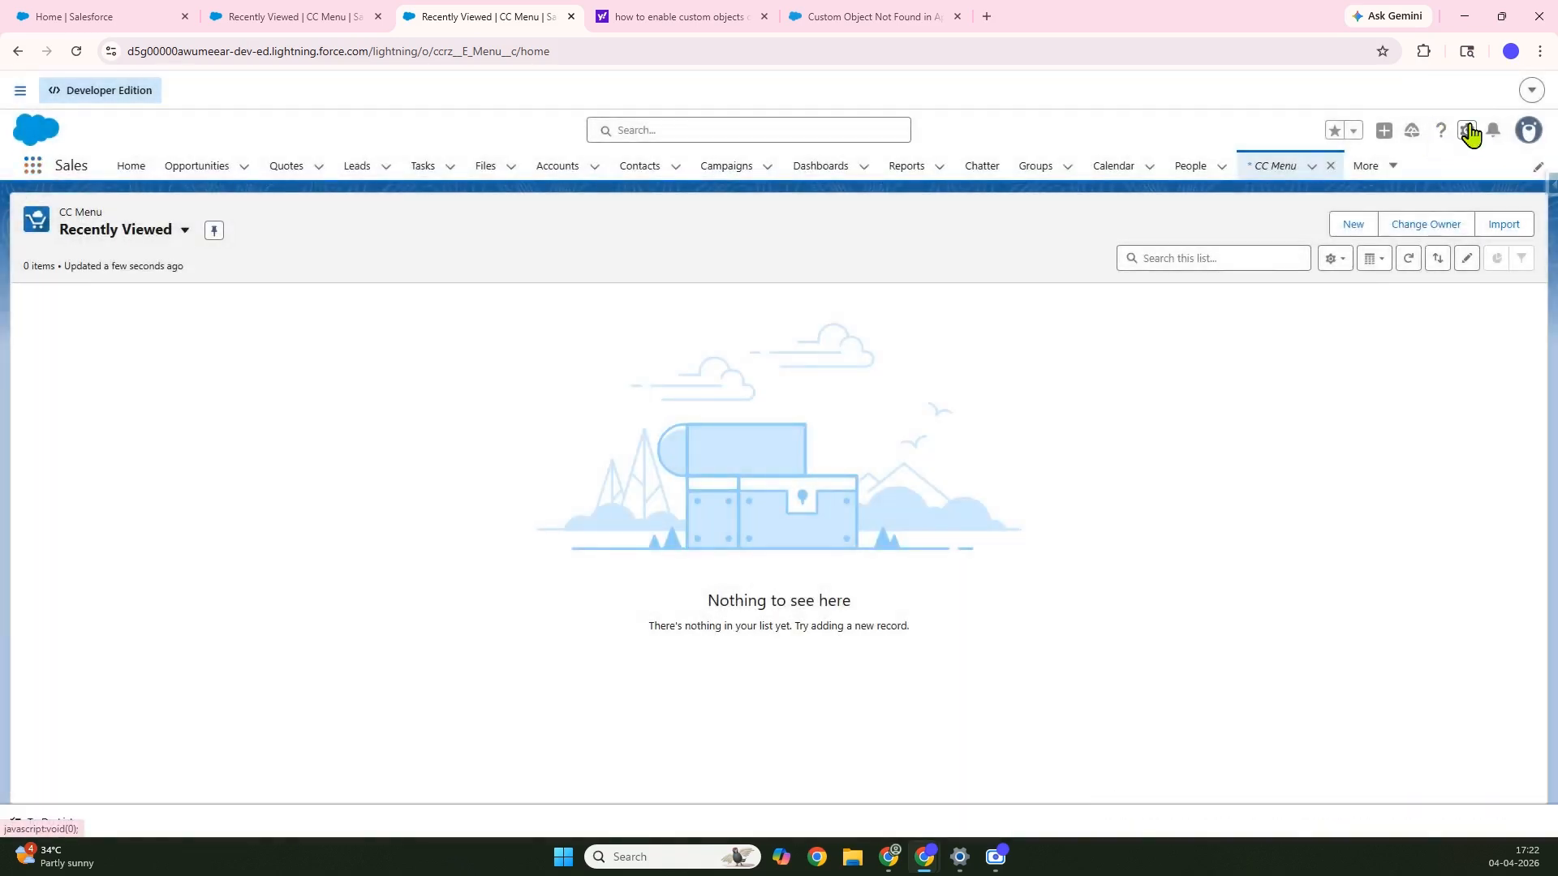
pyautogui.click(1467, 131)
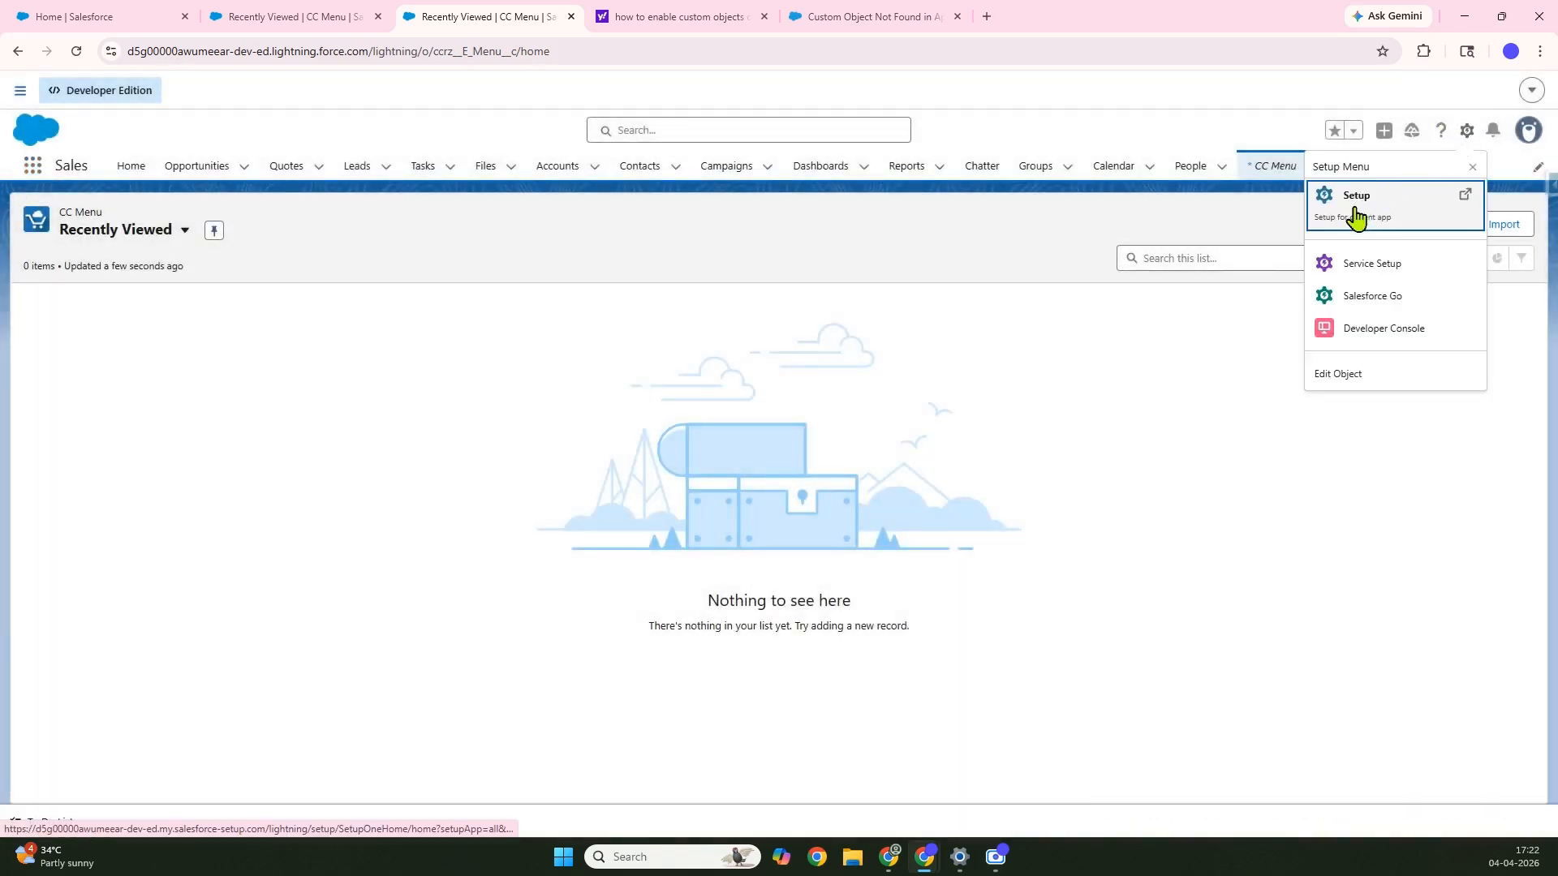
pyautogui.click(1355, 218)
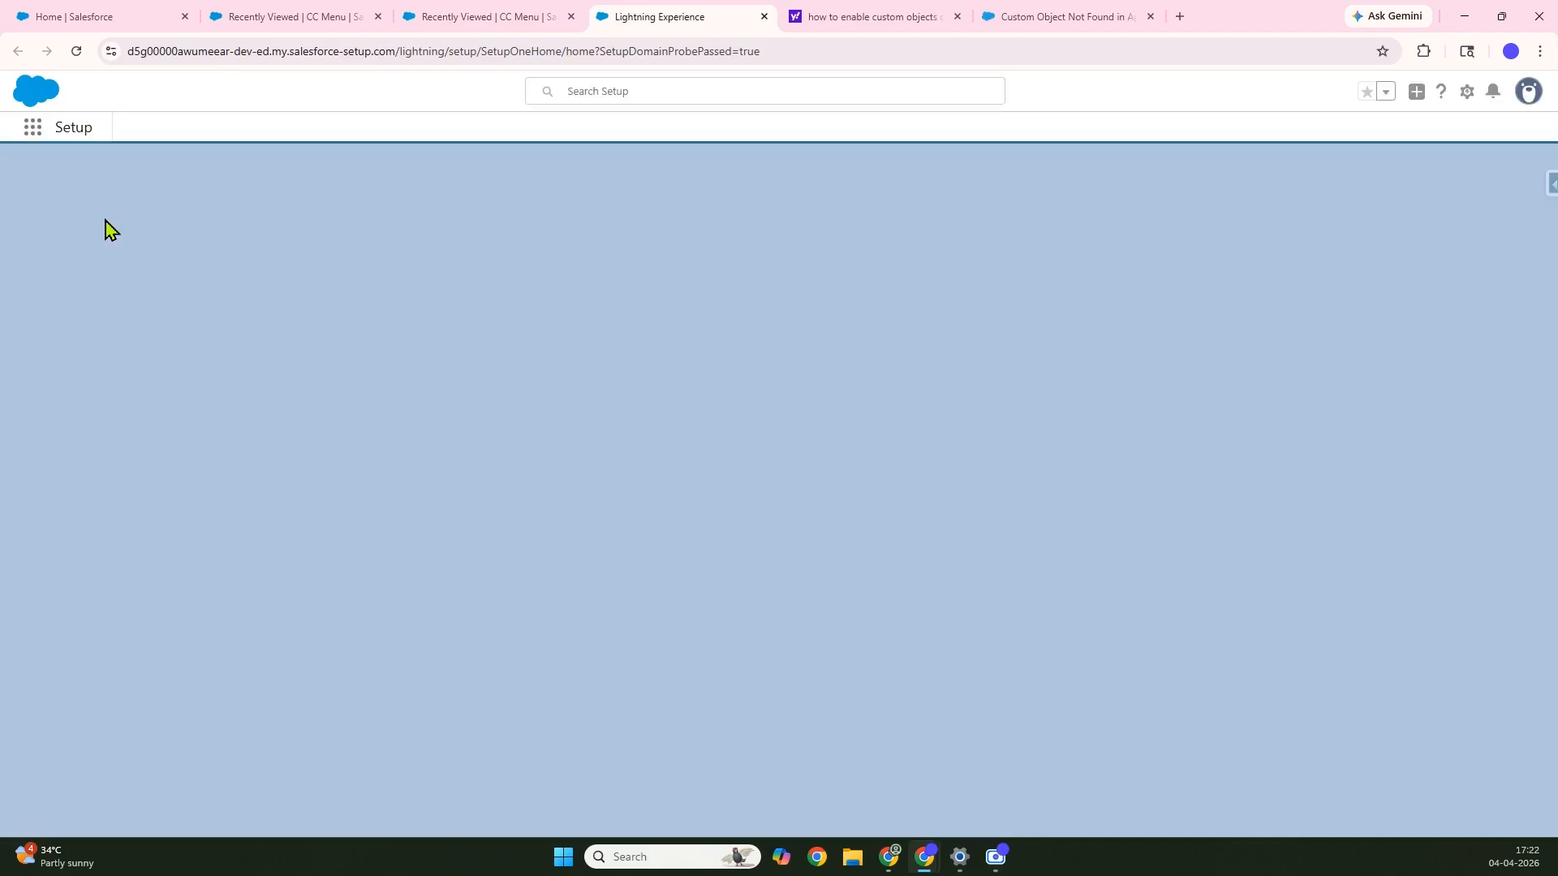
# Create a new custom object tab for Menu using the Computer tab style
pyautogui.click(76, 207)
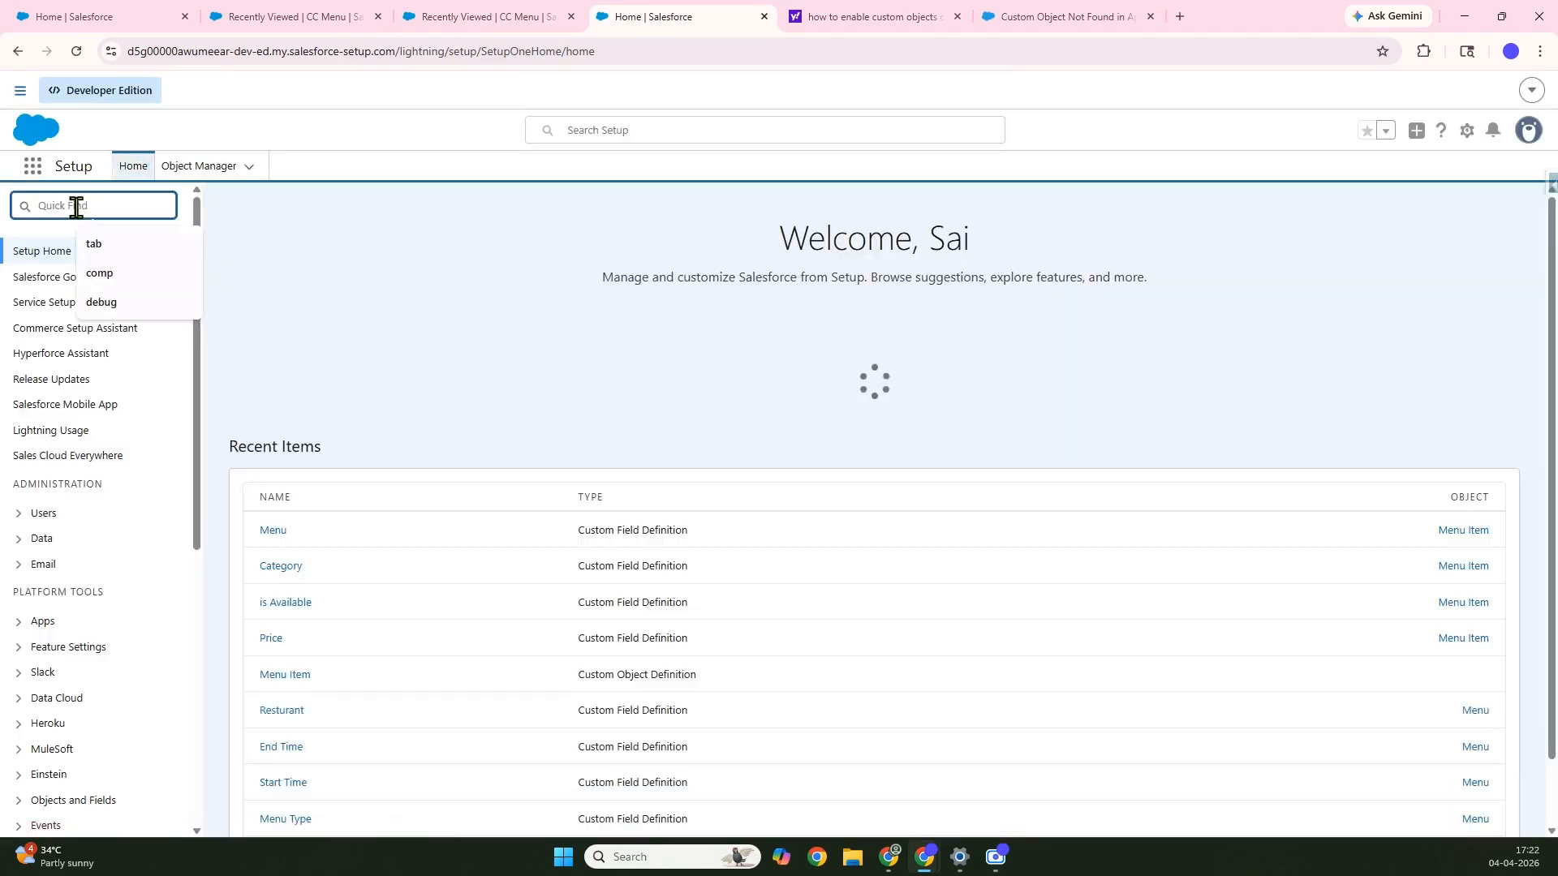
pyautogui.write('tab')
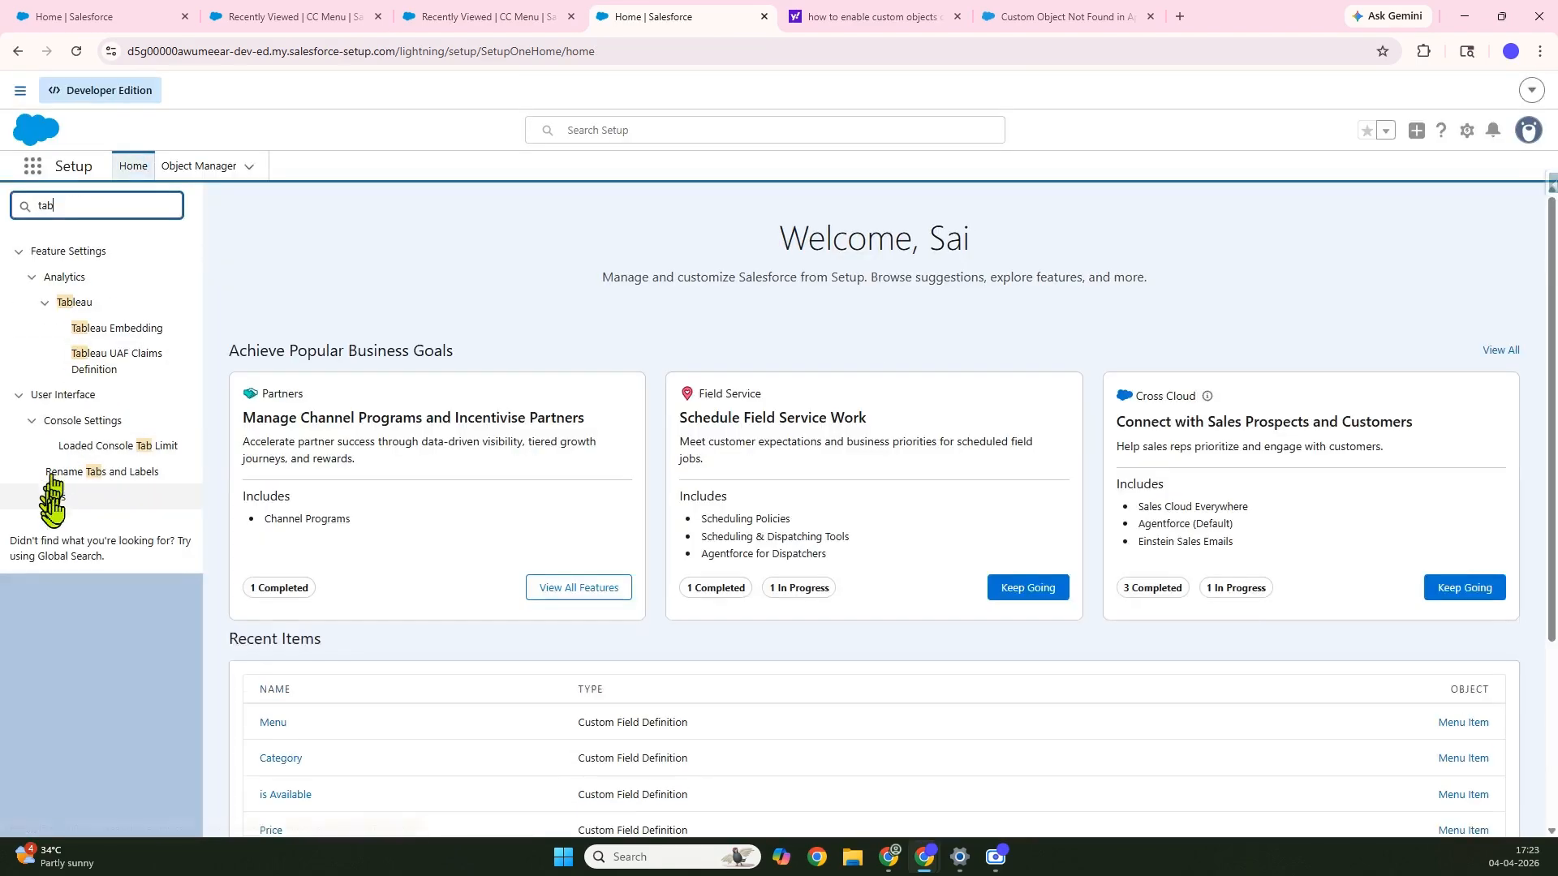
pyautogui.click(54, 499)
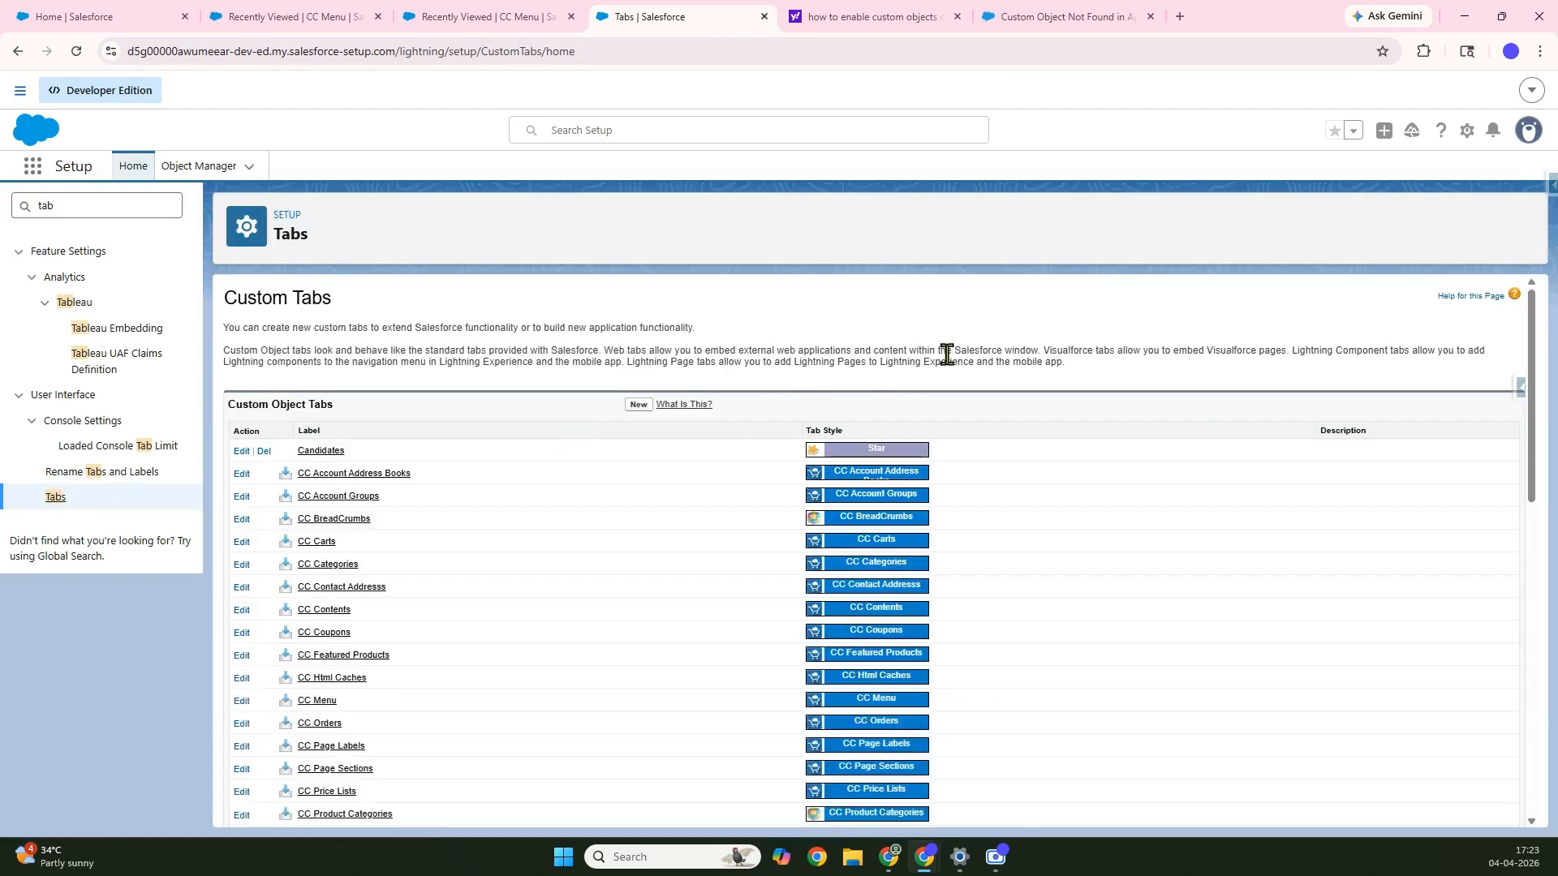
pyautogui.click(638, 406)
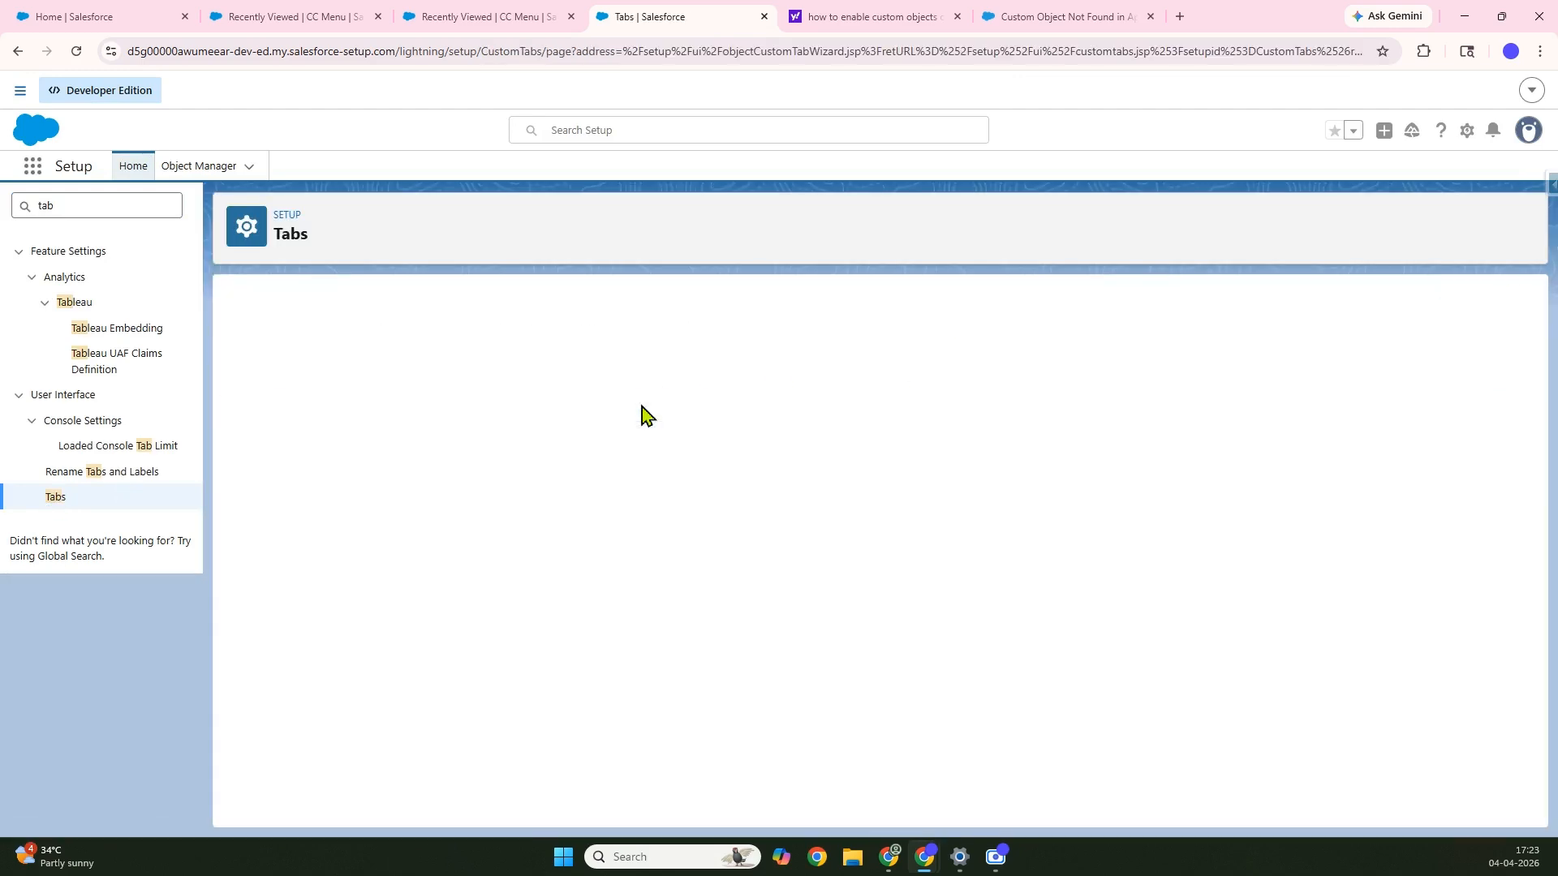
pyautogui.click(562, 447)
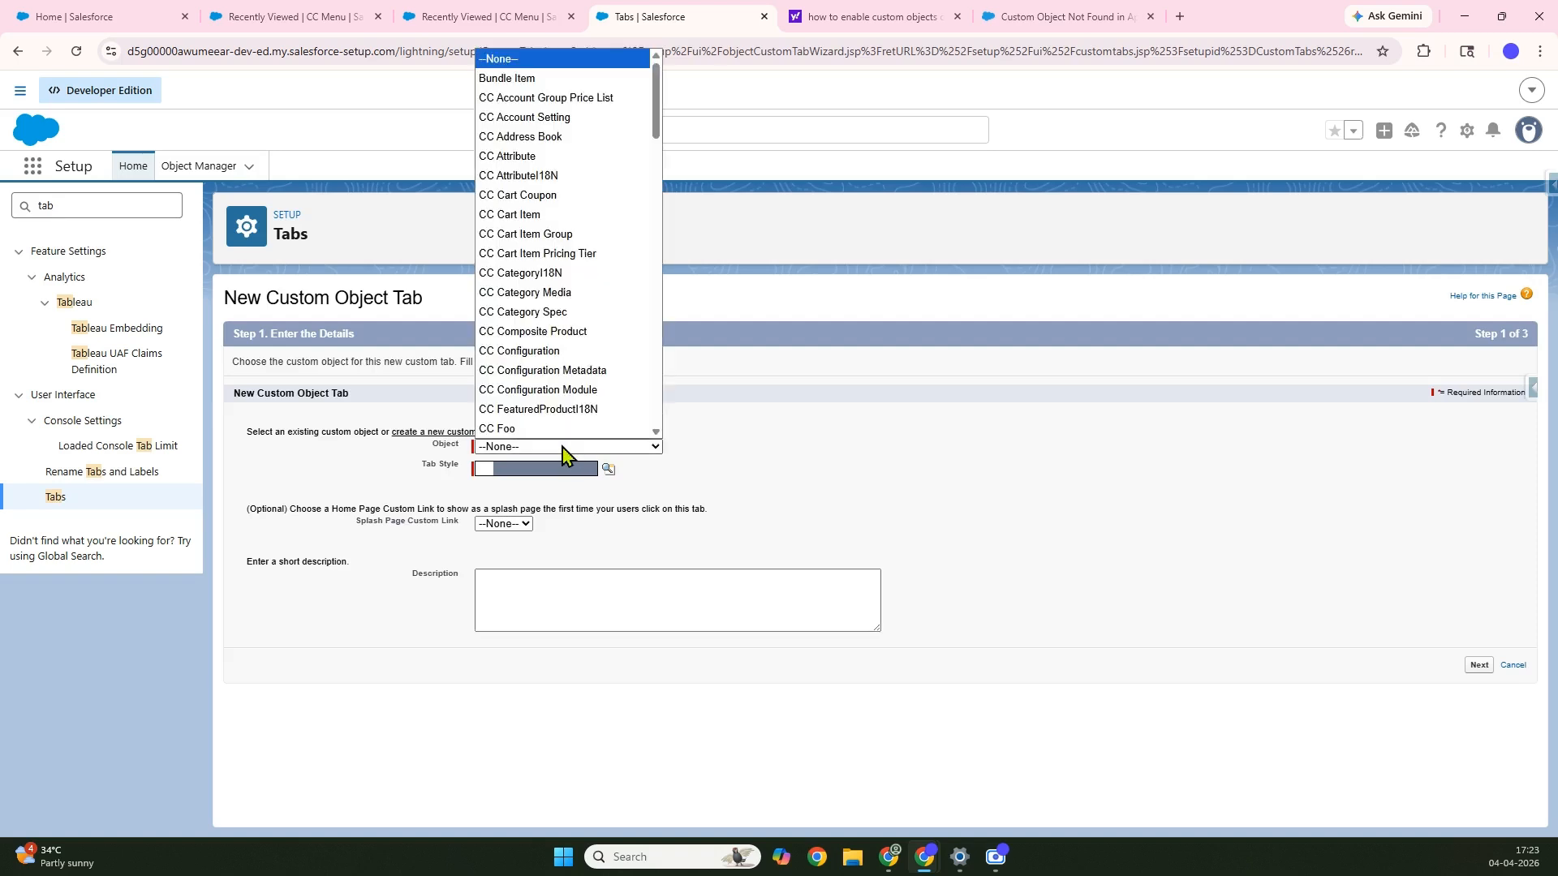
pyautogui.write('menu')
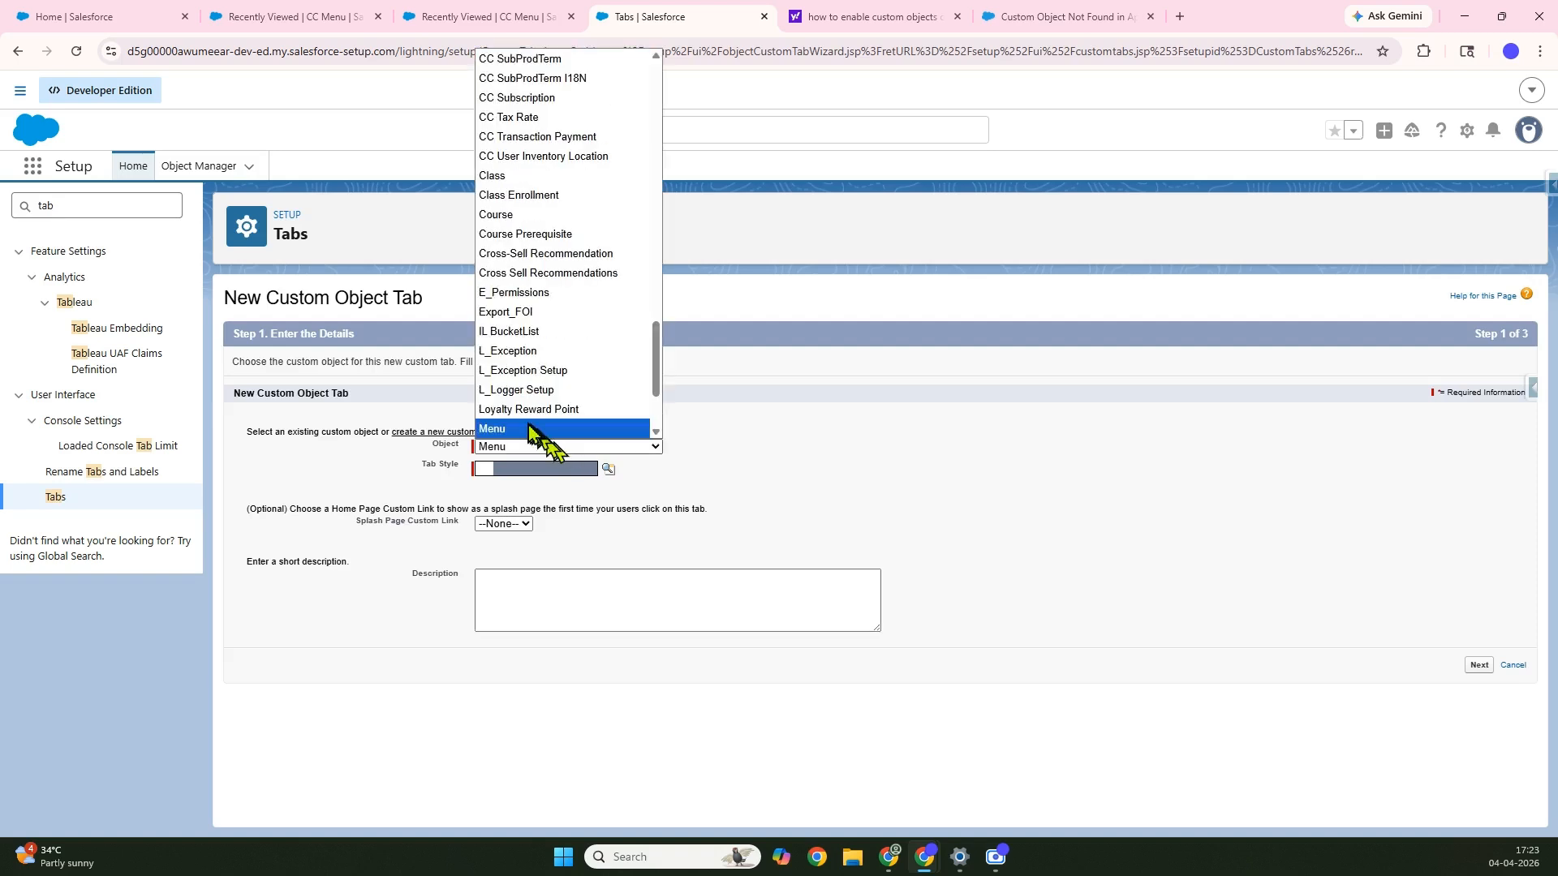
pyautogui.click(528, 428)
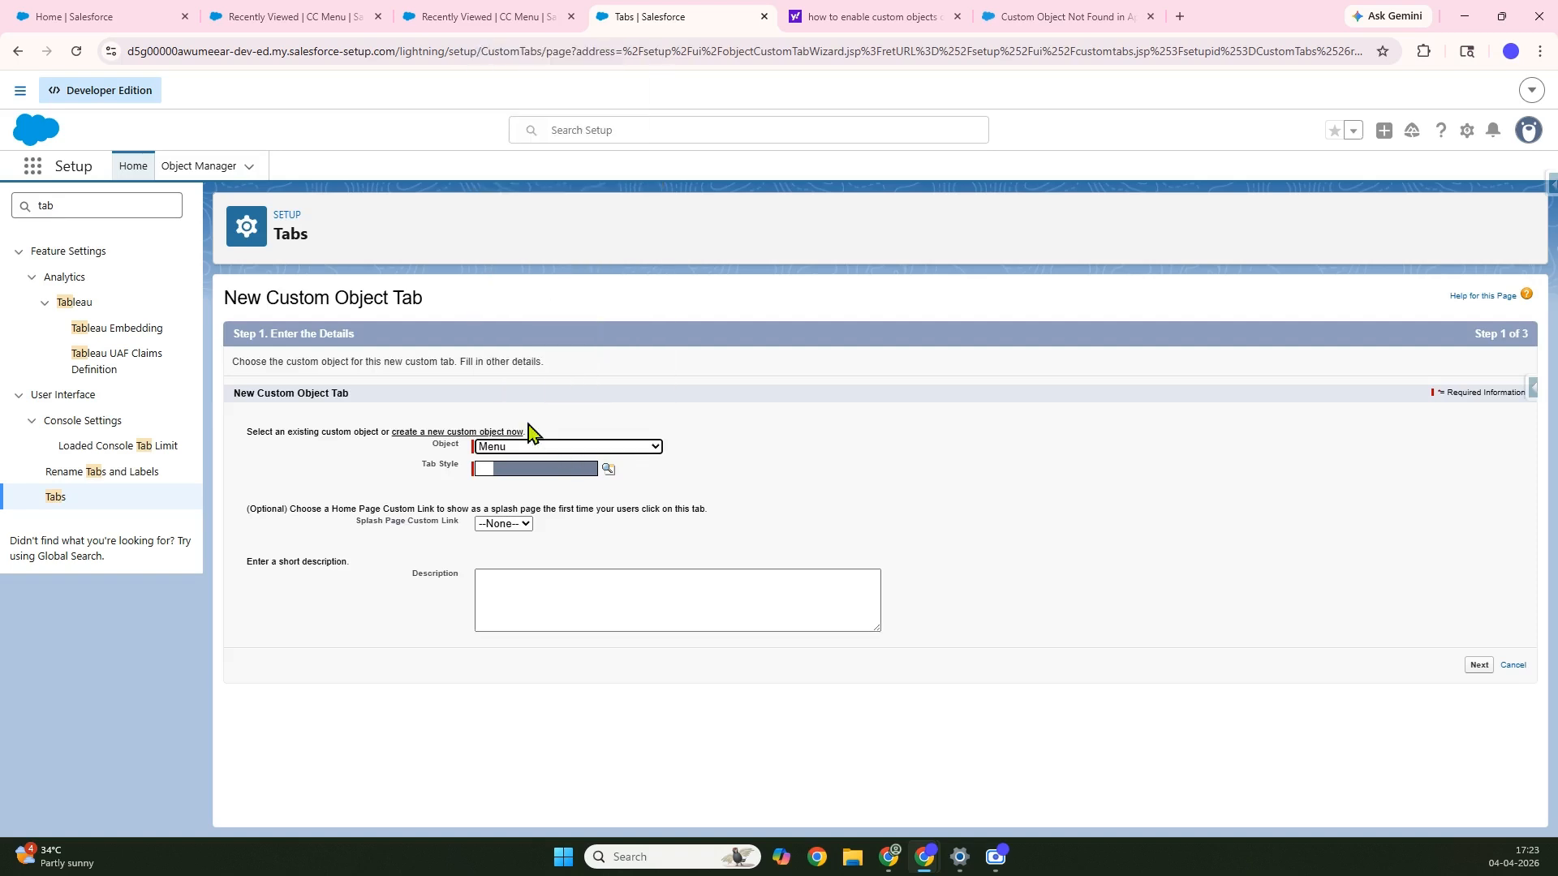
pyautogui.click(607, 470)
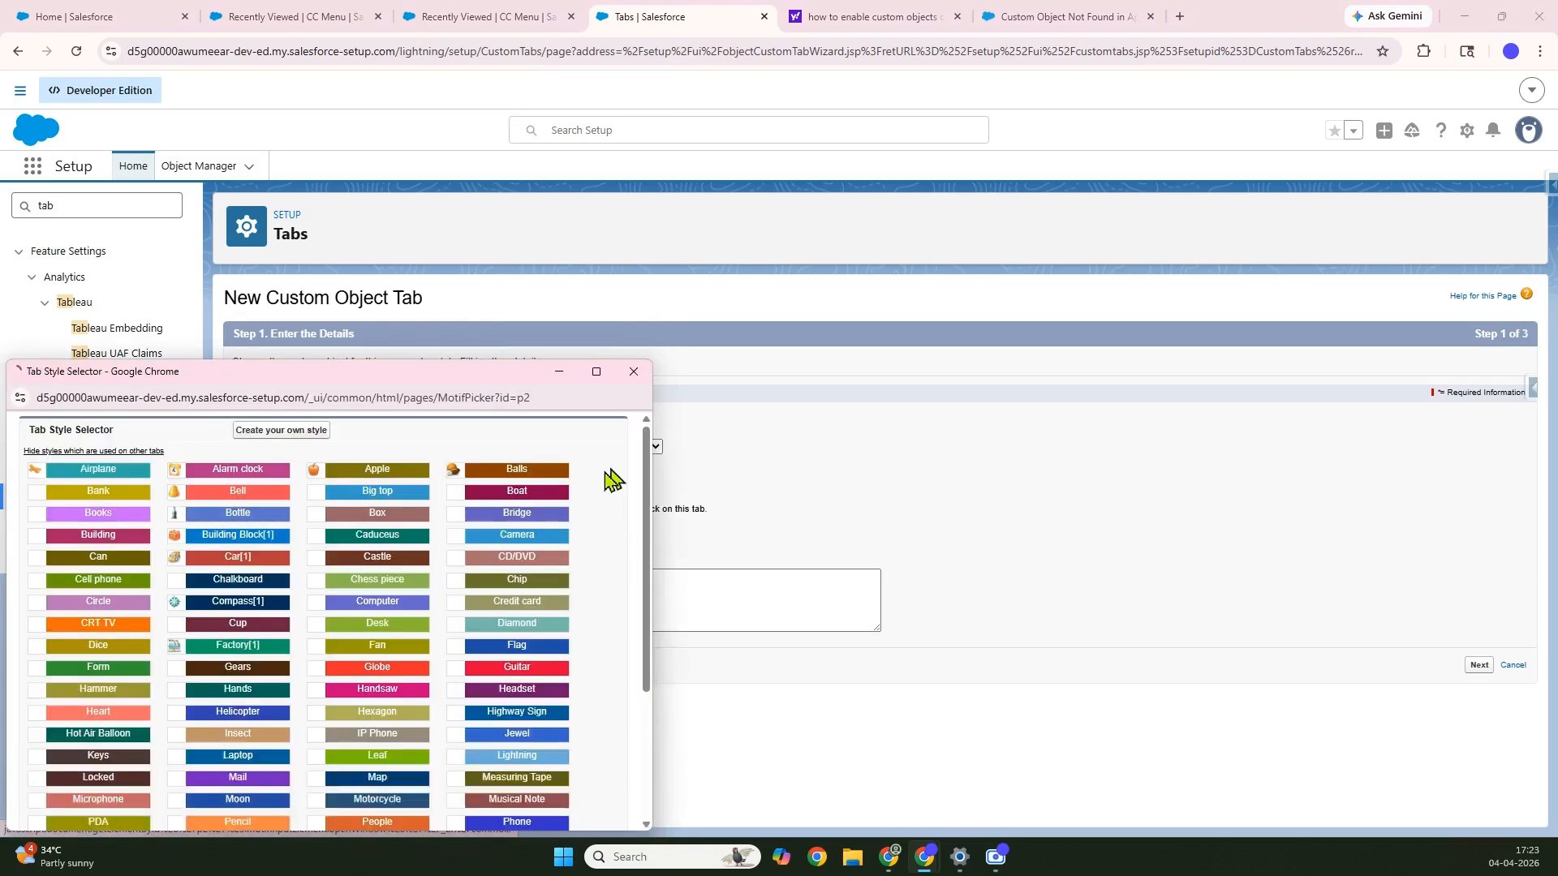
pyautogui.click(375, 602)
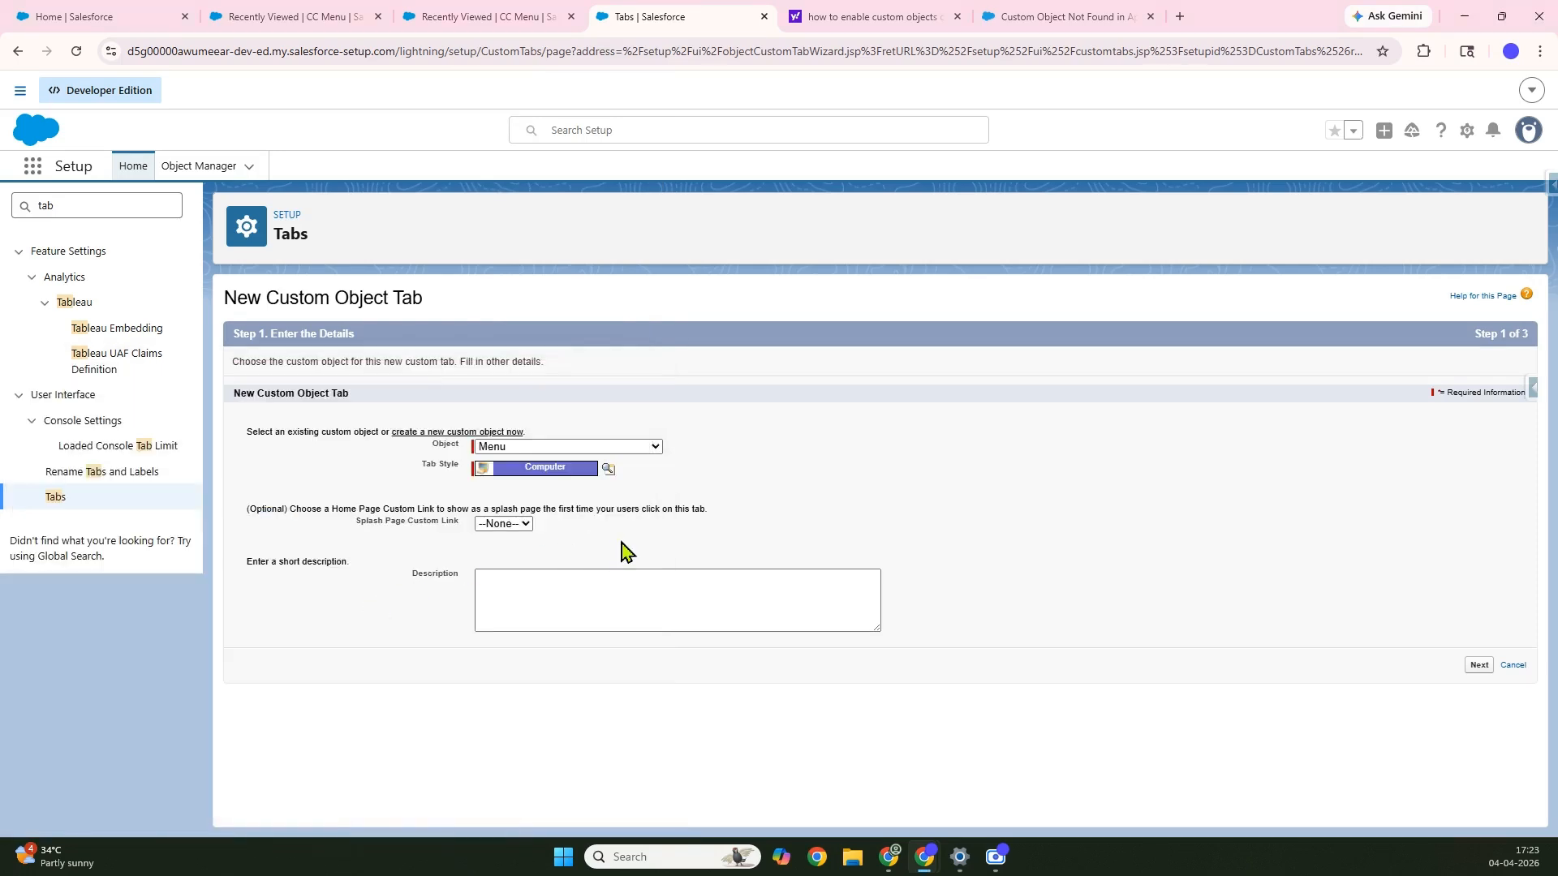
# Keep the tab Default On for all profiles, include it in all apps, and save
pyautogui.click(1478, 665)
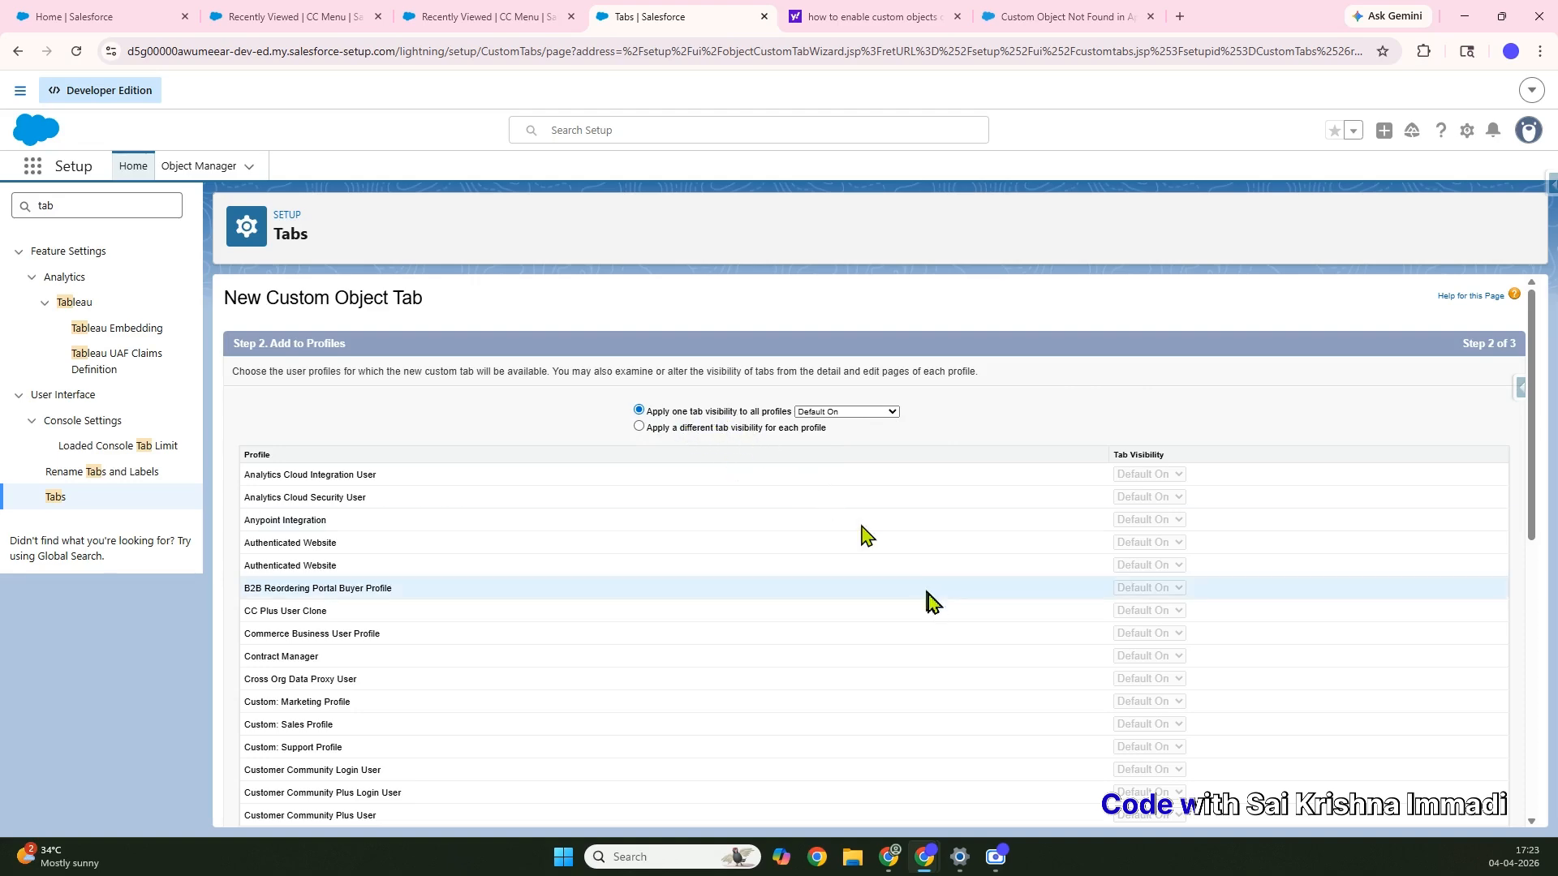
pyautogui.scroll(-7, 928, 596)
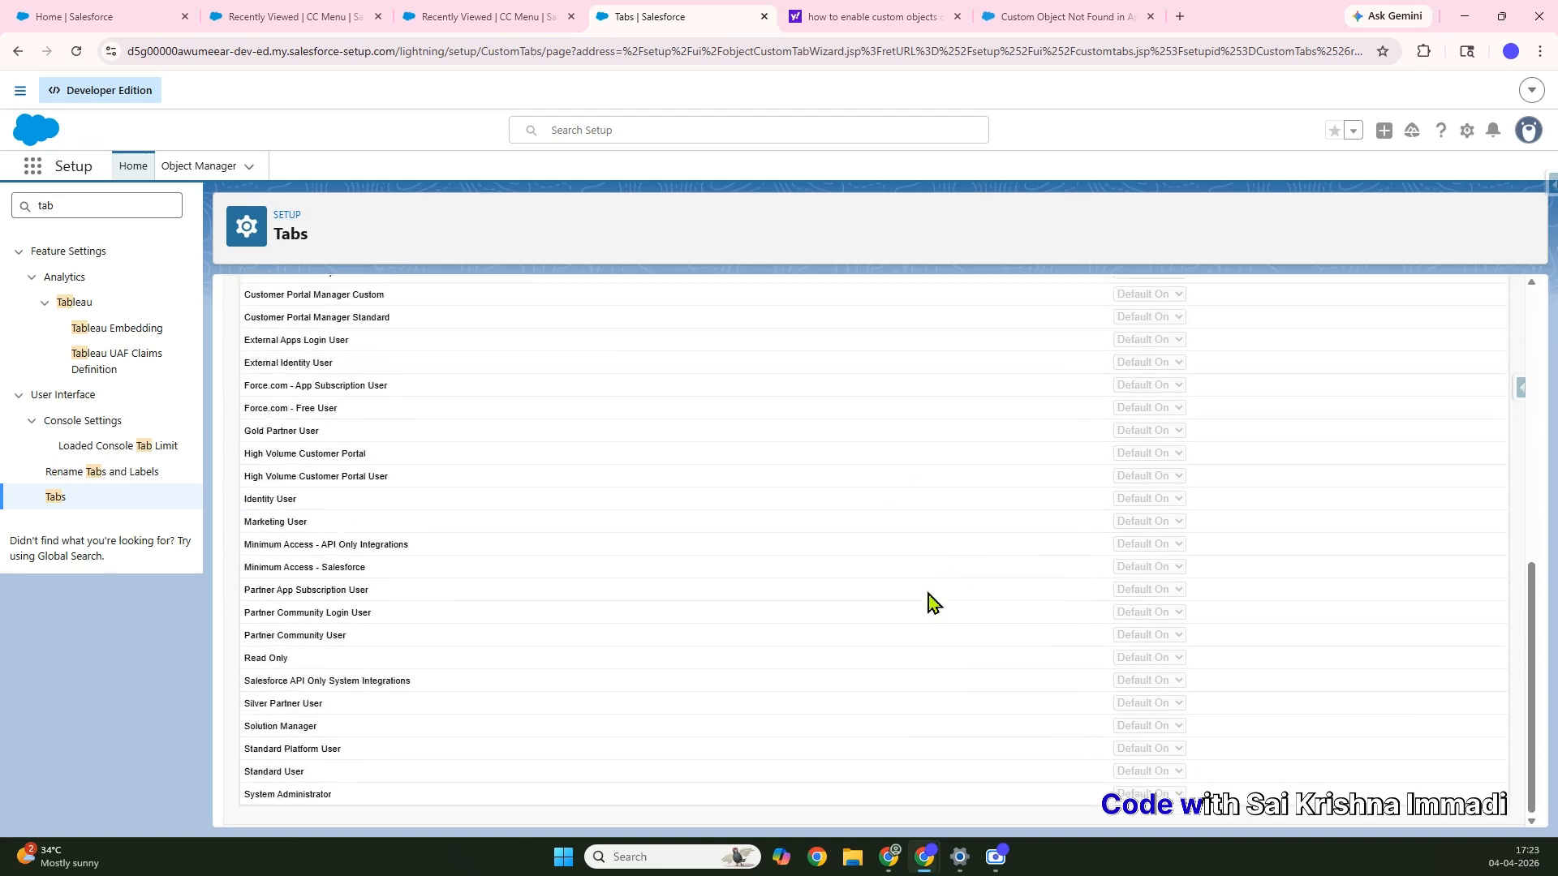
pyautogui.click(1473, 813)
pyautogui.scroll(-5, 1497, 587)
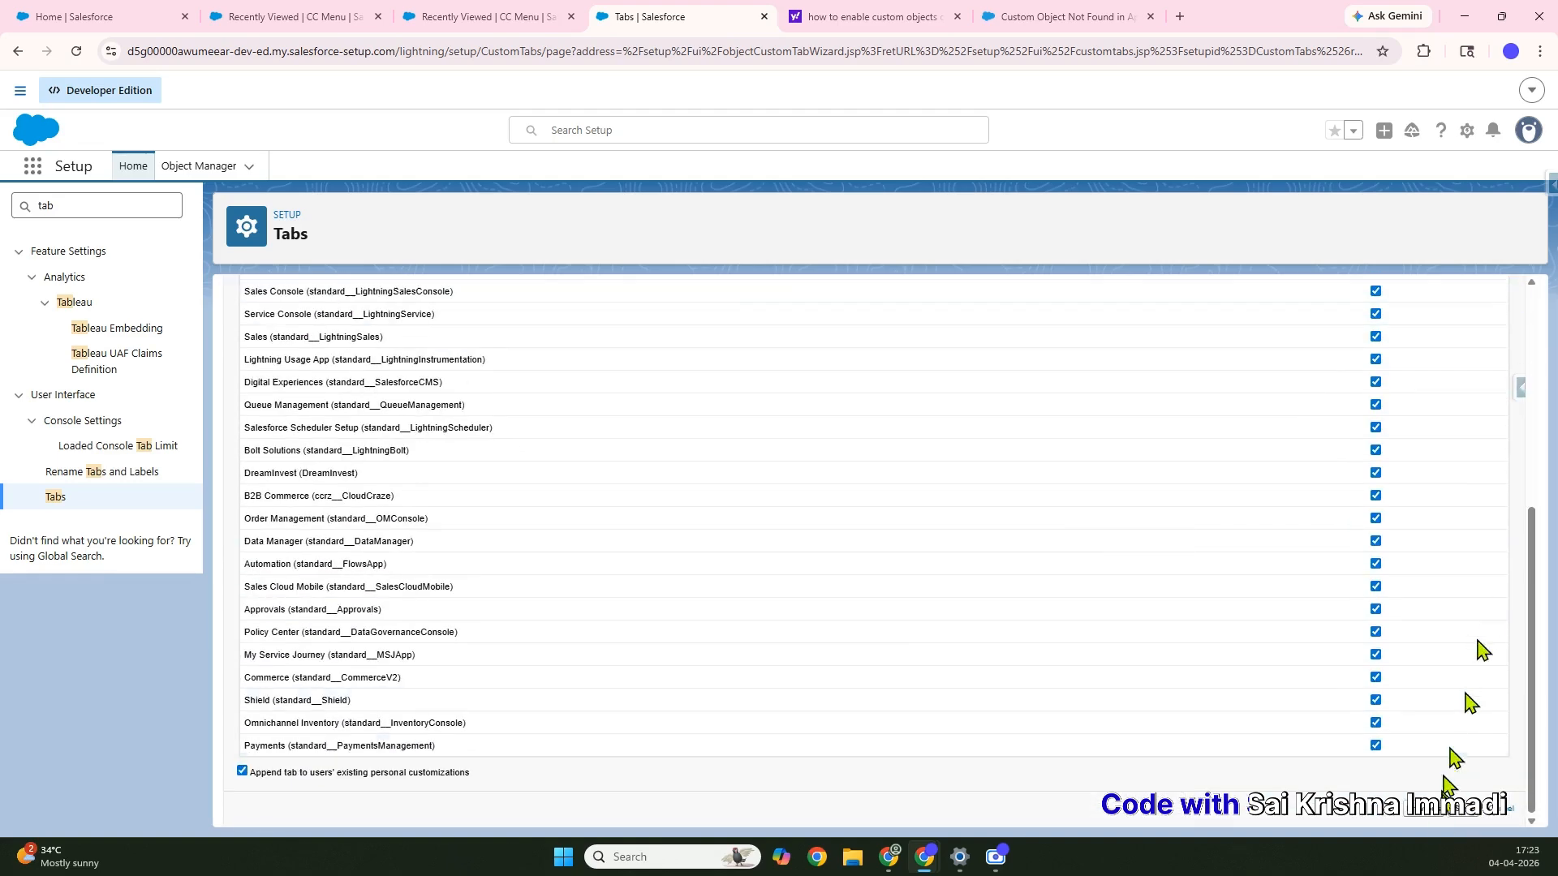
pyautogui.click(1465, 820)
pyautogui.click(75, 51)
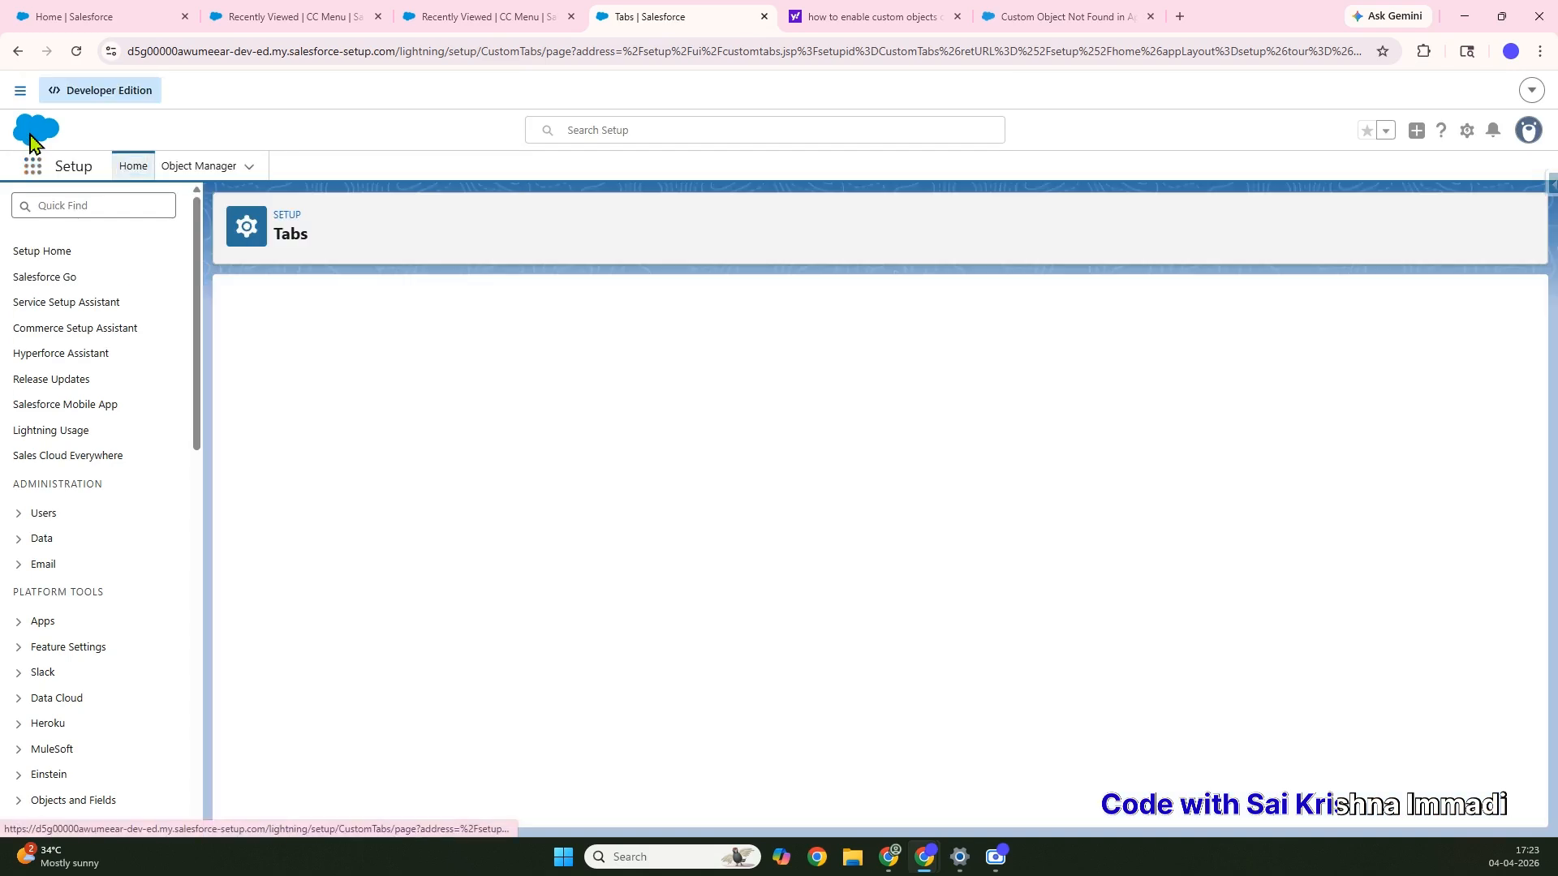
# Open the Menus list from the App Launcher, switch to the All view, and start a new Menu
pyautogui.click(33, 166)
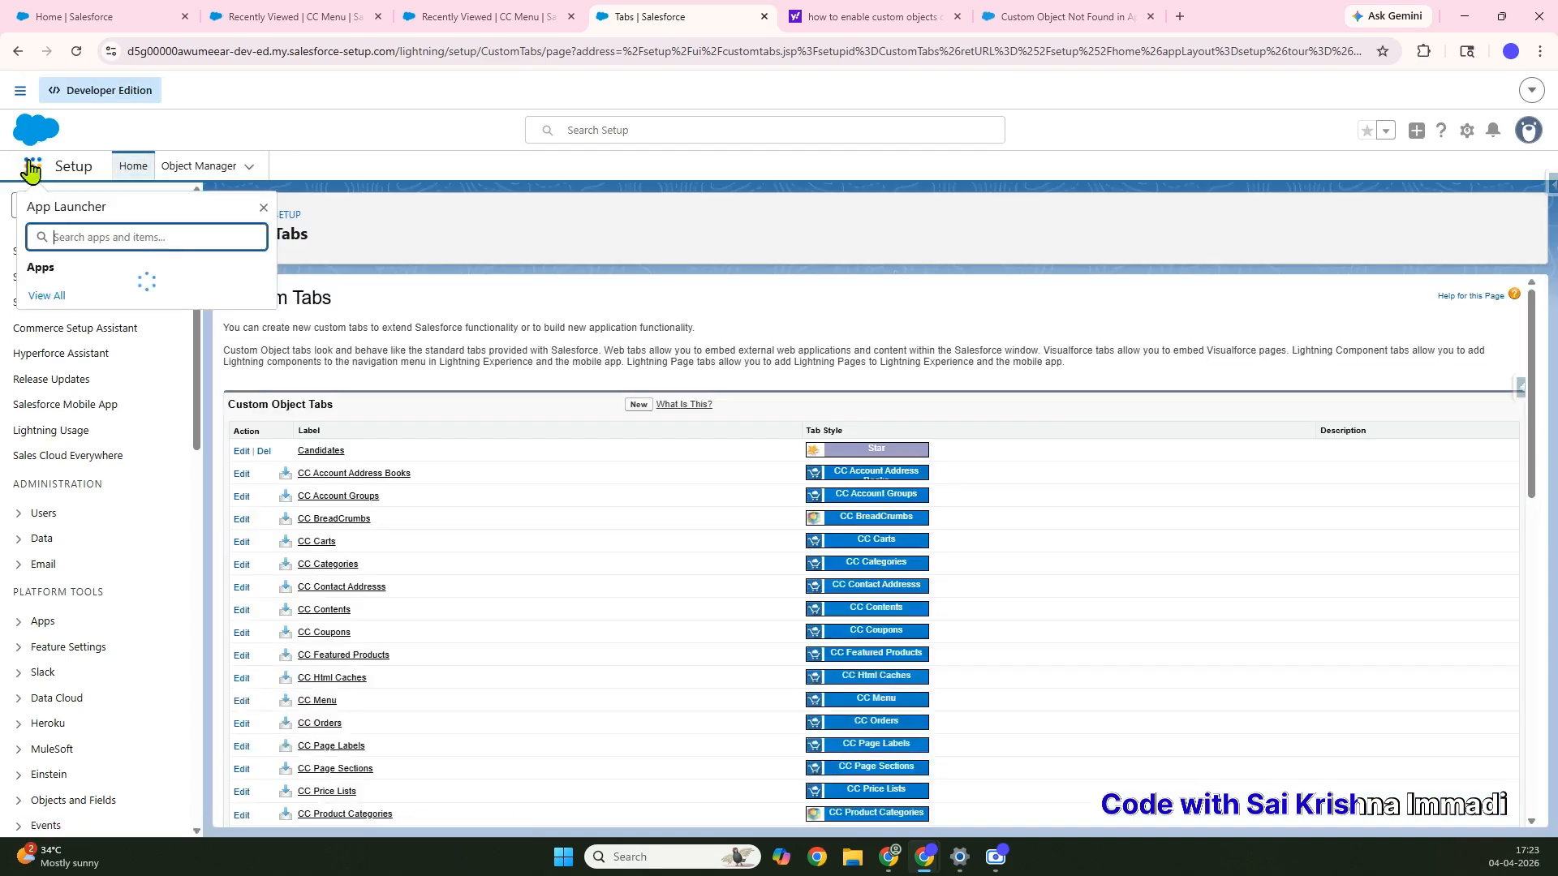
pyautogui.write('Menu')
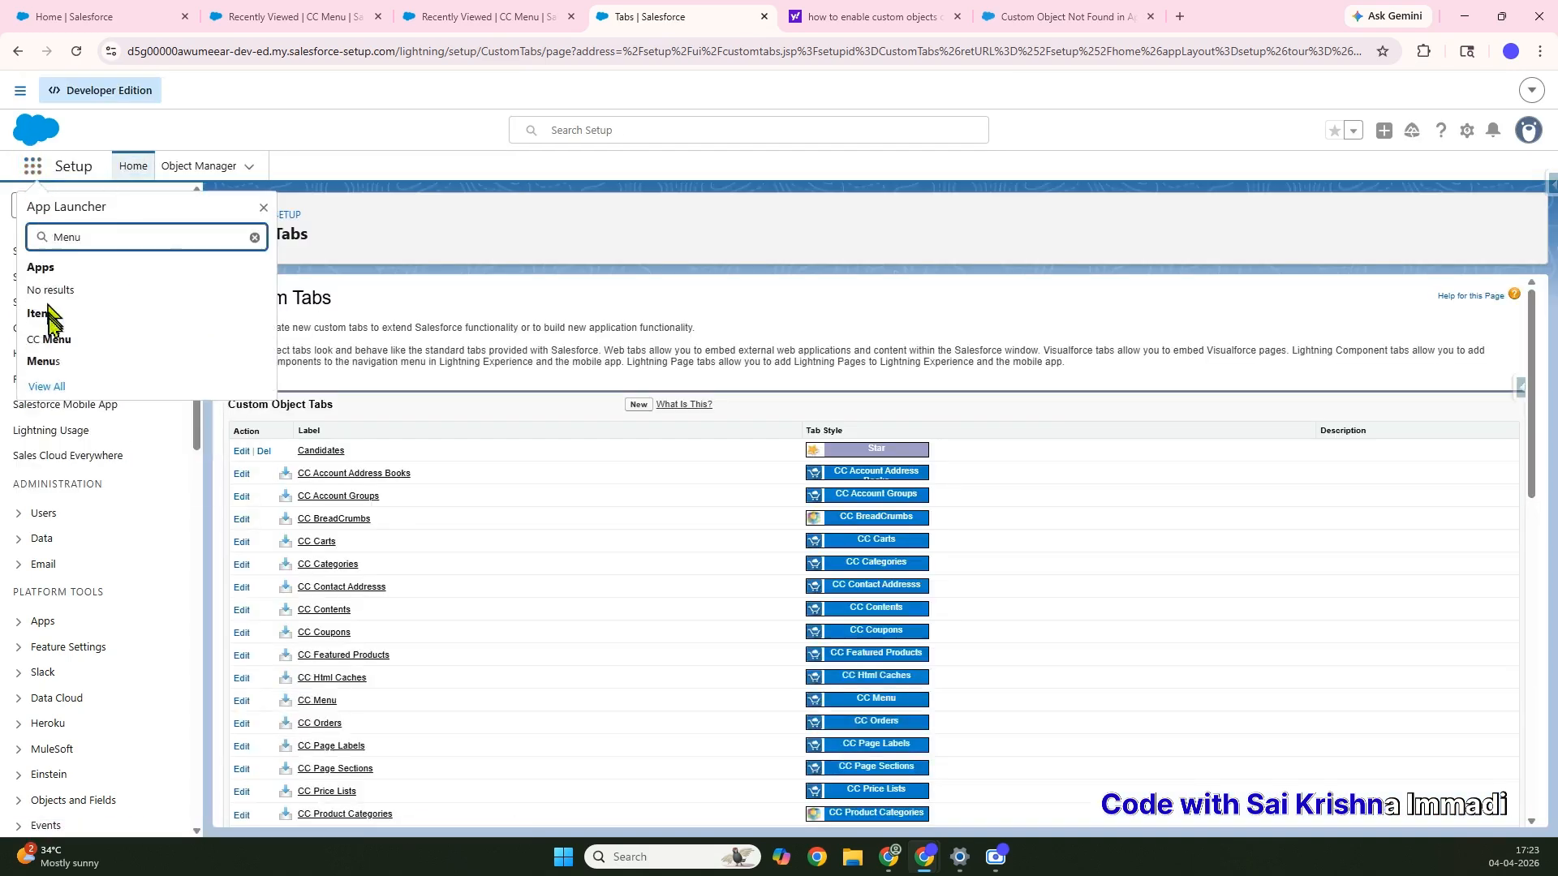
pyautogui.click(43, 363)
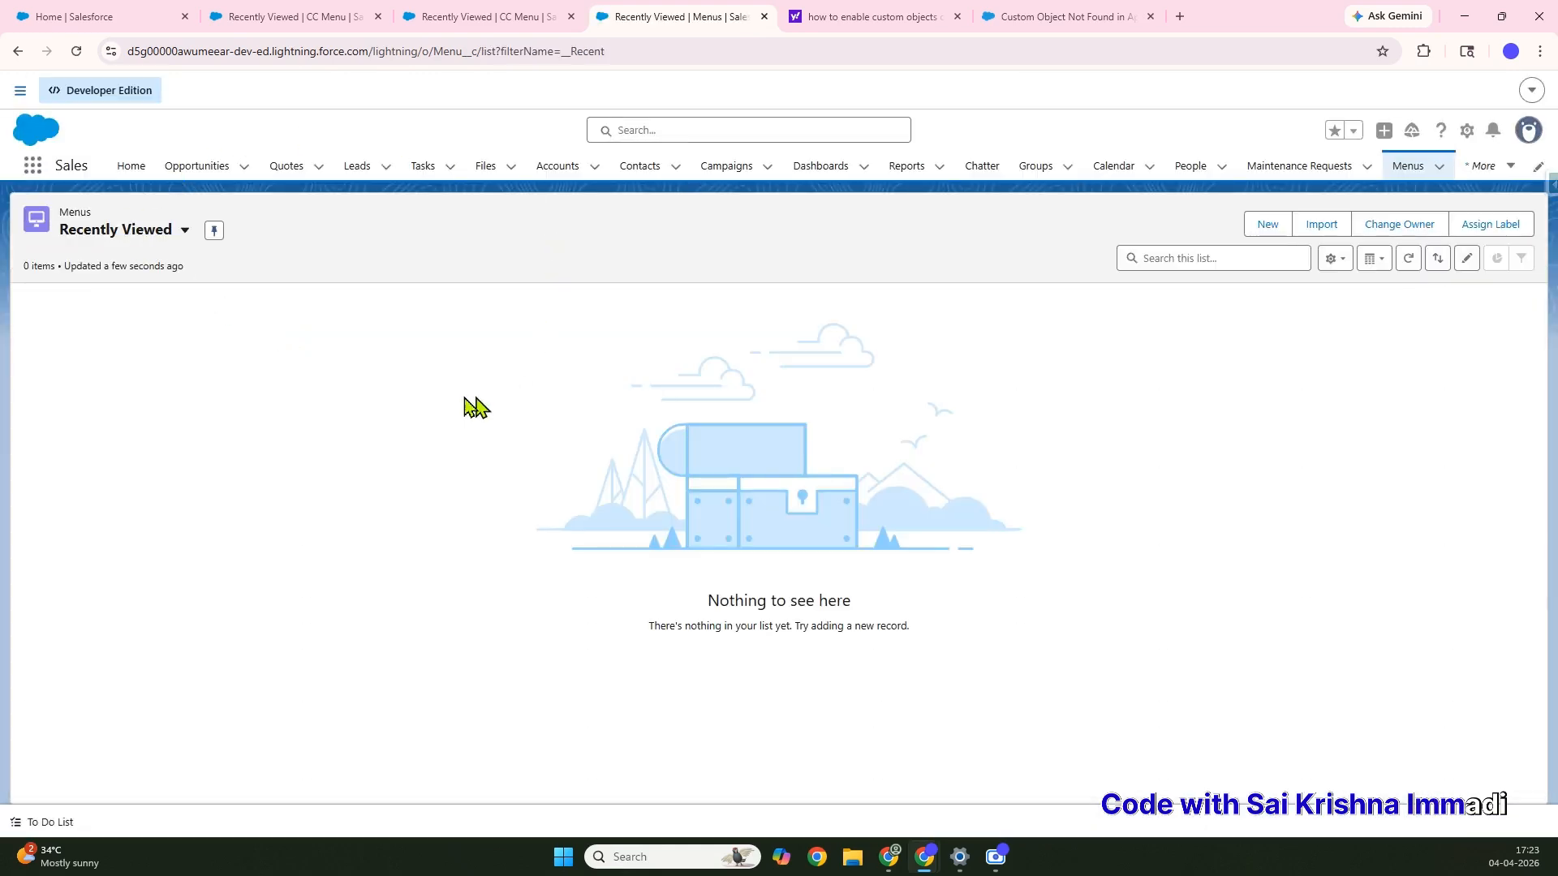
pyautogui.click(164, 244)
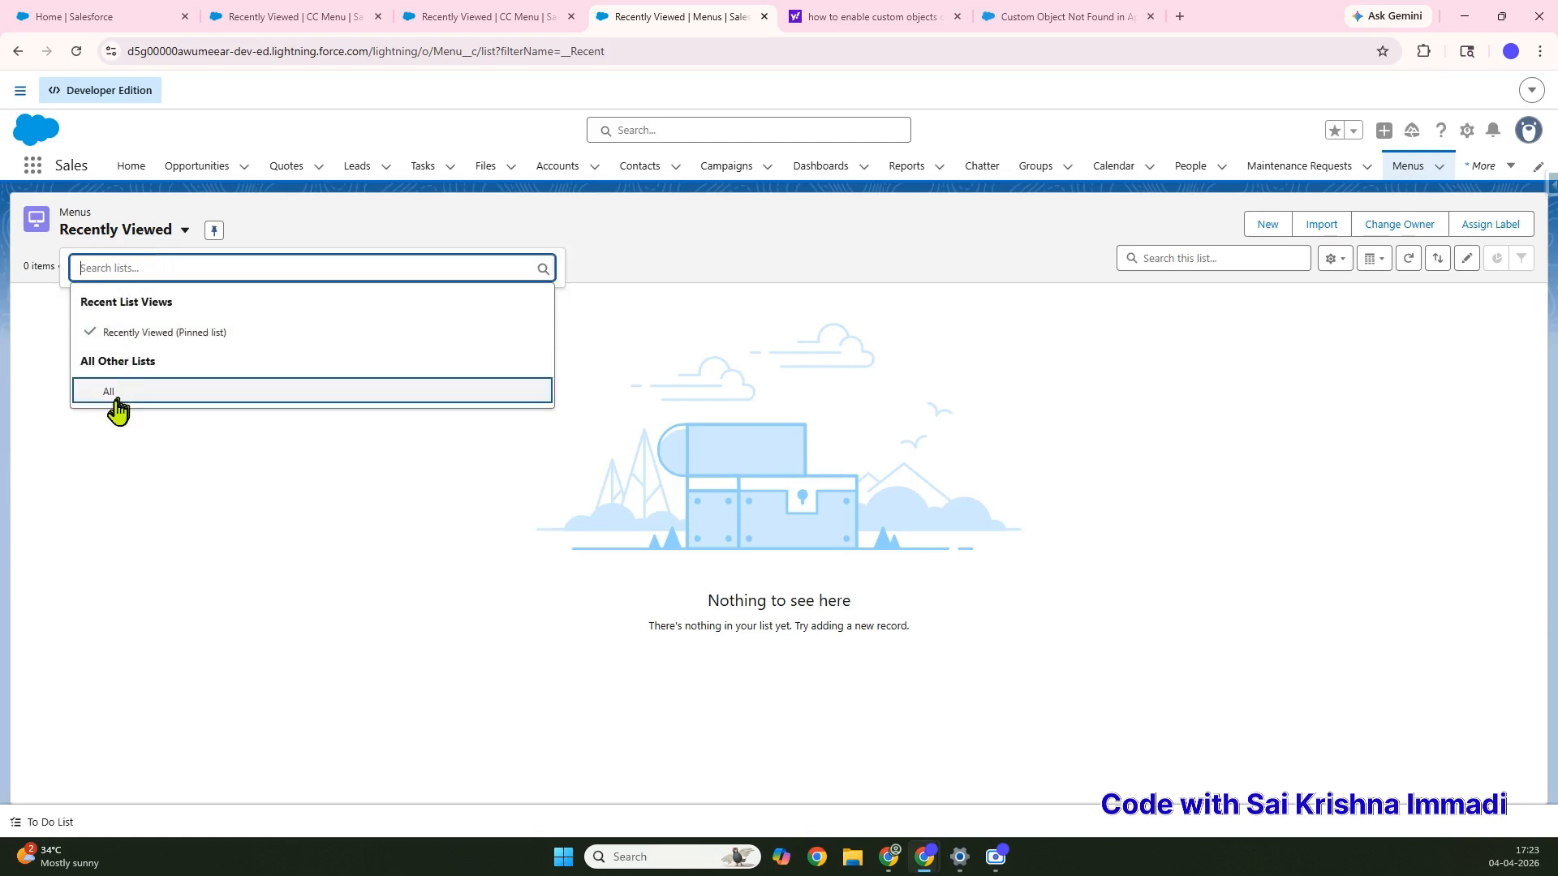
pyautogui.click(109, 389)
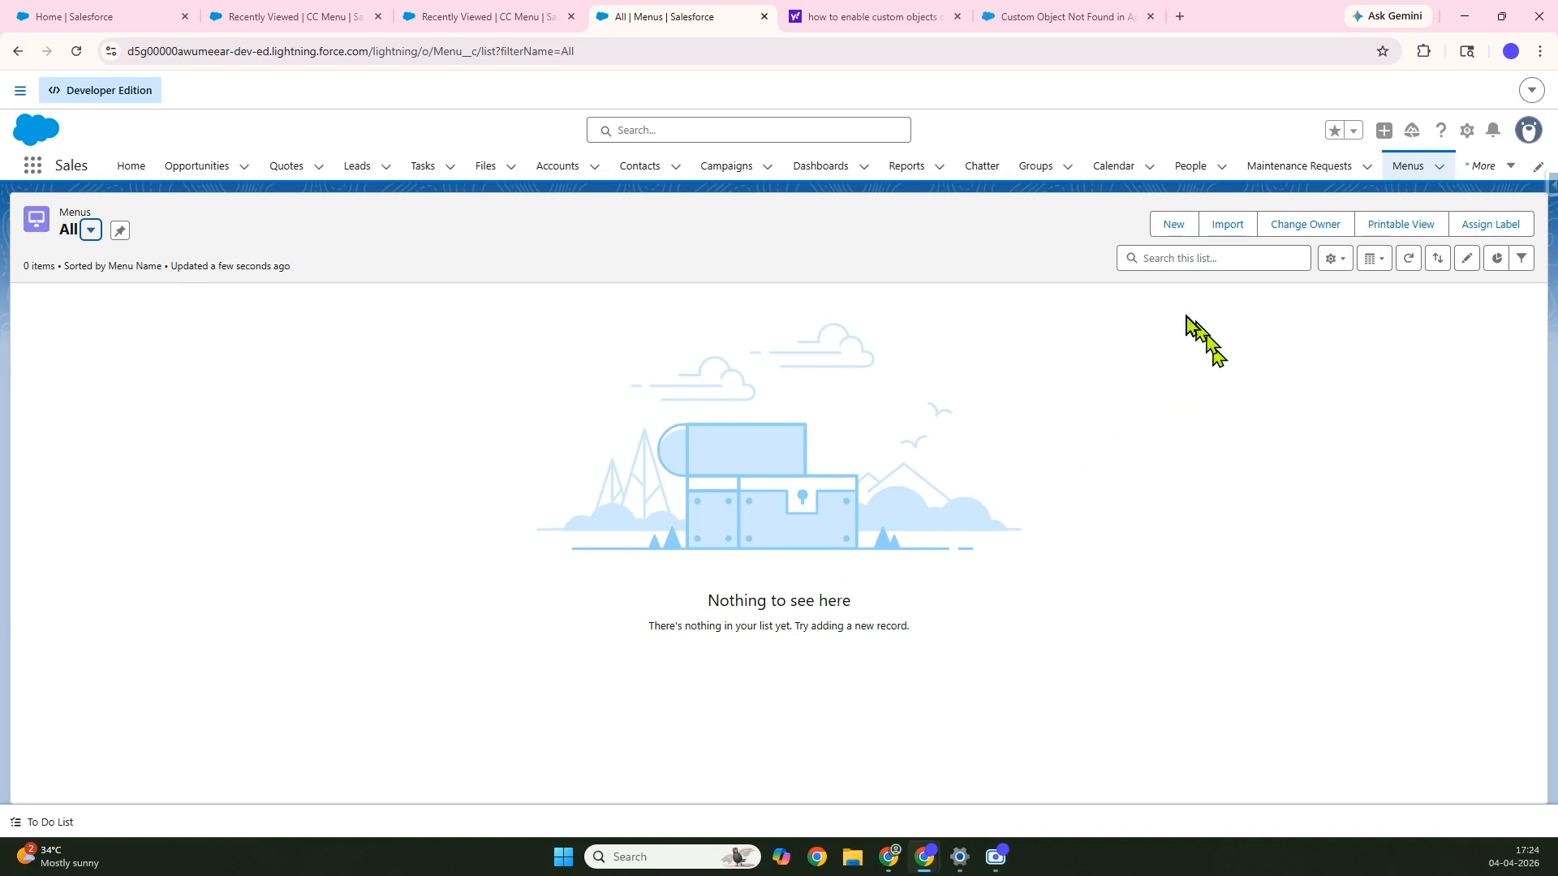
pyautogui.click(1173, 235)
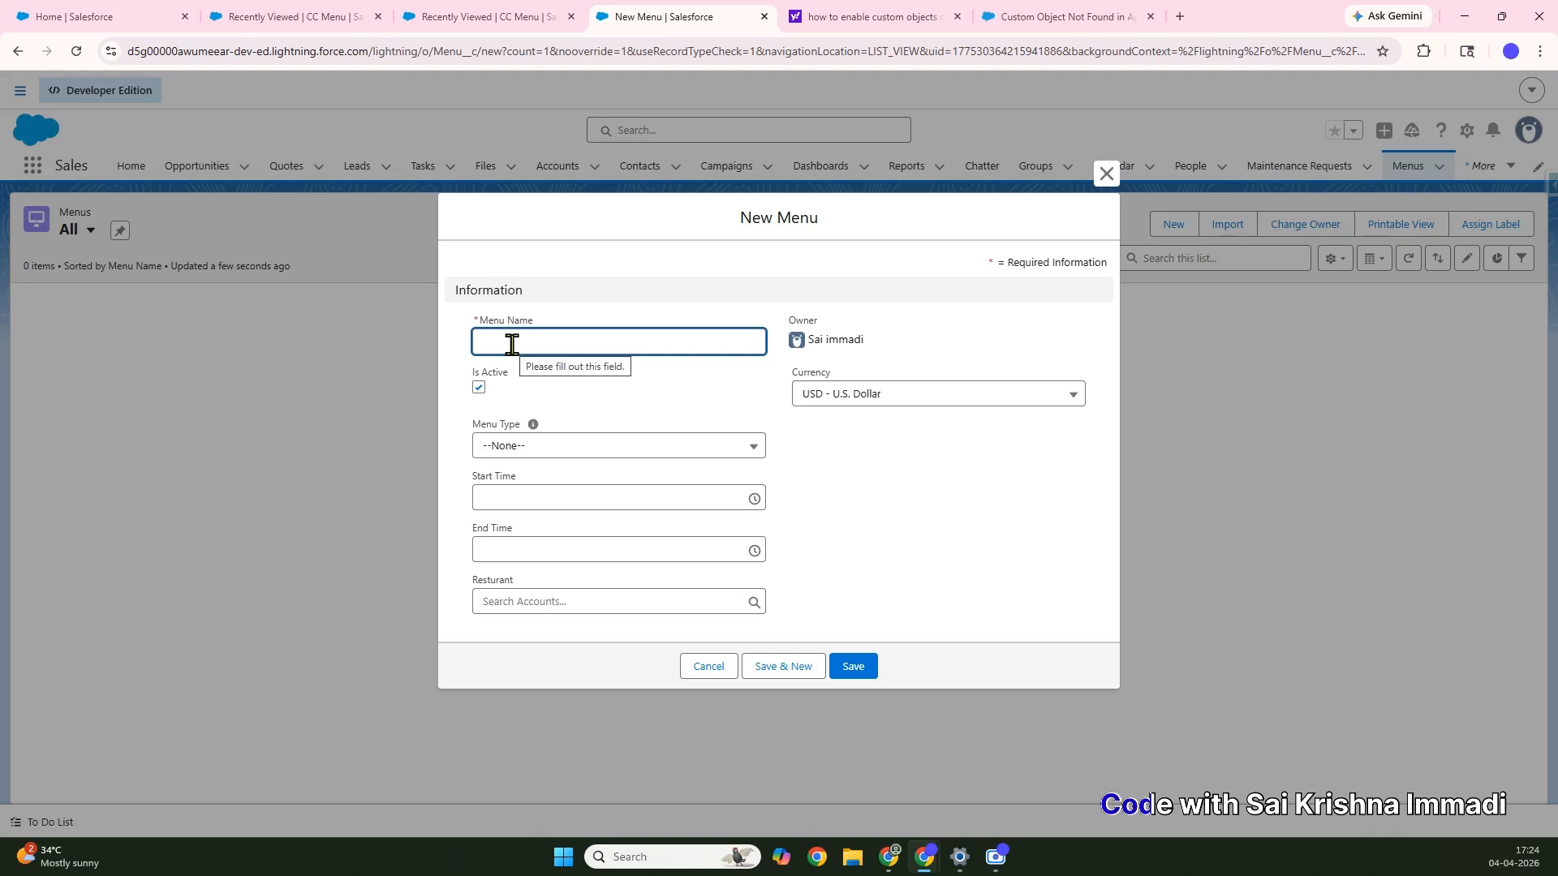
# Enter a draft menu name, set Menu Type to All and start time 11:30 AM
pyautogui.write('Biryani Hub')
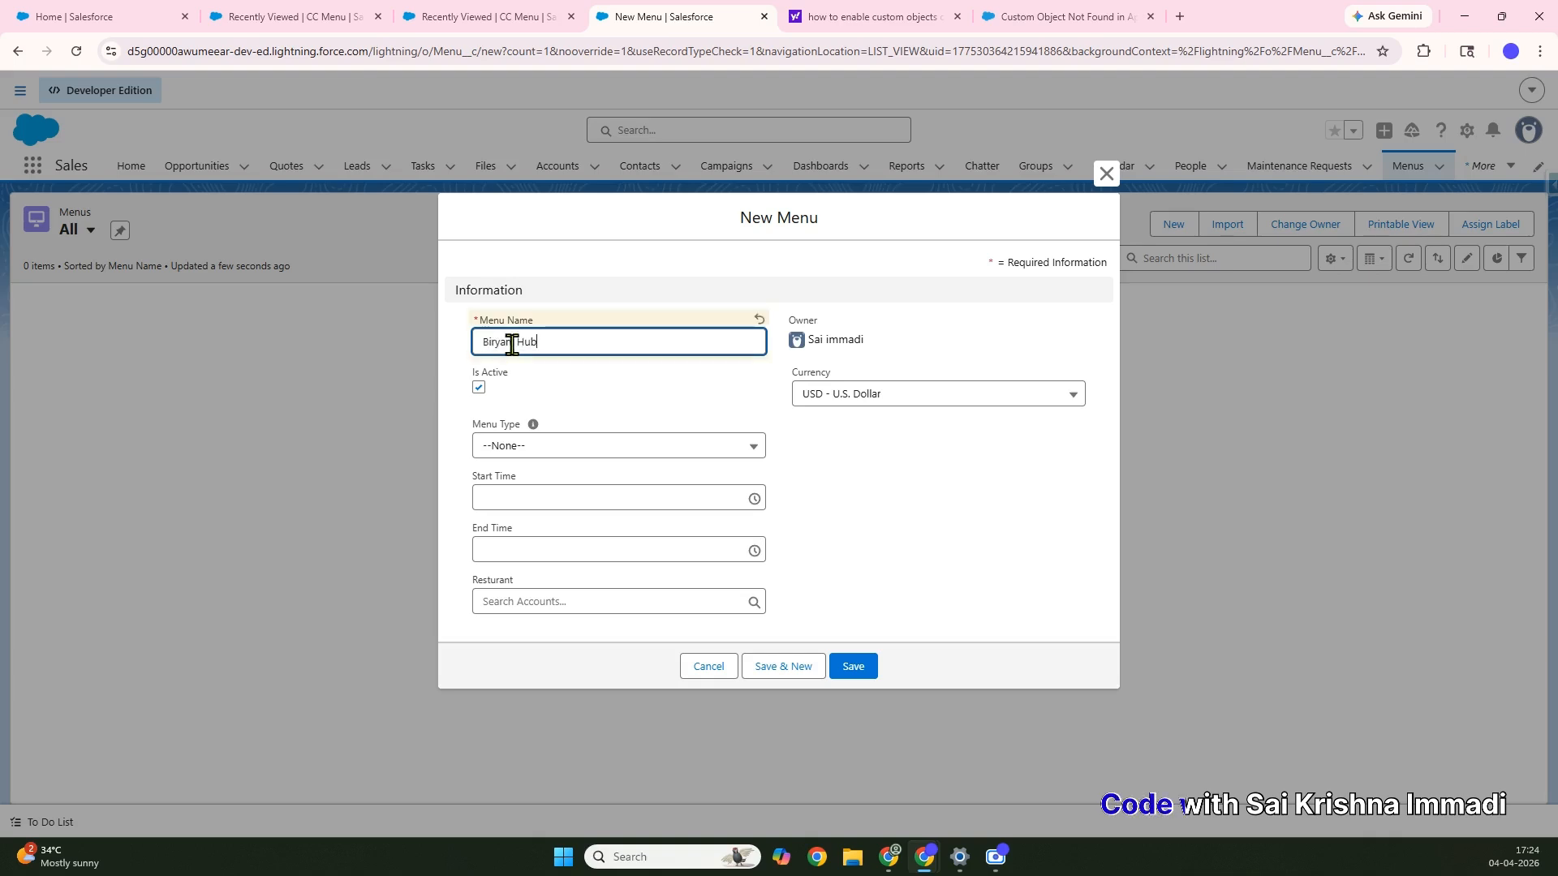
pyautogui.click(574, 449)
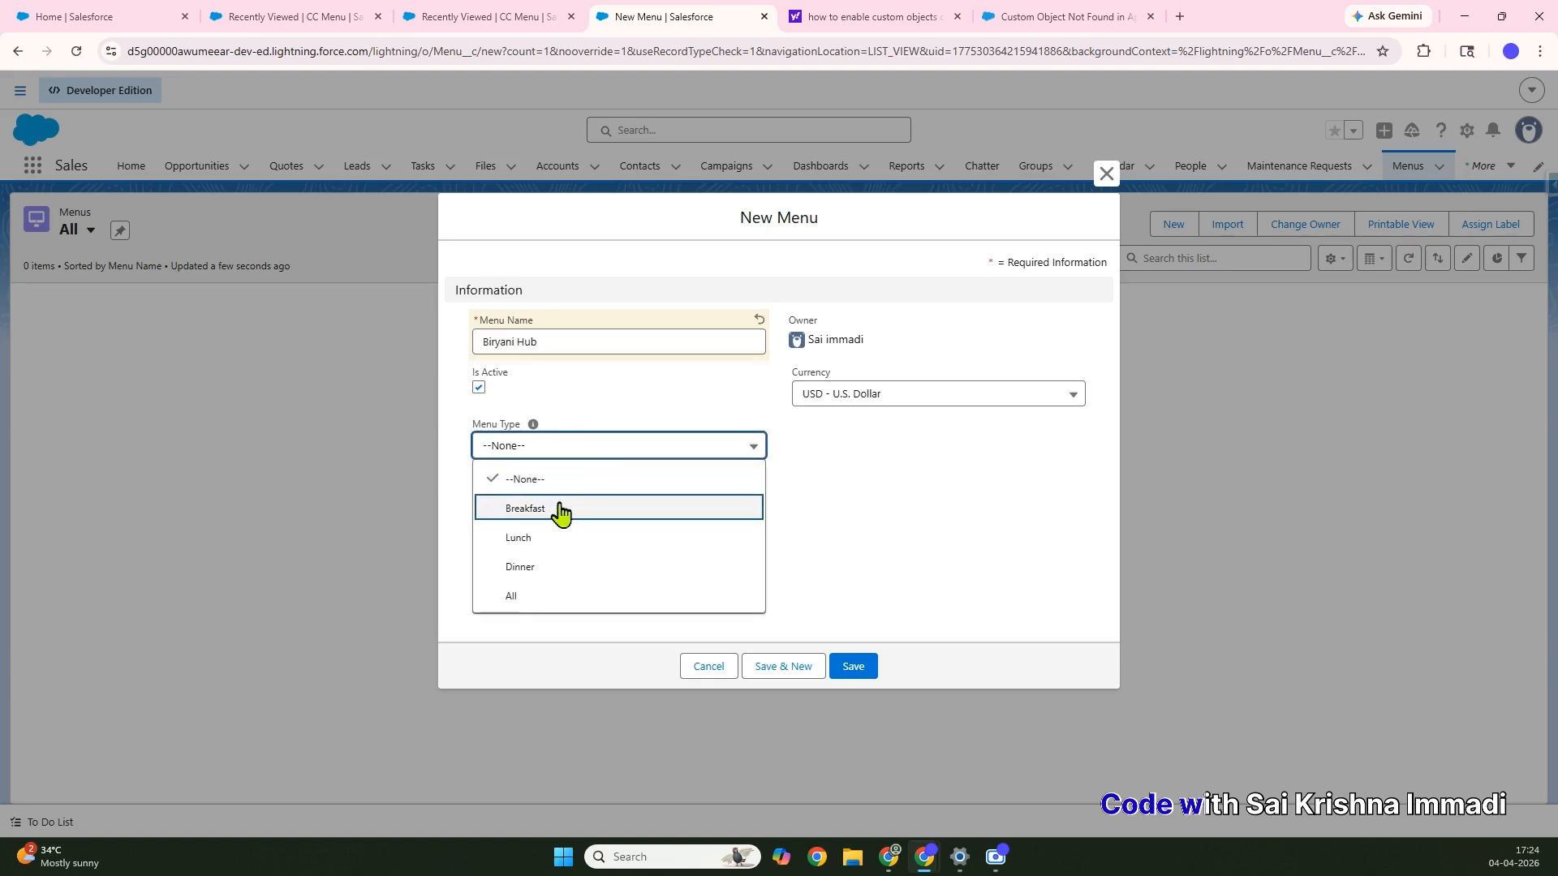
pyautogui.click(538, 597)
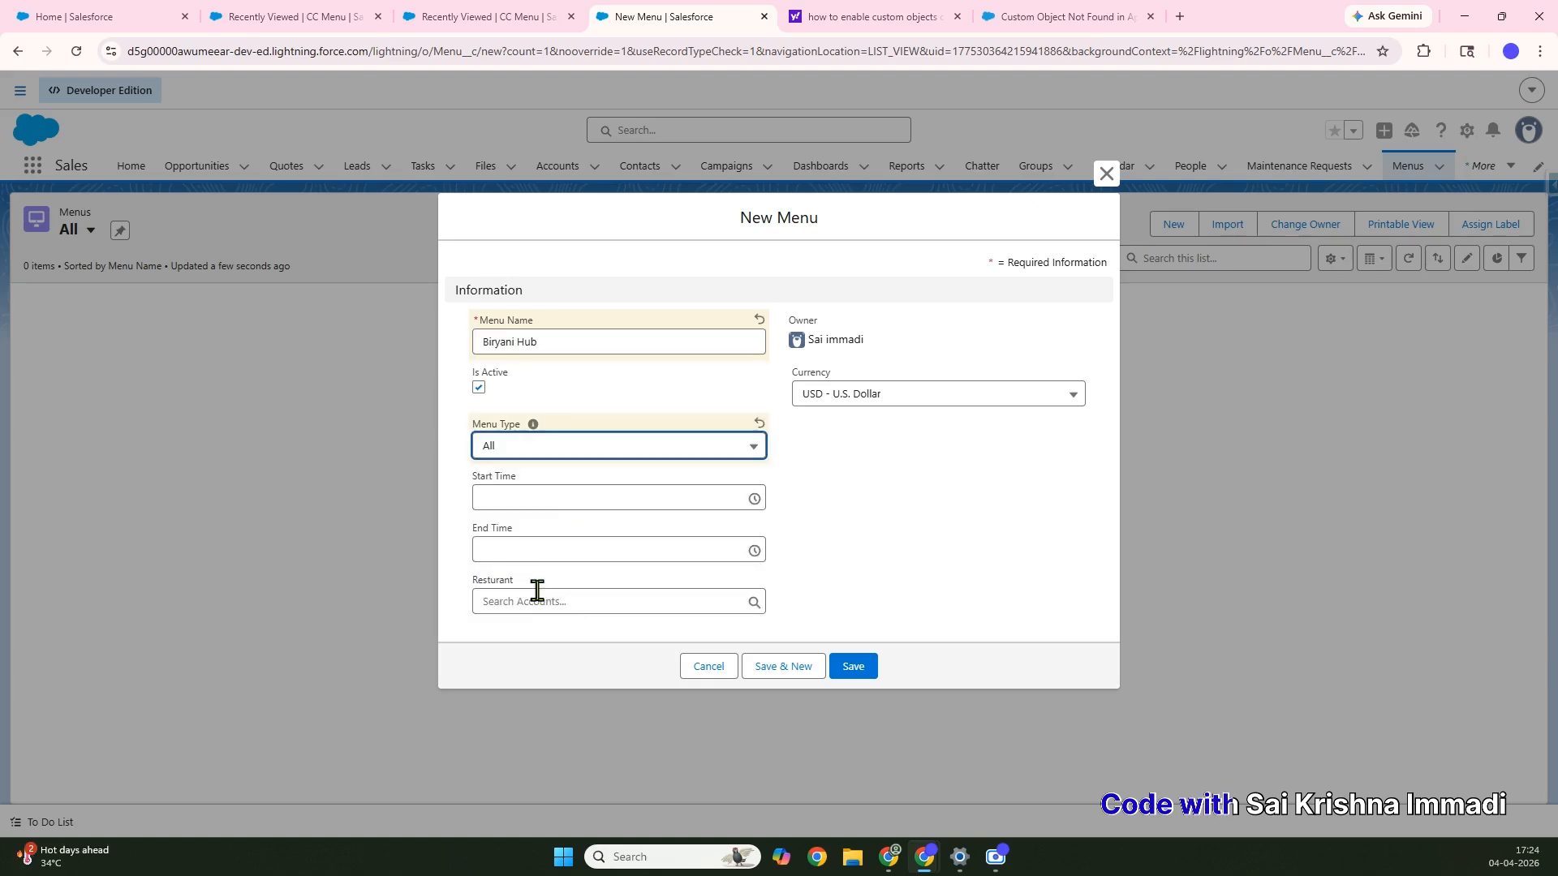
pyautogui.click(744, 498)
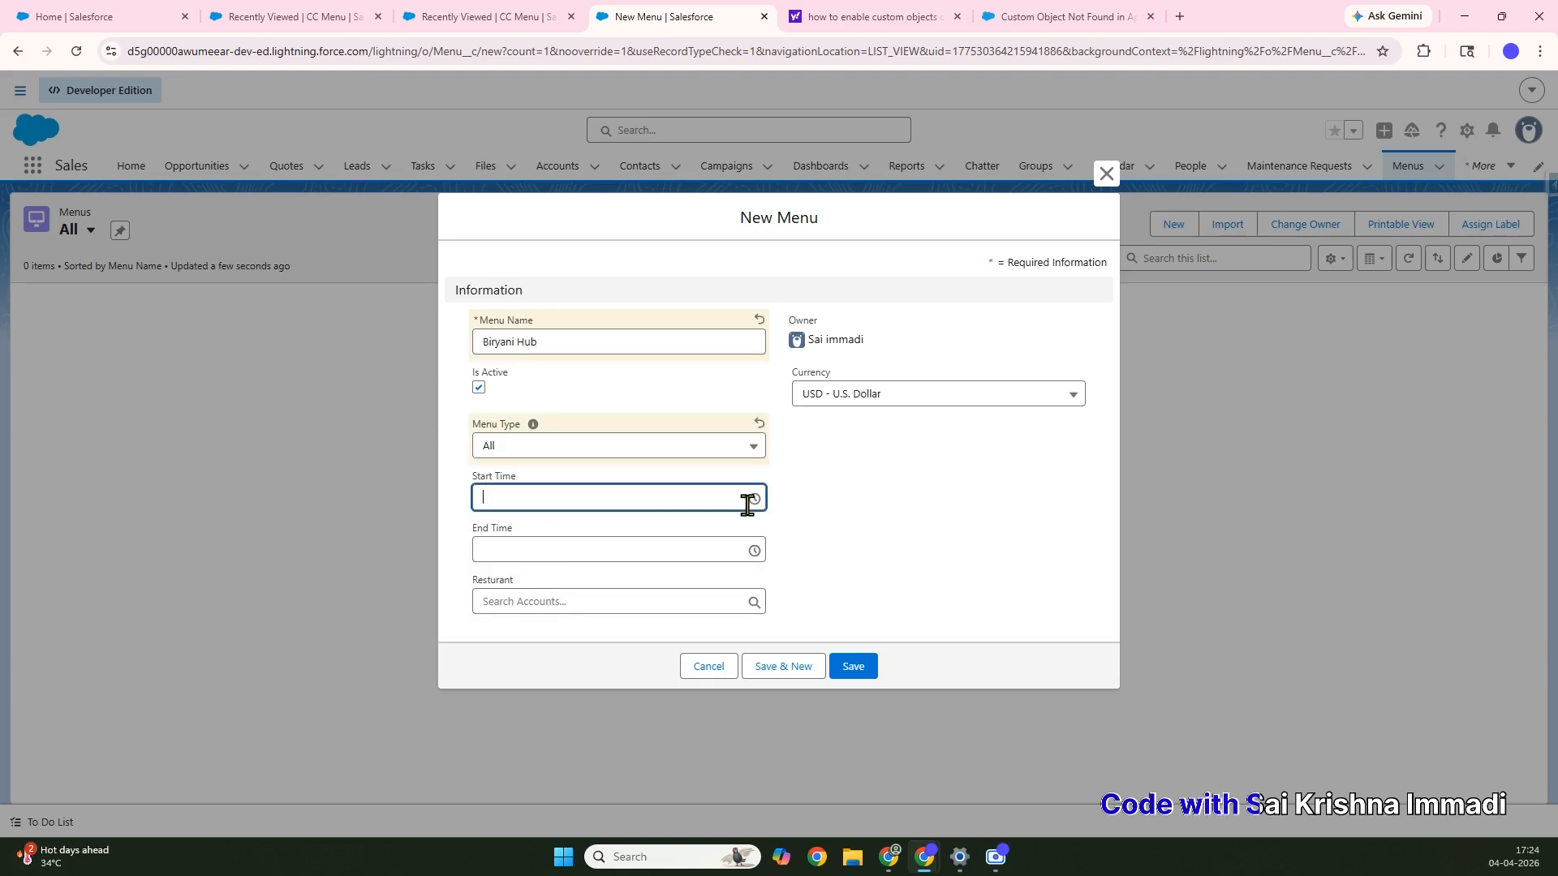
pyautogui.scroll(-2, 549, 593)
pyautogui.scroll(-15, 549, 610)
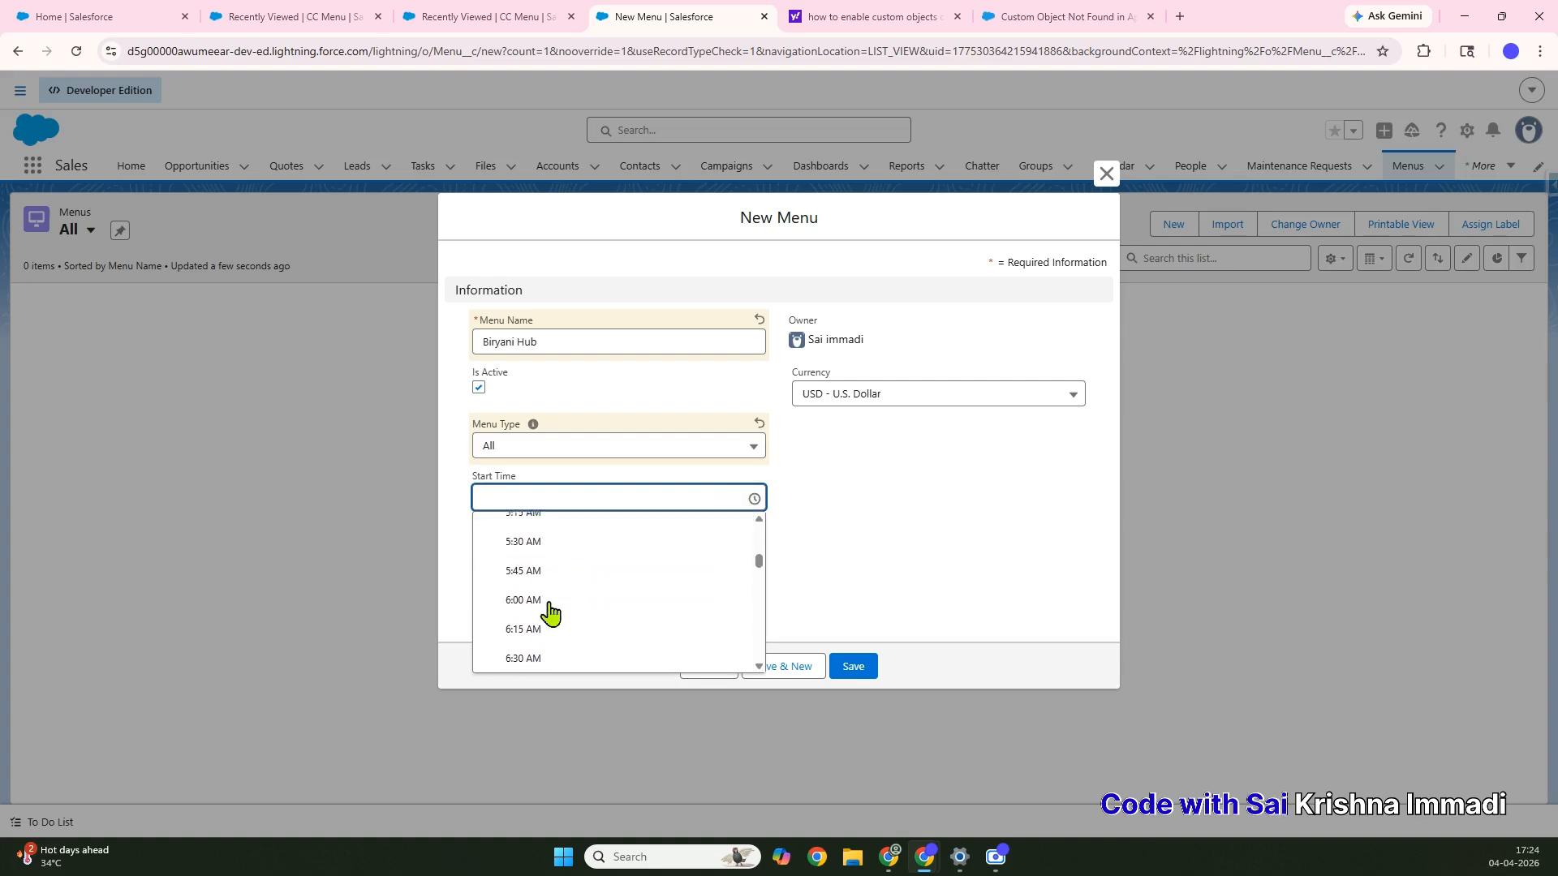
pyautogui.click(544, 542)
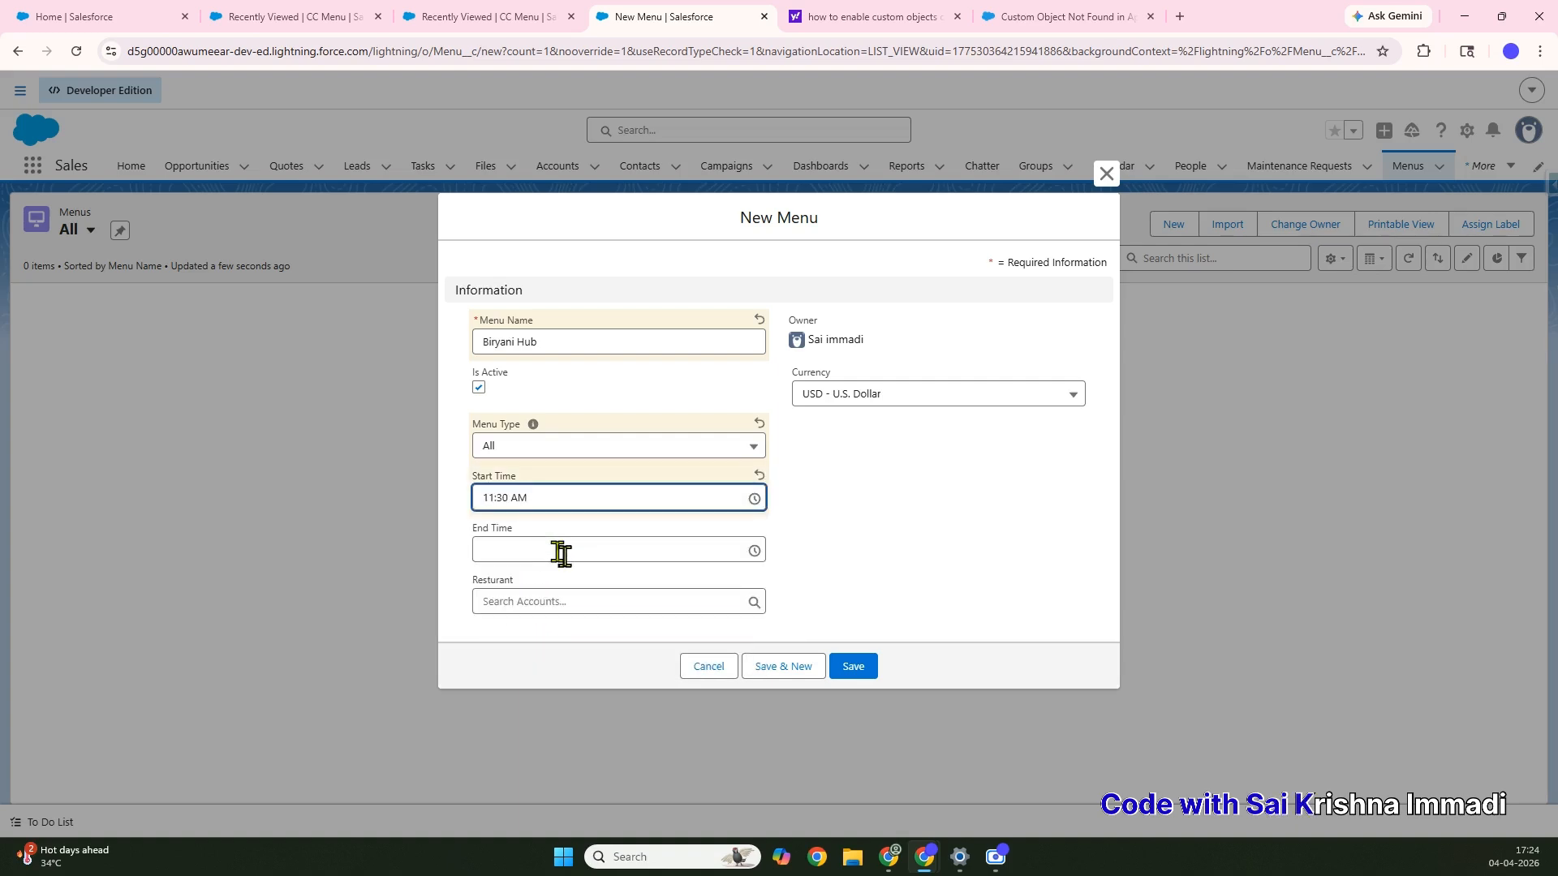
# Set the end time to 11:30 PM and restaurant to Grand Hotels & Resorts Ltd
pyautogui.click(560, 551)
pyautogui.scroll(-11, 556, 668)
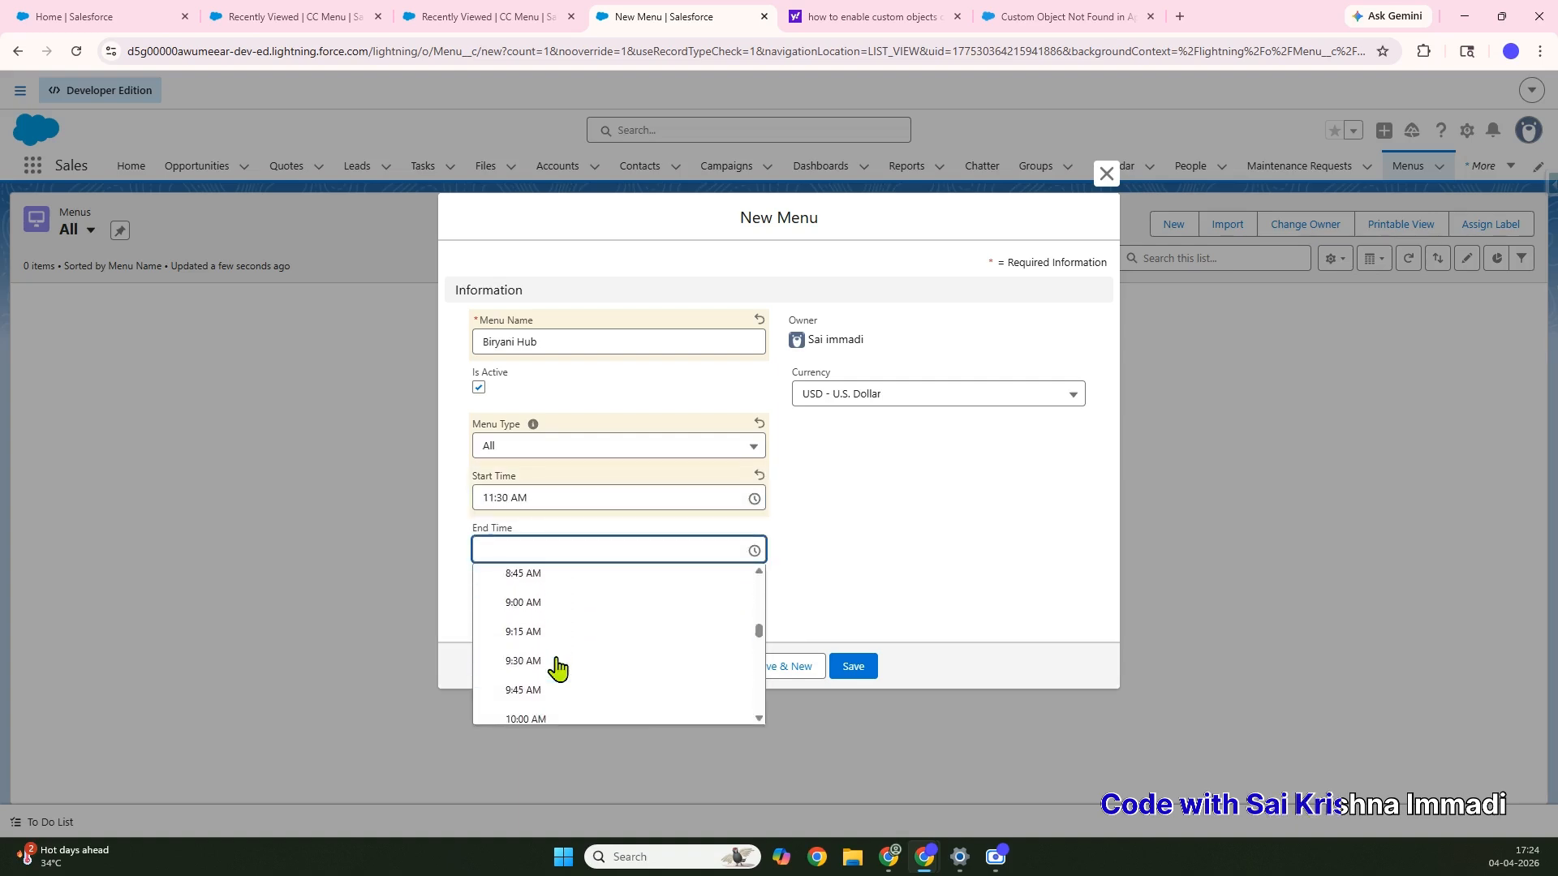
pyautogui.scroll(-17, 557, 667)
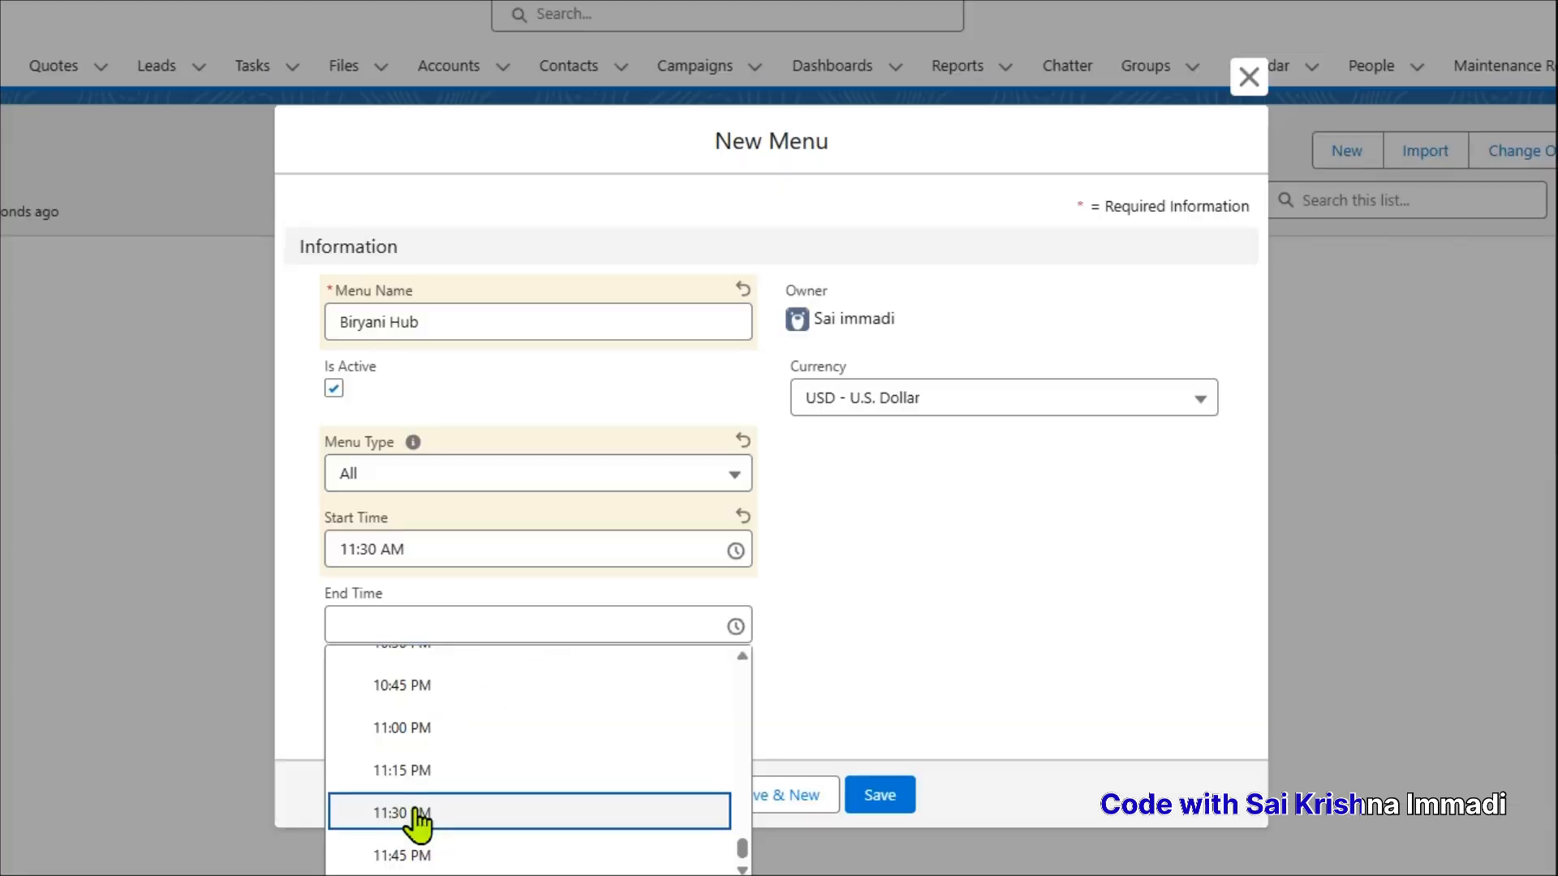
pyautogui.click(536, 683)
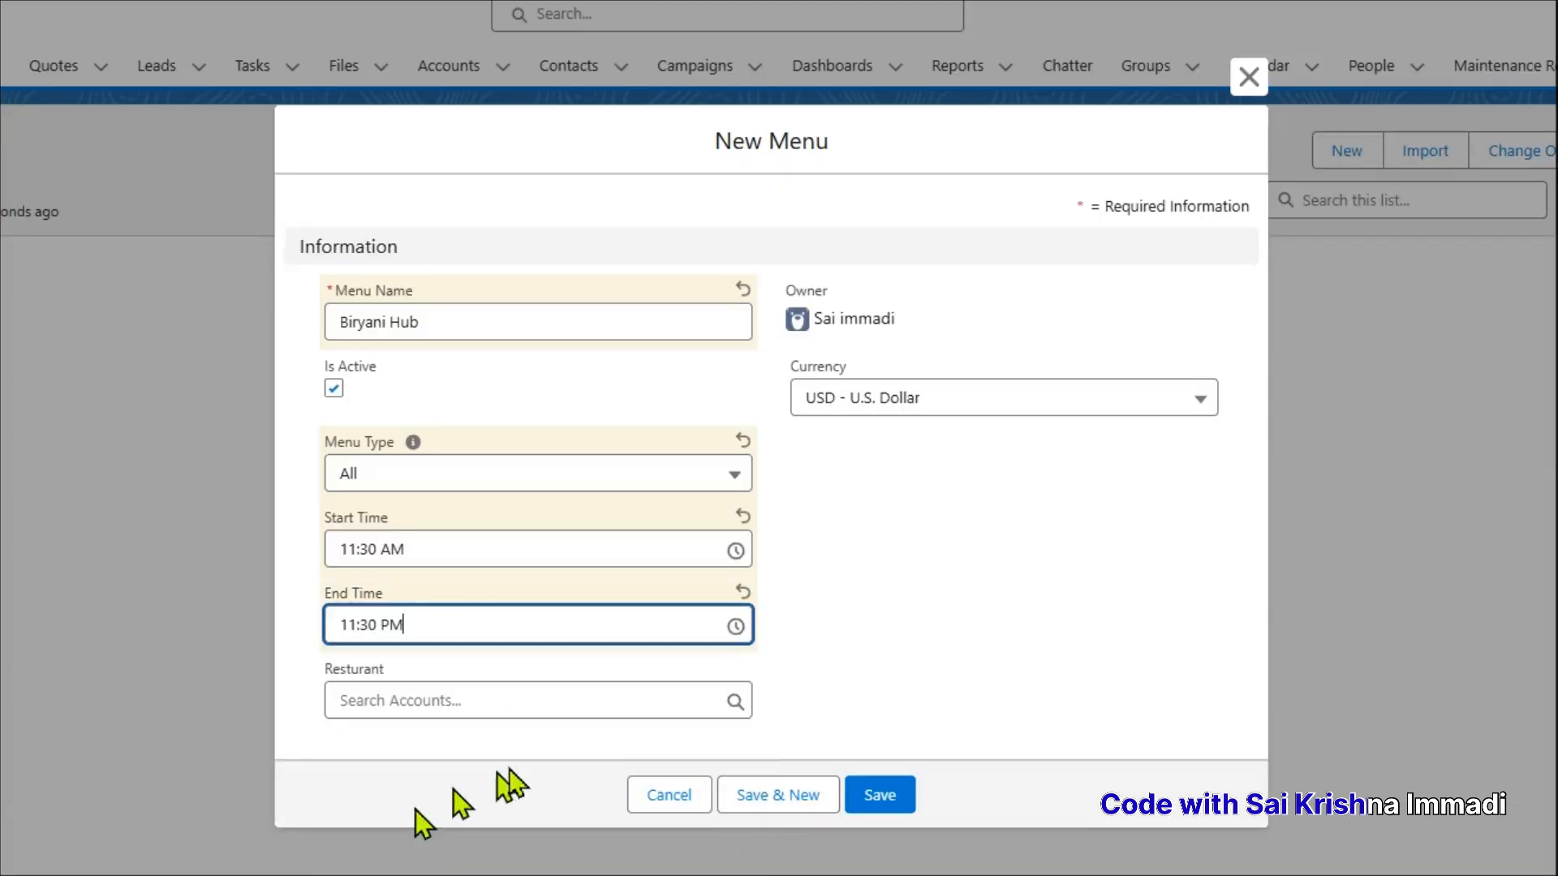
pyautogui.click(451, 701)
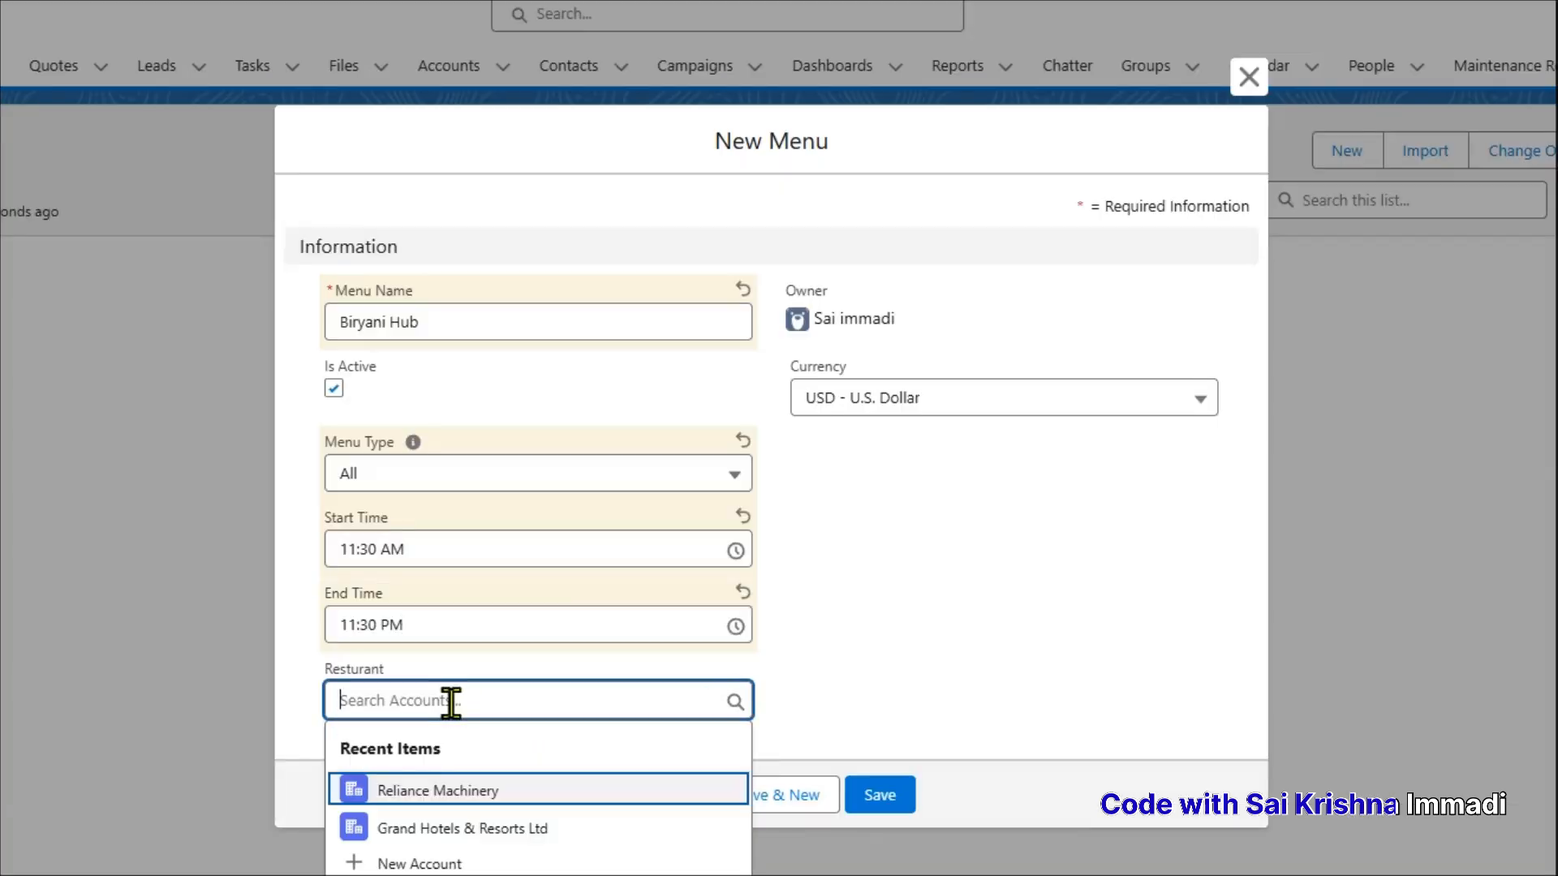
pyautogui.click(447, 833)
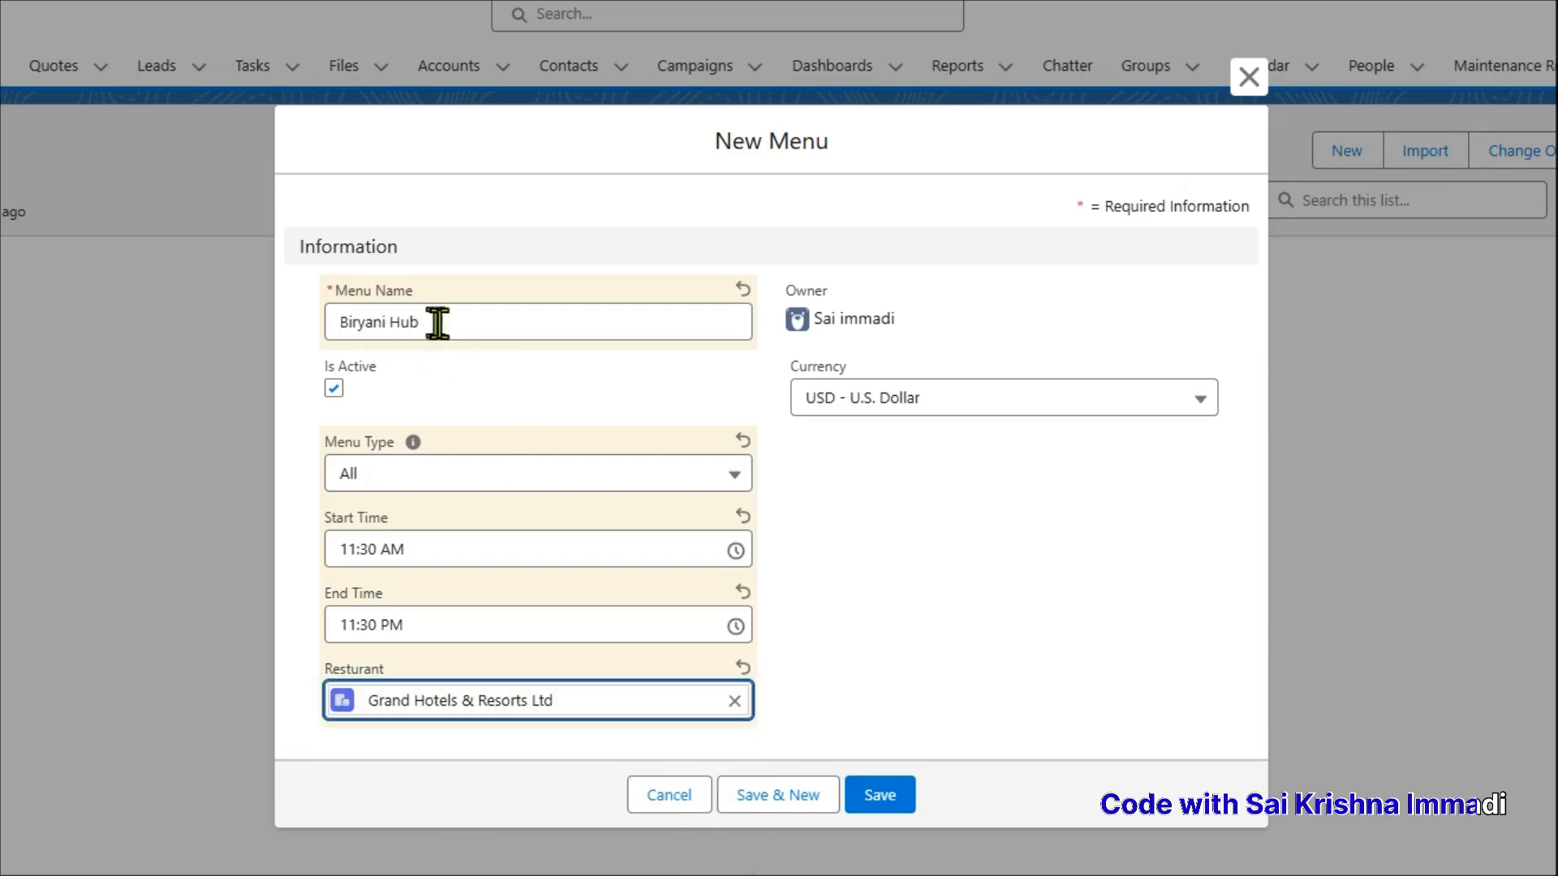
# Rename the menu to 'Grand Hotels Menu' and save the record
pyautogui.moveTo(416, 322); pyautogui.dragTo(323, 325)
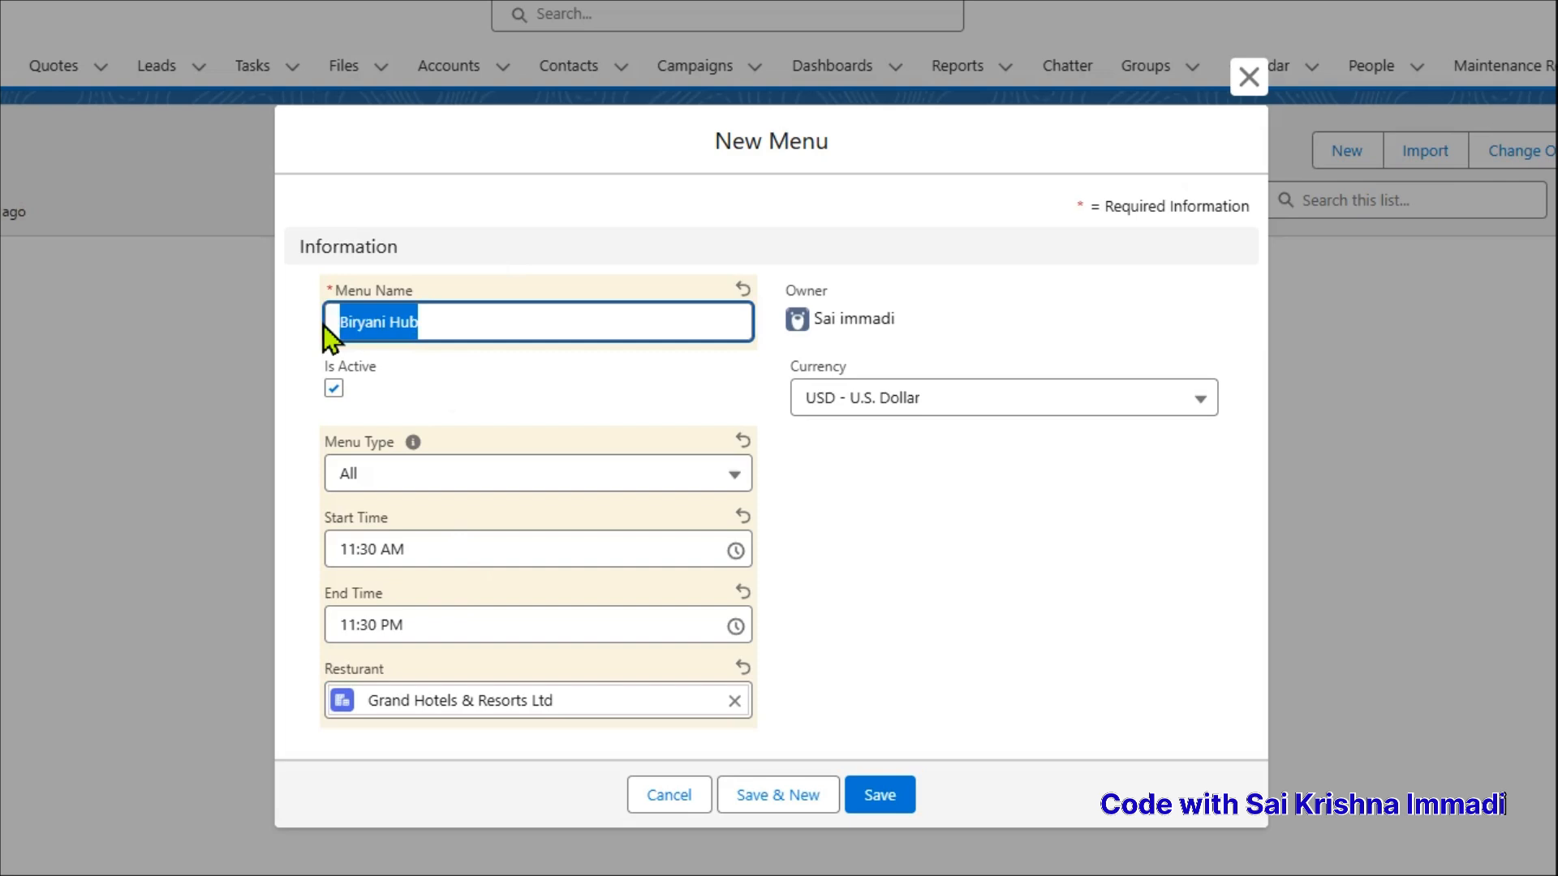
pyautogui.write('Grand Ho')
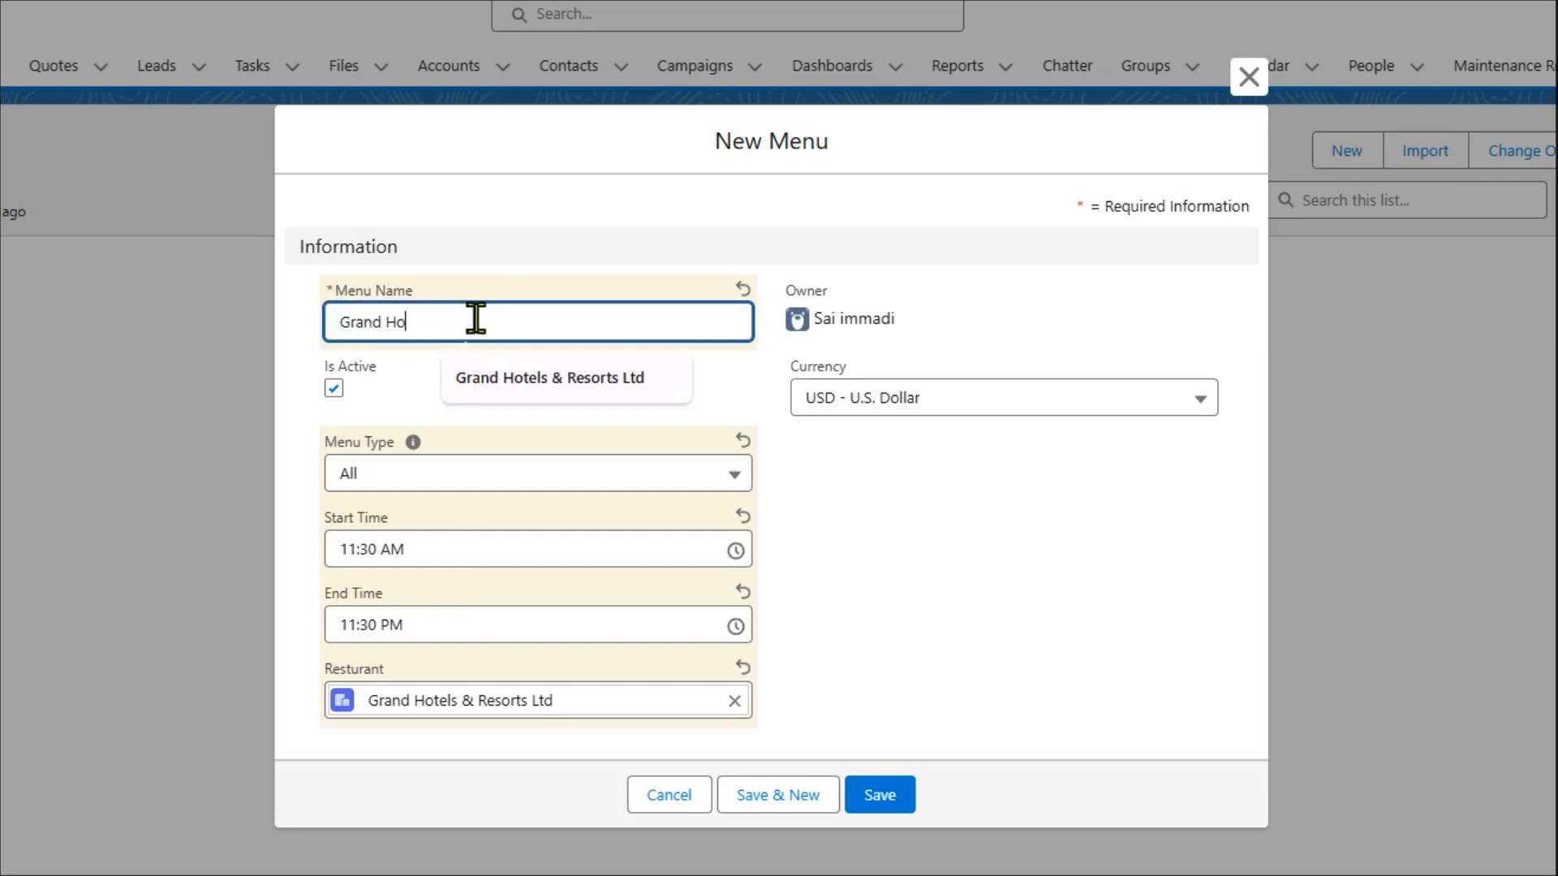
pyautogui.write('tels Menu')
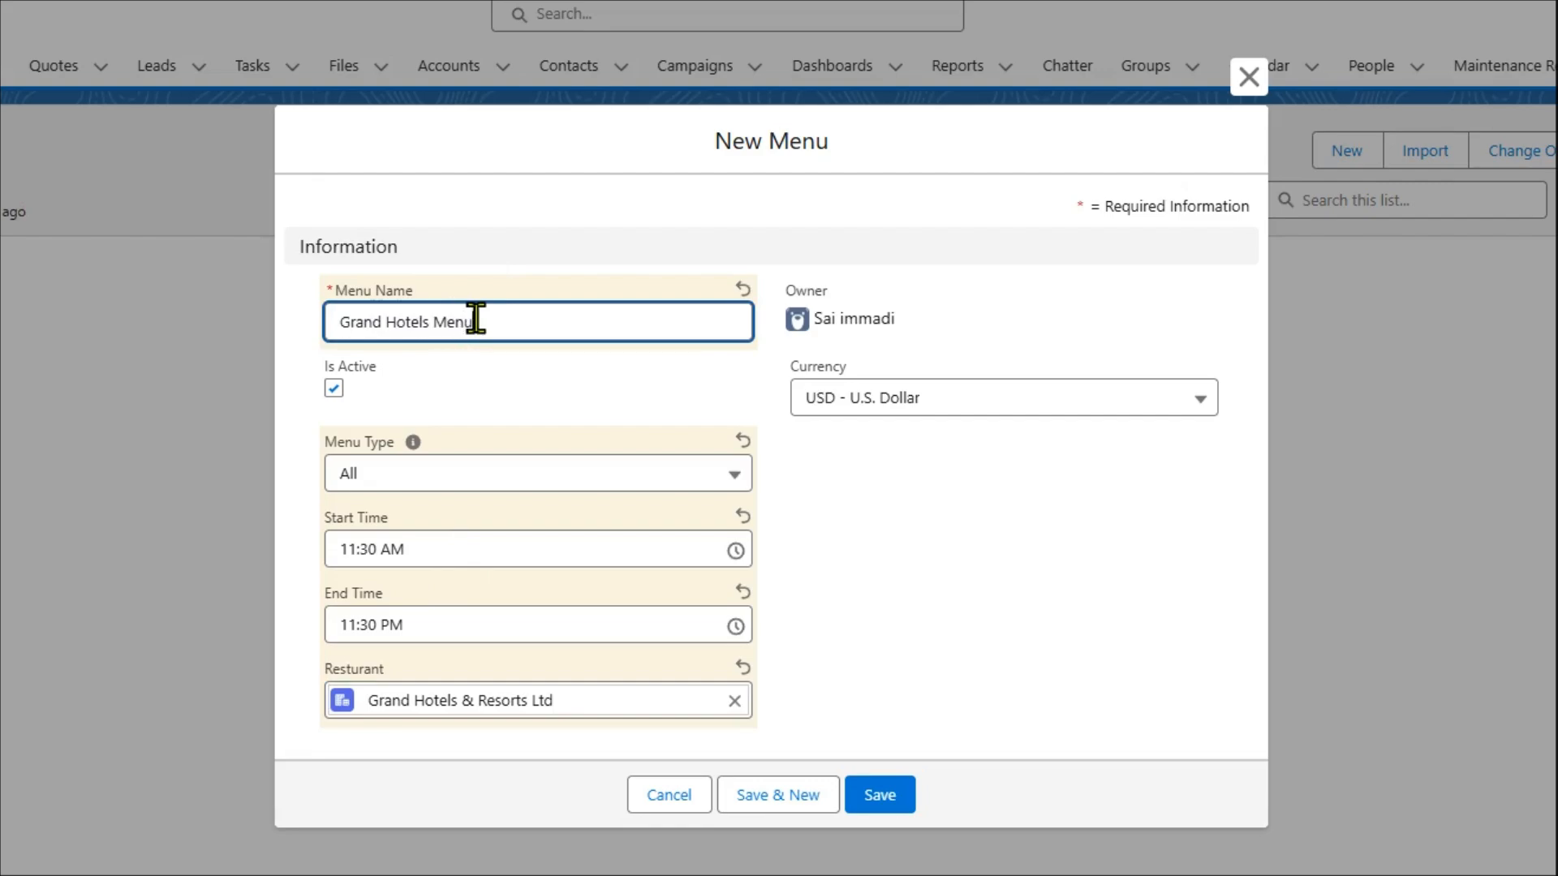
pyautogui.click(879, 795)
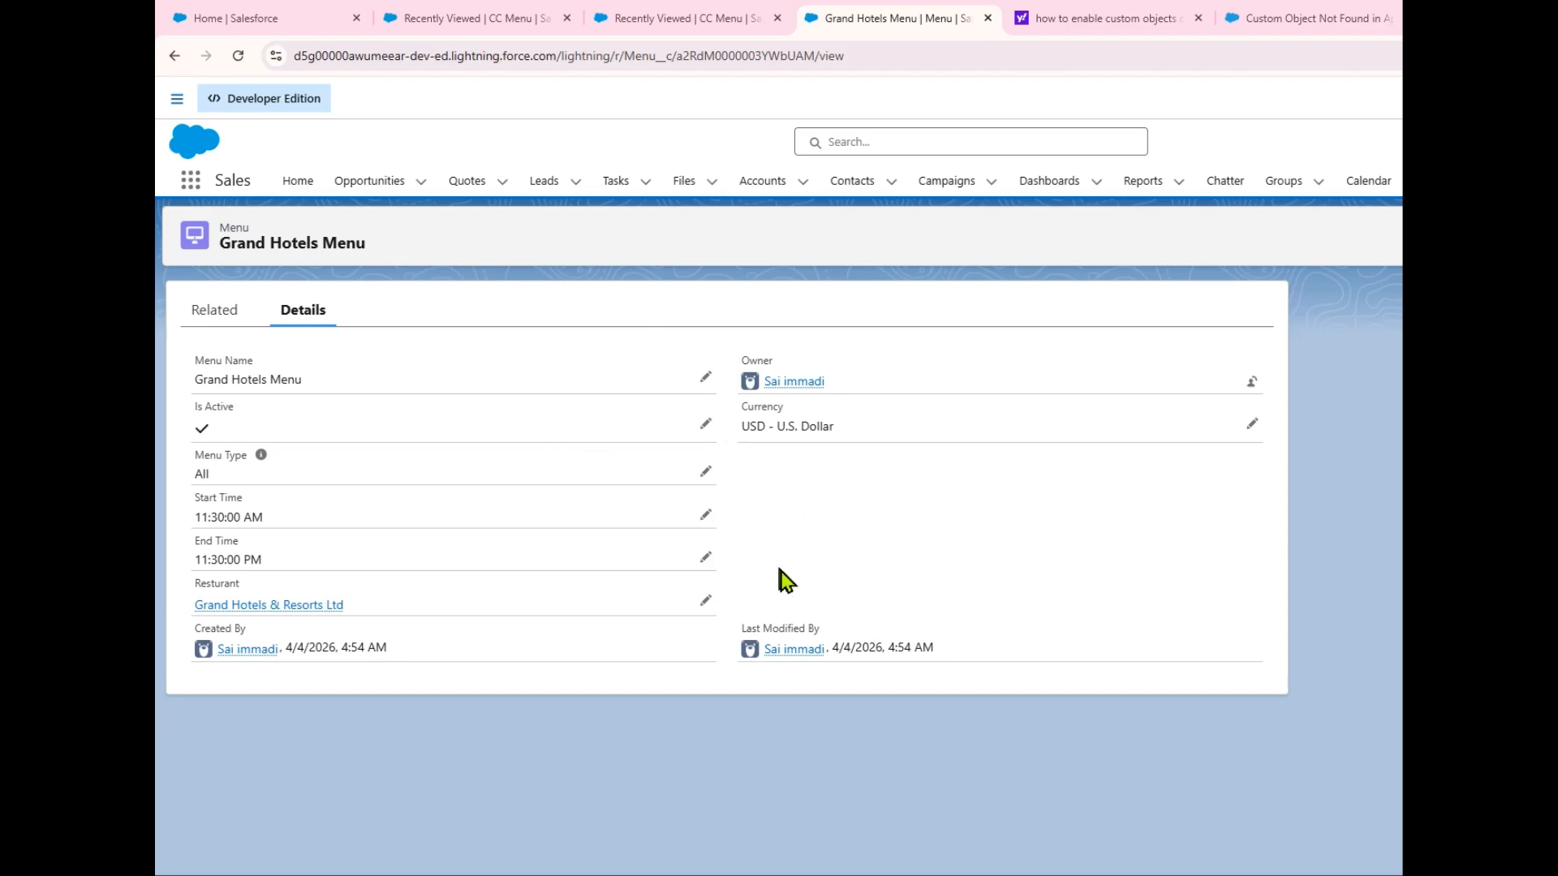
# Show the Related tab of Grand Hotels Menu with its empty Menu Items list
pyautogui.click(216, 312)
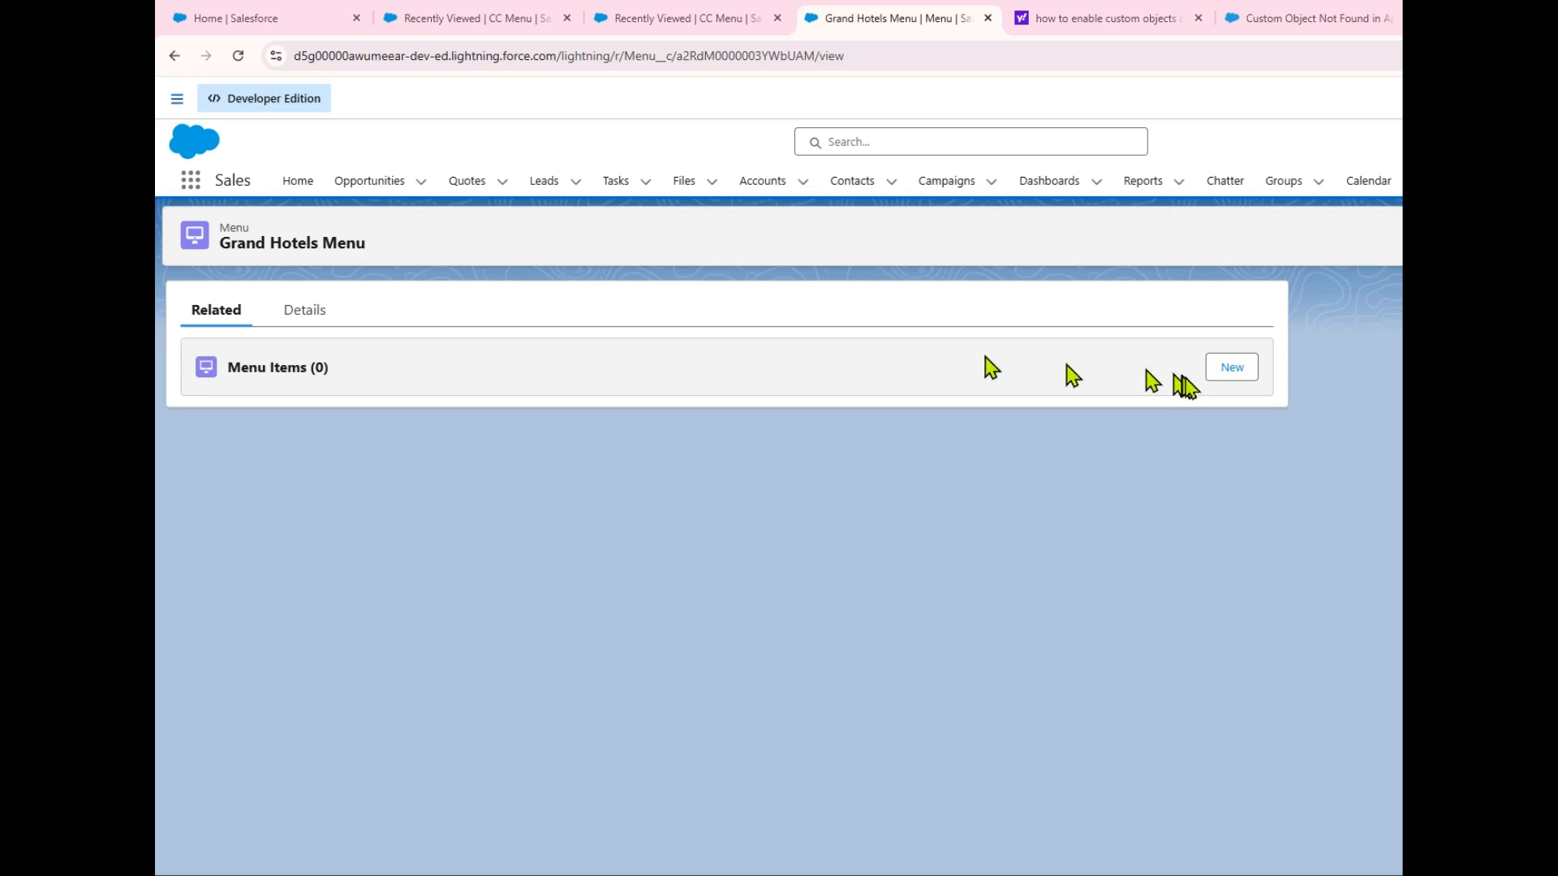
# Add menu item Chicken Biryani, price 200, category Non-Veg, using Save & New
pyautogui.click(1225, 372)
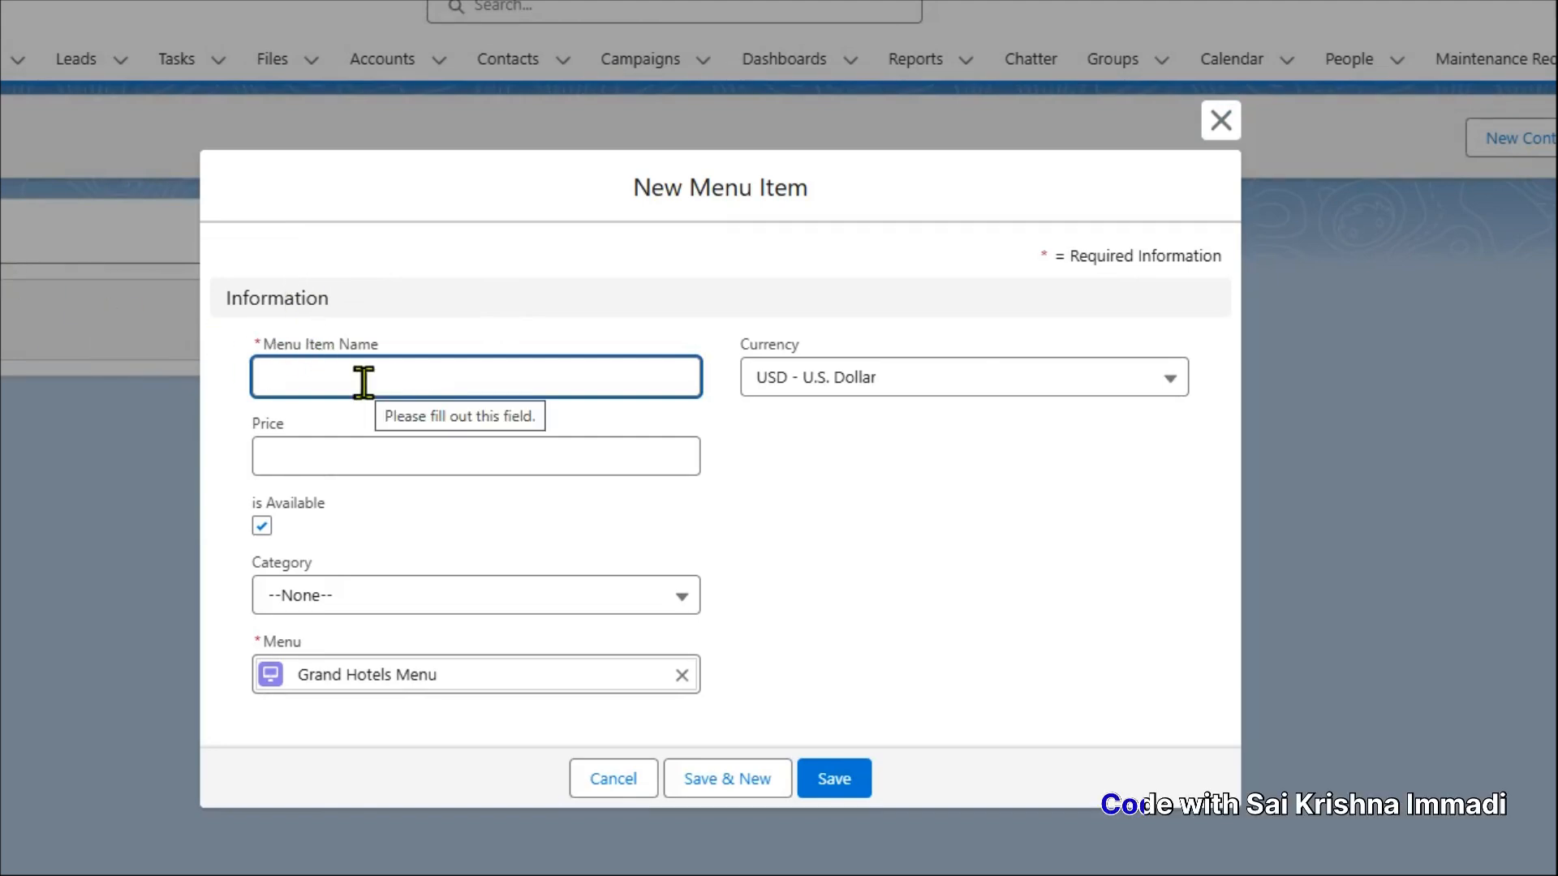
pyautogui.write('Chicken Biryani')
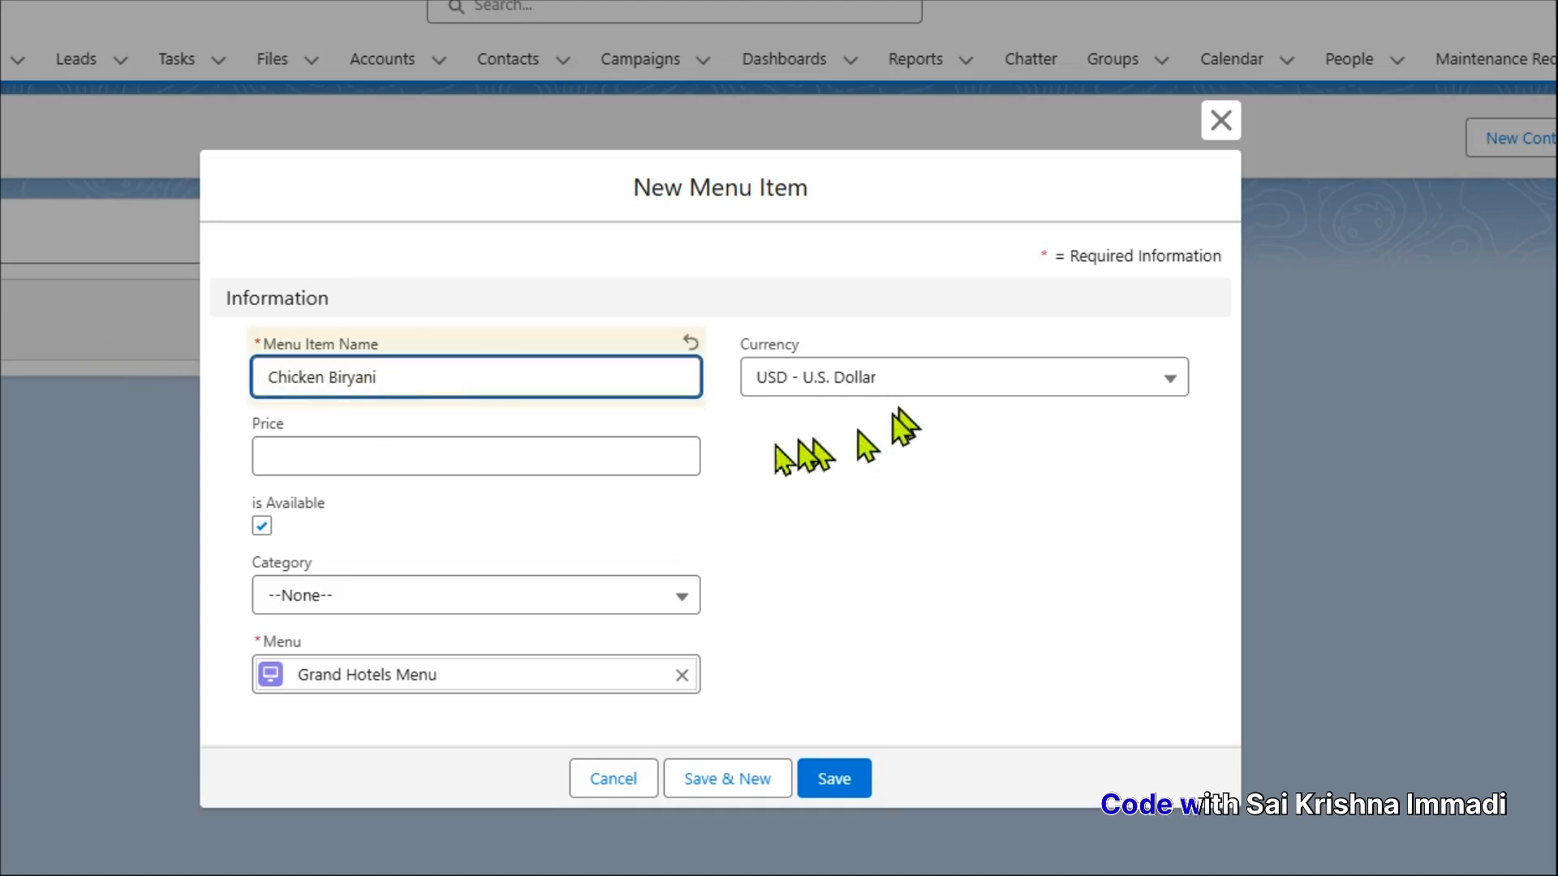
pyautogui.click(425, 462)
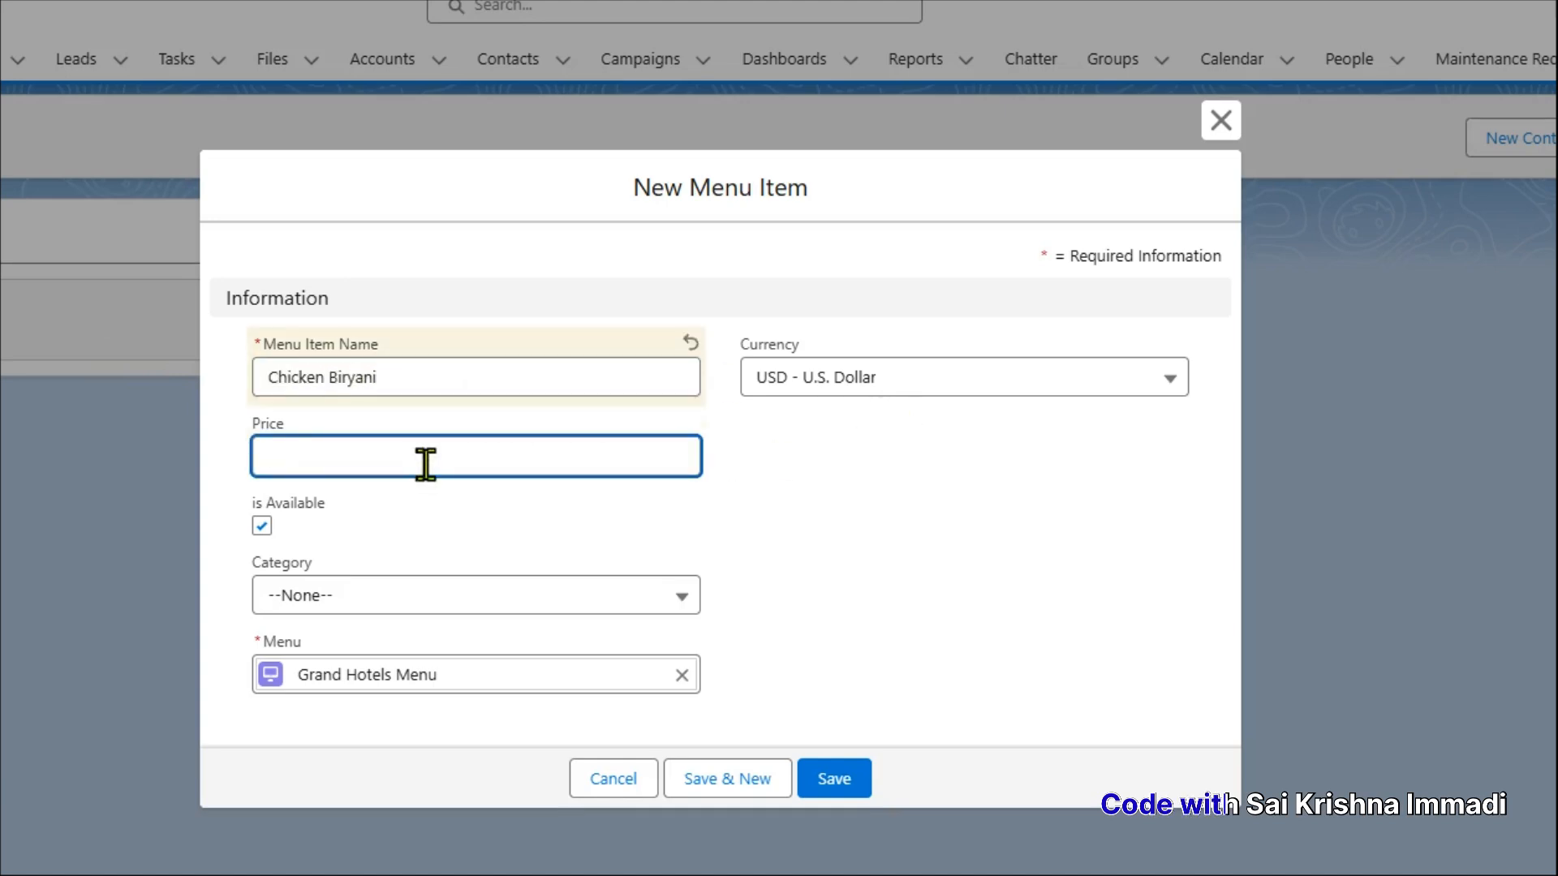
pyautogui.write('200')
pyautogui.click(389, 597)
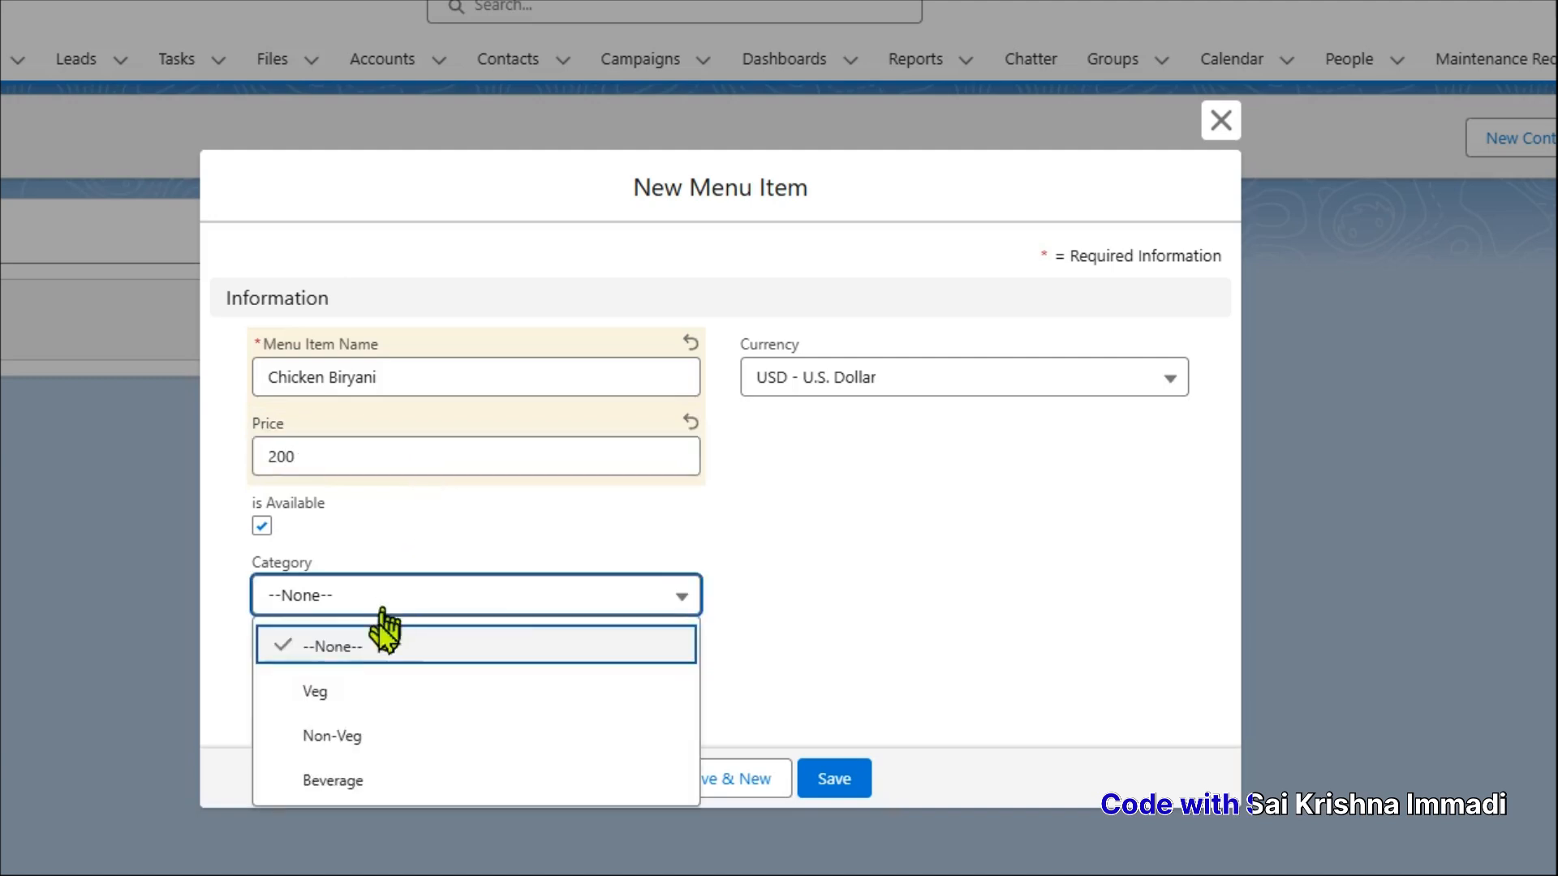
pyautogui.click(344, 737)
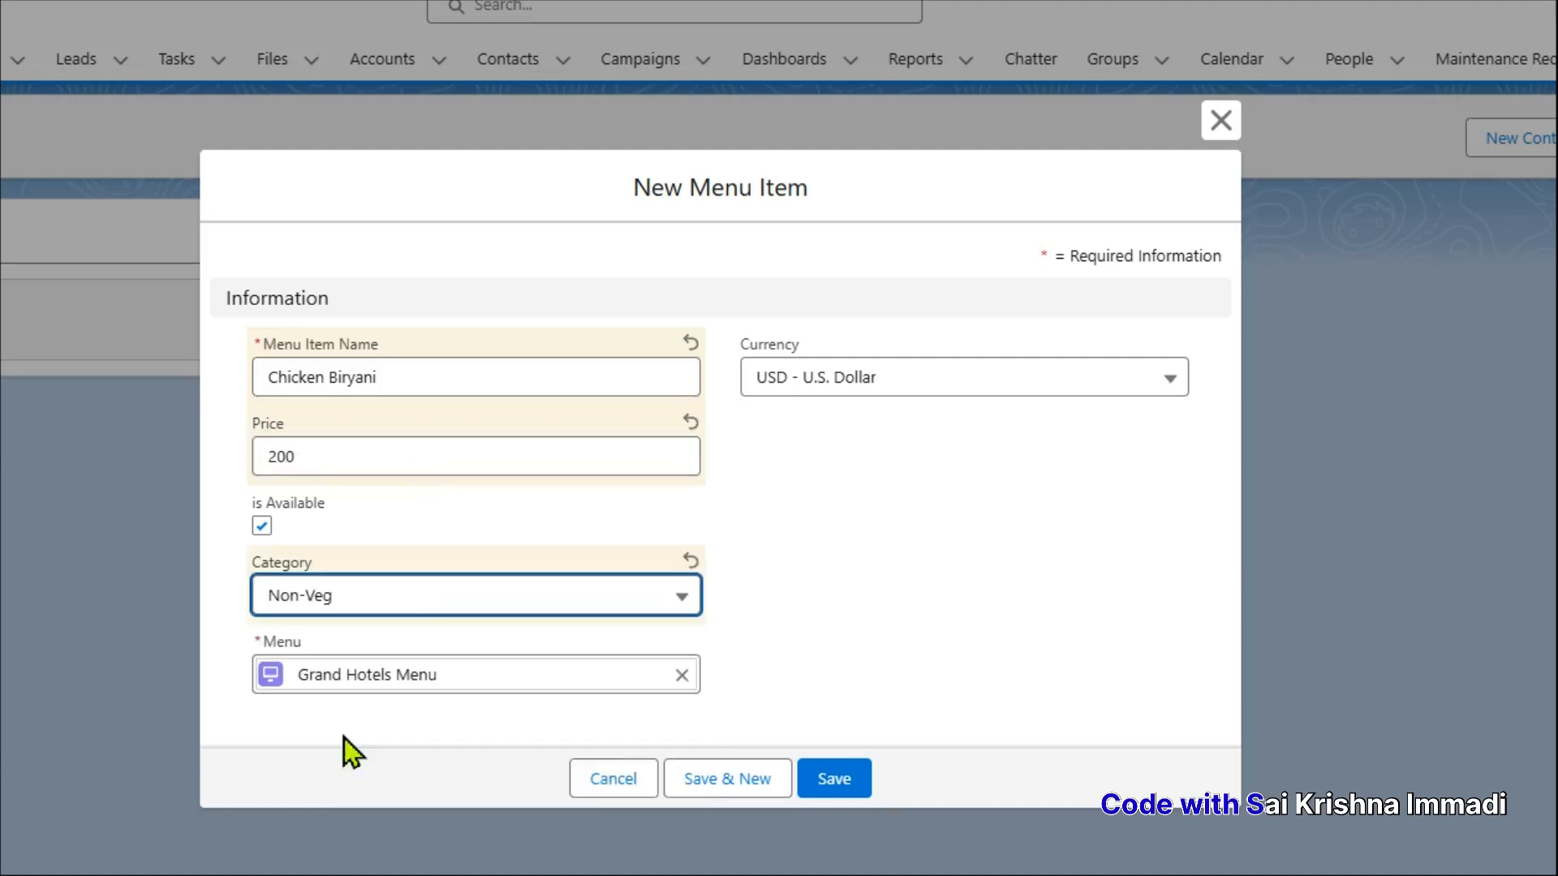
pyautogui.click(751, 784)
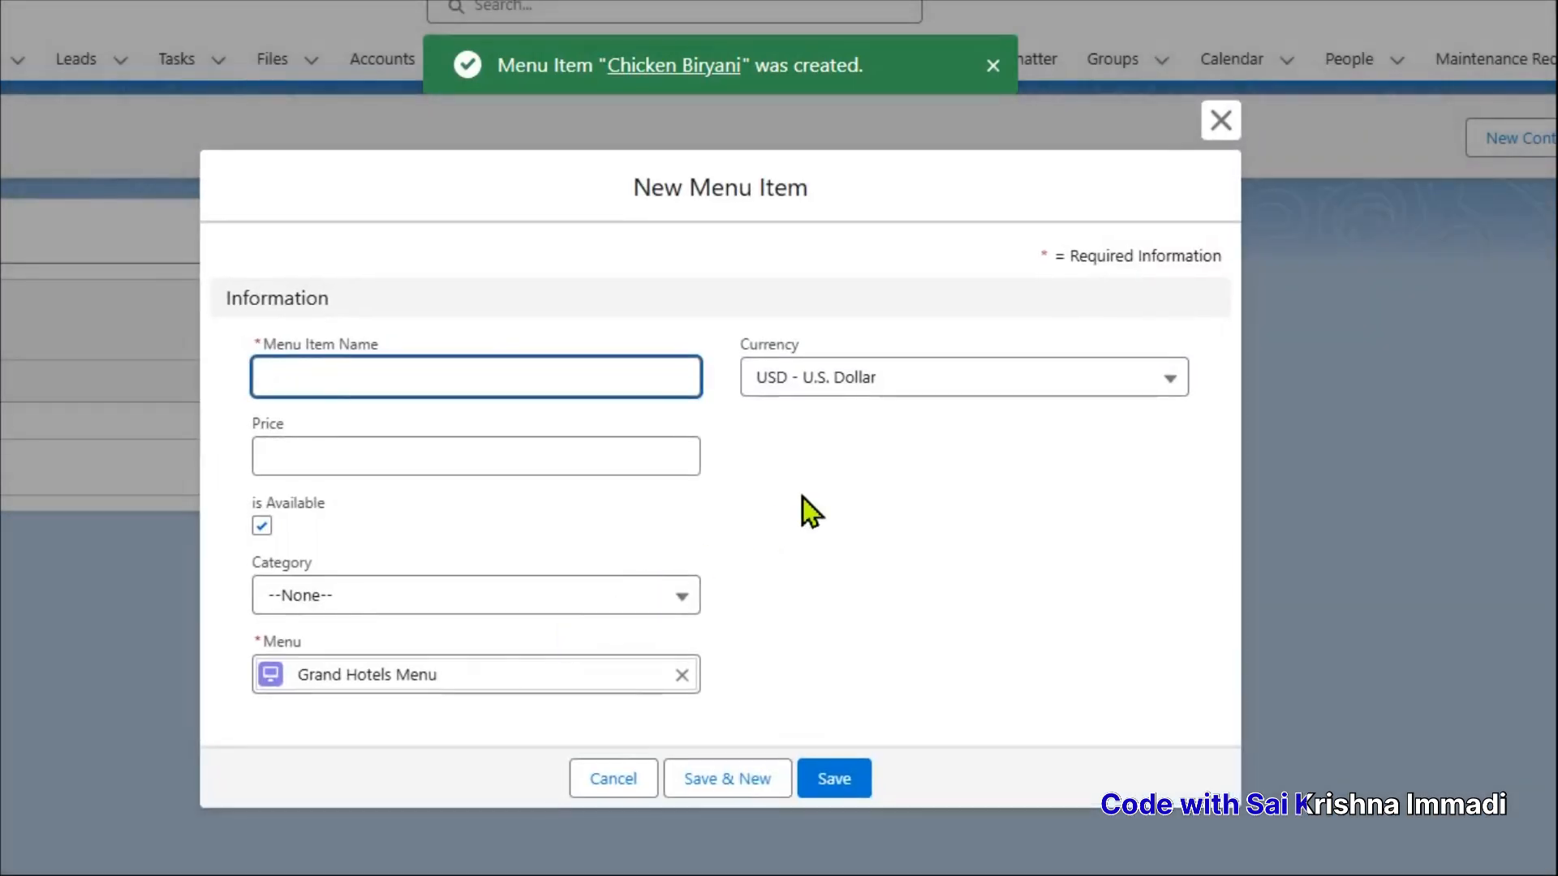
# Add menu item Veg Biryani, price 180, category Veg, using Save & New
pyautogui.write('Veg Biryani')
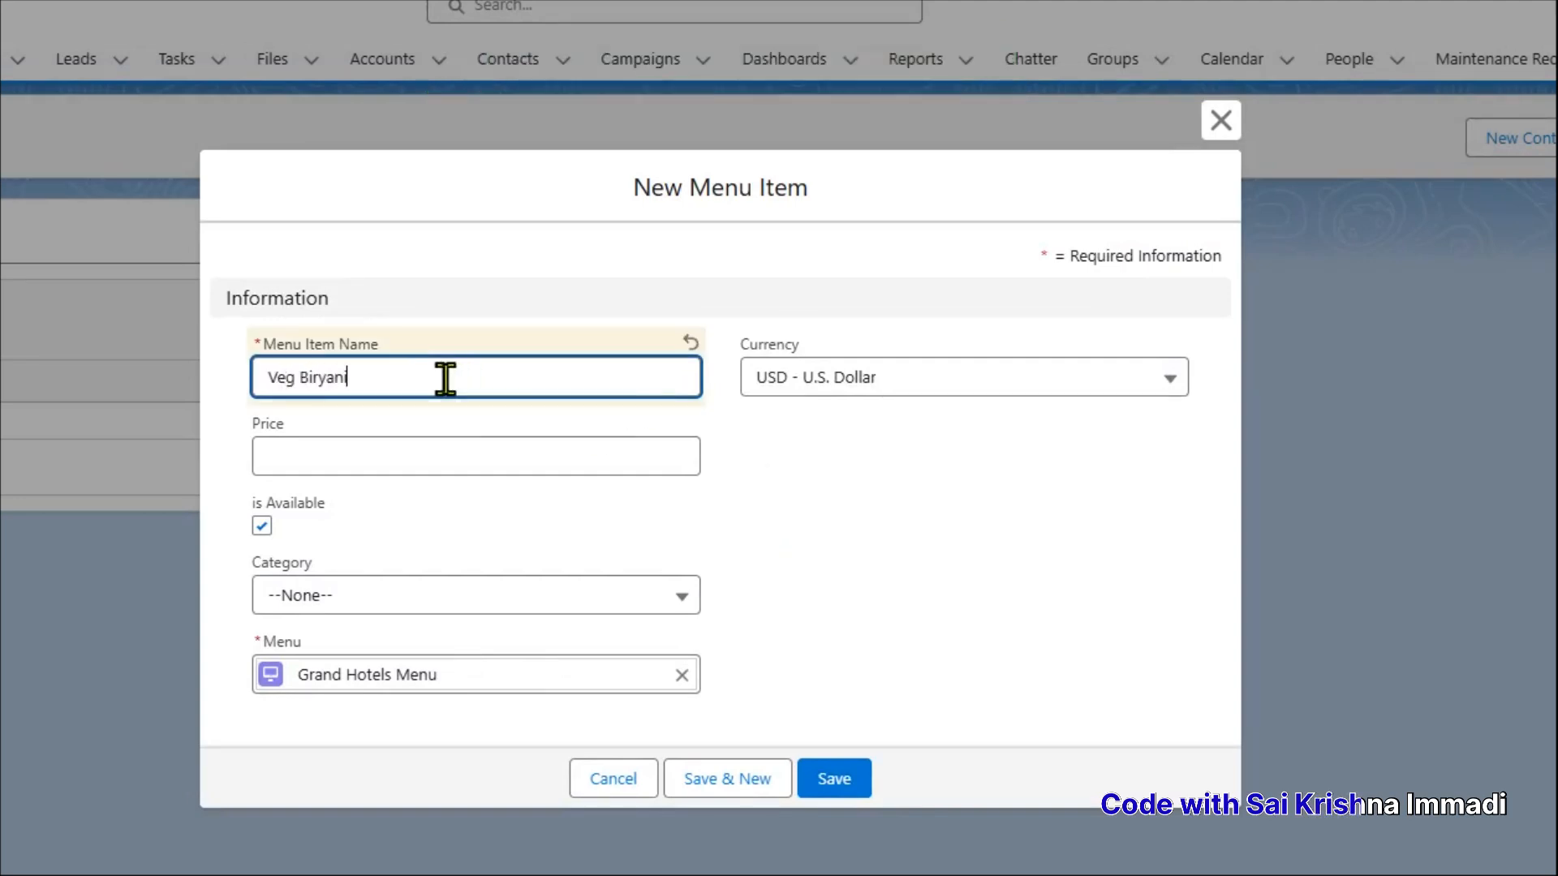
pyautogui.click(415, 453)
pyautogui.write('180')
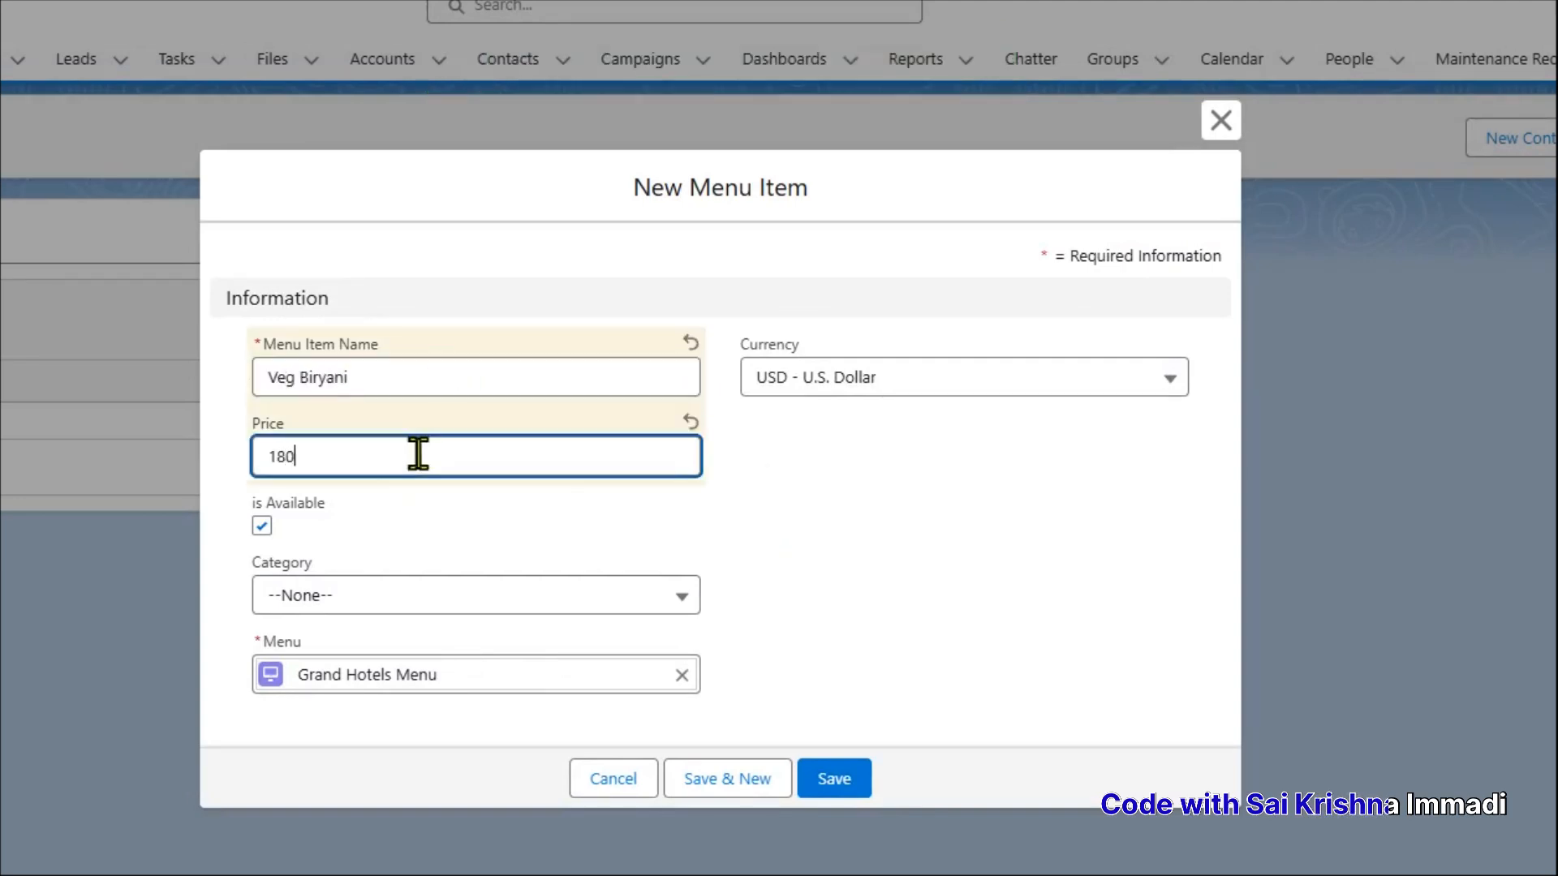
pyautogui.click(382, 598)
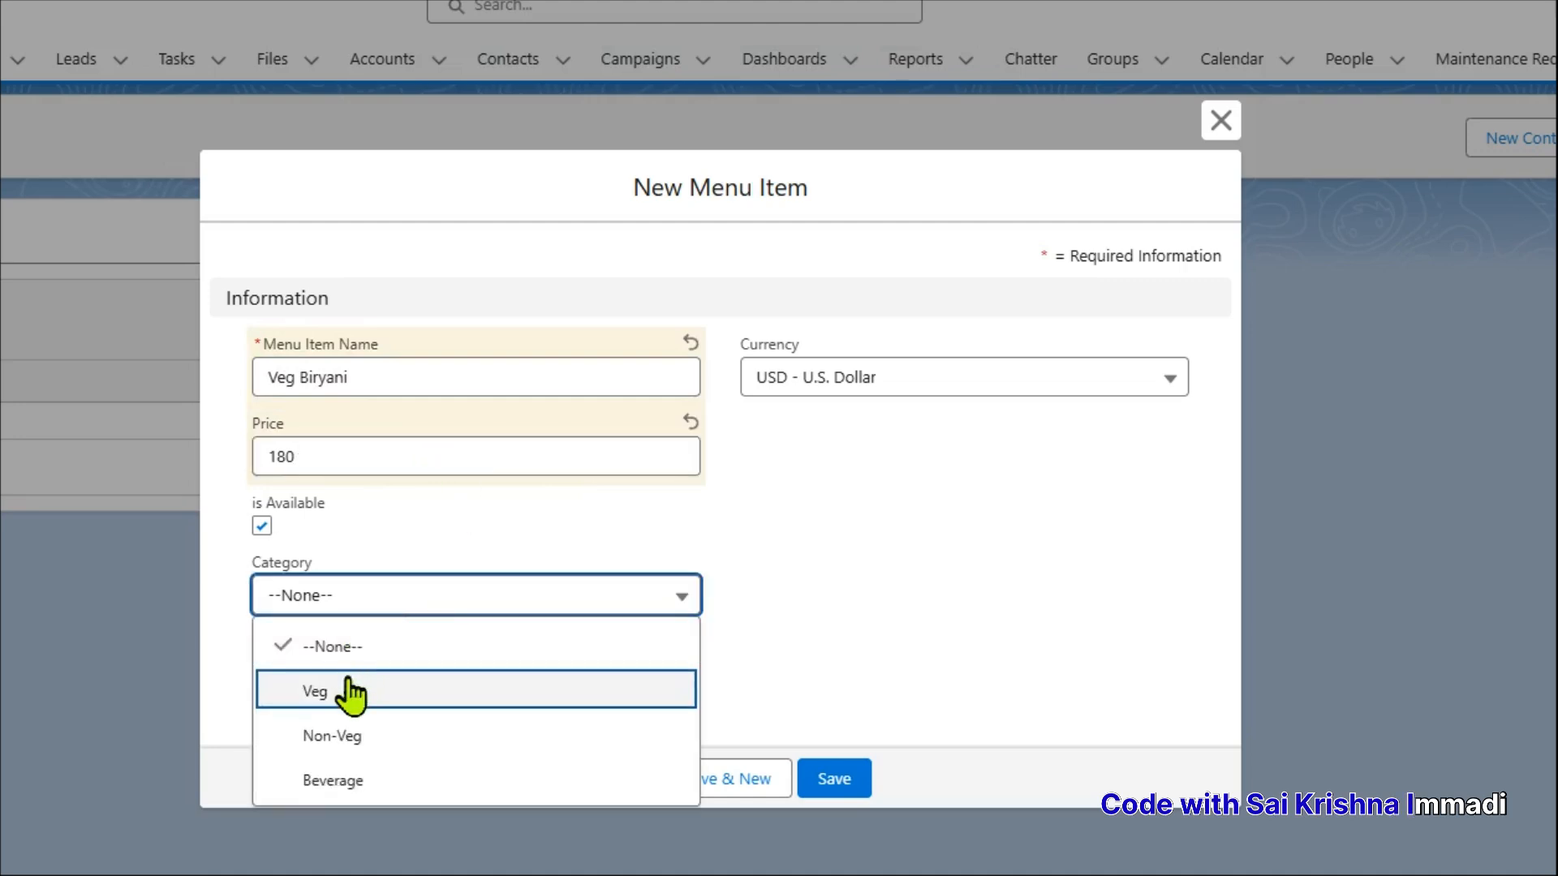
pyautogui.click(389, 691)
pyautogui.click(706, 779)
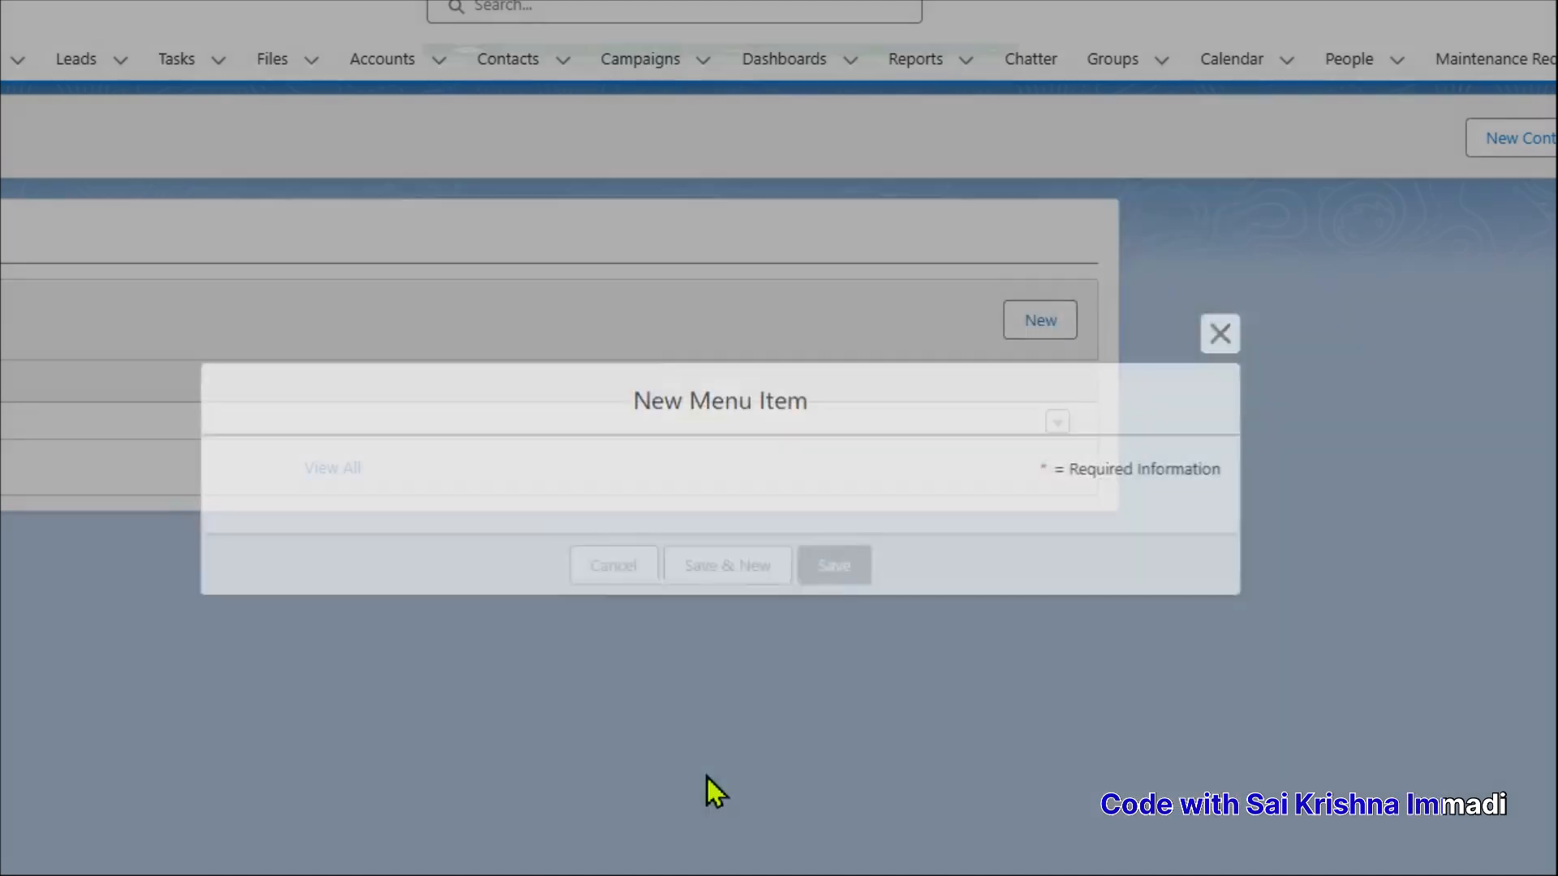
# Add menu item Lemon Soda, price 50, category Beverage, marked not available, and save
pyautogui.write('Lemon Soda')
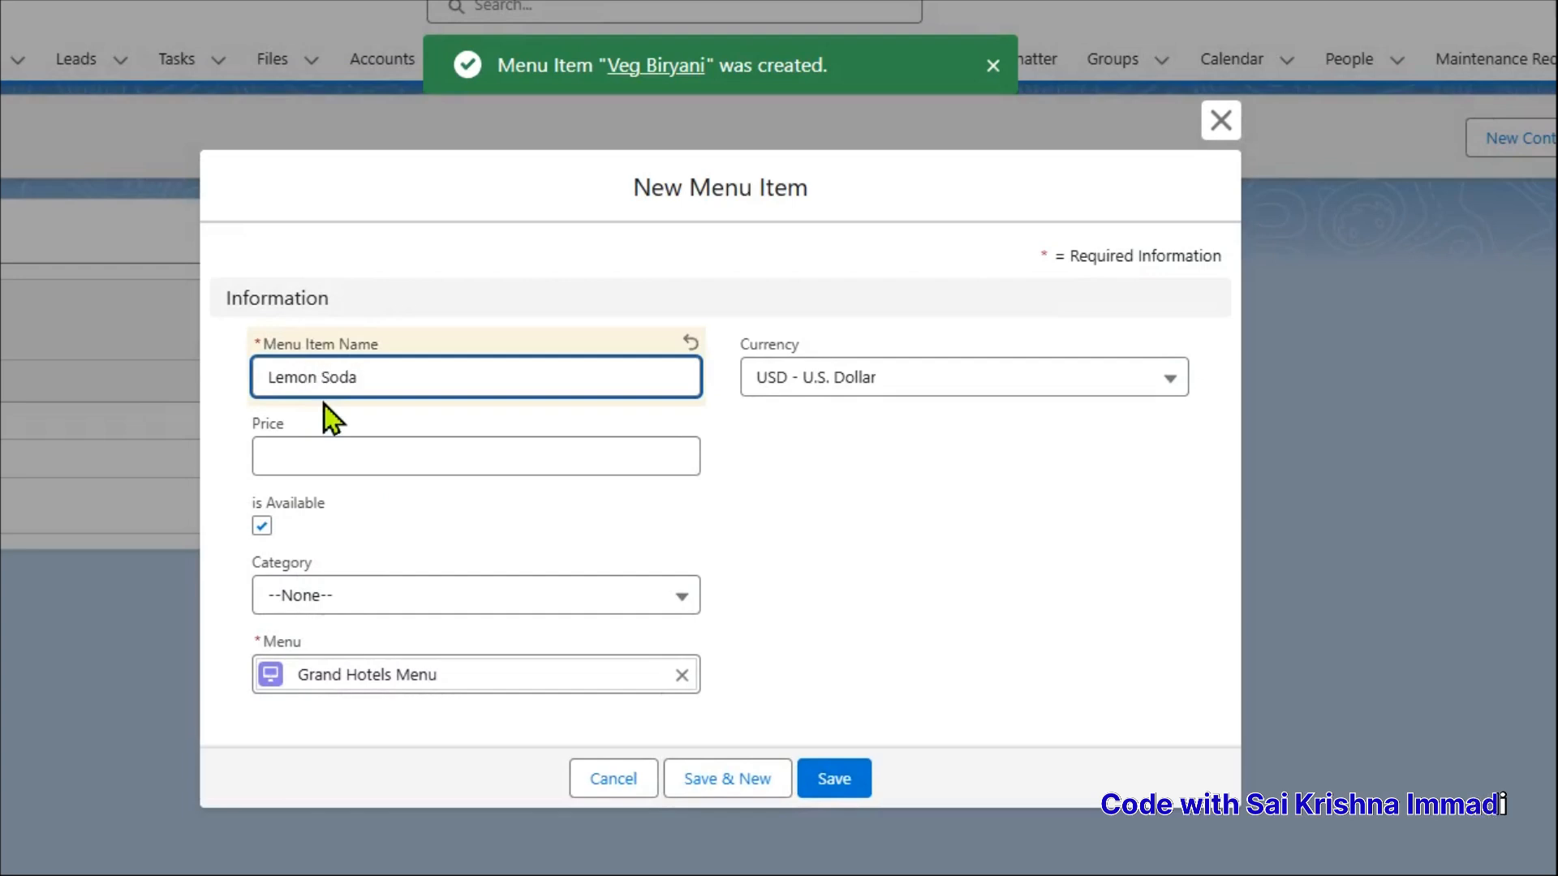
pyautogui.click(311, 442)
pyautogui.write('50')
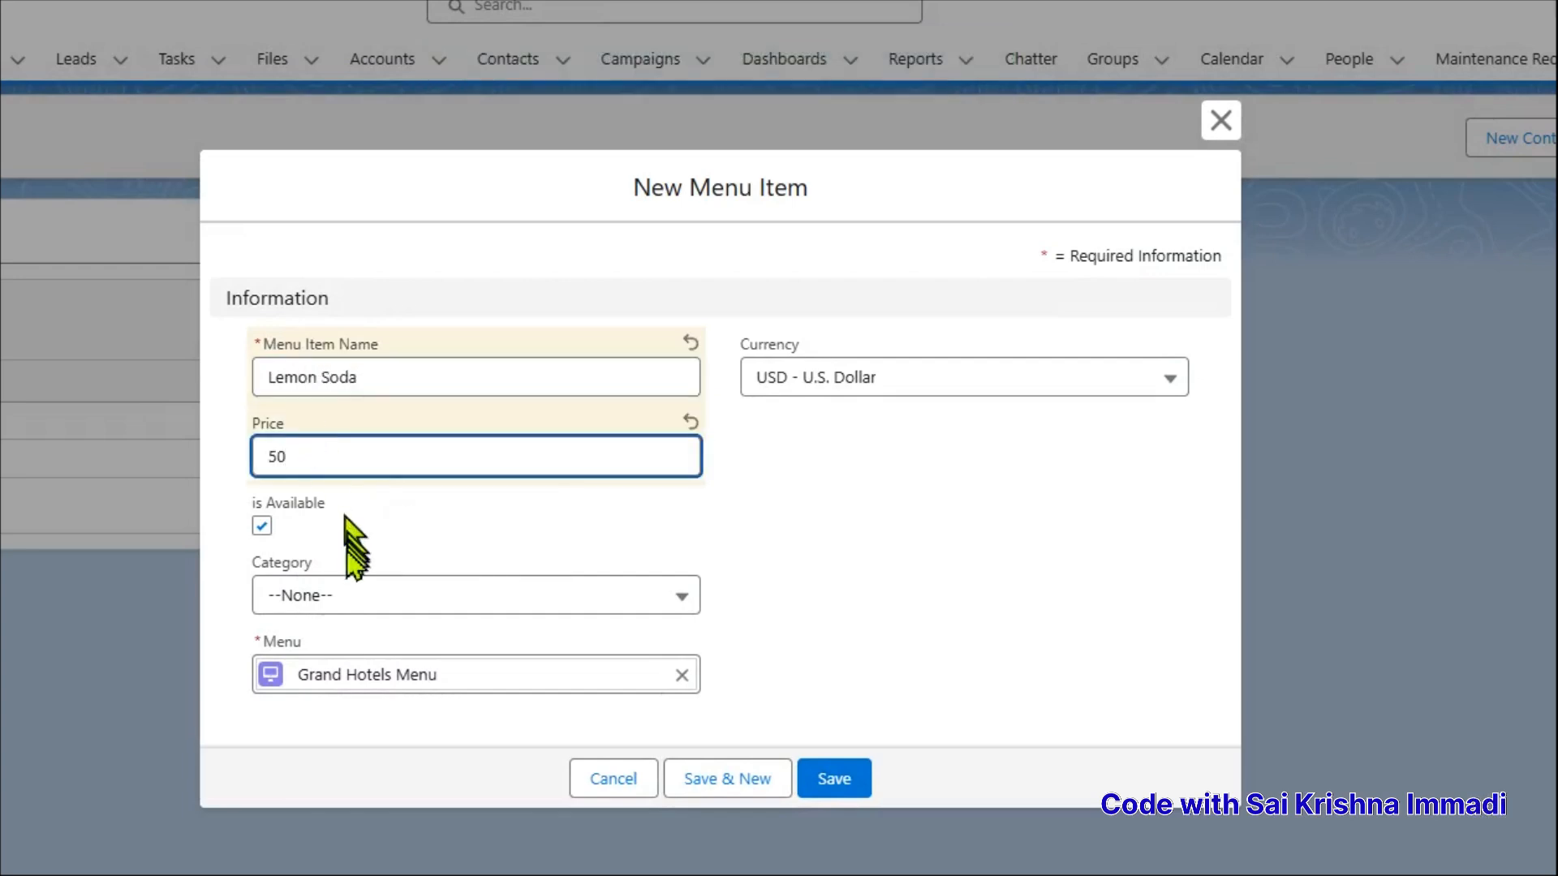
pyautogui.click(347, 598)
pyautogui.click(322, 780)
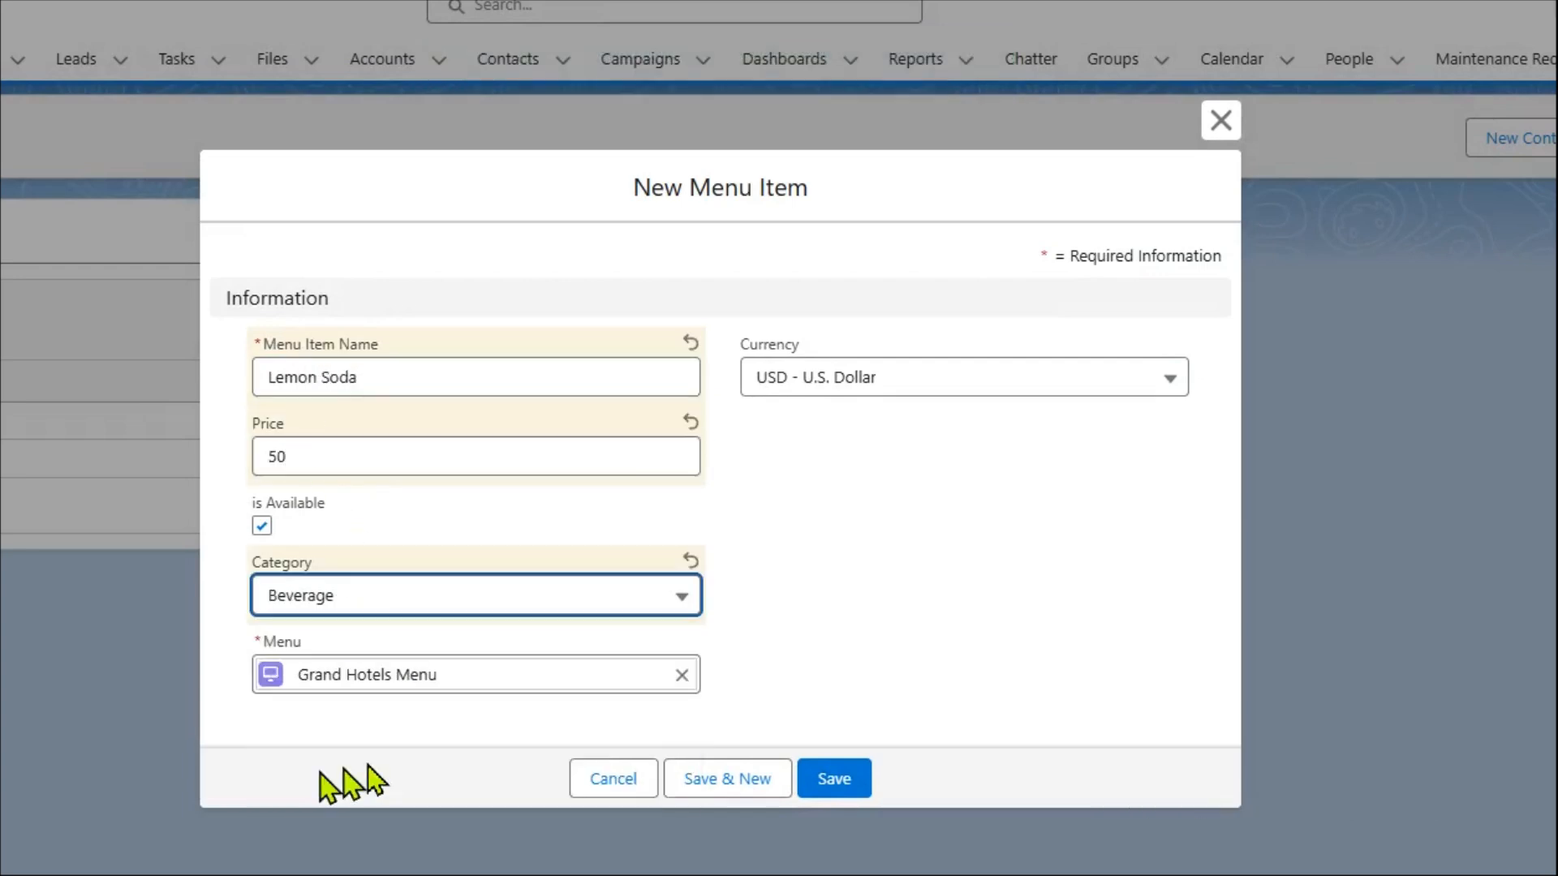
pyautogui.click(261, 526)
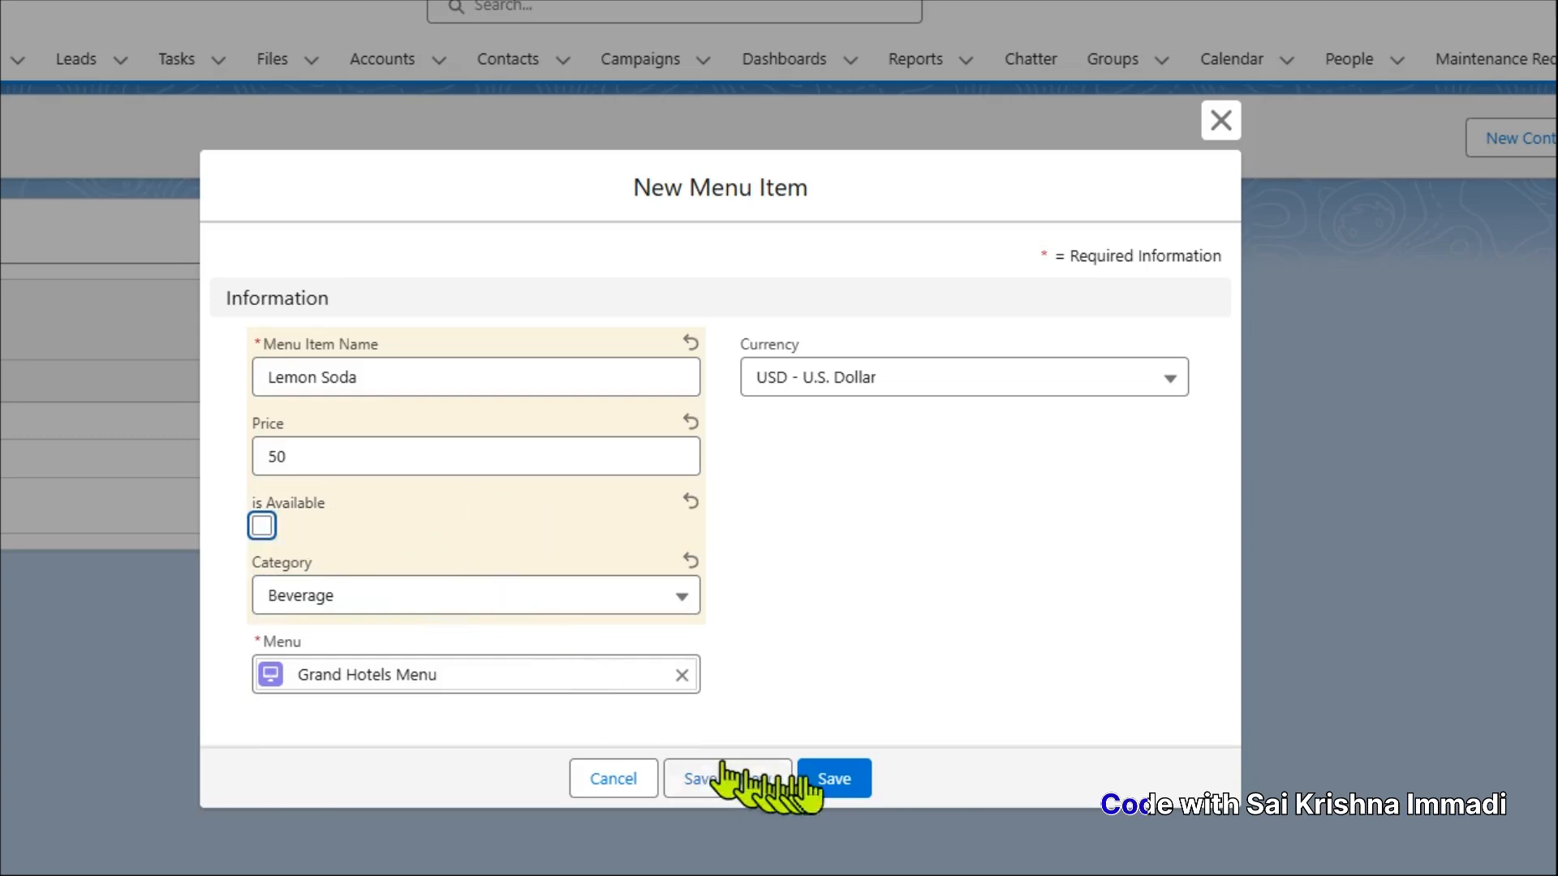
pyautogui.click(836, 775)
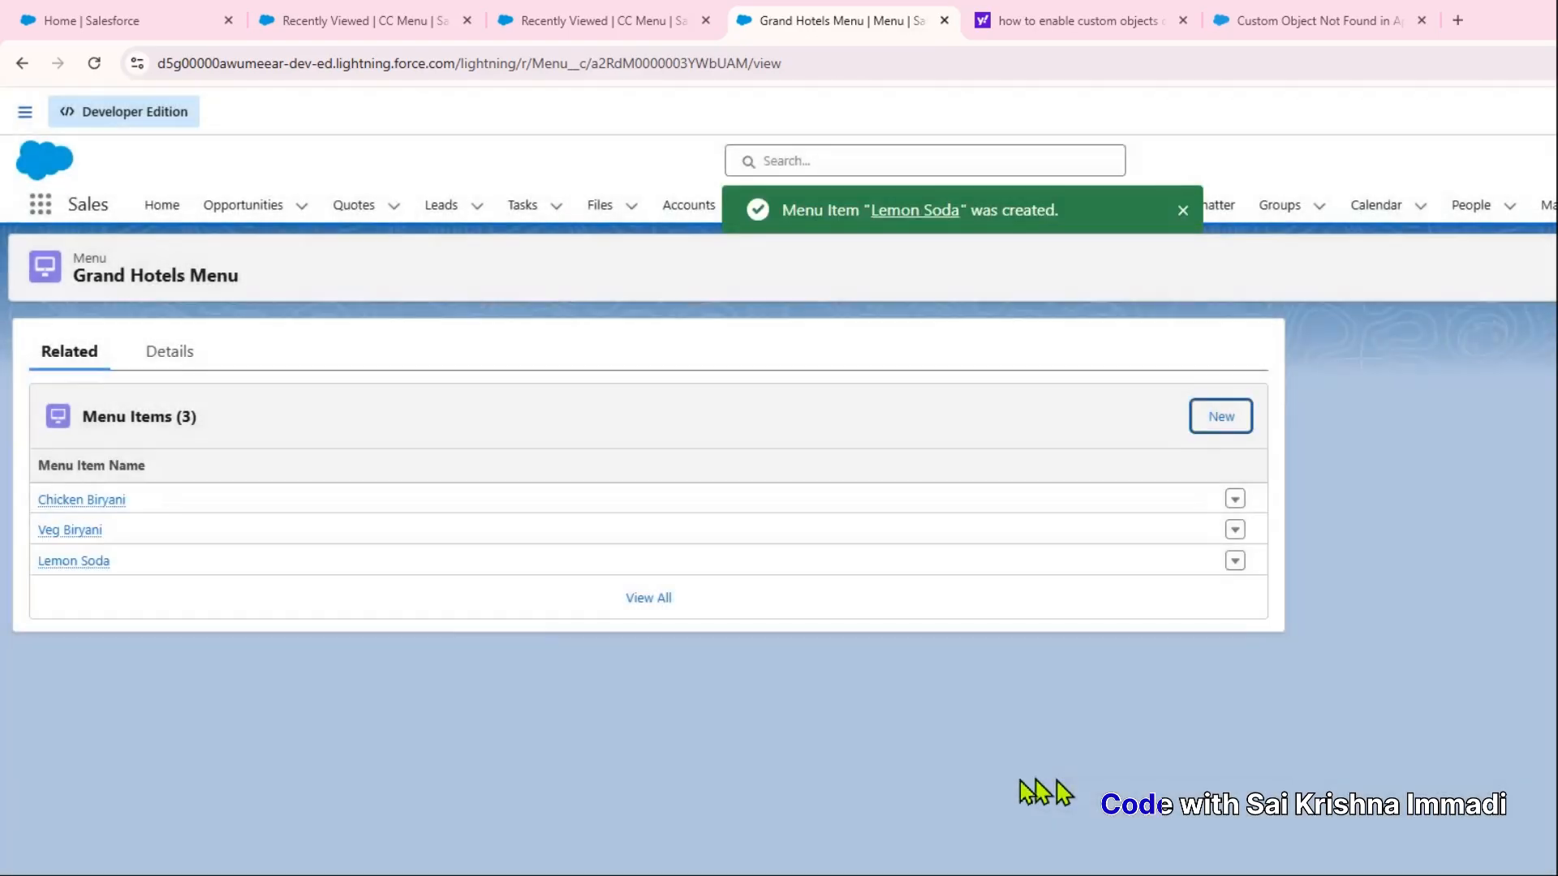
# Review Grand Hotels Menu's details and three related items, checking the object's API name in the URL
pyautogui.click(186, 349)
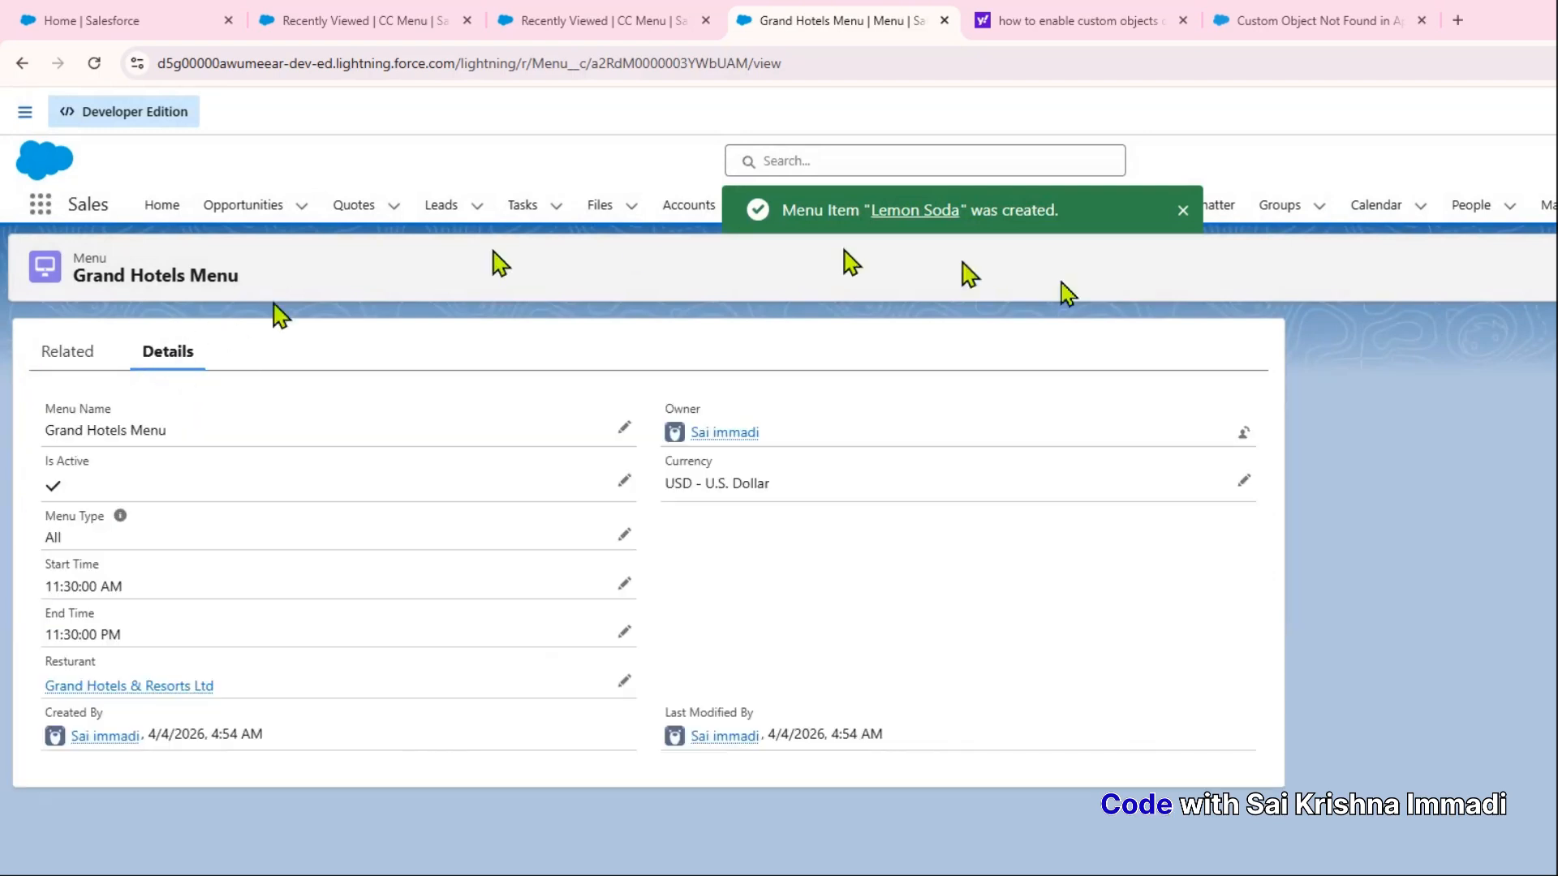
pyautogui.click(1184, 212)
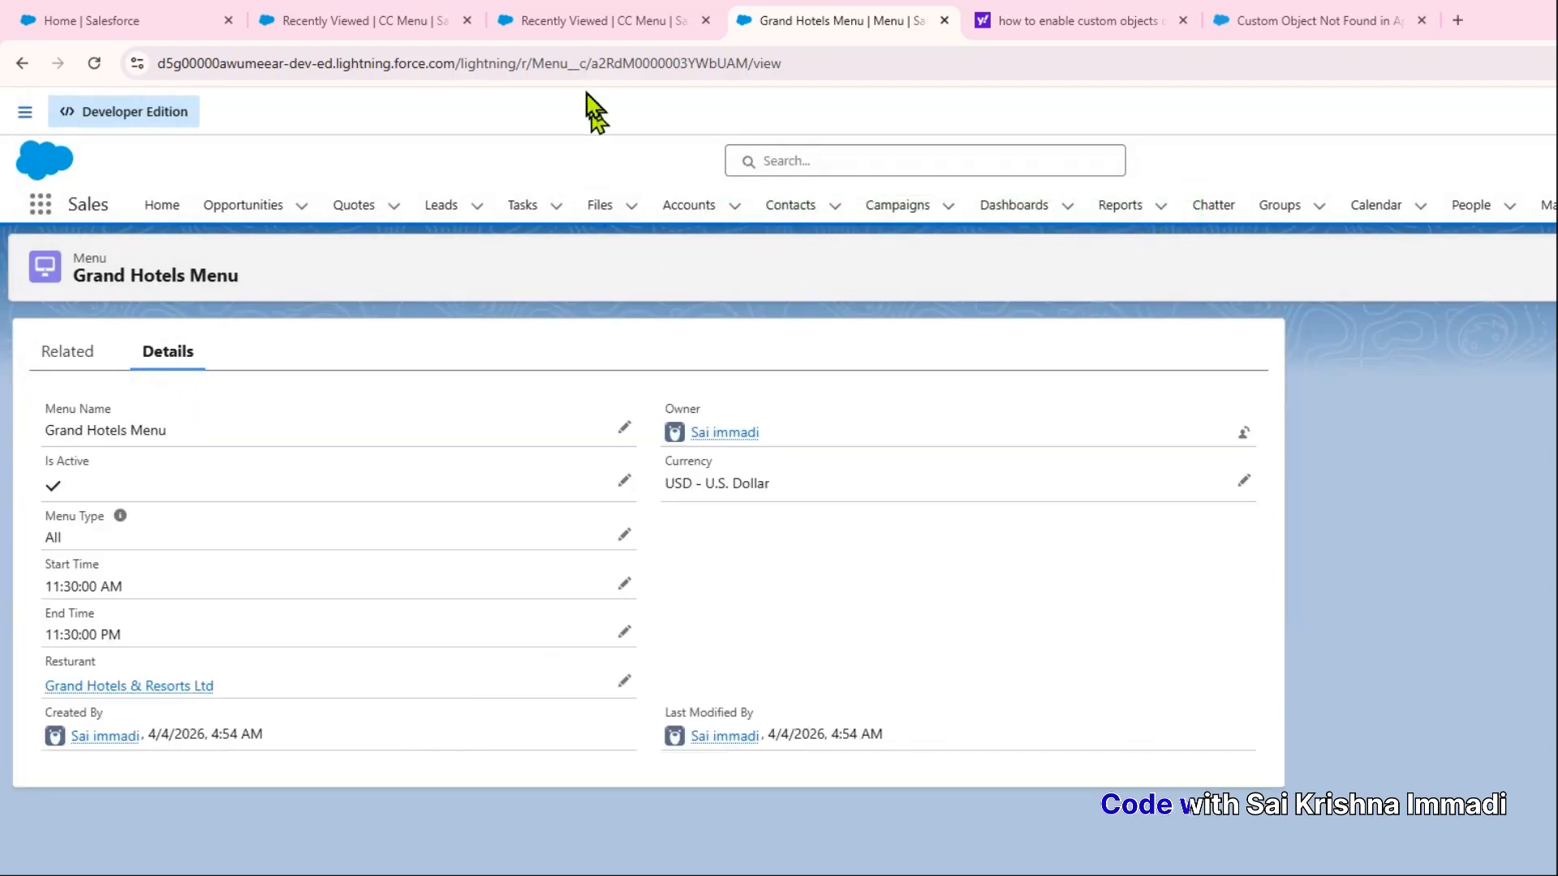
pyautogui.doubleClick(558, 68)
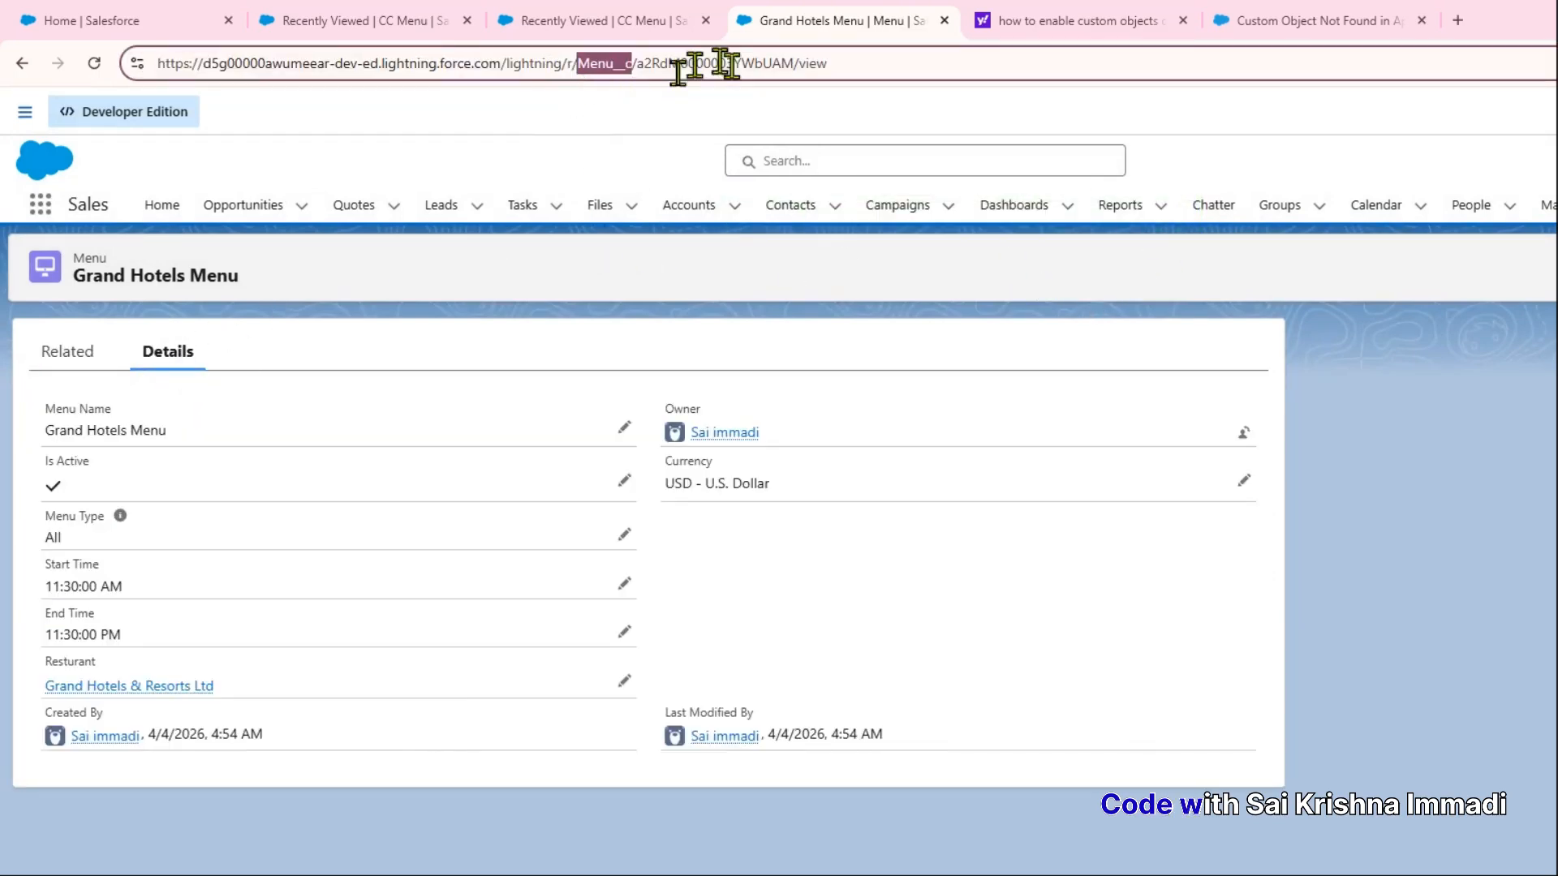
pyautogui.click(329, 331)
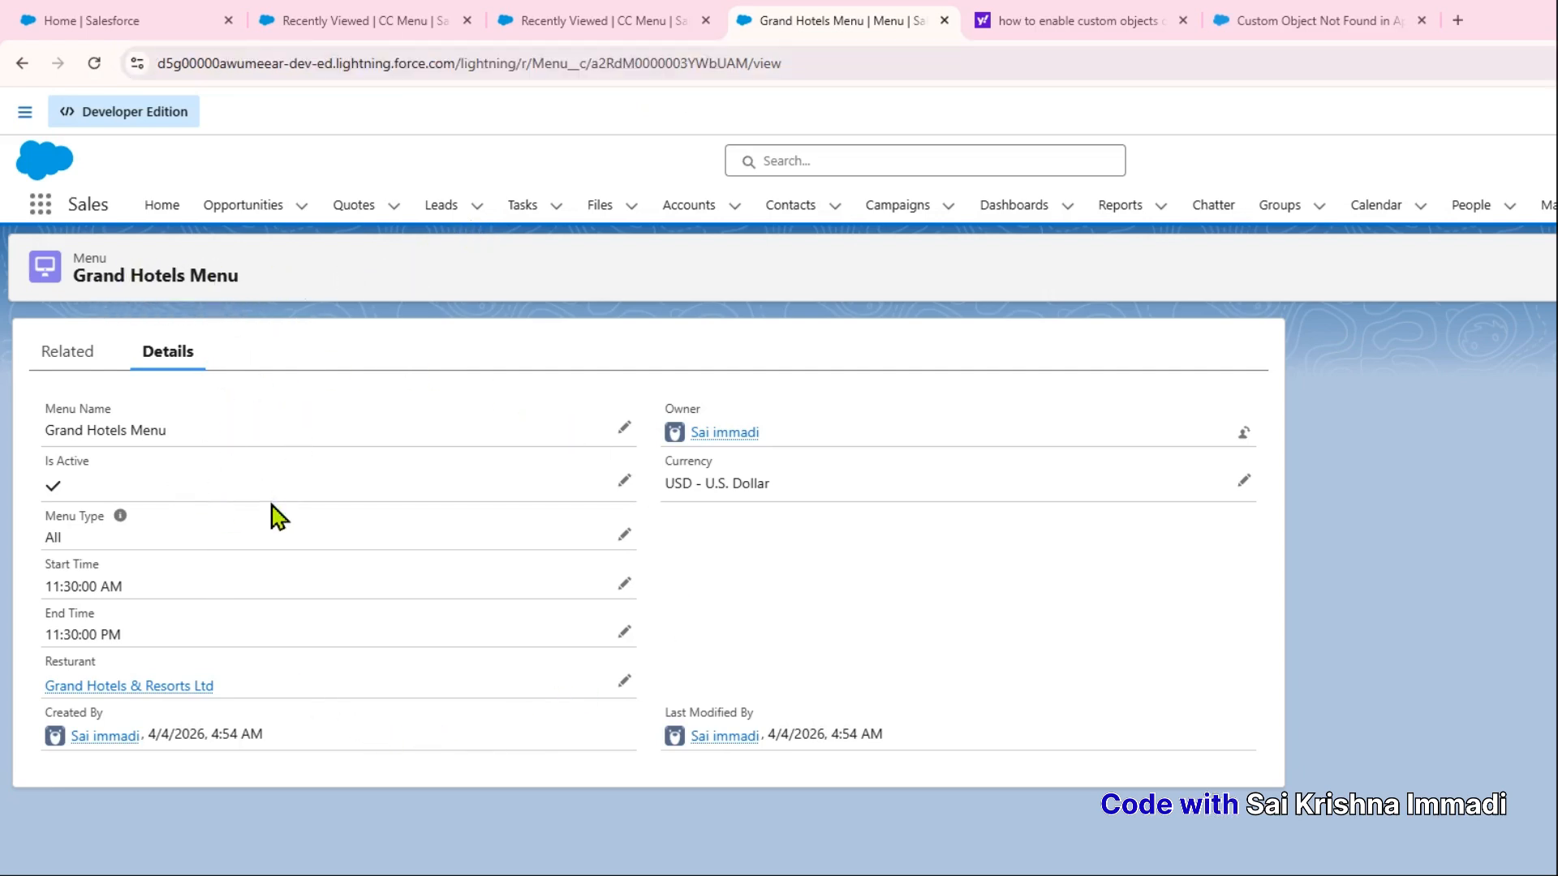
pyautogui.click(72, 352)
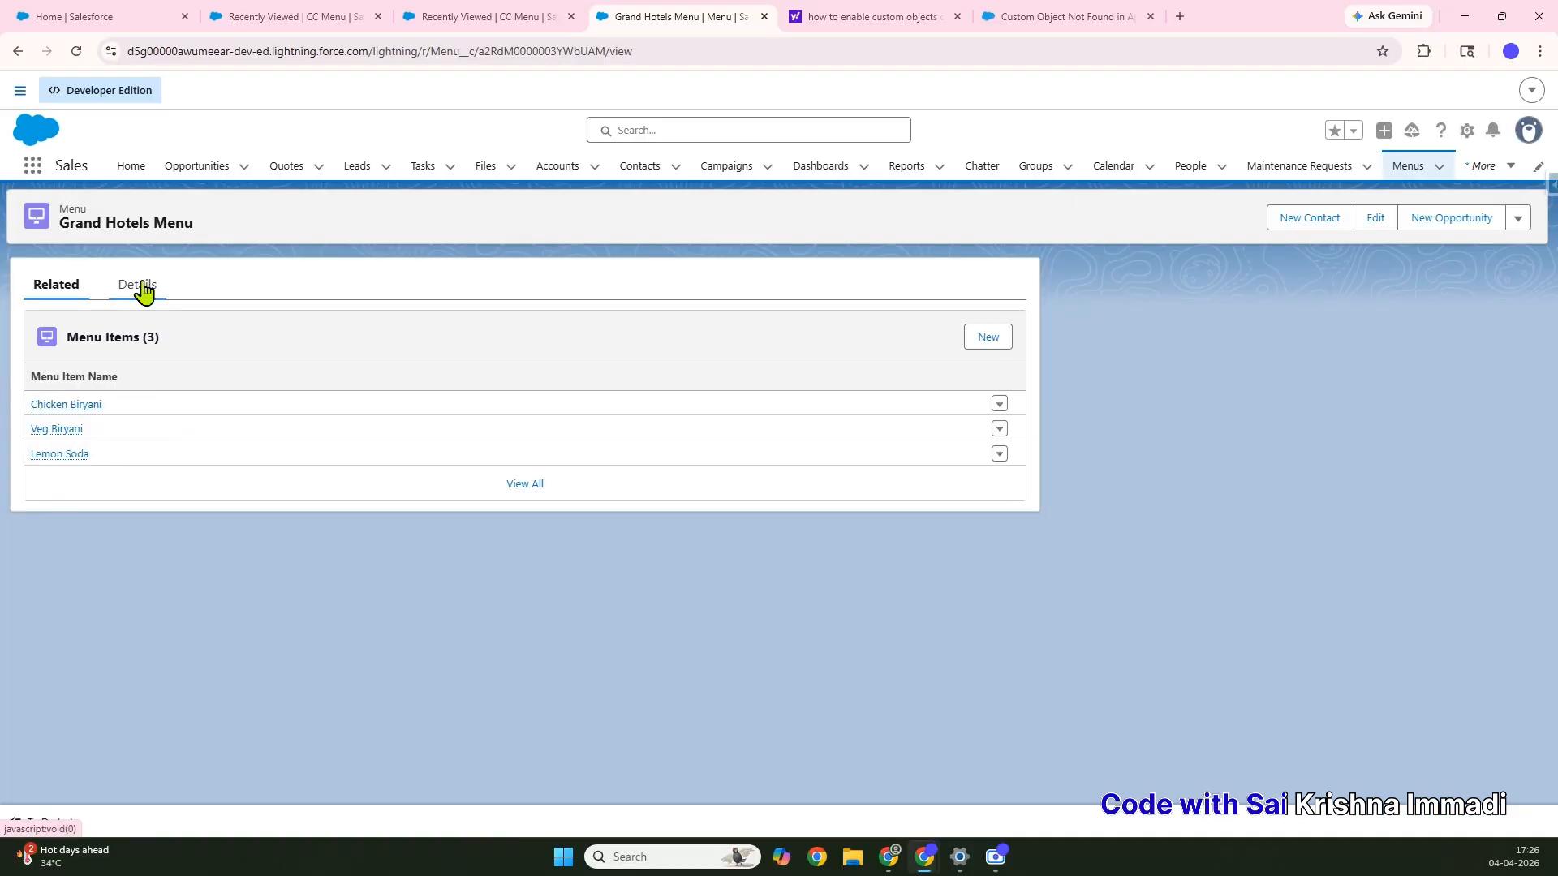
pyautogui.click(170, 351)
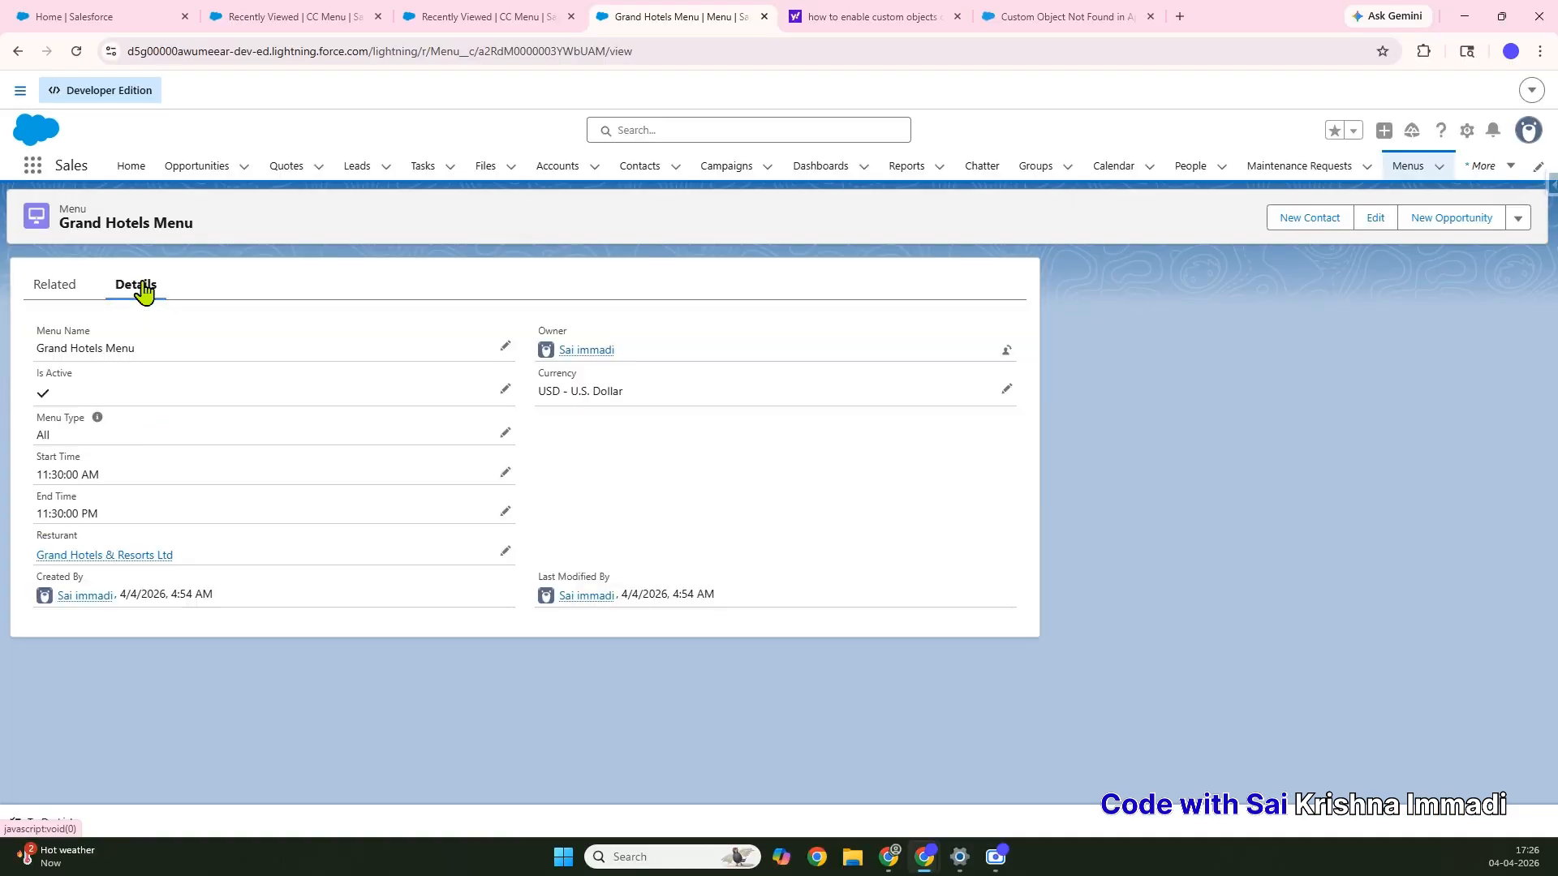
pyautogui.moveTo(63, 556)
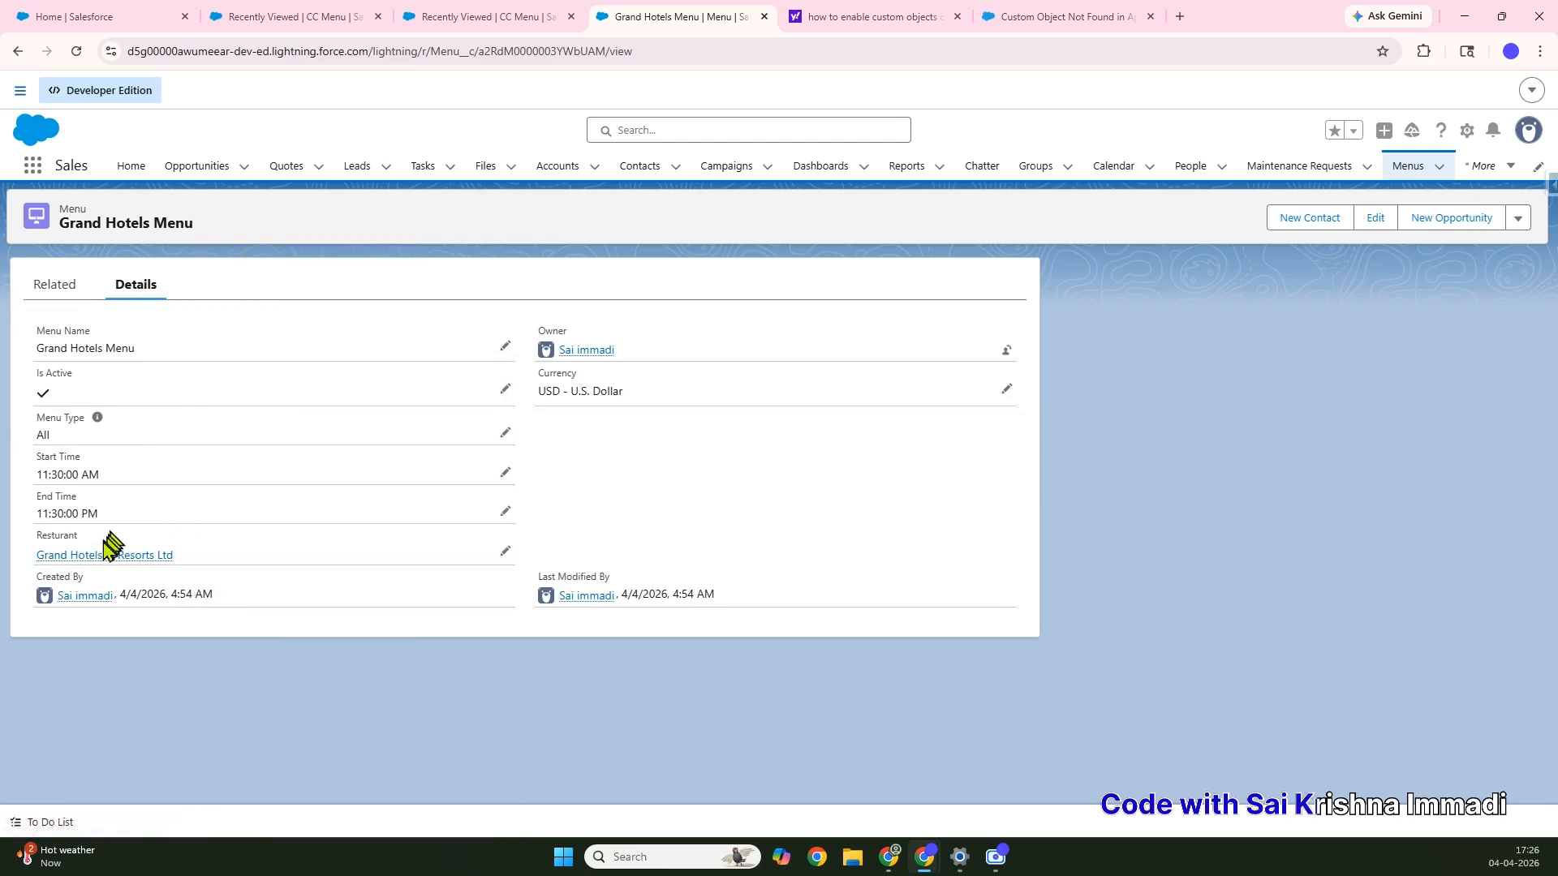
# Open the linked Grand Hotels & Resorts Ltd account and review its related lists, including four Maintenance Requests
pyautogui.click(96, 555)
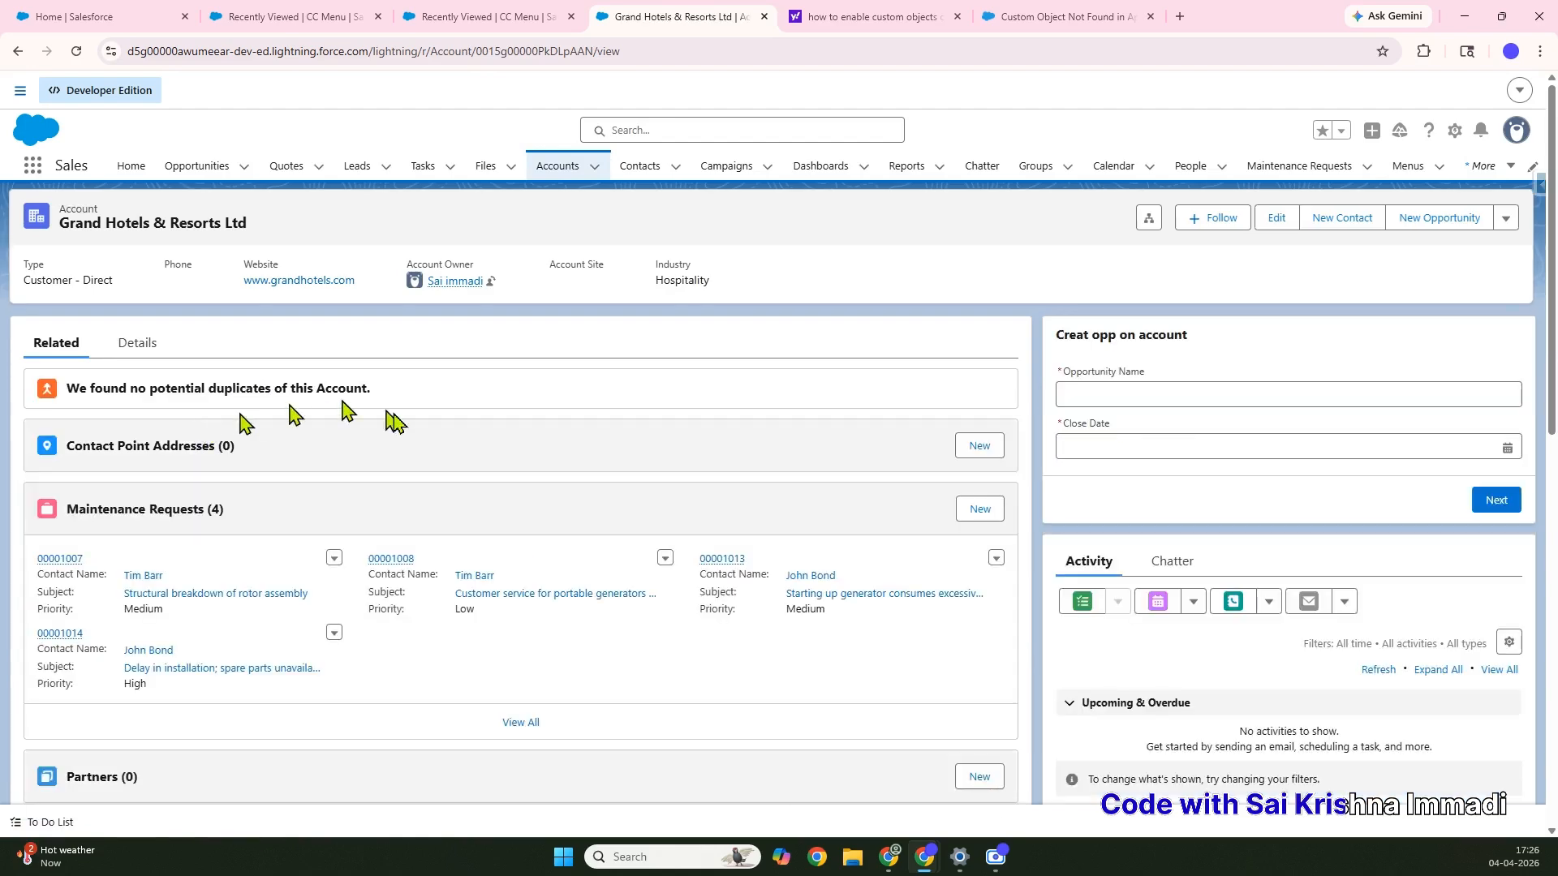
pyautogui.scroll(-5, 604, 598)
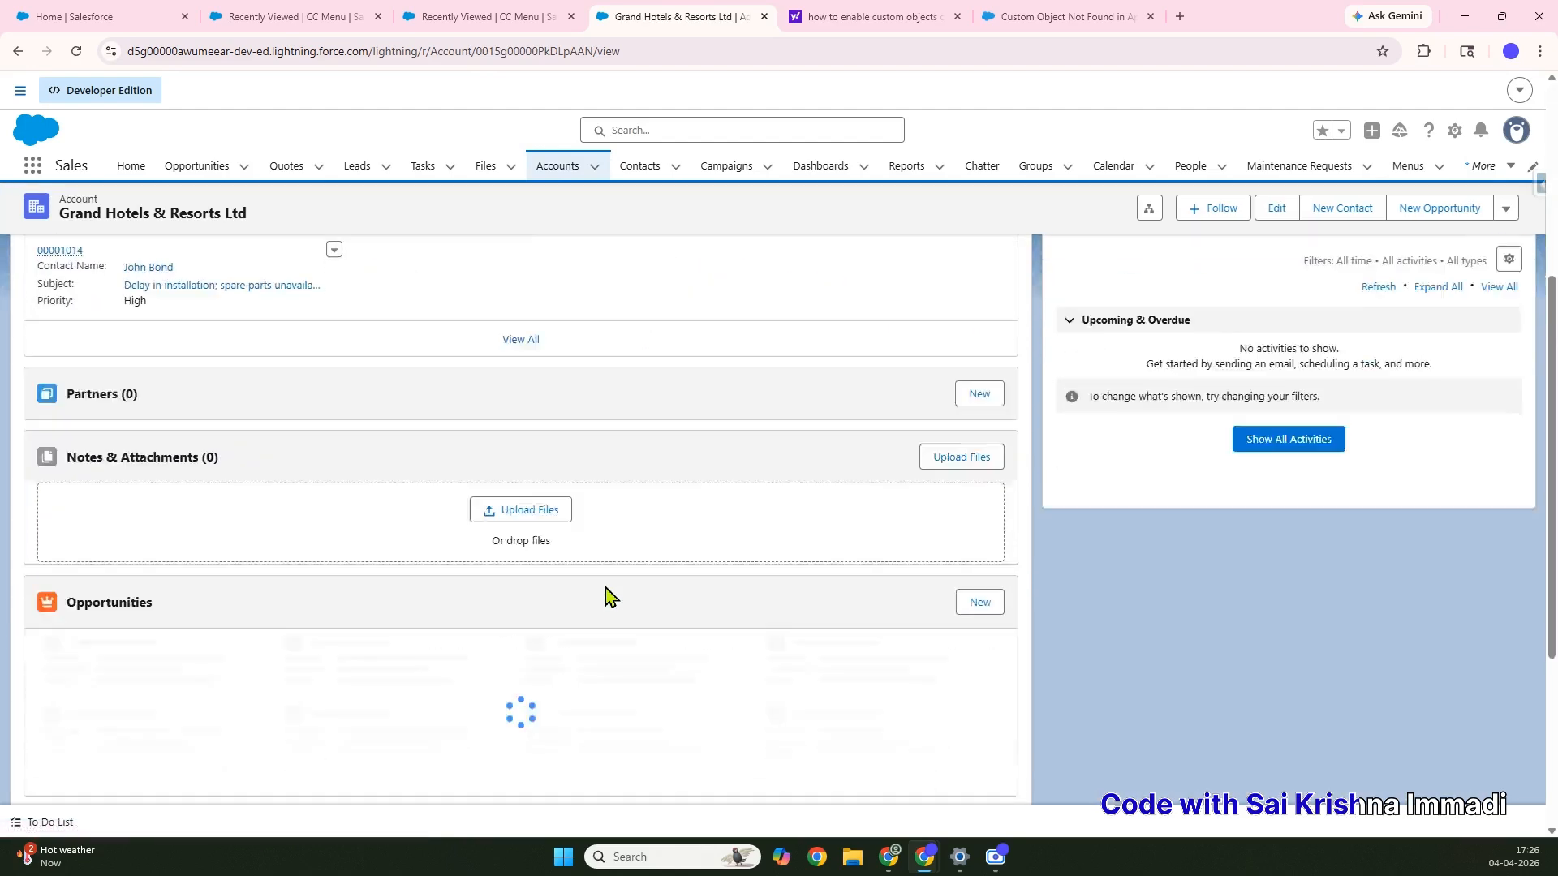
pyautogui.scroll(5, 608, 598)
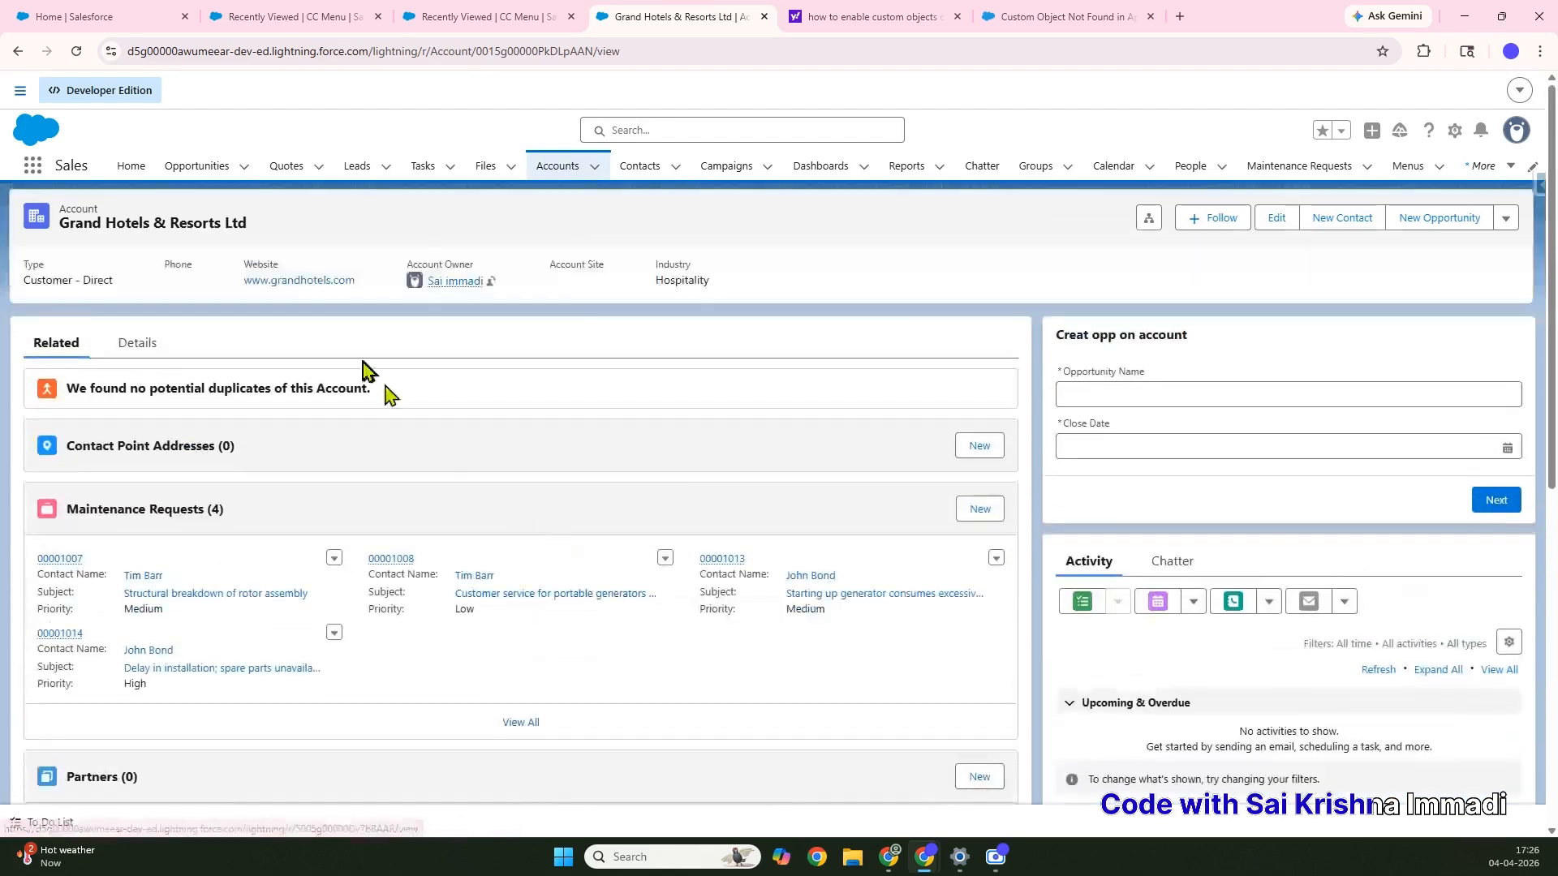